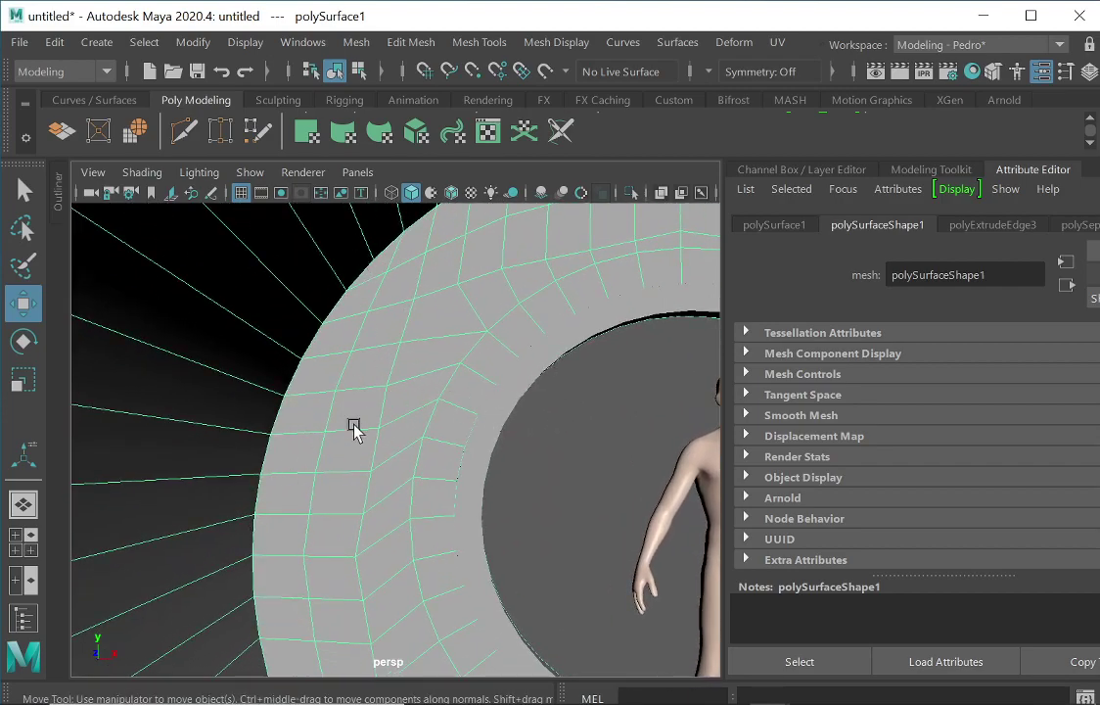
- In vertex mode, scale two neighbouring columns of three vertices on the ring wall's upper-left area flat along X
{"action": "right_click_drag", "start_coordinate": [355, 387], "coordinate": [253, 123]}
{"action": "left_click_drag", "start_coordinate": [356, 365], "coordinate": [312, 450]}
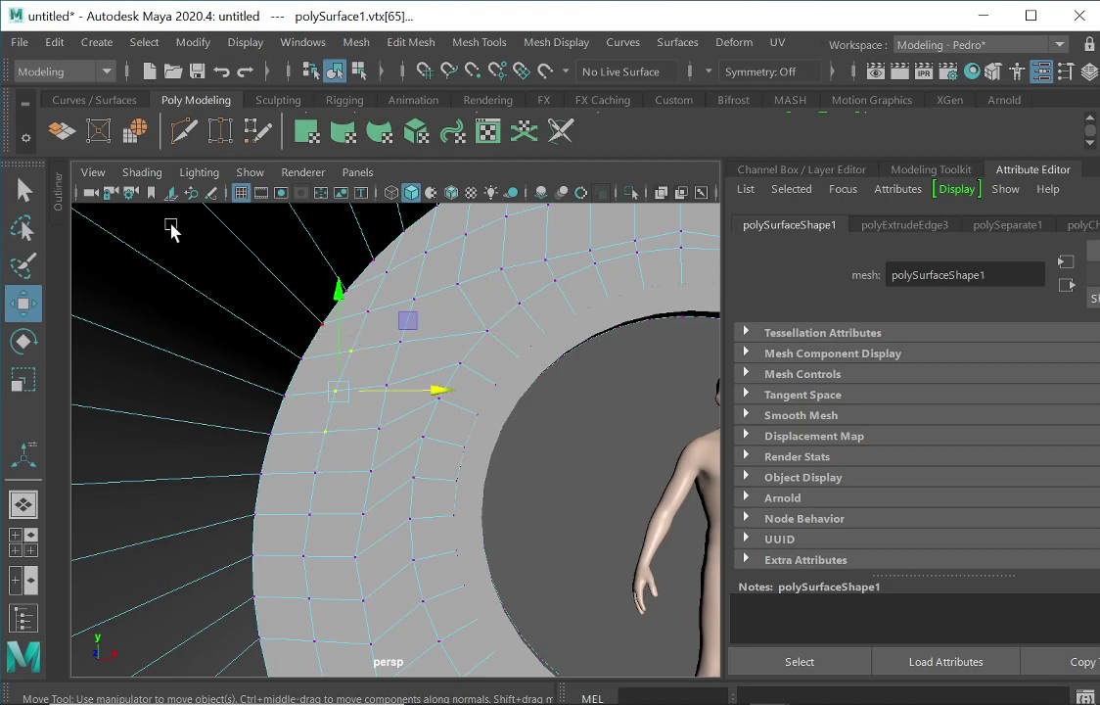
{"action": "left_click", "coordinate": [22, 378]}
{"action": "left_click_drag", "start_coordinate": [441, 401], "coordinate": [293, 352]}
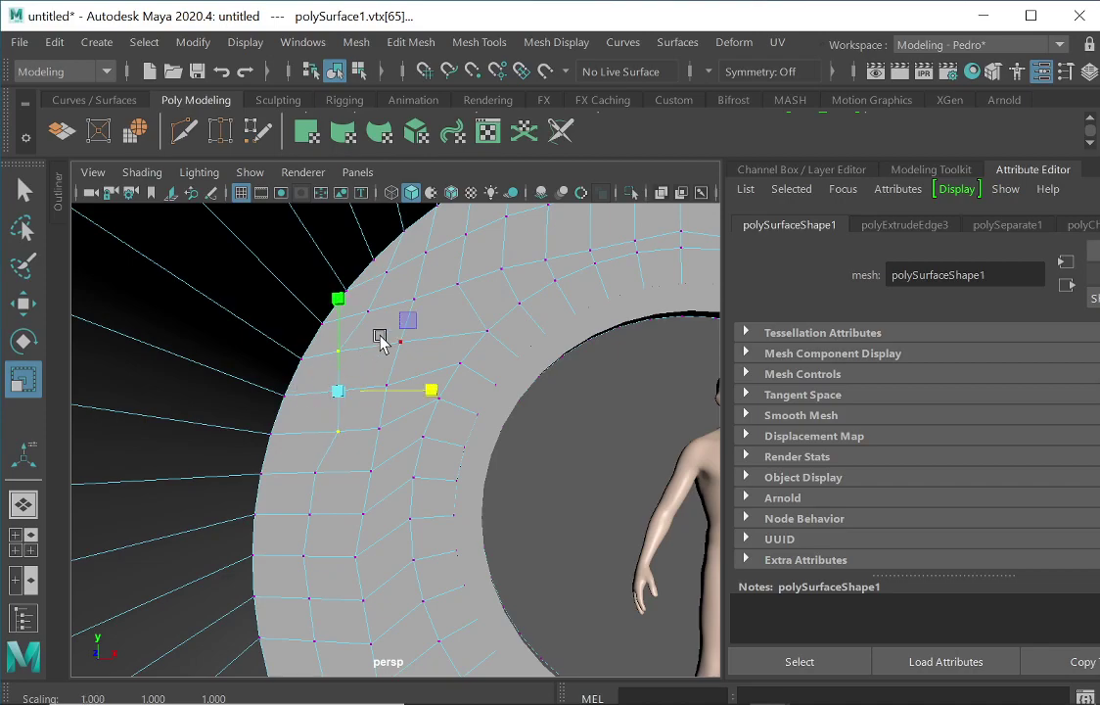
{"action": "left_click_drag", "start_coordinate": [385, 381], "coordinate": [403, 436]}
{"action": "left_click_drag", "start_coordinate": [483, 385], "coordinate": [387, 384]}
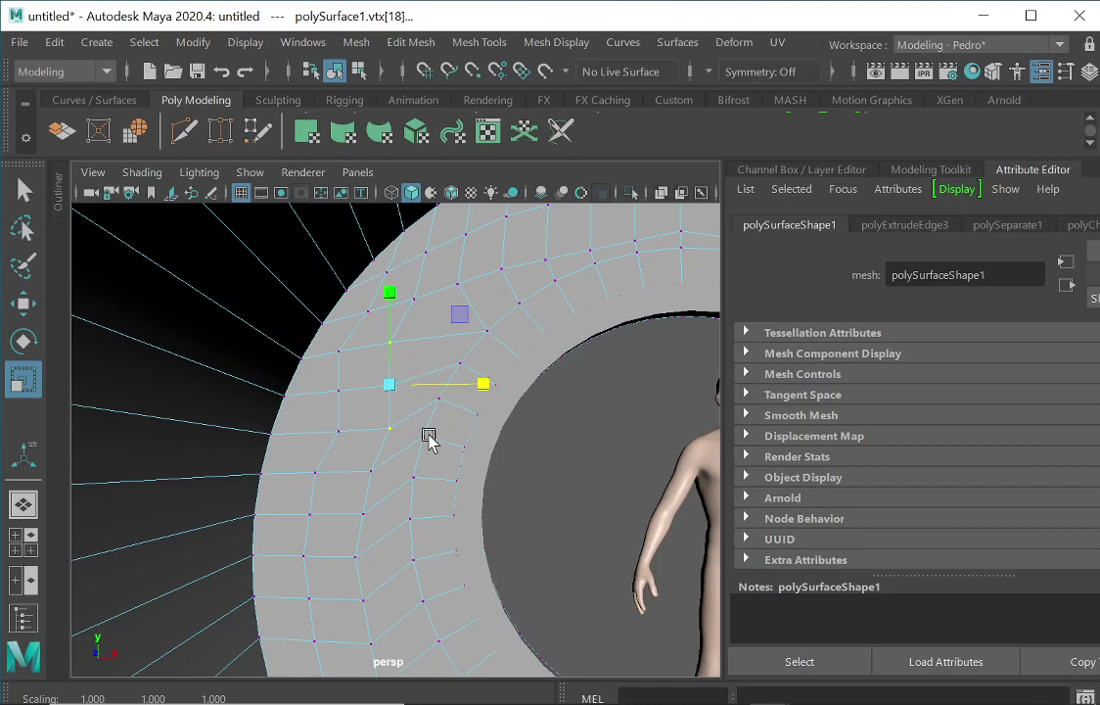
- Move the upper vertices of the ring wall's straightened outer column along X toward the outer rim
{"action": "left_click_drag", "start_coordinate": [447, 428], "coordinate": [421, 411], "text": "alt"}
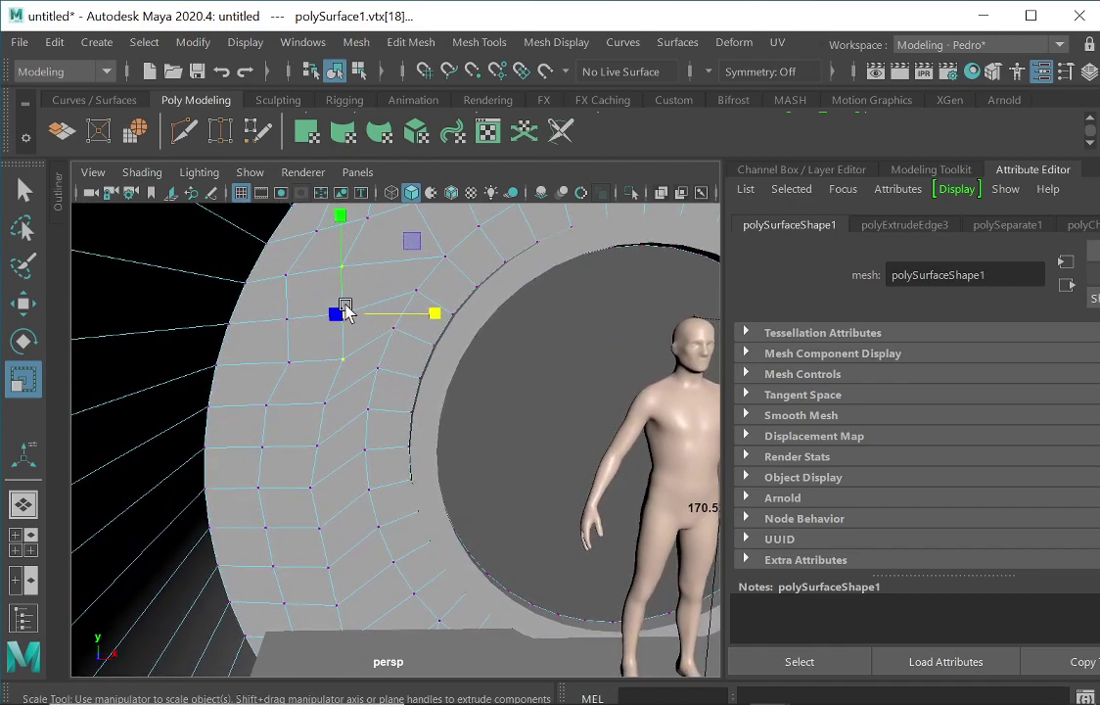
{"action": "left_click_drag", "start_coordinate": [410, 312], "coordinate": [392, 331], "text": "alt"}
{"action": "middle_click_drag", "start_coordinate": [419, 389], "coordinate": [425, 426], "text": "alt"}
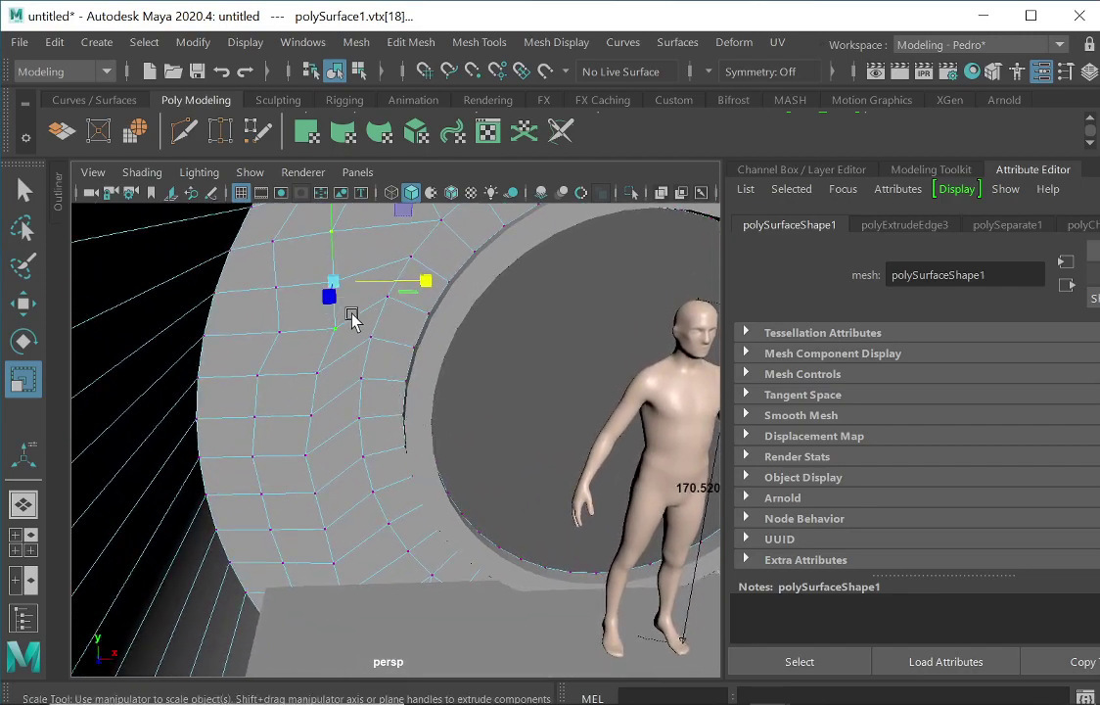
{"action": "middle_click_drag", "start_coordinate": [393, 284], "coordinate": [393, 288], "text": "alt"}
{"action": "left_click_drag", "start_coordinate": [393, 292], "coordinate": [402, 379], "text": "alt"}
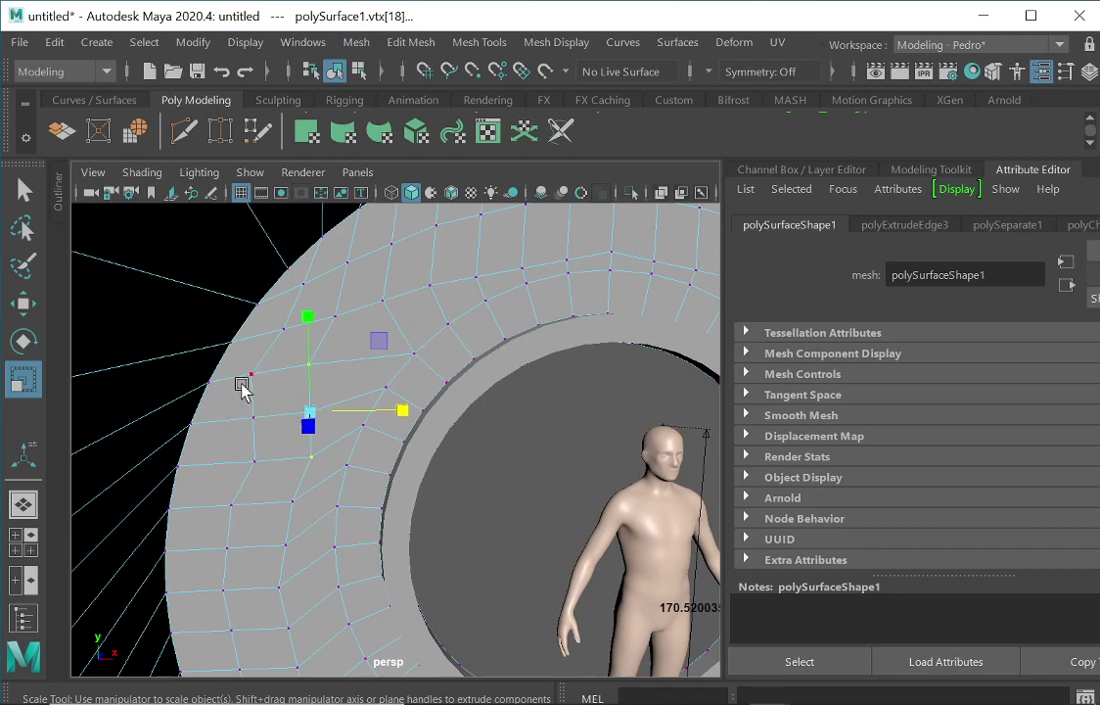
{"action": "left_click_drag", "start_coordinate": [243, 377], "coordinate": [256, 451]}
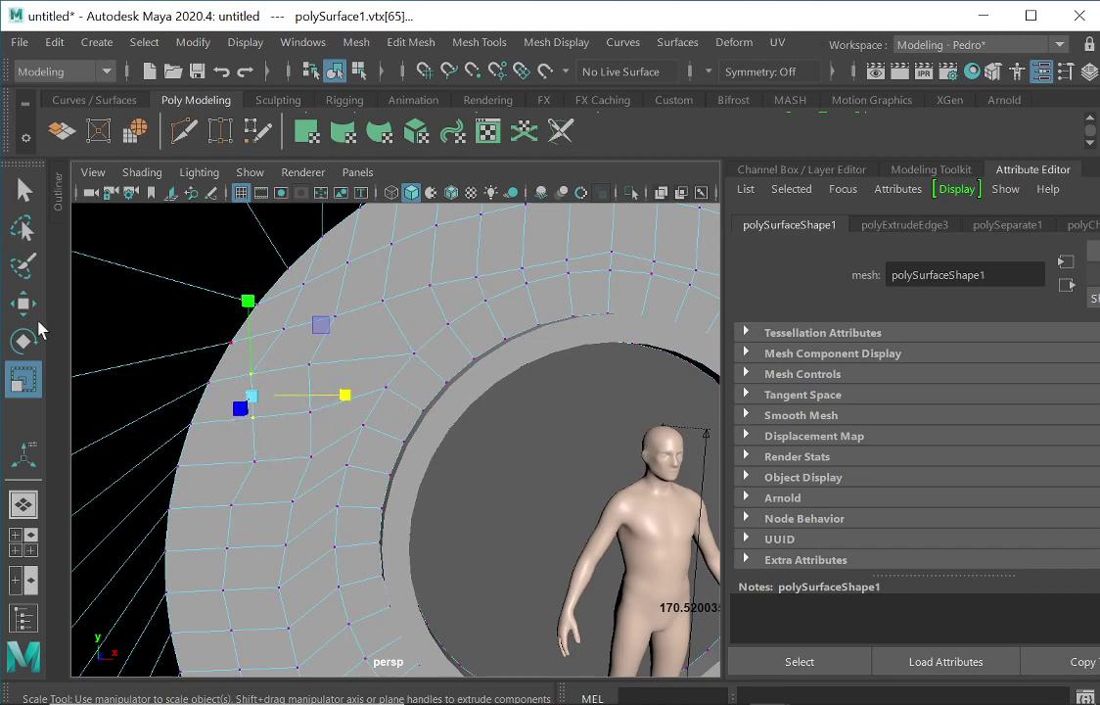
{"action": "key", "text": "w"}
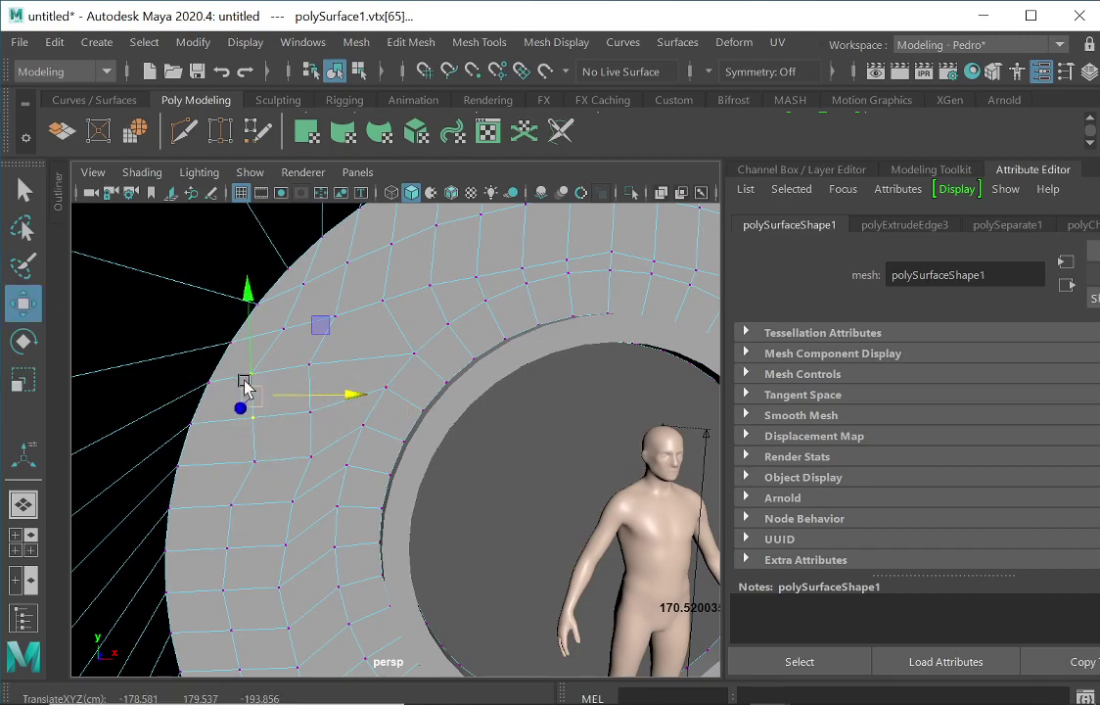
{"action": "left_click_drag", "start_coordinate": [230, 364], "coordinate": [266, 463]}
{"action": "left_click_drag", "start_coordinate": [364, 418], "coordinate": [332, 418]}
- Extend the outer column selection to four vertices and scale it along X into a straight vertical line
{"action": "left_click_drag", "start_coordinate": [253, 443], "coordinate": [221, 515]}
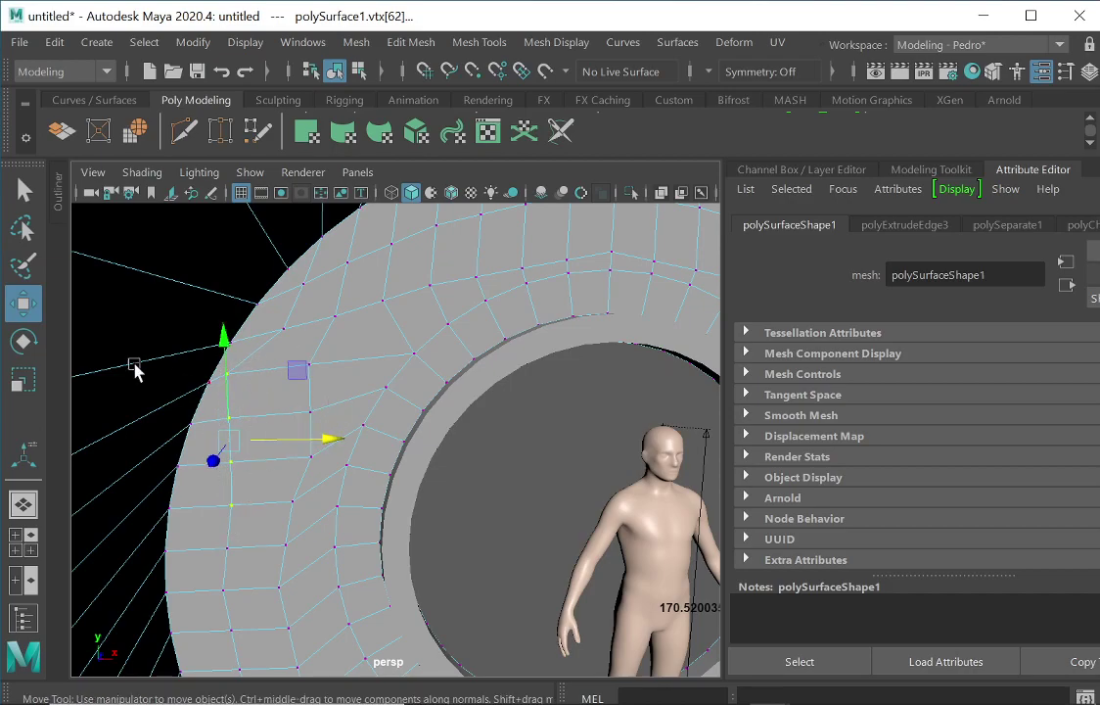
{"action": "key", "text": "r"}
{"action": "left_click_drag", "start_coordinate": [323, 441], "coordinate": [241, 441]}
- Scale the second column of four vertices straight along X and move it closer to the outer column
{"action": "left_click_drag", "start_coordinate": [284, 358], "coordinate": [316, 551]}
{"action": "left_click_drag", "start_coordinate": [393, 452], "coordinate": [293, 460]}
{"action": "key", "text": "w"}
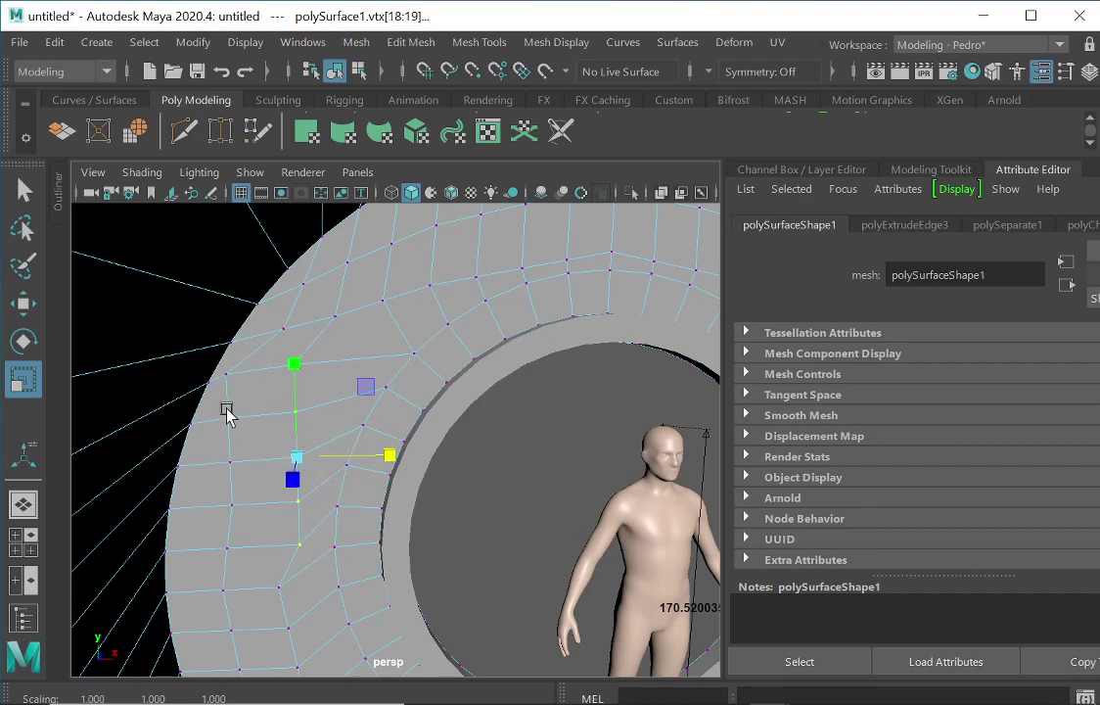
{"action": "mouse_move", "coordinate": [395, 455]}
{"action": "left_mouse_down"}
{"action": "mouse_move", "coordinate": [361, 458]}
{"action": "mouse_move", "coordinate": [377, 453]}
{"action": "left_mouse_up"}
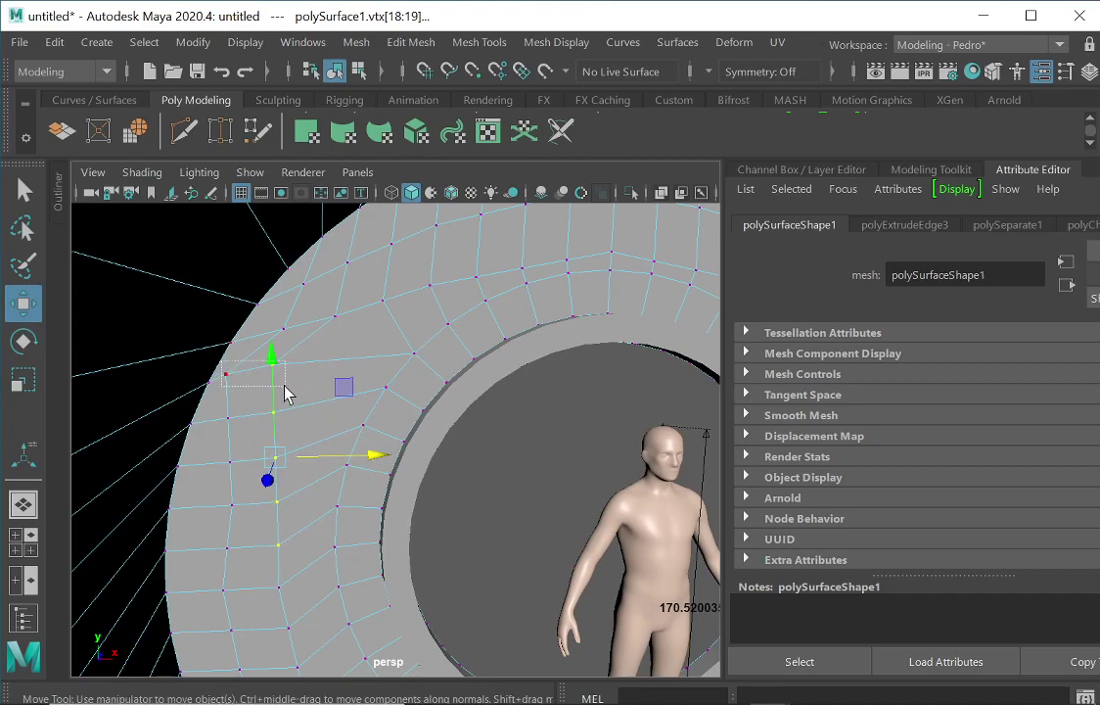
- Level the vertex pairs across the two straightened columns row by row by scaling them along Y
{"action": "left_click_drag", "start_coordinate": [286, 392], "coordinate": [288, 392]}
{"action": "left_click", "coordinate": [23, 379]}
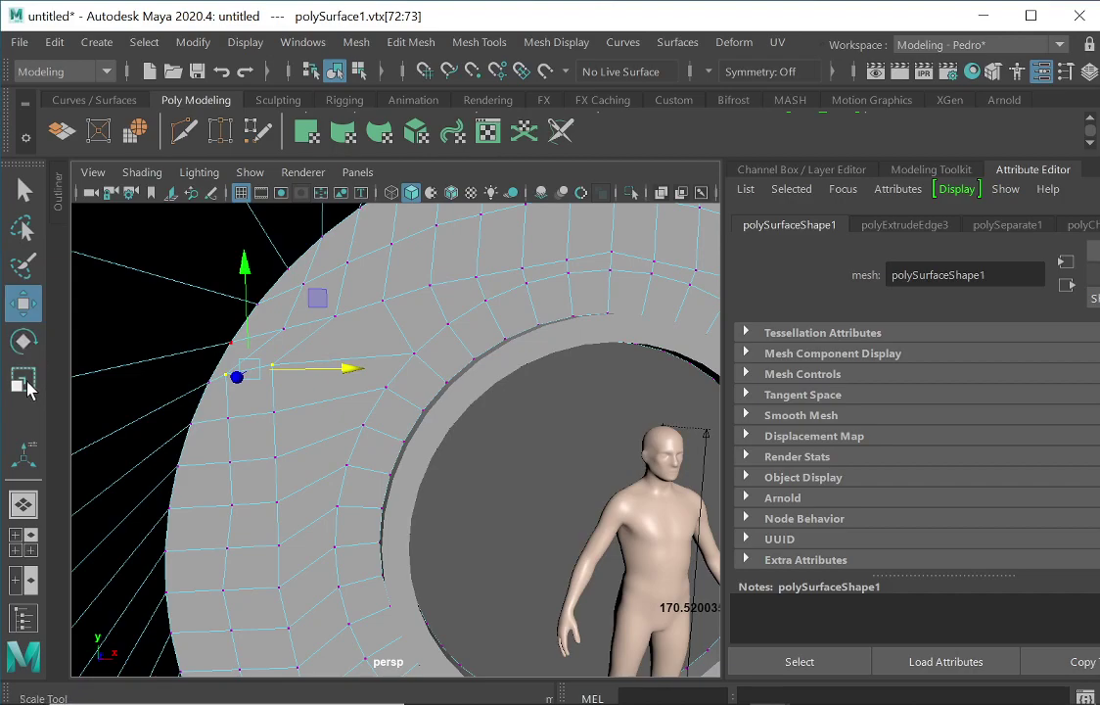
{"action": "left_click_drag", "start_coordinate": [245, 272], "coordinate": [290, 428]}
{"action": "left_click_drag", "start_coordinate": [246, 322], "coordinate": [252, 388]}
{"action": "left_click_drag", "start_coordinate": [216, 439], "coordinate": [277, 461]}
{"action": "left_click_drag", "start_coordinate": [252, 368], "coordinate": [287, 516]}
{"action": "left_click", "coordinate": [253, 412]}
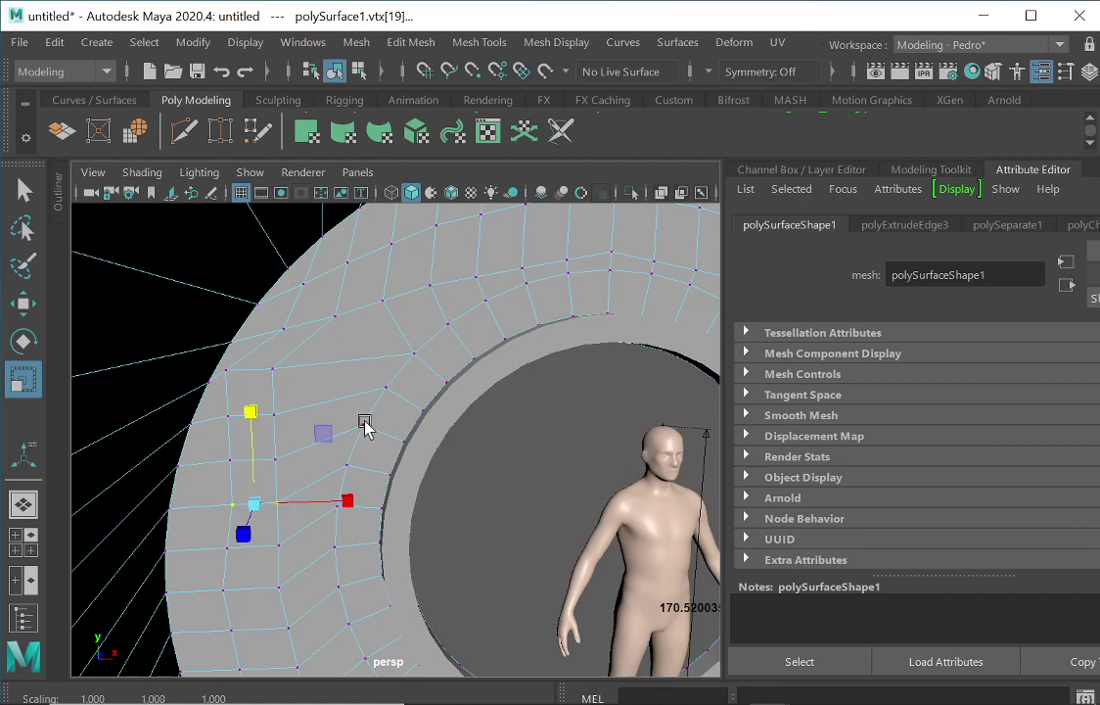
- Move the top two vertices of the third column outward, level with the first two rows of the grid
{"action": "left_click", "coordinate": [414, 354]}
{"action": "left_click", "coordinate": [23, 303]}
{"action": "left_click_drag", "start_coordinate": [494, 352], "coordinate": [423, 380]}
{"action": "mouse_move", "coordinate": [338, 265]}
{"action": "left_mouse_down"}
{"action": "mouse_move", "coordinate": [327, 282]}
{"action": "mouse_move", "coordinate": [324, 265]}
{"action": "left_mouse_up"}
{"action": "left_click_drag", "start_coordinate": [418, 363], "coordinate": [412, 368]}
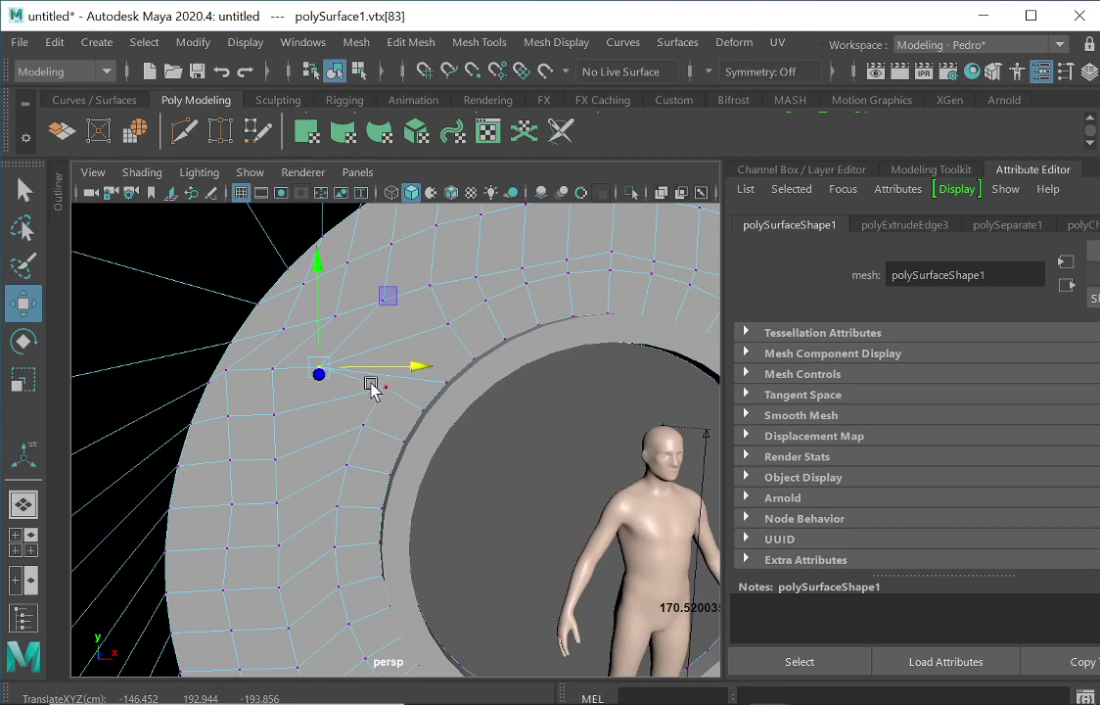
{"action": "left_click", "coordinate": [386, 390]}
{"action": "left_click_drag", "start_coordinate": [476, 385], "coordinate": [411, 403]}
{"action": "left_click_drag", "start_coordinate": [323, 306], "coordinate": [363, 358]}
- Move the third and fourth vertices of the third column into vertical alignment and level with their rows
{"action": "left_click", "coordinate": [367, 430]}
{"action": "left_click_drag", "start_coordinate": [454, 450], "coordinate": [412, 451]}
{"action": "left_click_drag", "start_coordinate": [324, 357], "coordinate": [319, 358]}
{"action": "left_click_drag", "start_coordinate": [334, 447], "coordinate": [333, 446]}
{"action": "left_click_drag", "start_coordinate": [348, 374], "coordinate": [348, 394]}
{"action": "left_click_drag", "start_coordinate": [416, 484], "coordinate": [390, 490]}
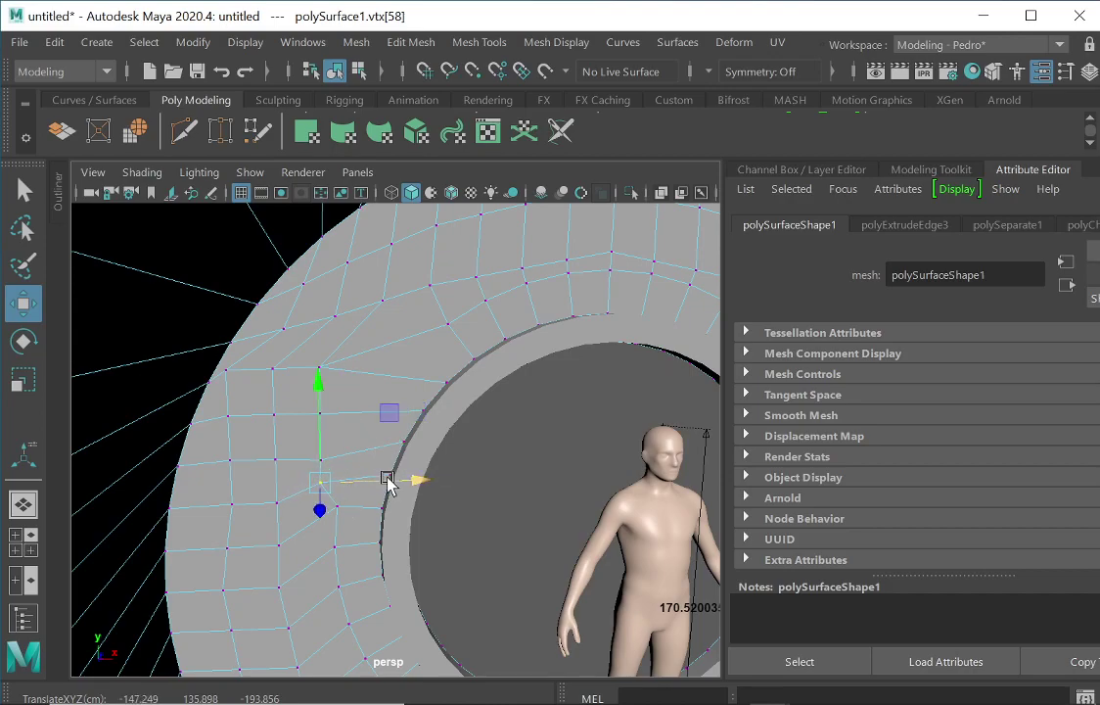
{"action": "left_click_drag", "start_coordinate": [319, 391], "coordinate": [322, 412]}
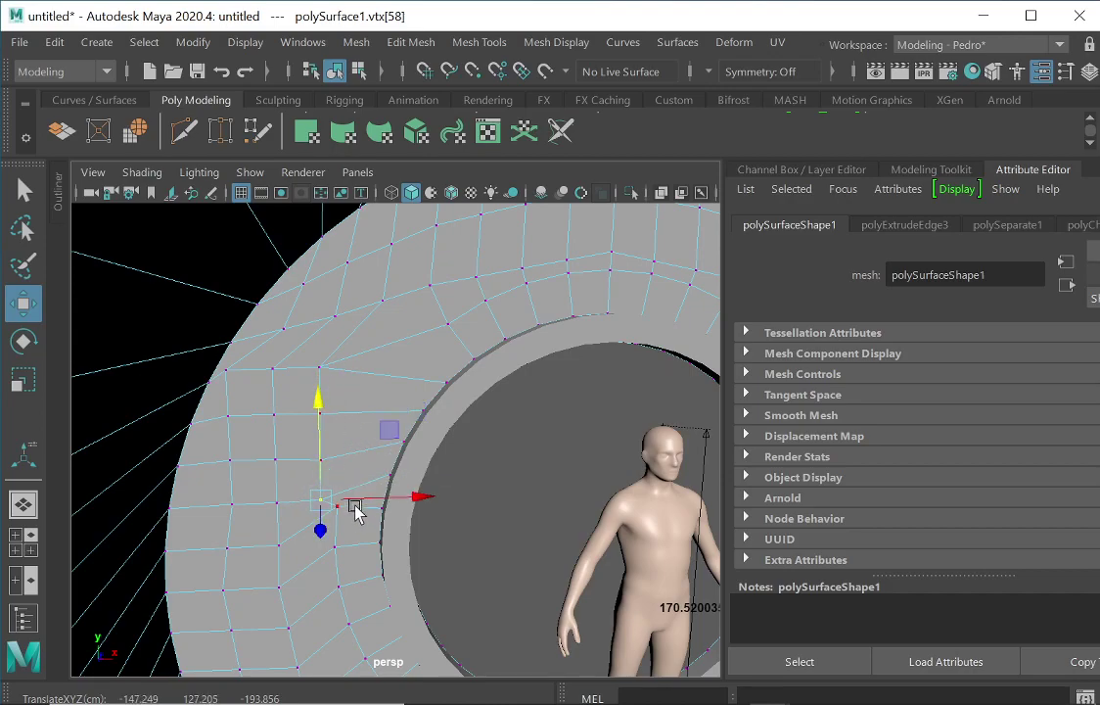
- Move the next two lower vertices of the third column outward and down to continue its vertical line
{"action": "left_click_drag", "start_coordinate": [334, 503], "coordinate": [328, 494]}
{"action": "left_click_drag", "start_coordinate": [337, 408], "coordinate": [337, 431]}
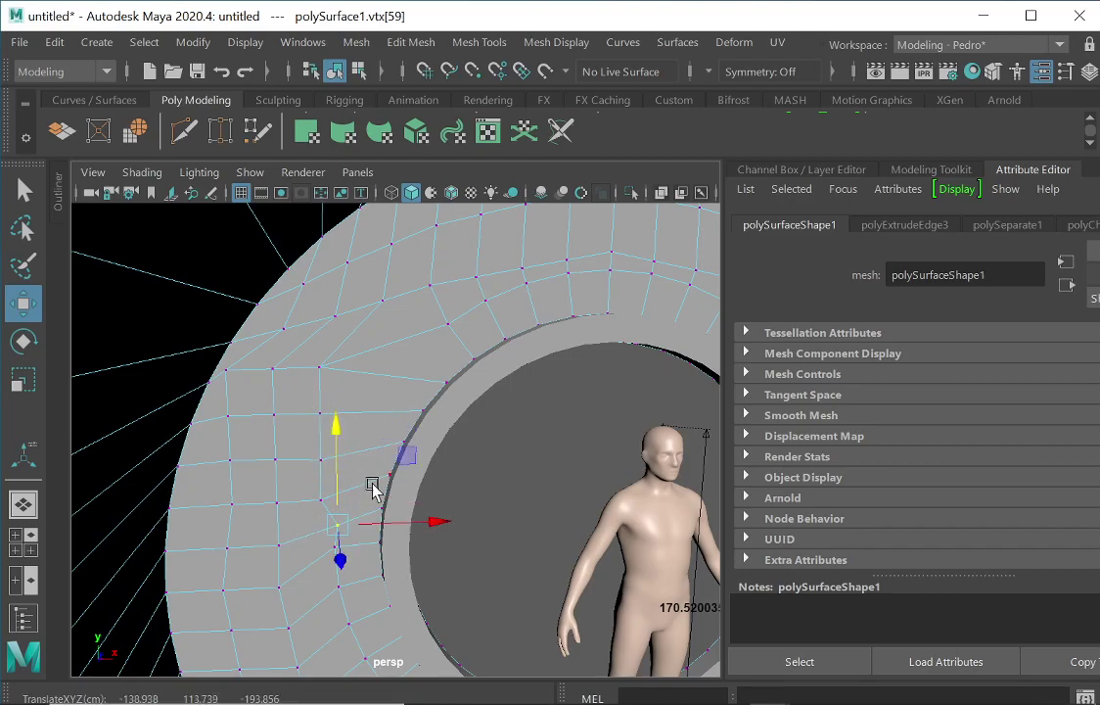
{"action": "left_click_drag", "start_coordinate": [410, 528], "coordinate": [391, 528]}
{"action": "left_click_drag", "start_coordinate": [323, 422], "coordinate": [324, 439]}
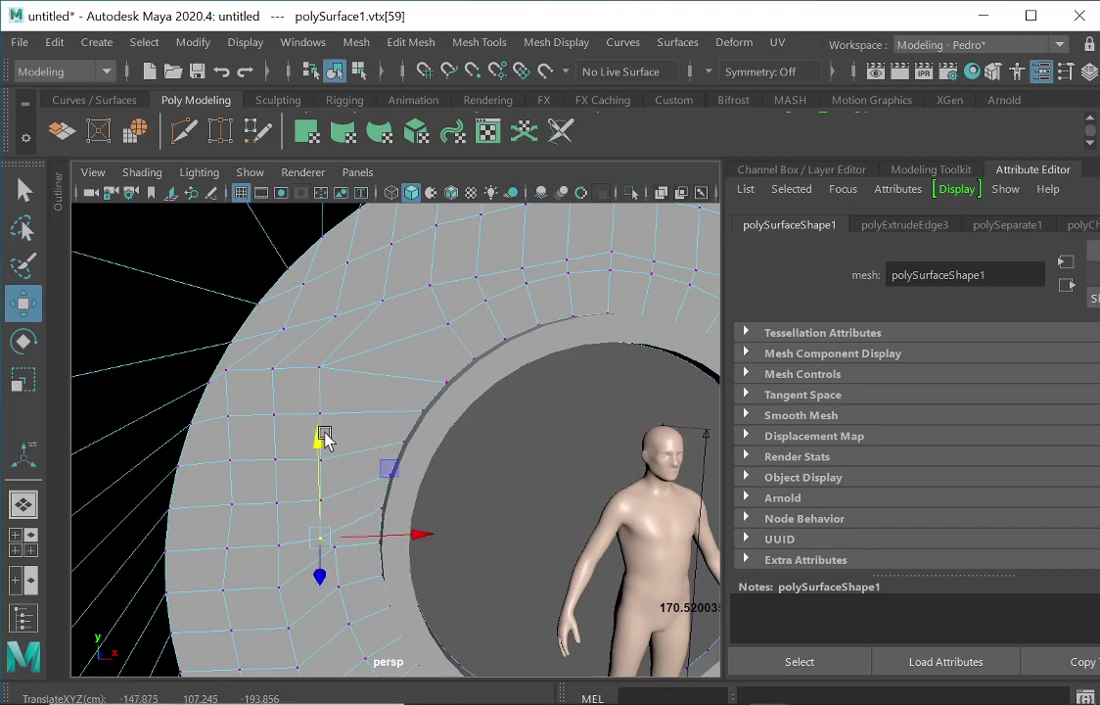
{"action": "left_click", "coordinate": [334, 545]}
{"action": "left_click_drag", "start_coordinate": [337, 454], "coordinate": [334, 469]}
{"action": "left_click_drag", "start_coordinate": [430, 559], "coordinate": [421, 562]}
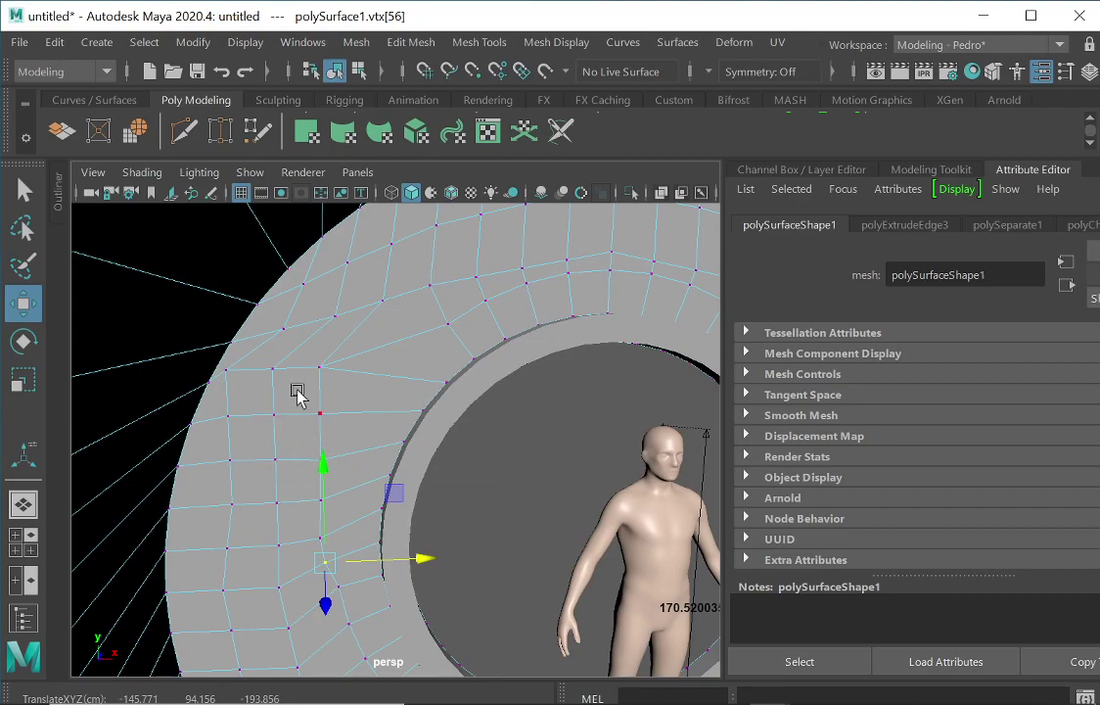
- Check the grid against the left window in the camera view and adjust the second and third vertex columns along X
{"action": "left_click_drag", "start_coordinate": [304, 424], "coordinate": [384, 477], "text": "alt"}
{"action": "key", "text": "space"}
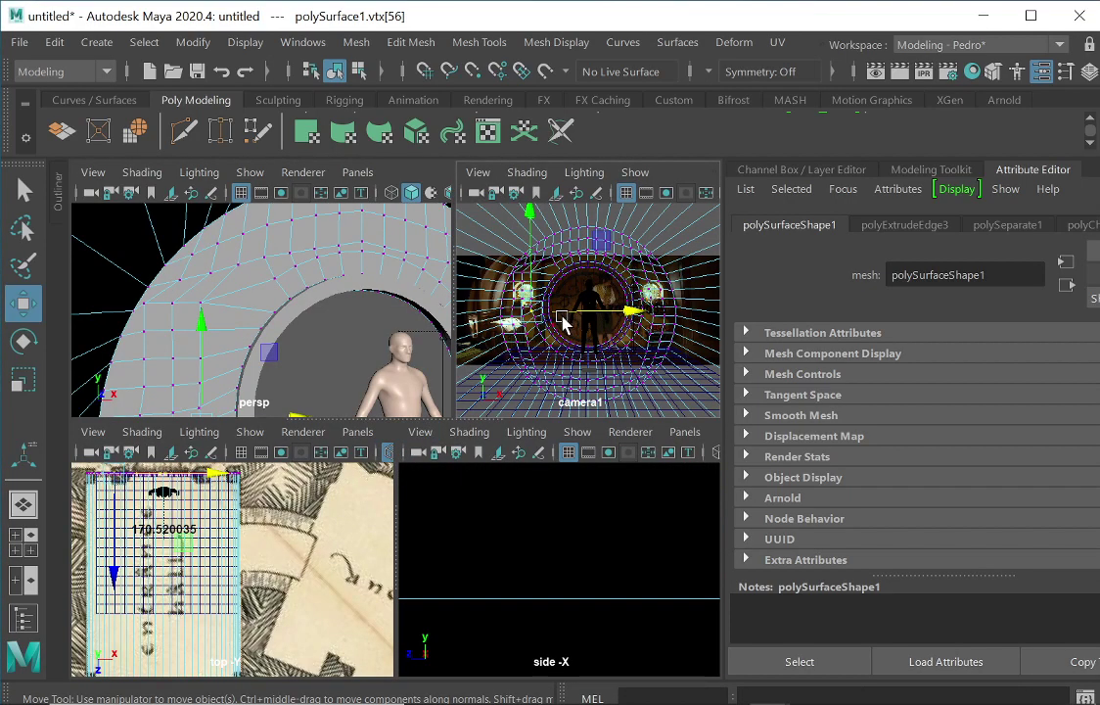
{"action": "key", "text": "space"}
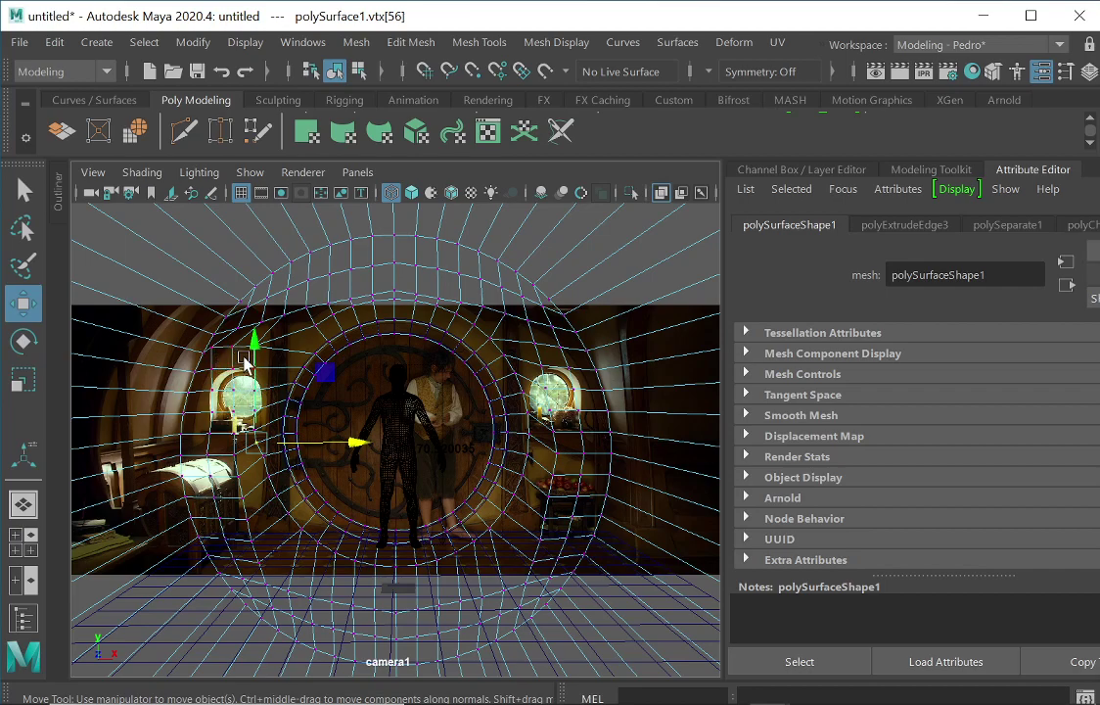
{"action": "key", "text": "space"}
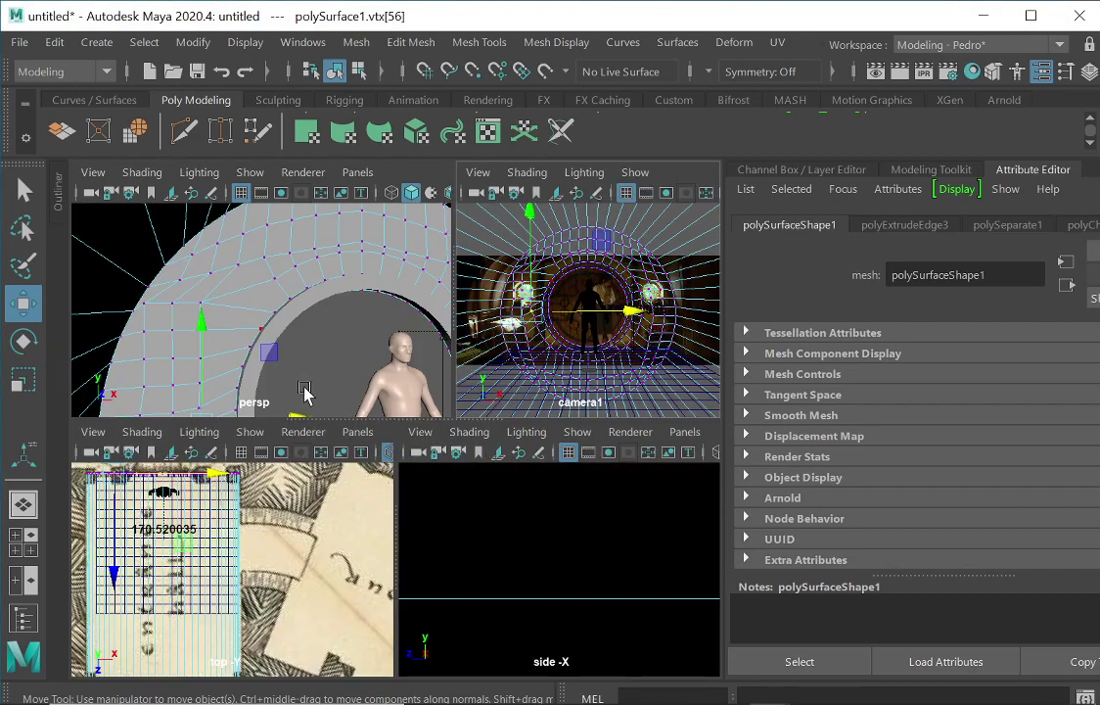
{"action": "left_click_drag", "start_coordinate": [217, 296], "coordinate": [192, 412]}
{"action": "left_click_drag", "start_coordinate": [272, 355], "coordinate": [290, 352]}
{"action": "left_click_drag", "start_coordinate": [168, 303], "coordinate": [187, 416]}
{"action": "left_click_drag", "start_coordinate": [267, 358], "coordinate": [269, 358]}
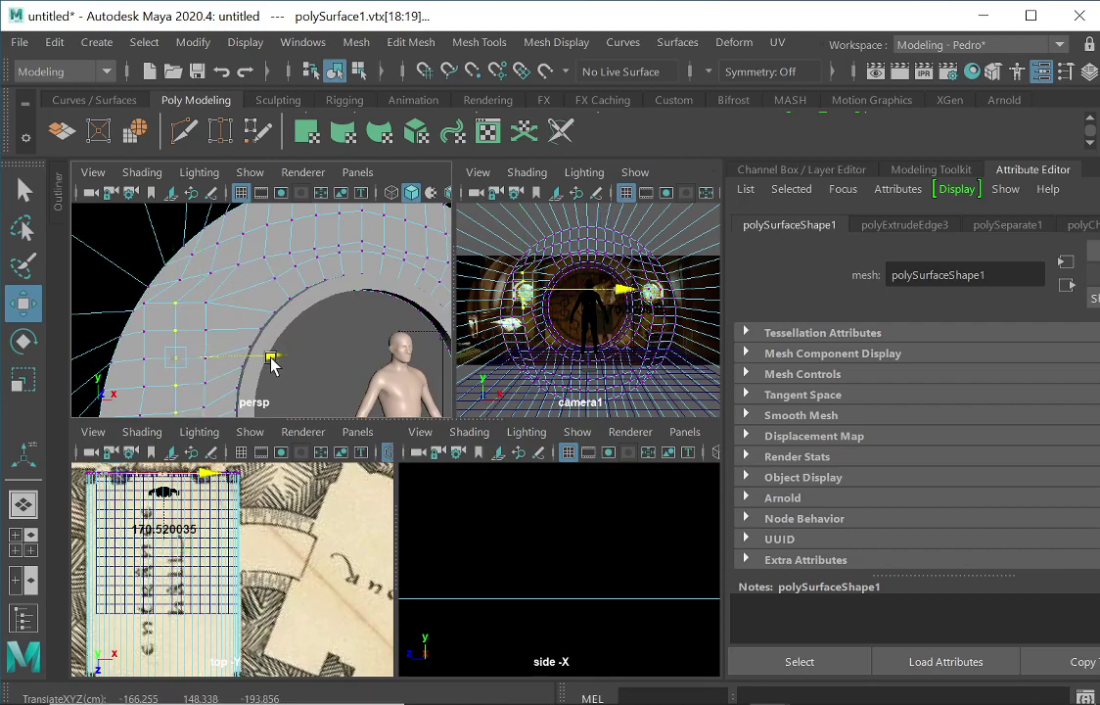
{"action": "left_click_drag", "start_coordinate": [189, 284], "coordinate": [201, 376]}
{"action": "left_click_drag", "start_coordinate": [278, 352], "coordinate": [275, 352]}
- Level the lower vertex rows across the three columns by scaling each row along Y
{"action": "middle_click_drag", "start_coordinate": [274, 278], "coordinate": [294, 258], "text": "alt"}
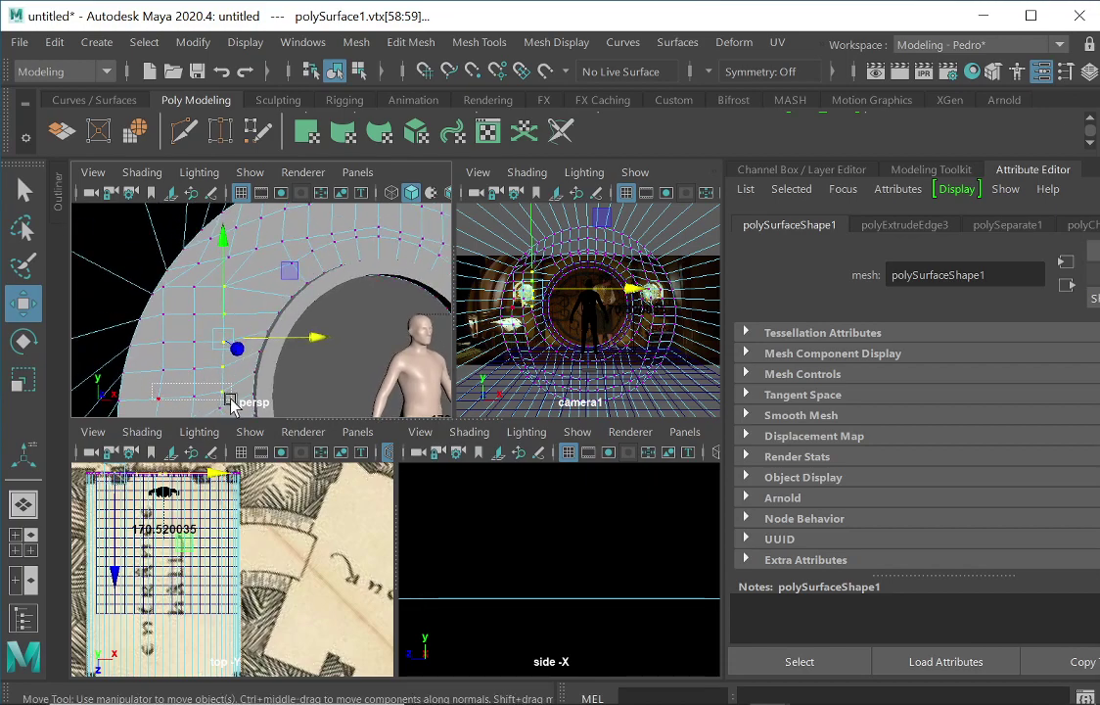
{"action": "left_click", "coordinate": [195, 298]}
{"action": "key", "text": "r"}
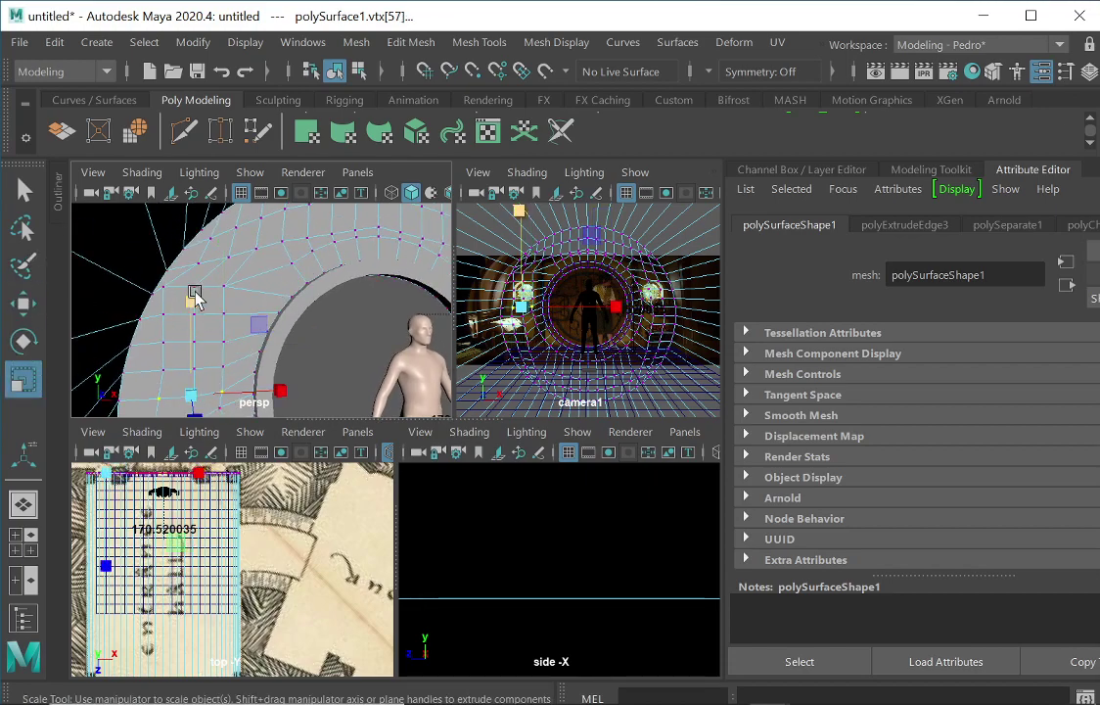
{"action": "left_click_drag", "start_coordinate": [149, 357], "coordinate": [203, 367]}
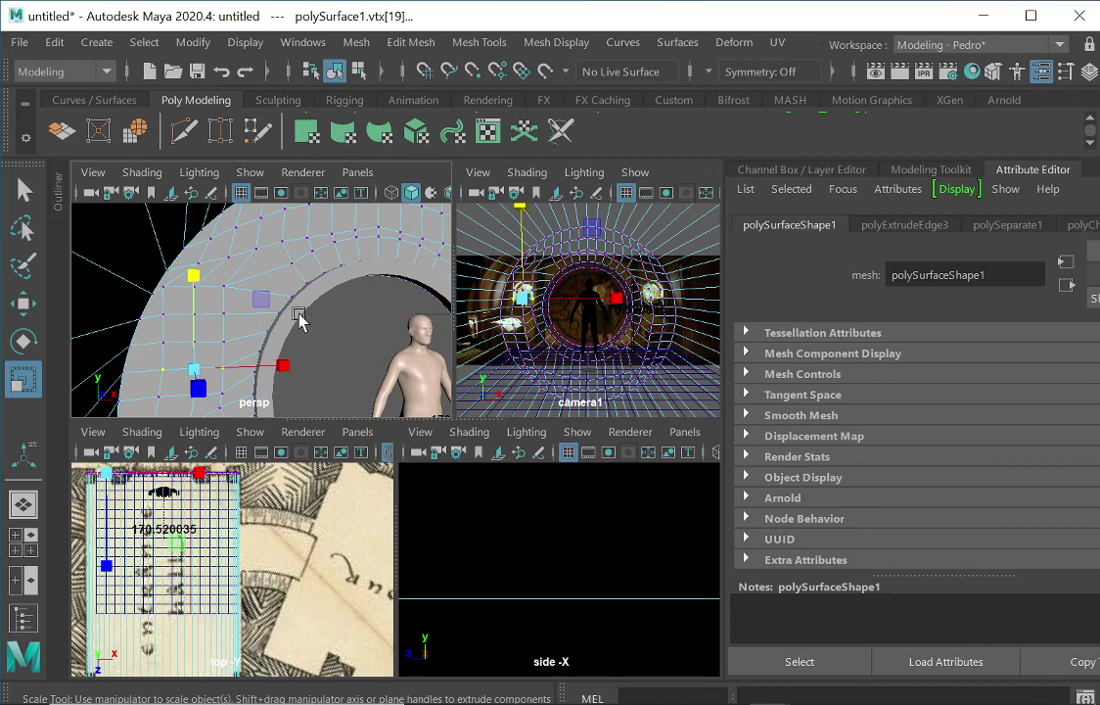
- Create a polygon pipe primitive in the perspective view
{"action": "left_click_drag", "start_coordinate": [280, 319], "coordinate": [320, 336], "text": "alt"}
{"action": "middle_click_drag", "start_coordinate": [289, 301], "coordinate": [343, 293], "text": "alt"}
{"action": "right_click_drag", "start_coordinate": [290, 287], "coordinate": [201, 313], "text": "alt"}
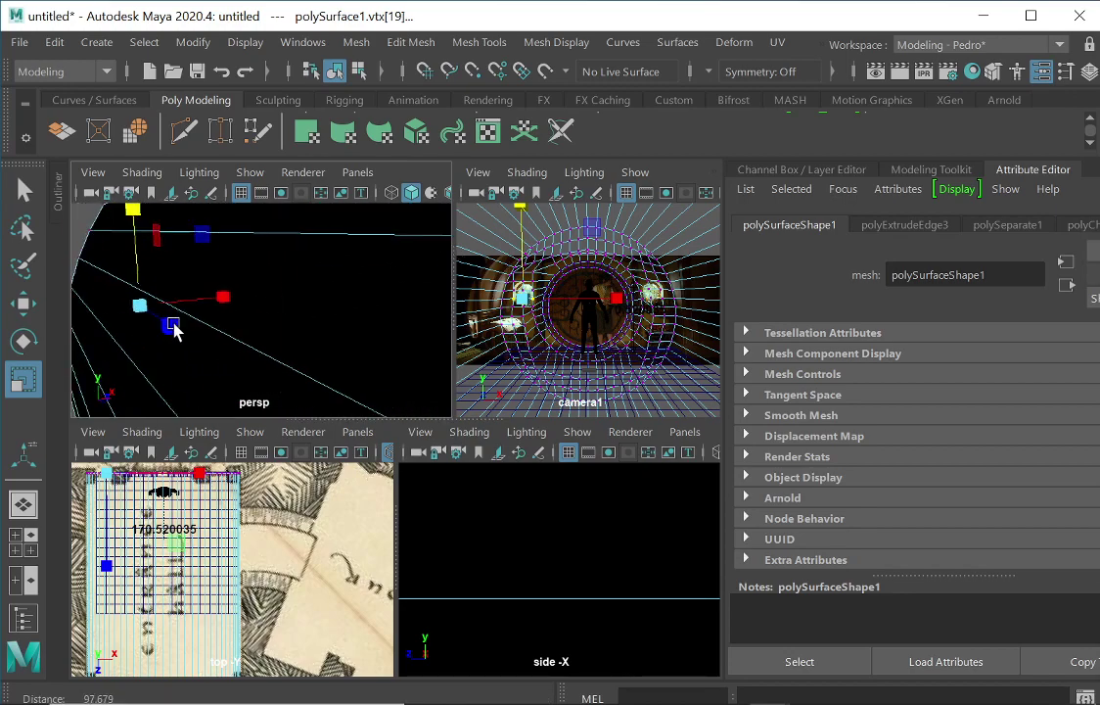
{"action": "key", "text": "space"}
{"action": "left_click_drag", "start_coordinate": [265, 355], "coordinate": [297, 351], "text": "alt"}
{"action": "middle_click_drag", "start_coordinate": [276, 379], "coordinate": [447, 319], "text": "alt"}
{"action": "left_click", "coordinate": [106, 41]}
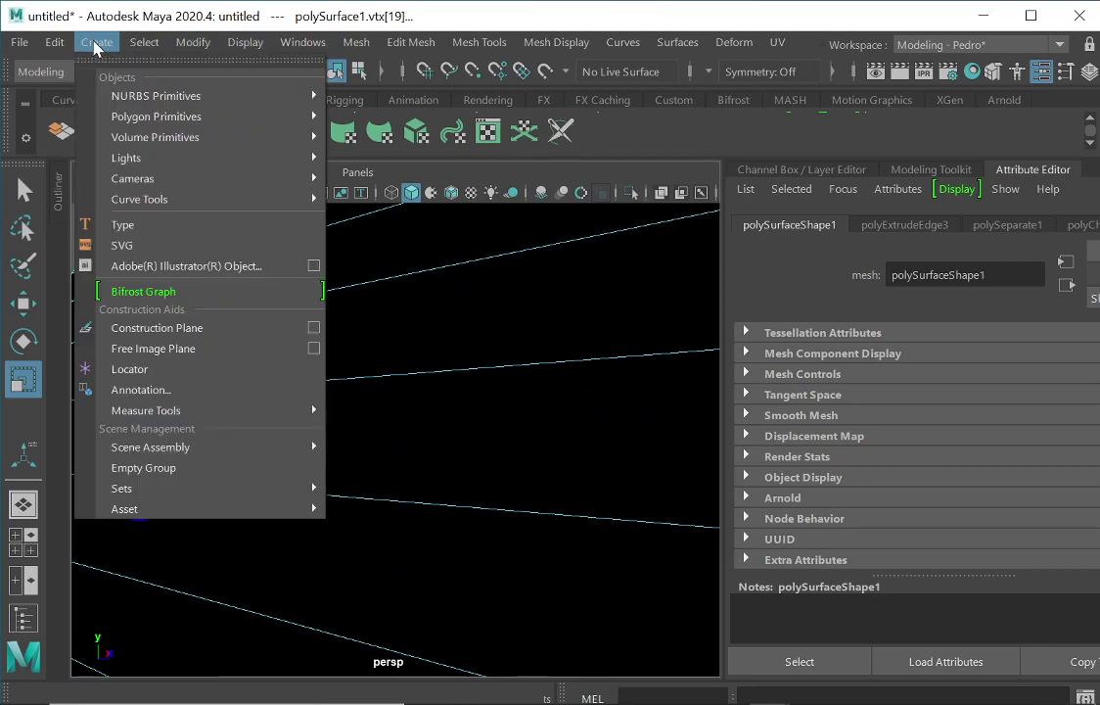
{"action": "mouse_move", "coordinate": [197, 116]}
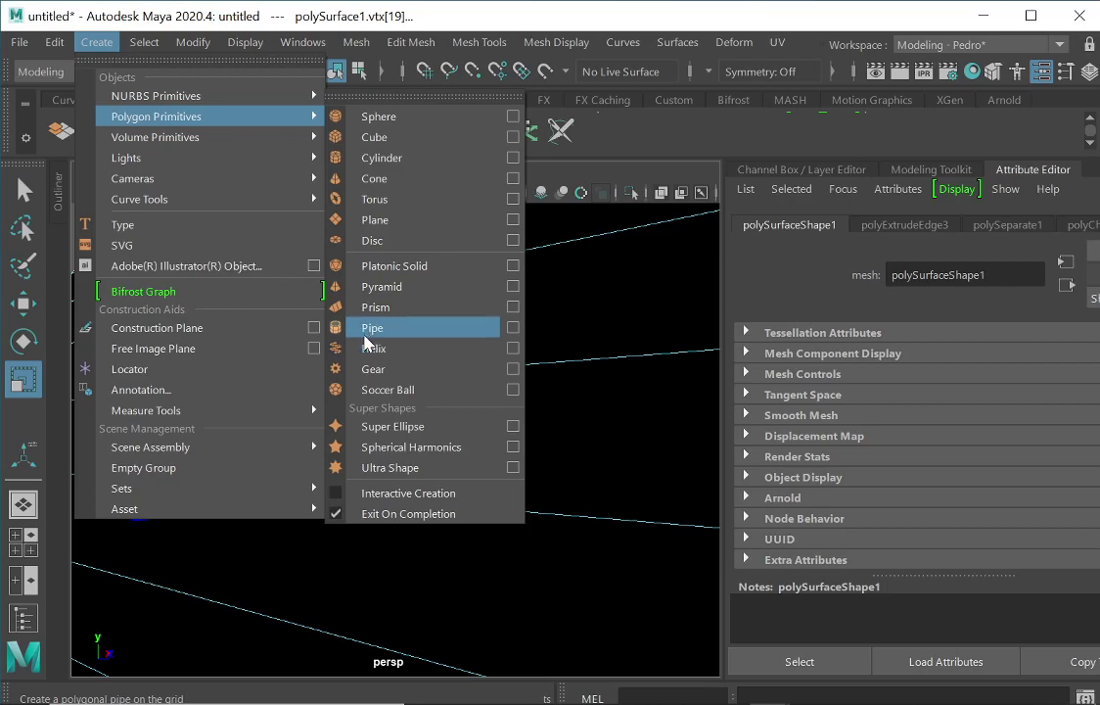
{"action": "left_click", "coordinate": [375, 329]}
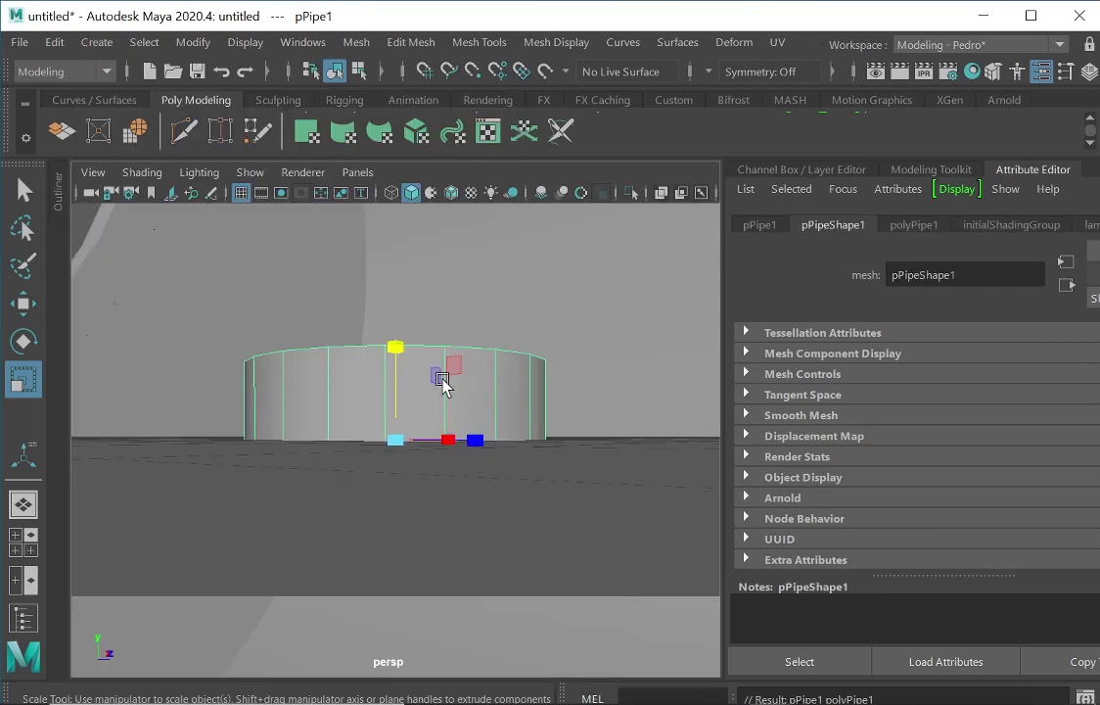
- Scale the pipe uniformly to about 15.4 and rotate it about the X axis to stand upright
{"action": "left_click_drag", "start_coordinate": [443, 379], "coordinate": [351, 449], "text": "alt"}
{"action": "scroll", "coordinate": [476, 319], "scroll_direction": "down", "scroll_amount": 10}
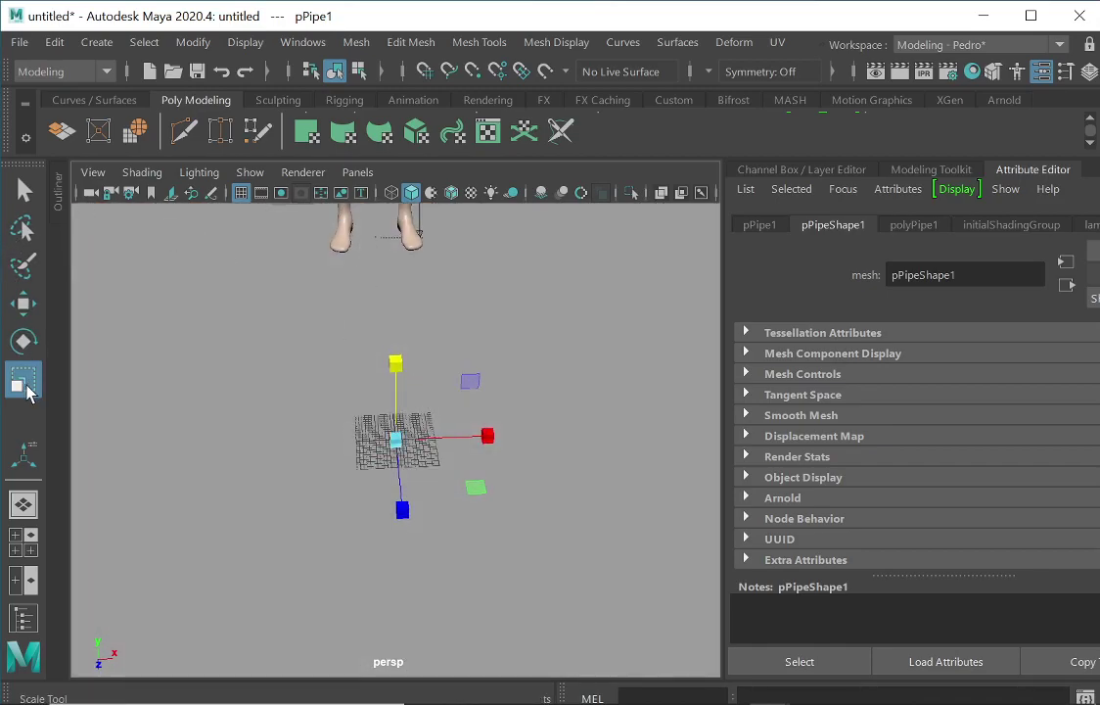
{"action": "middle_click_drag", "start_coordinate": [341, 383], "coordinate": [467, 376]}
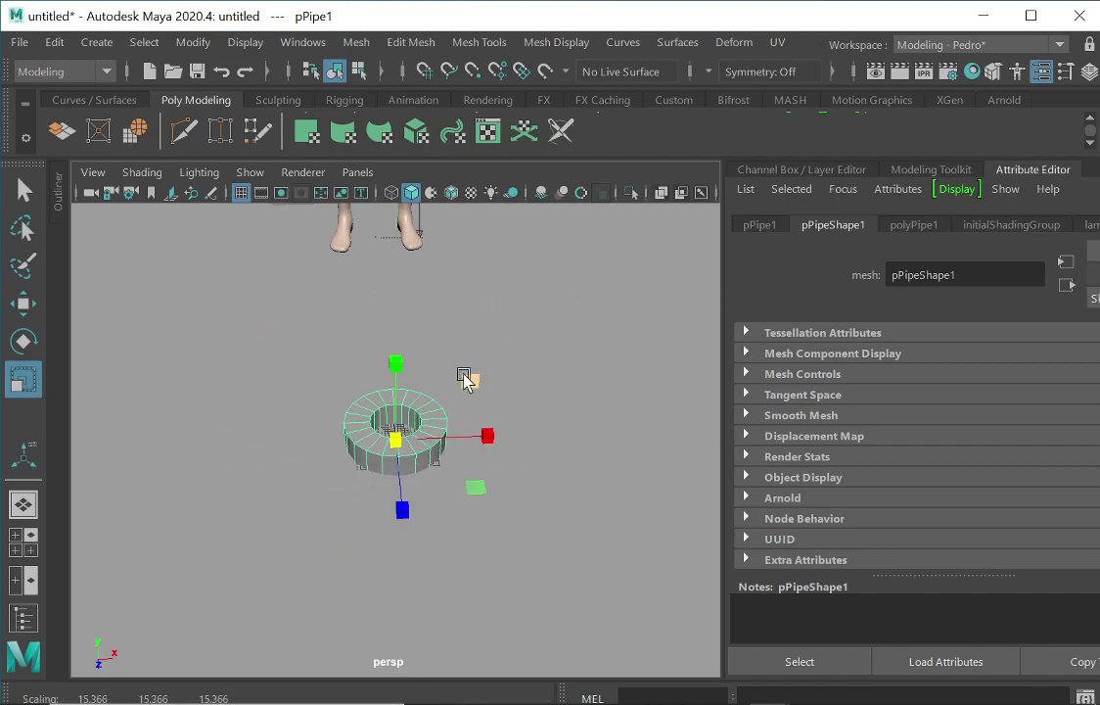
{"action": "left_click", "coordinate": [26, 344]}
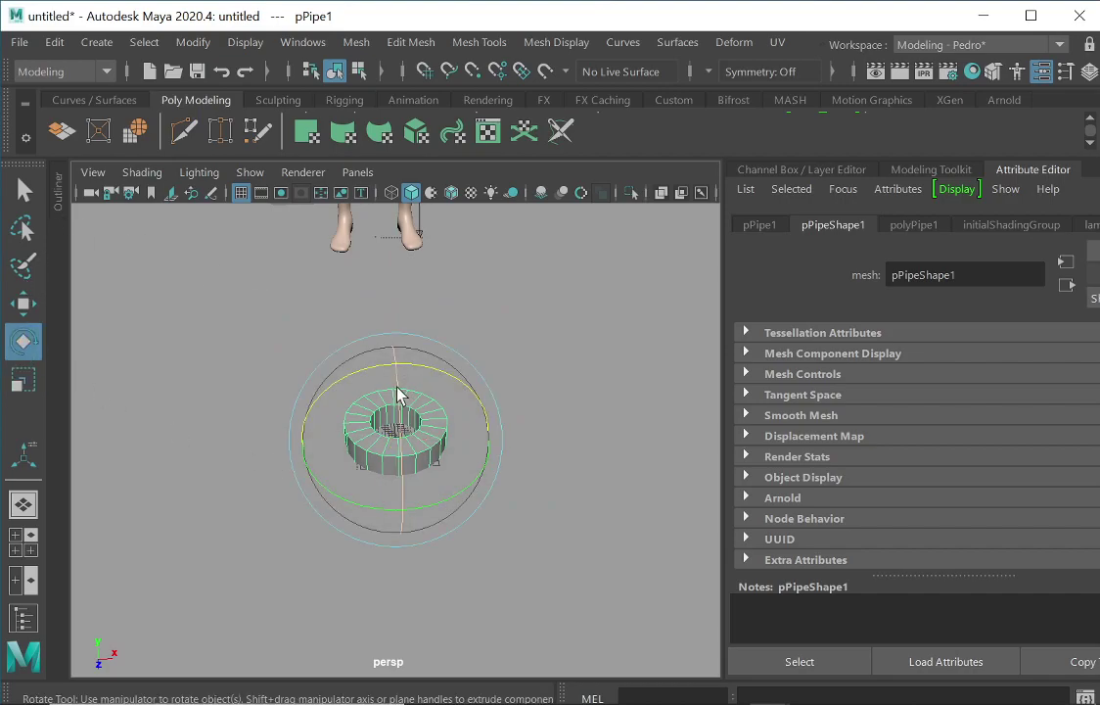
{"action": "left_click_drag", "start_coordinate": [400, 392], "coordinate": [423, 449]}
- Try to delete the pipe's faces except its front ring, and undo the deletion
{"action": "left_click_drag", "start_coordinate": [418, 359], "coordinate": [467, 422], "text": "alt"}
{"action": "right_click", "coordinate": [376, 413]}
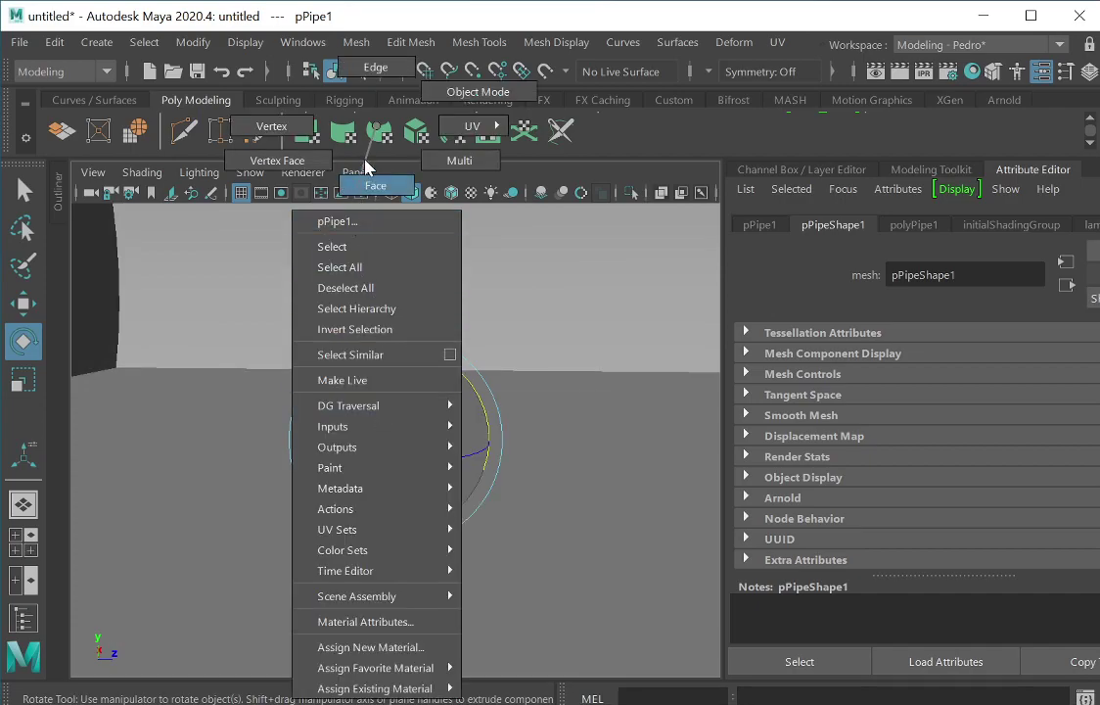
{"action": "left_click", "coordinate": [378, 186]}
{"action": "left_click_drag", "start_coordinate": [319, 308], "coordinate": [392, 536]}
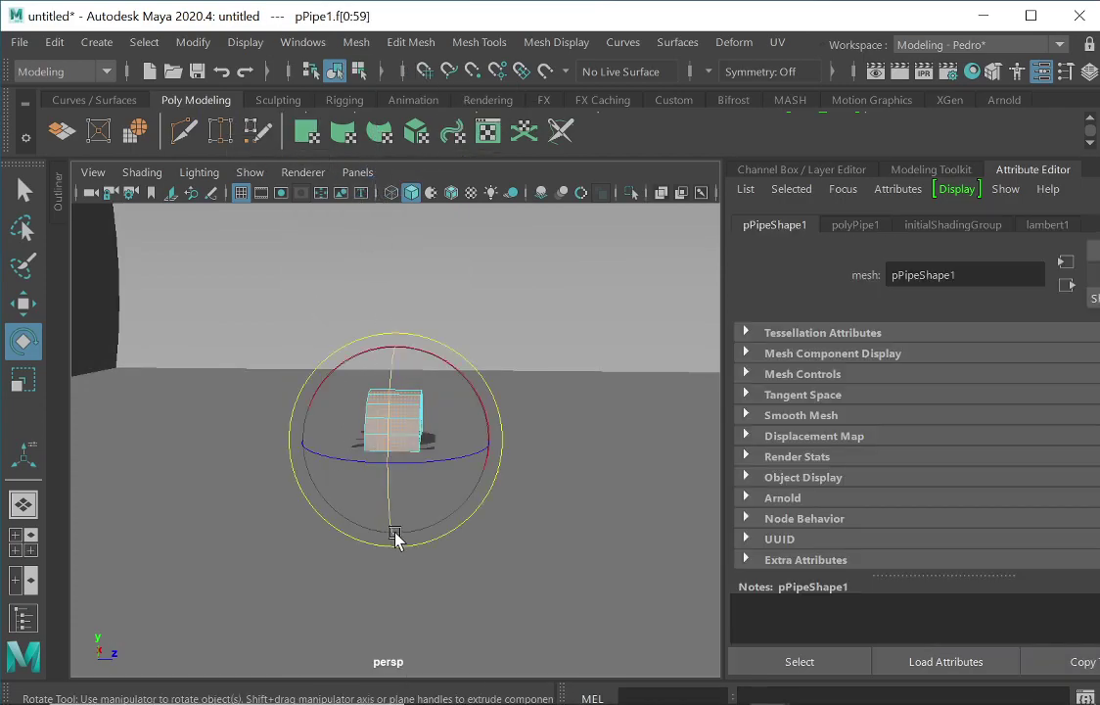
{"action": "key", "text": "Delete"}
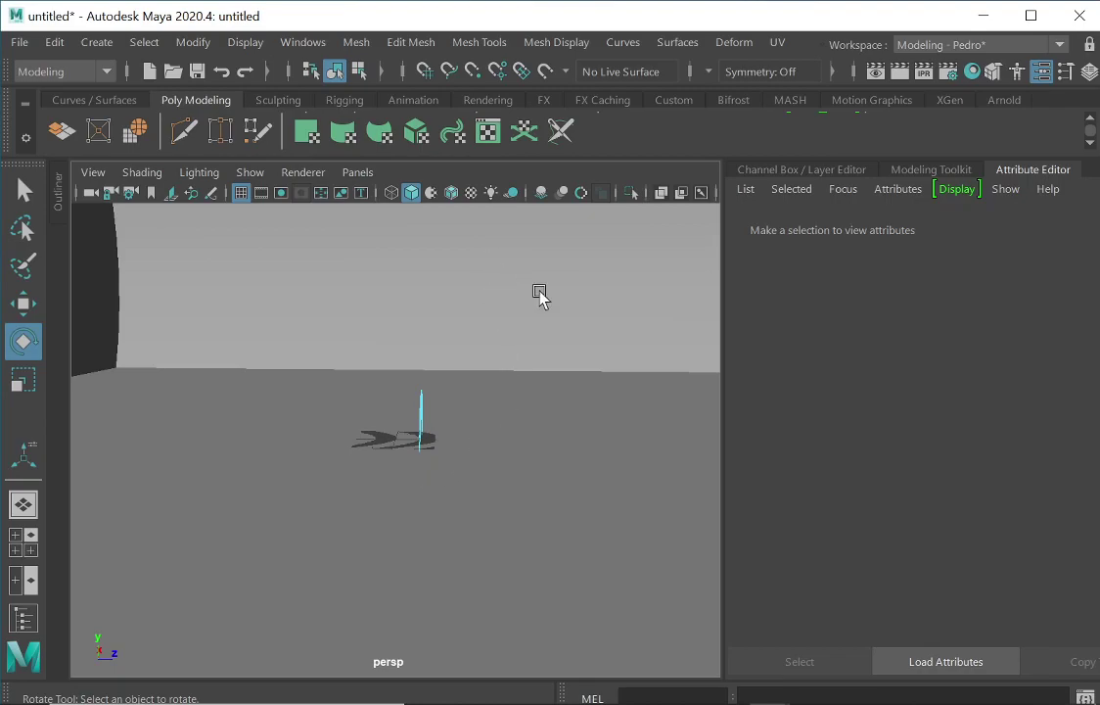
{"action": "key", "text": "space"}
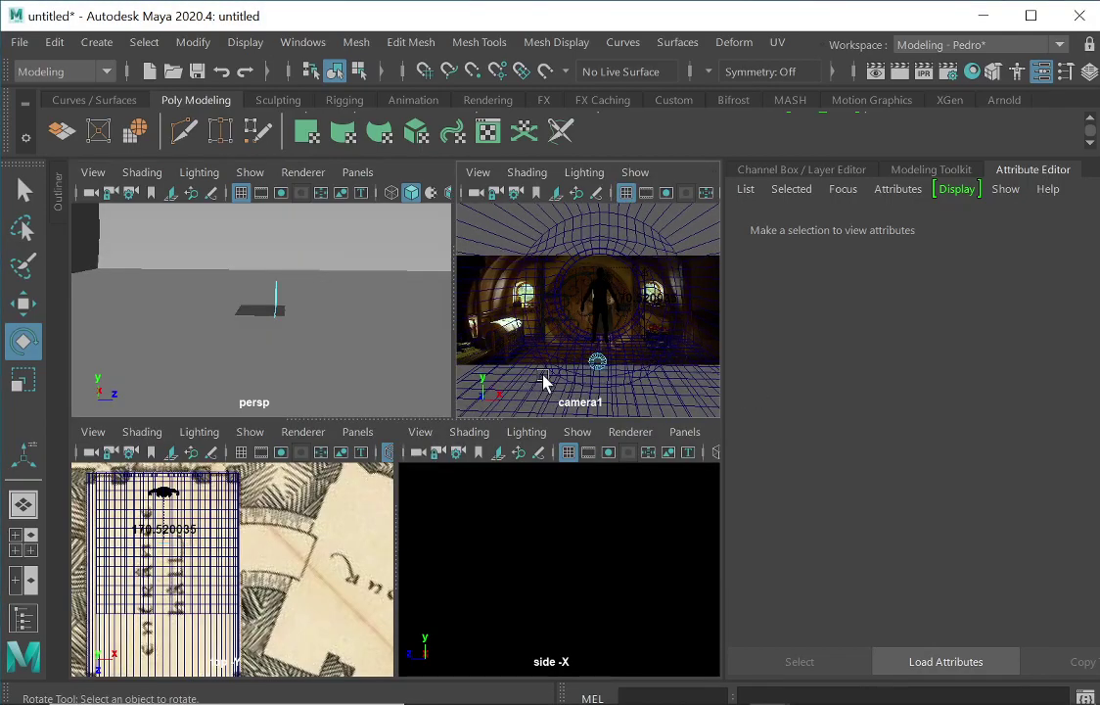
{"action": "key", "text": "ctrl+z"}
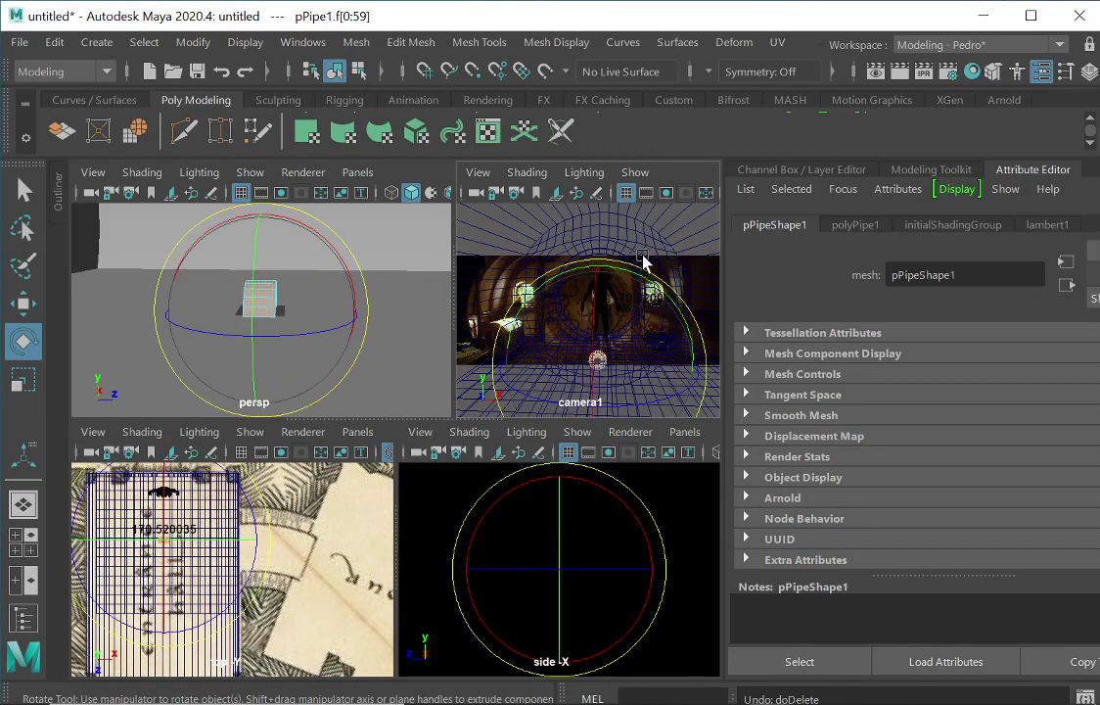
{"action": "key", "text": "space"}
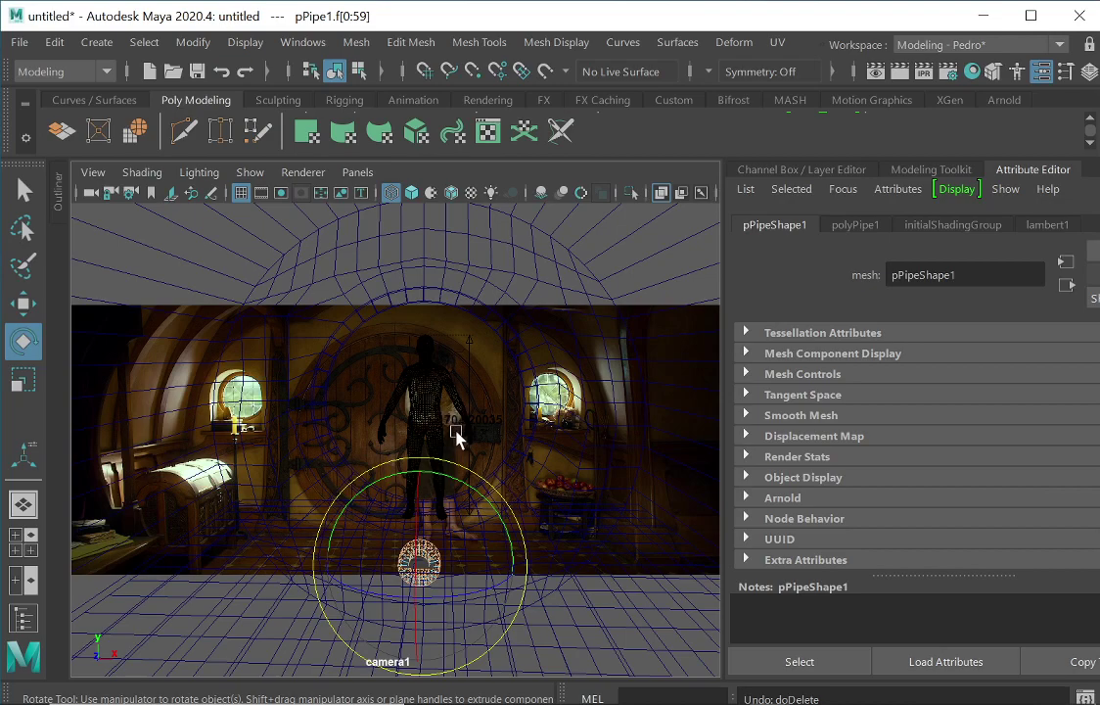
{"action": "left_click_drag", "start_coordinate": [495, 441], "coordinate": [503, 442], "text": "alt"}
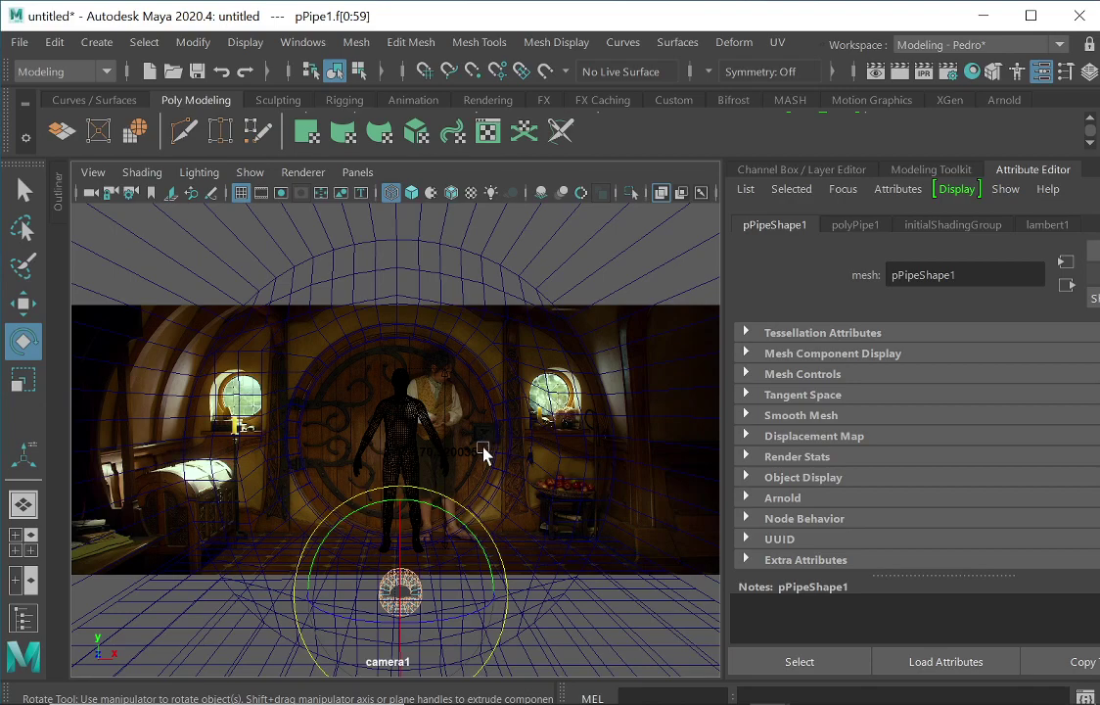
{"action": "left_click_drag", "start_coordinate": [482, 436], "coordinate": [487, 431], "text": "alt"}
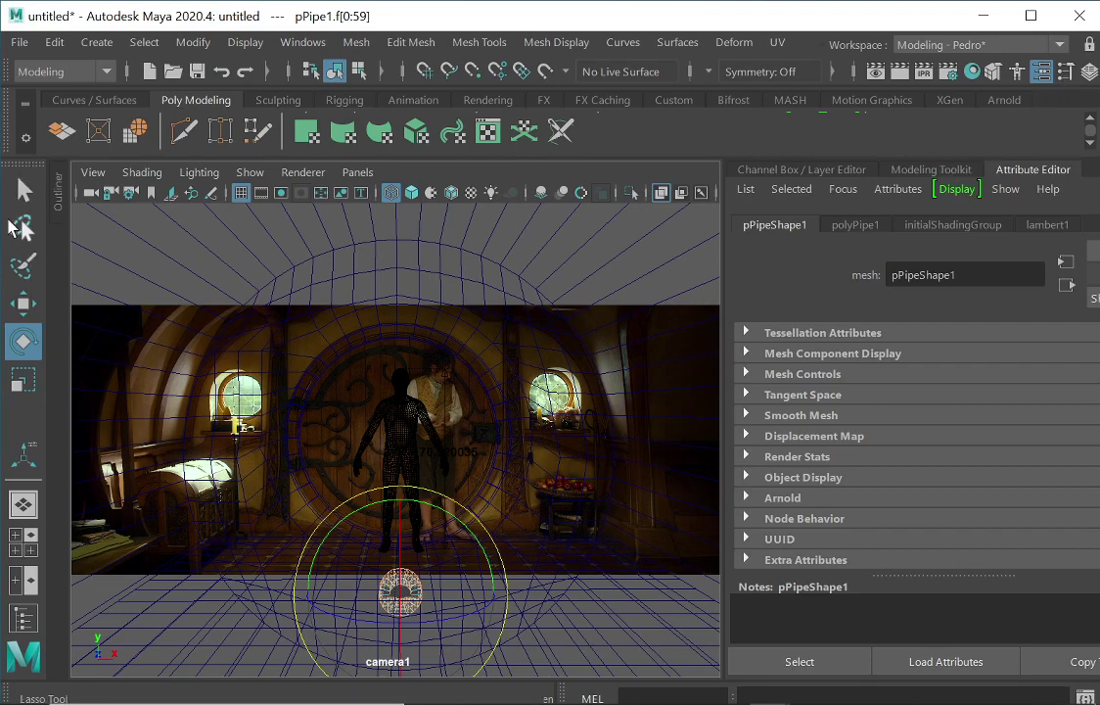
- Lock all translate, rotate, scale and visibility channels of the projected_camera_grp_001 group
{"action": "left_click", "coordinate": [58, 191]}
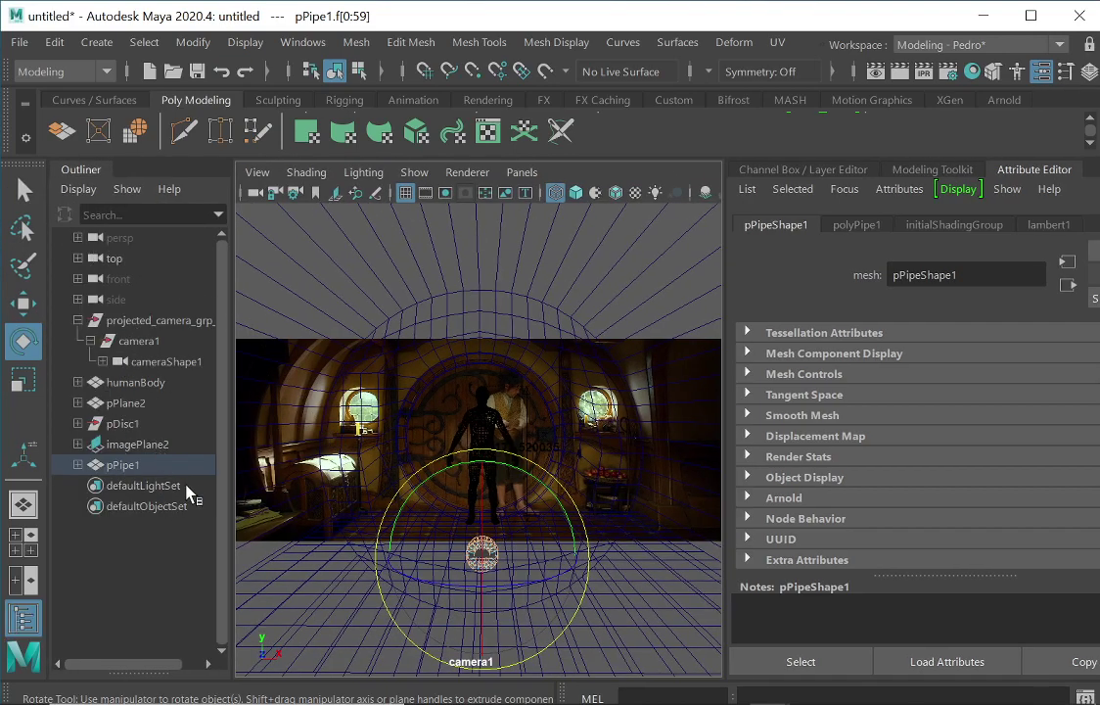
{"action": "left_click", "coordinate": [156, 320]}
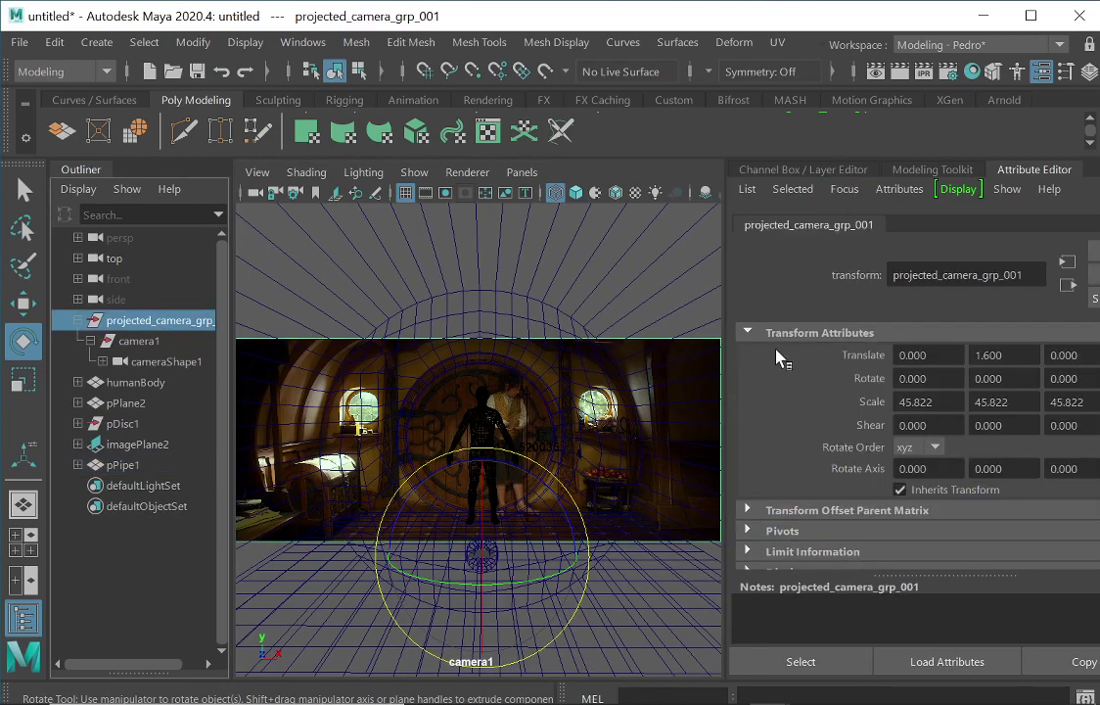
{"action": "left_click", "coordinate": [795, 173]}
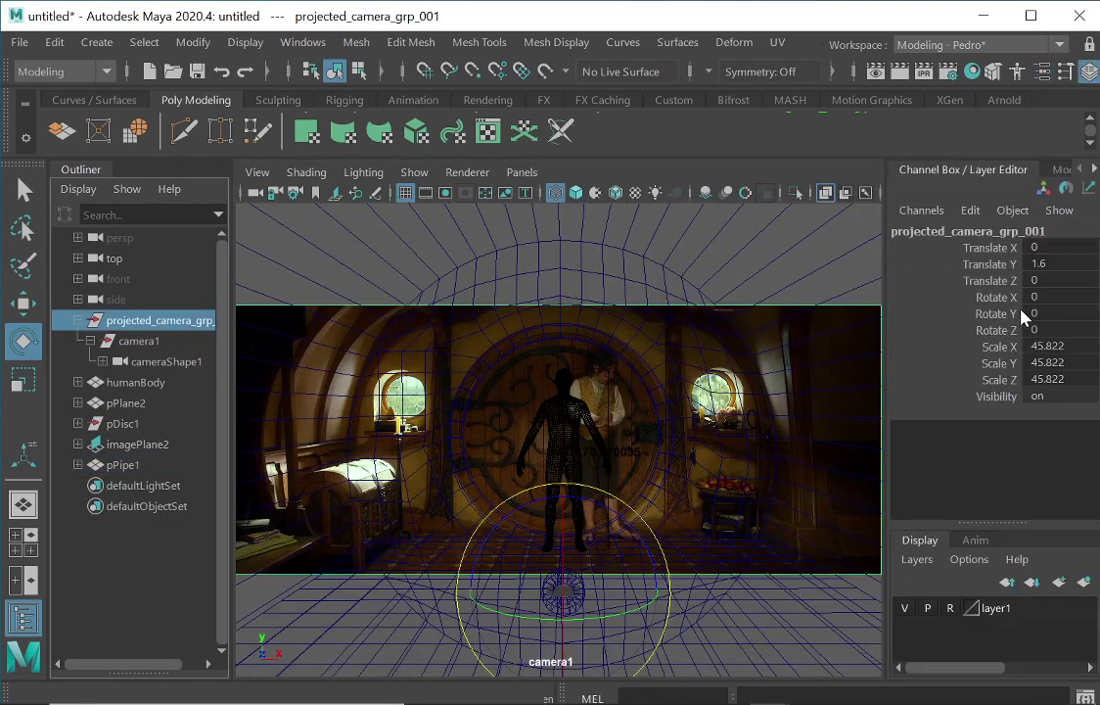
{"action": "left_click_drag", "start_coordinate": [1003, 248], "coordinate": [1008, 406]}
{"action": "right_click", "coordinate": [987, 275]}
{"action": "left_click", "coordinate": [987, 278]}
{"action": "right_click", "coordinate": [988, 278]}
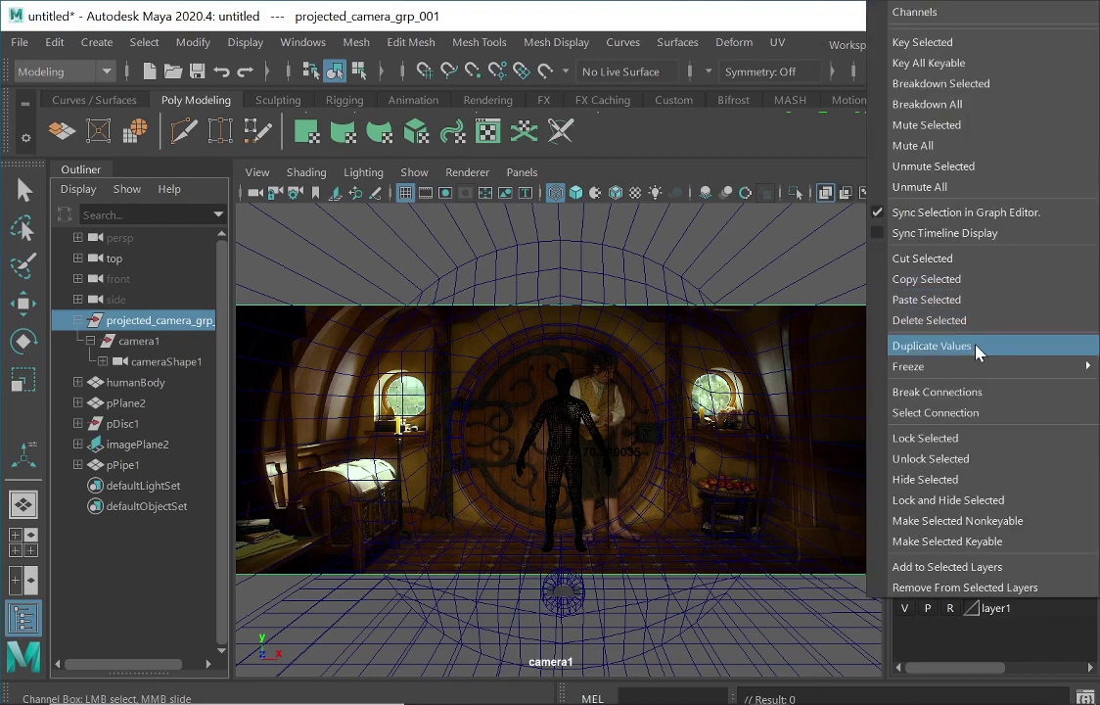
{"action": "left_click", "coordinate": [925, 438]}
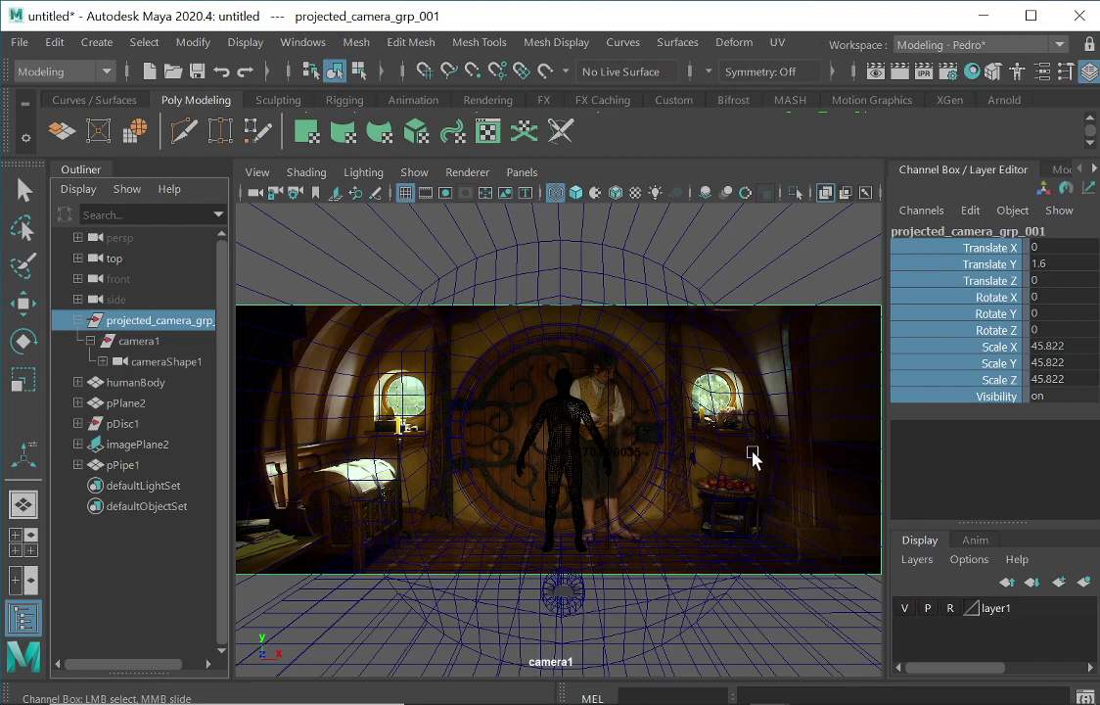
- Reselect the upright pipe in the perspective view and delete all its faces except the flat front ring
{"action": "left_click", "coordinate": [580, 600]}
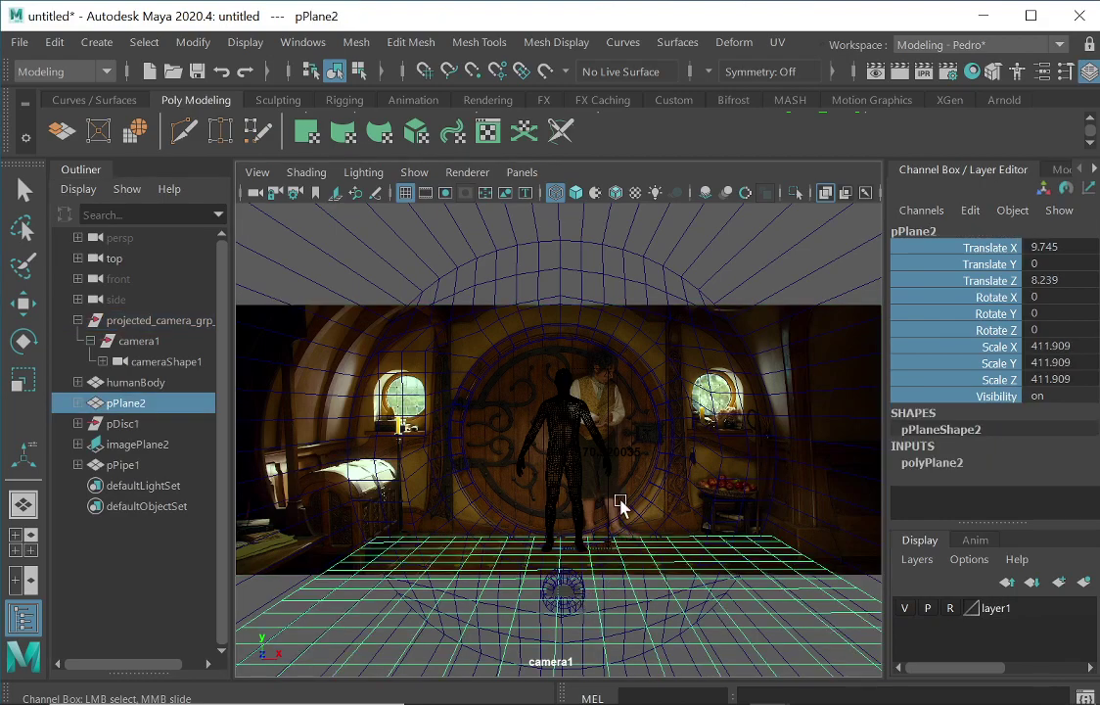
{"action": "left_click", "coordinate": [577, 587]}
{"action": "key", "text": "space"}
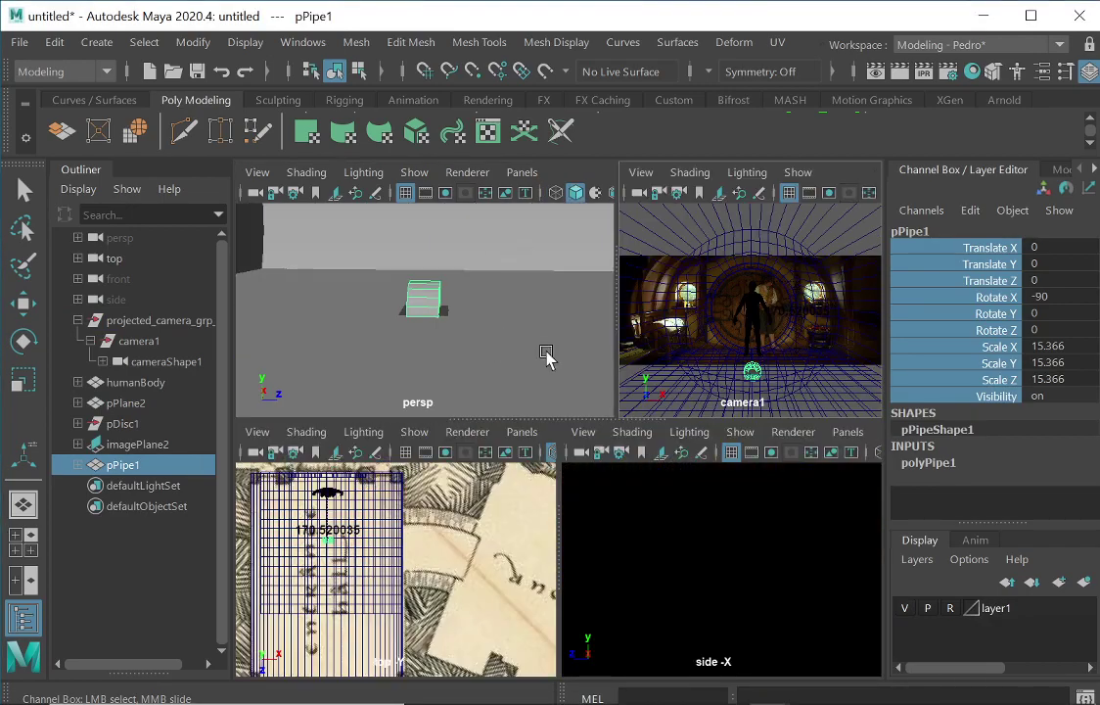
{"action": "right_click", "coordinate": [419, 284]}
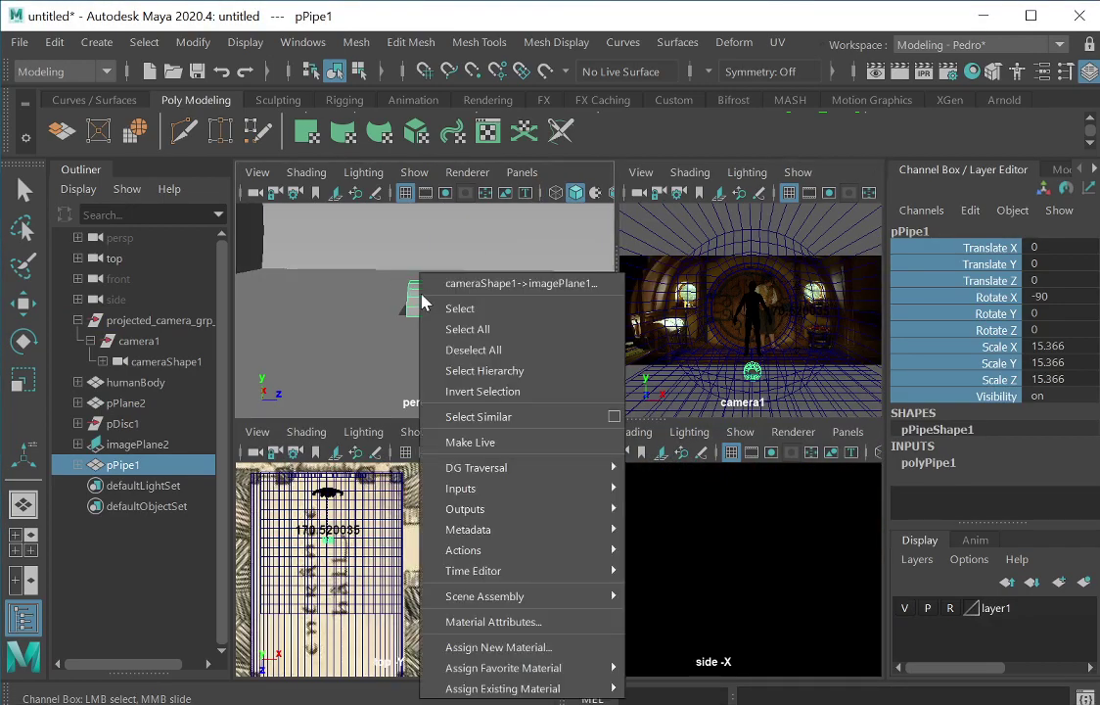
{"action": "left_click", "coordinate": [462, 291]}
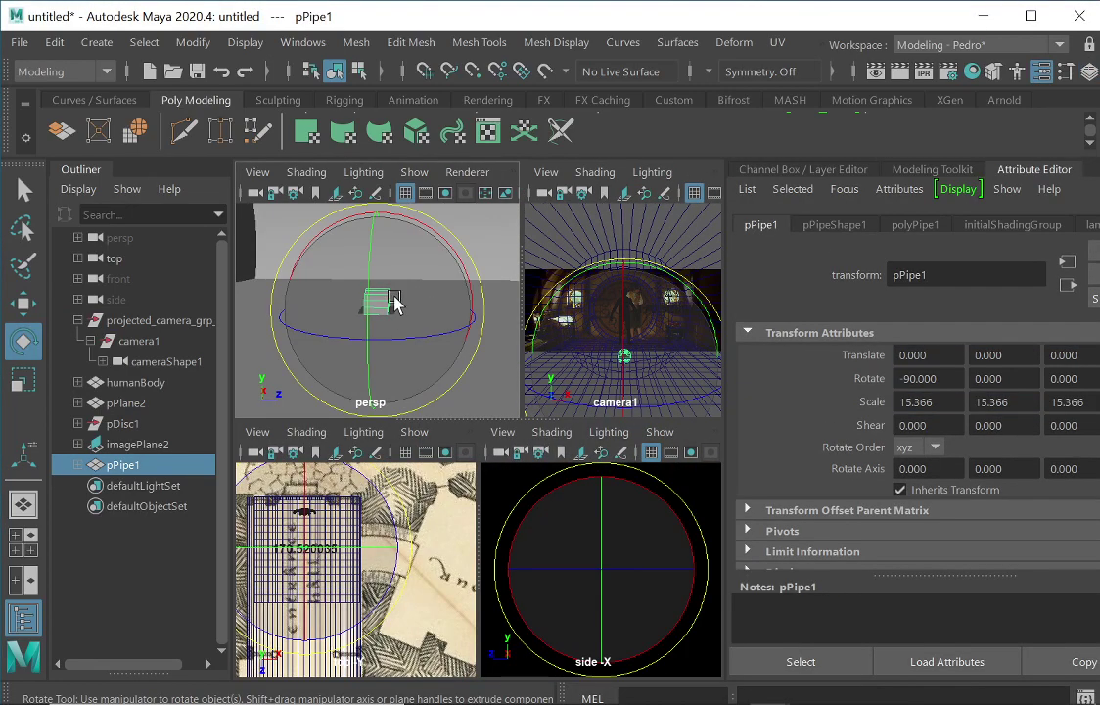
{"action": "key", "text": "space"}
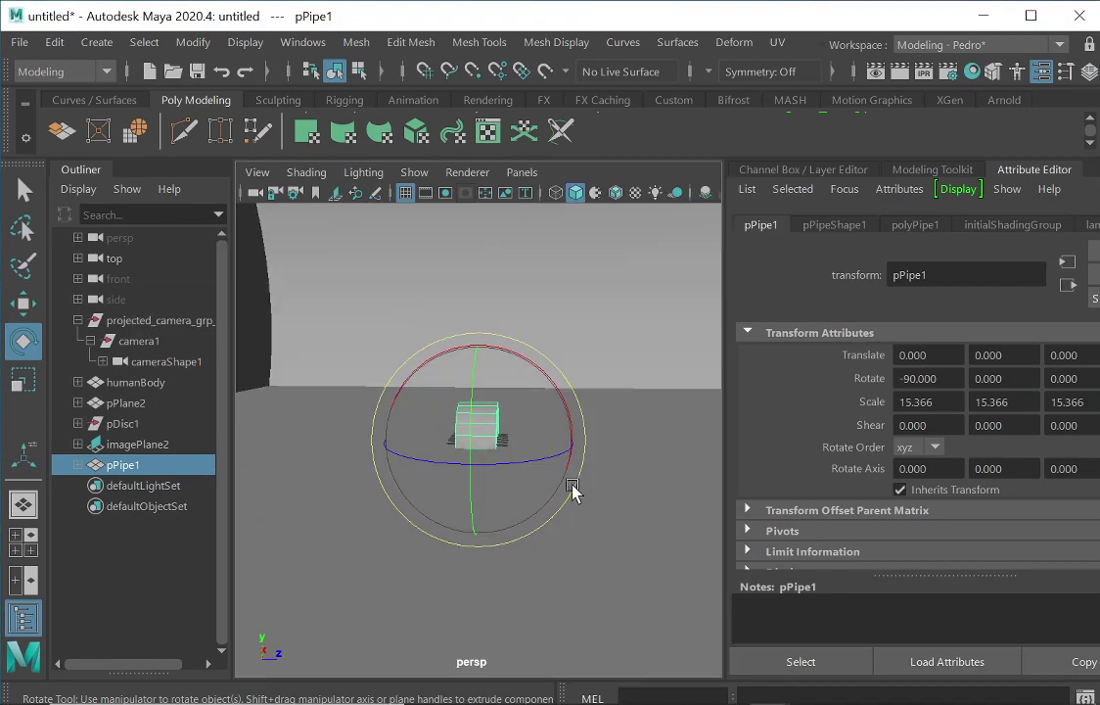
{"action": "right_click_drag", "start_coordinate": [455, 200], "coordinate": [484, 181]}
{"action": "left_click_drag", "start_coordinate": [423, 368], "coordinate": [467, 508]}
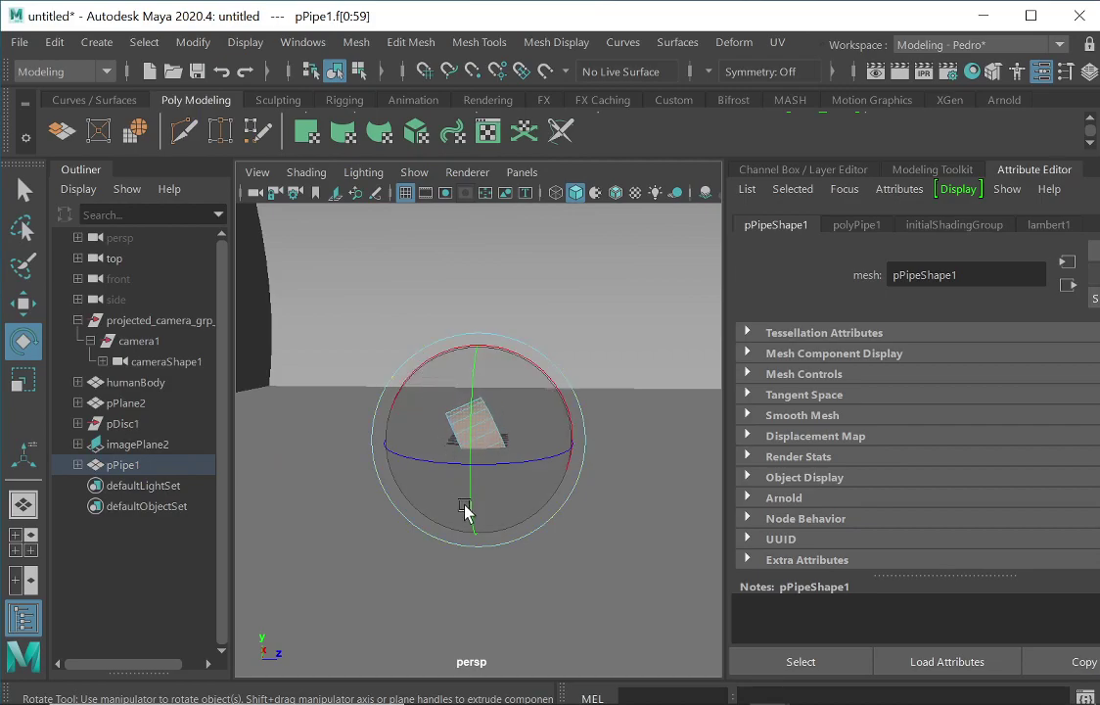
{"action": "left_click_drag", "start_coordinate": [457, 457], "coordinate": [477, 409]}
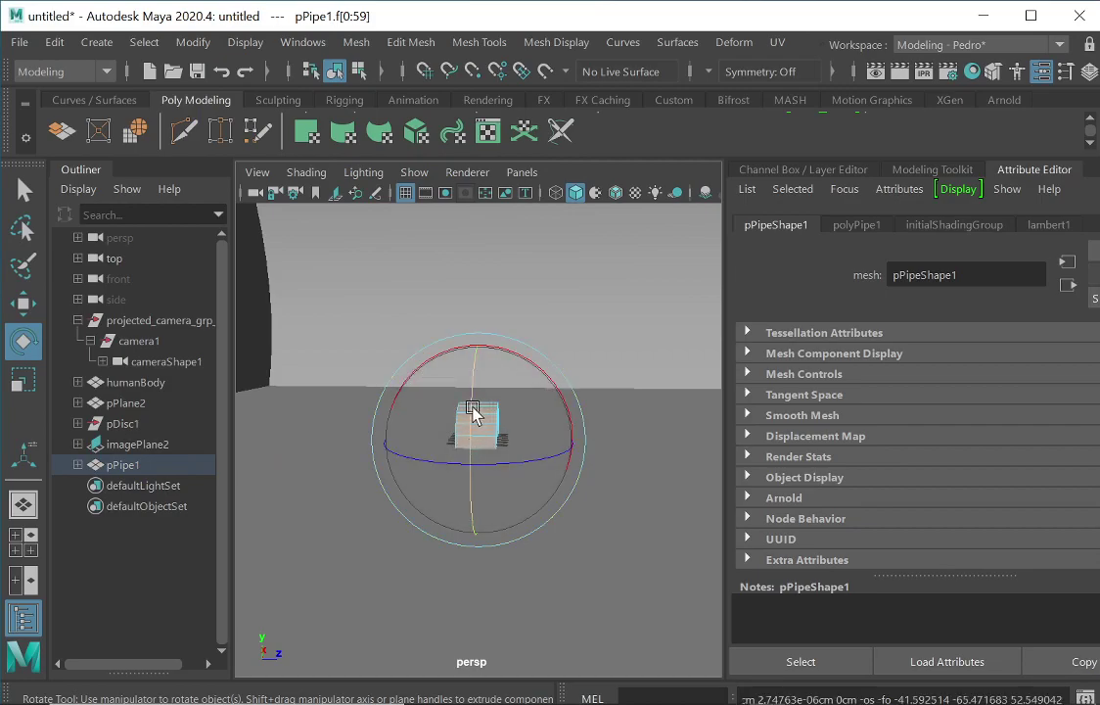
{"action": "left_click", "coordinate": [517, 384]}
{"action": "left_click_drag", "start_coordinate": [554, 388], "coordinate": [490, 411], "text": "alt"}
{"action": "left_click", "coordinate": [480, 430]}
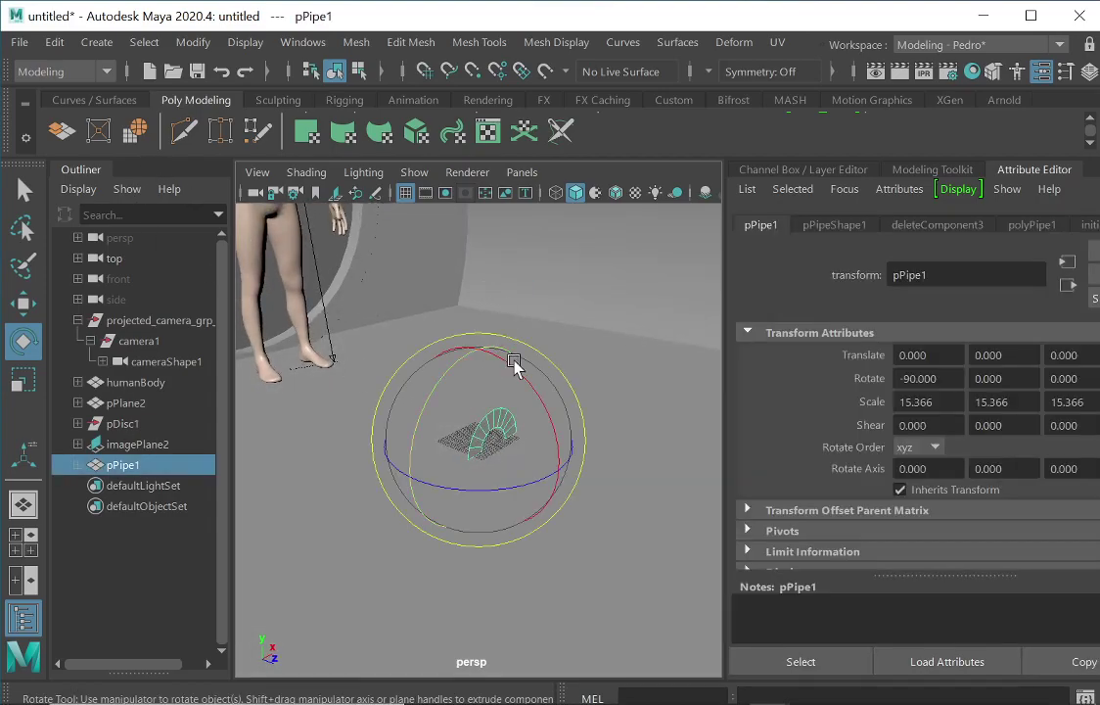
- Move the ring beside the round door opening, to about X -158.7, Y 104.2 and Z -210.8
{"action": "left_click_drag", "start_coordinate": [566, 394], "coordinate": [518, 376], "text": "alt"}
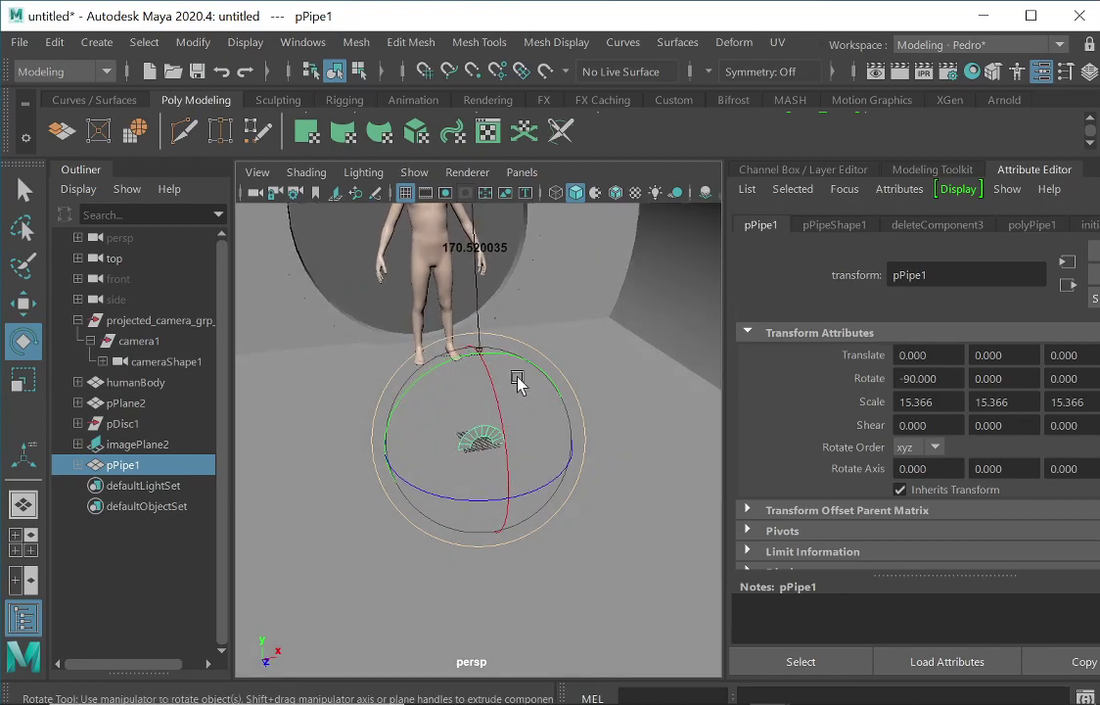
{"action": "left_click", "coordinate": [30, 308]}
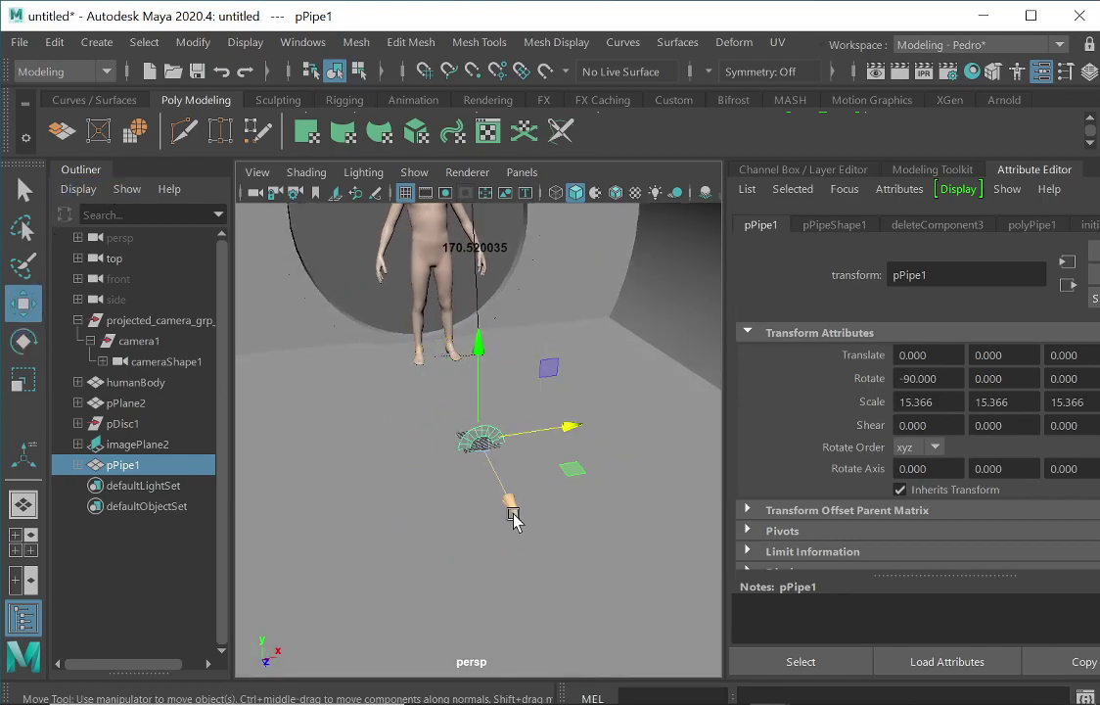
{"action": "left_click_drag", "start_coordinate": [510, 506], "coordinate": [415, 365]}
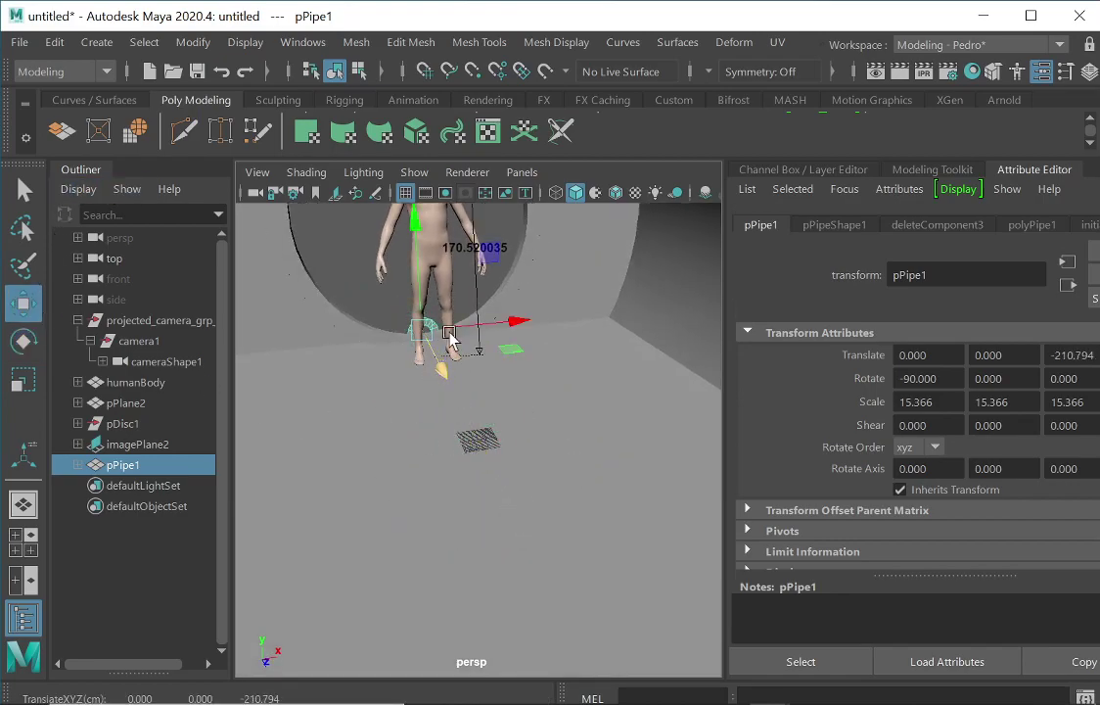
{"action": "left_click_drag", "start_coordinate": [516, 309], "coordinate": [335, 359]}
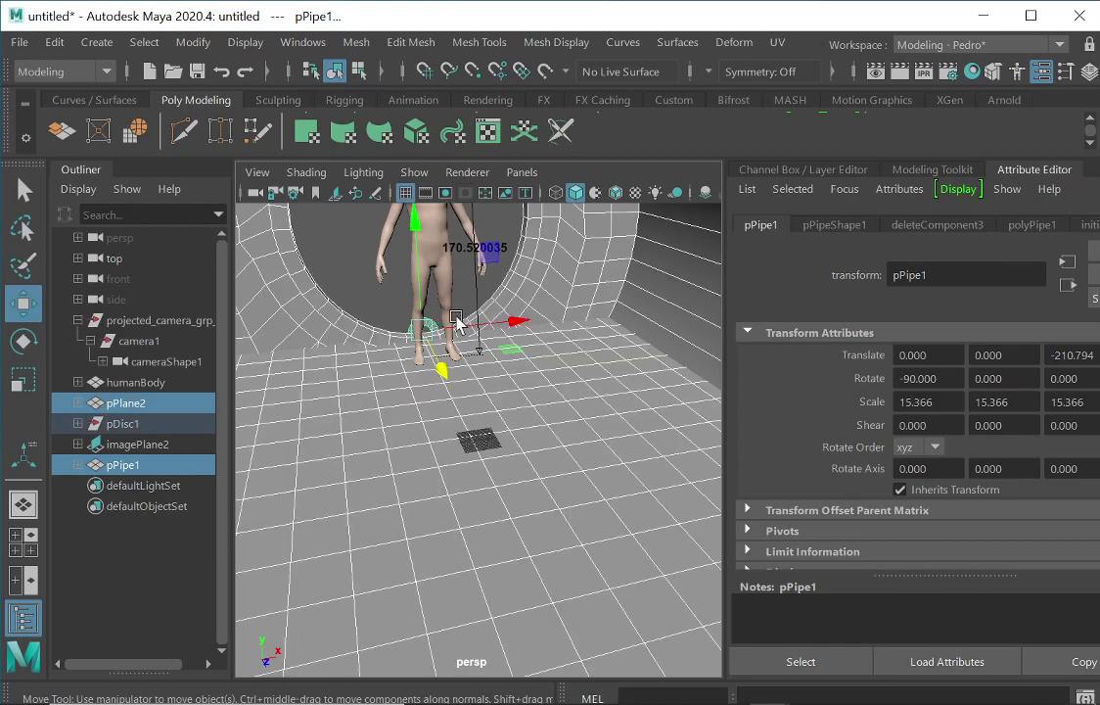
{"action": "left_click", "coordinate": [382, 281]}
{"action": "left_click", "coordinate": [433, 326]}
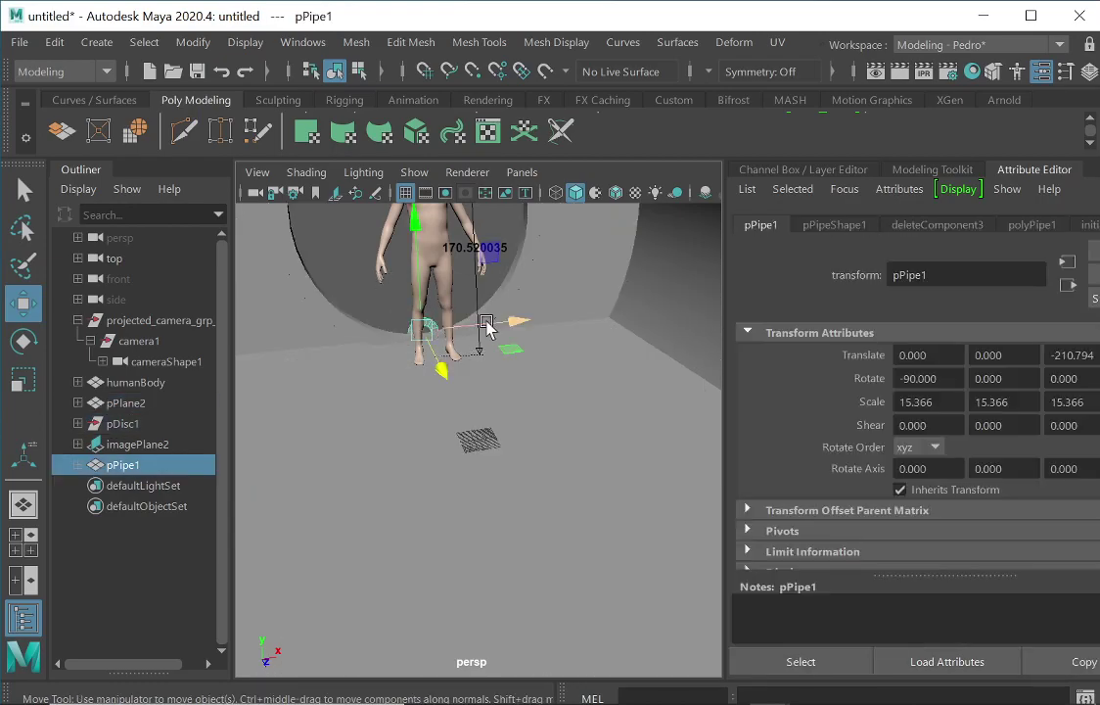
{"action": "left_click_drag", "start_coordinate": [515, 320], "coordinate": [503, 428]}
{"action": "left_click_drag", "start_coordinate": [437, 364], "coordinate": [422, 249]}
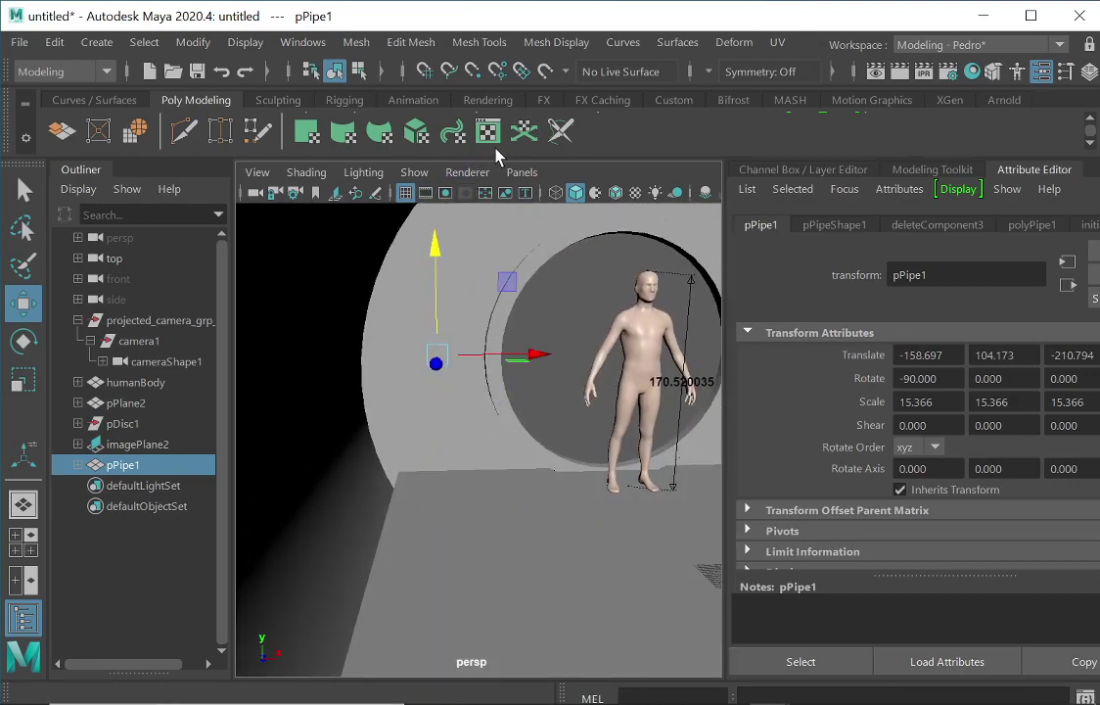
- Show wireframe on shaded and move the ring in front of the wall, to about X -168.5, Y 173.4 and Z -201.3
{"action": "left_click", "coordinate": [616, 193]}
{"action": "left_click_drag", "start_coordinate": [440, 245], "coordinate": [428, 168]}
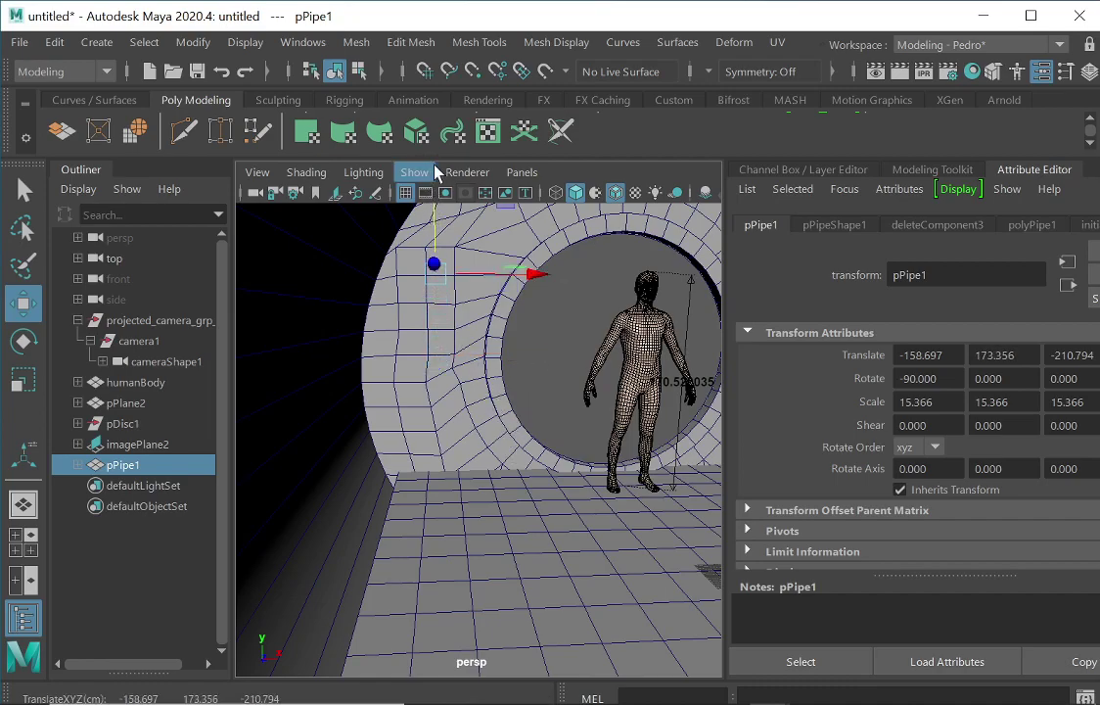
{"action": "left_click_drag", "start_coordinate": [536, 281], "coordinate": [675, 343]}
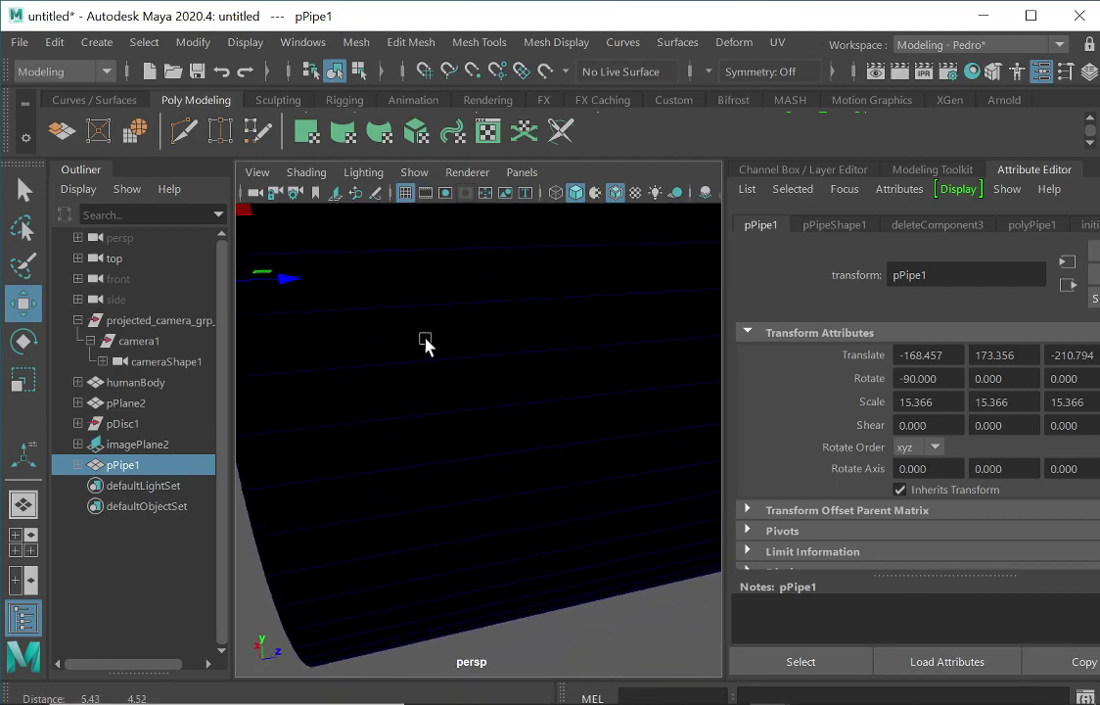
{"action": "middle_click_drag", "start_coordinate": [420, 341], "coordinate": [608, 364], "text": "alt"}
{"action": "left_click_drag", "start_coordinate": [607, 365], "coordinate": [475, 312], "text": "alt"}
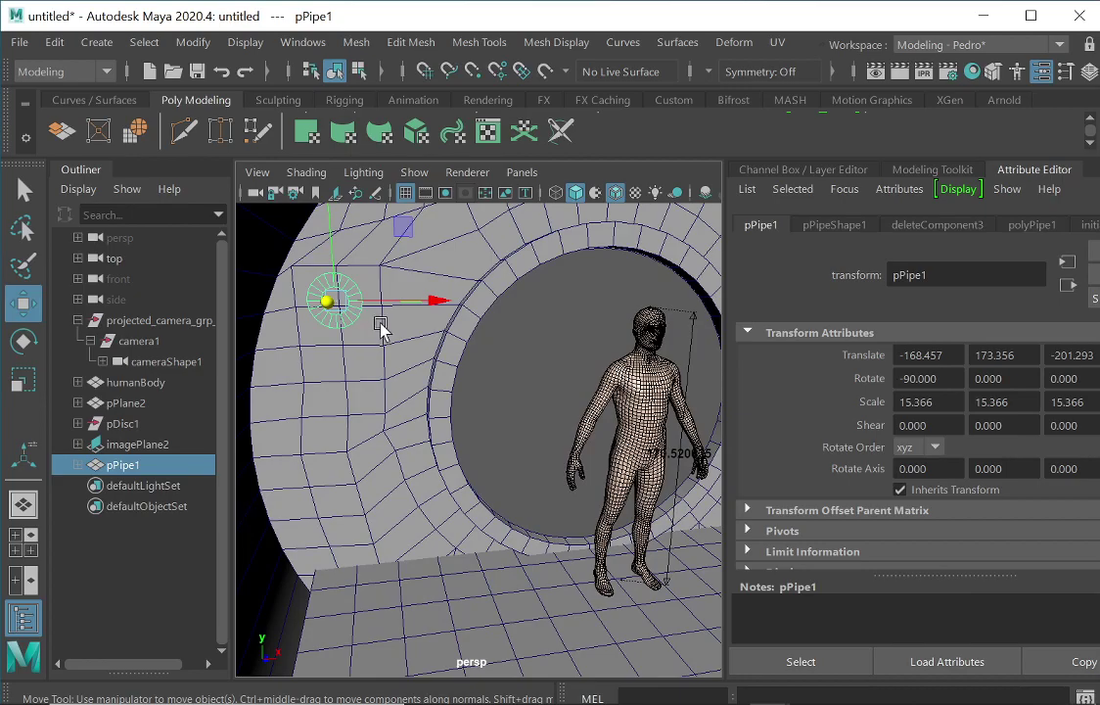
- Centre the ring on the wall's squared window grid at about X -166.3 and Y 169.5
{"action": "middle_click_drag", "start_coordinate": [378, 327], "coordinate": [444, 391], "text": "alt"}
{"action": "left_click_drag", "start_coordinate": [444, 390], "coordinate": [495, 369], "text": "alt"}
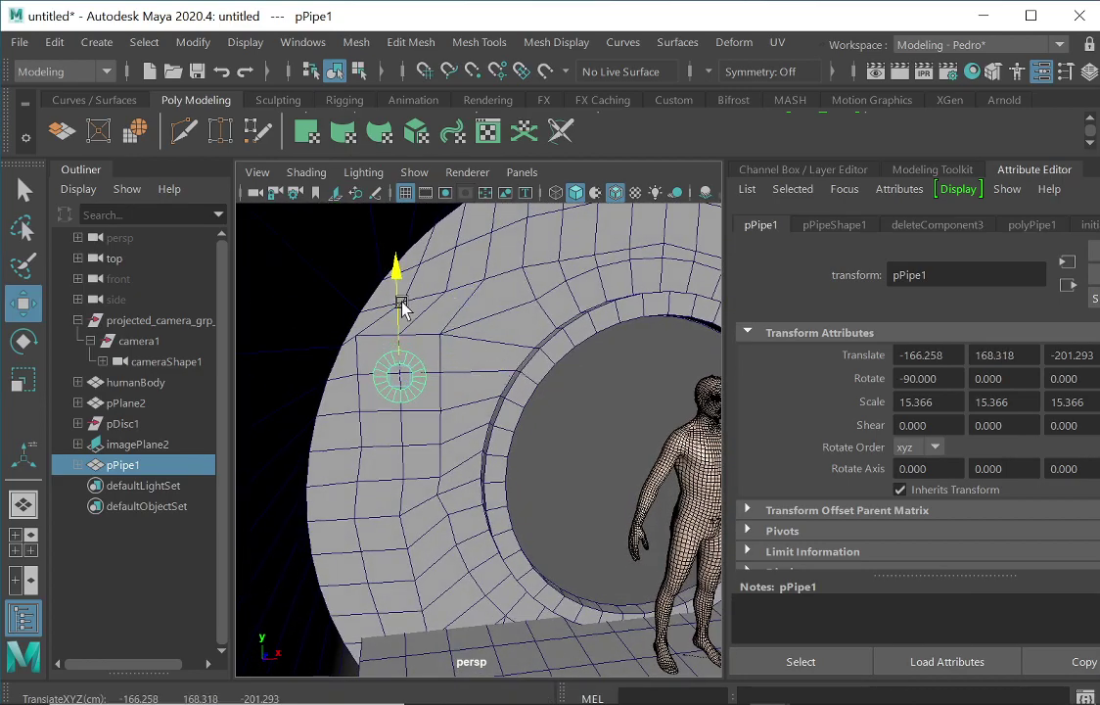
{"action": "left_click_drag", "start_coordinate": [403, 302], "coordinate": [403, 310]}
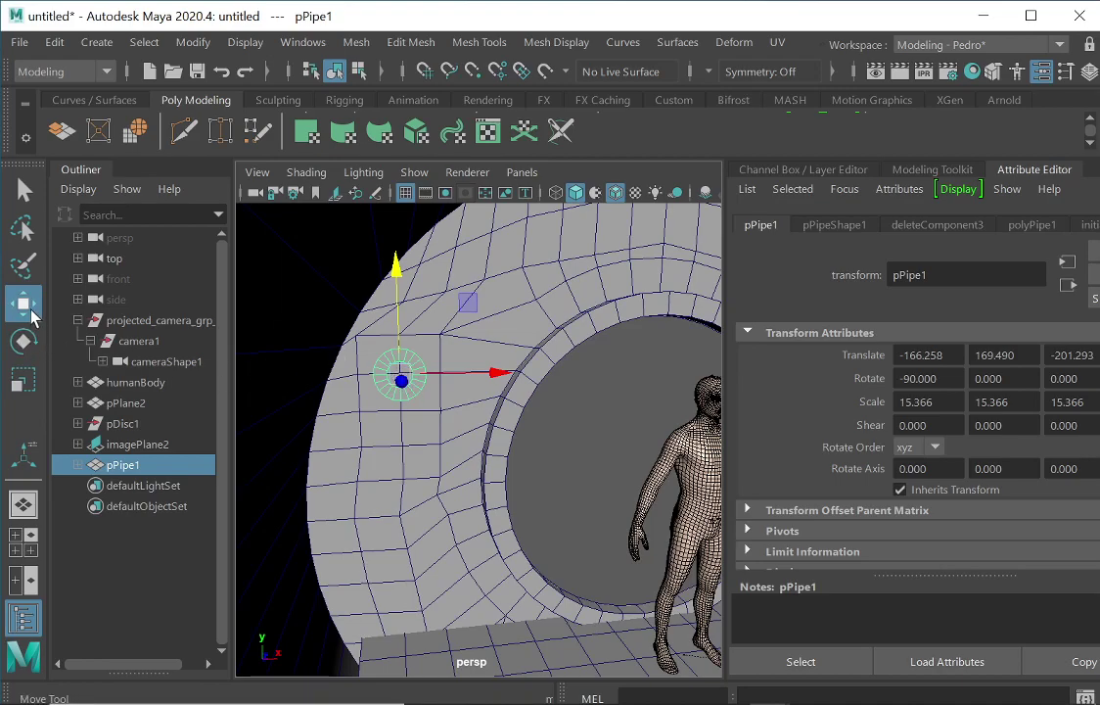
- Scale the ring uniformly to about 20.9 so it fits the squared window grid
{"action": "left_click", "coordinate": [33, 386]}
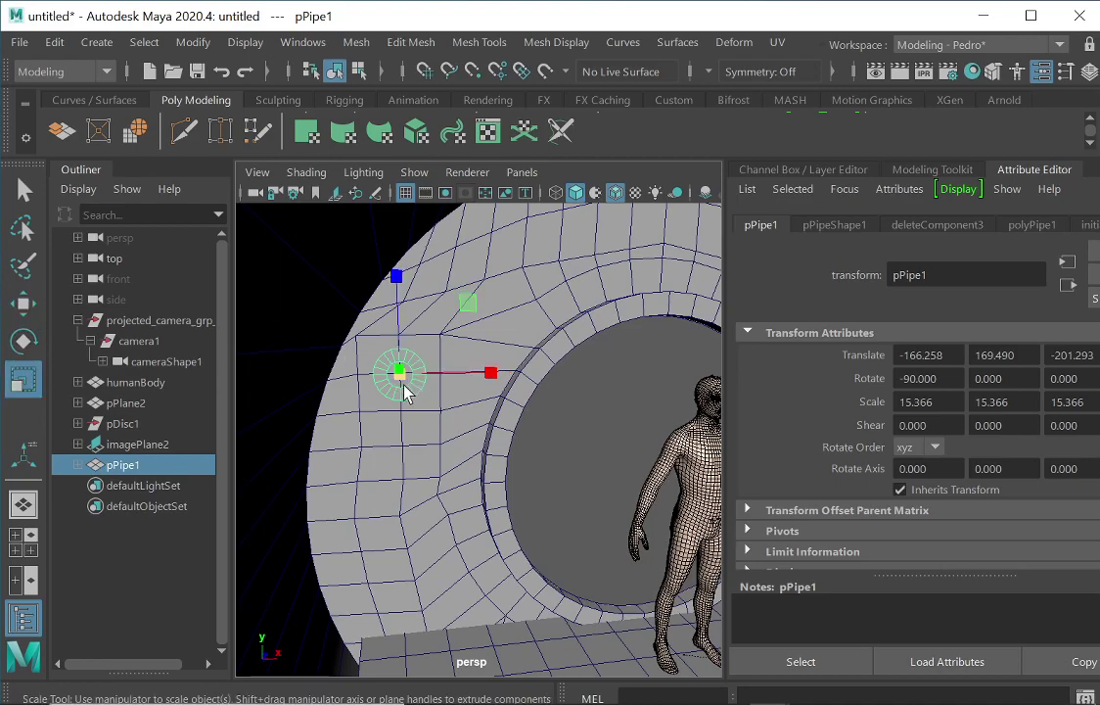
{"action": "left_click_drag", "start_coordinate": [400, 374], "coordinate": [416, 377]}
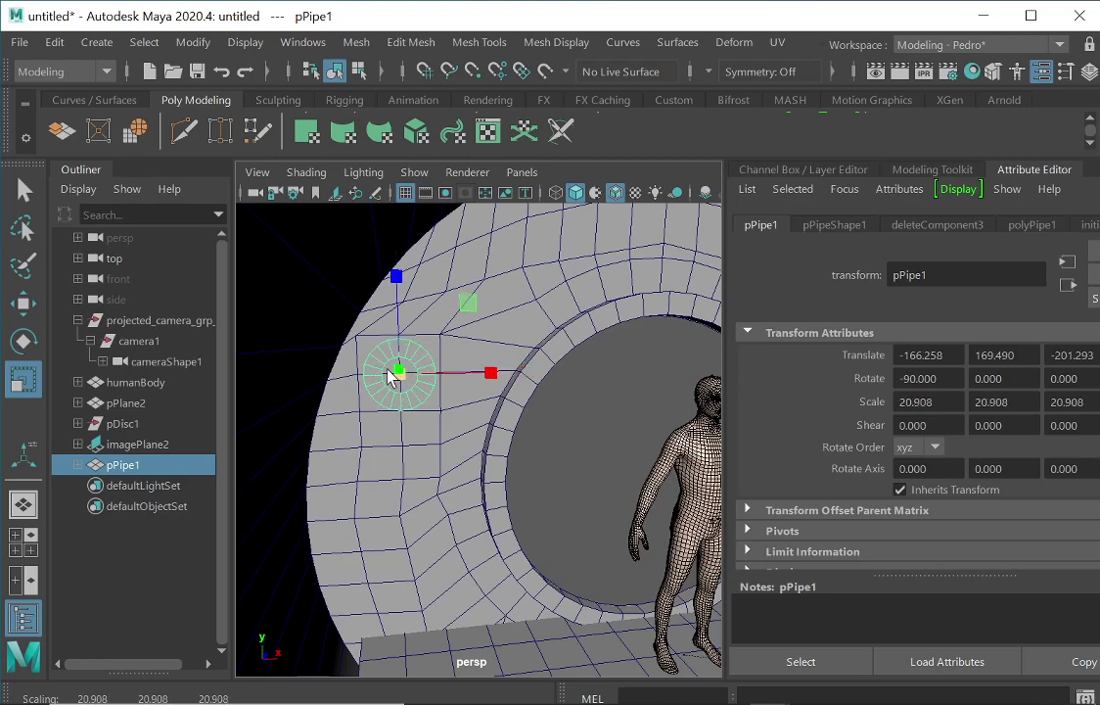
{"action": "right_click_drag", "start_coordinate": [399, 372], "coordinate": [646, 321], "text": "alt"}
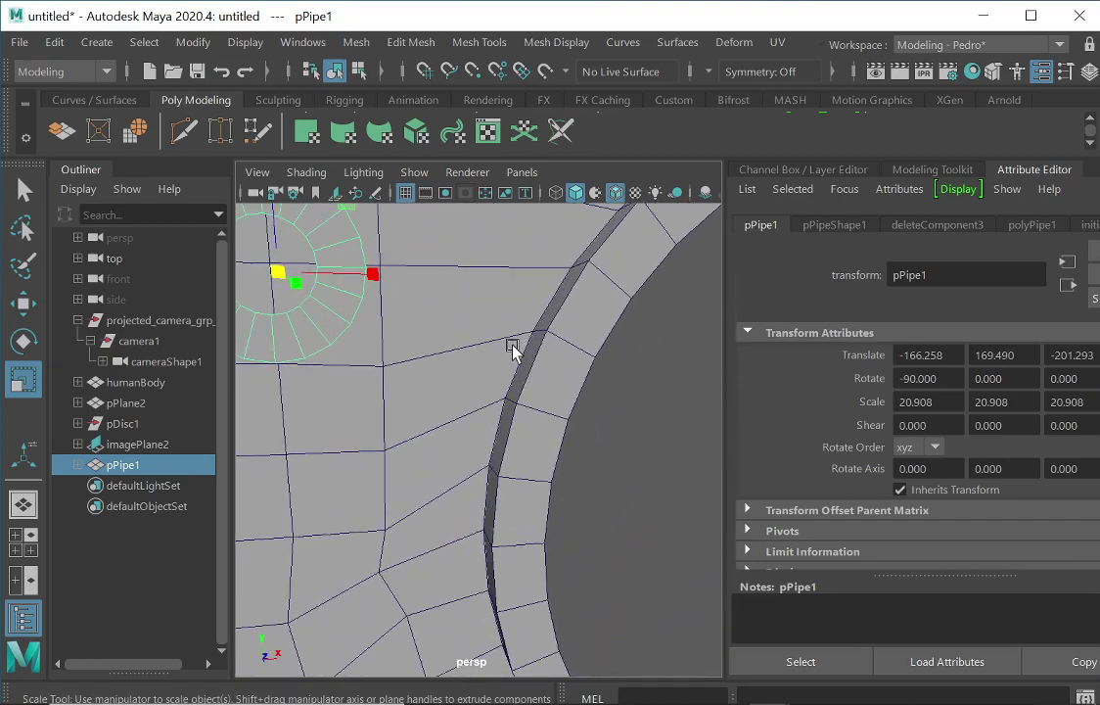
- Scale the ring's inner edge loop outward so the ring becomes a thin band
{"action": "key", "text": "f"}
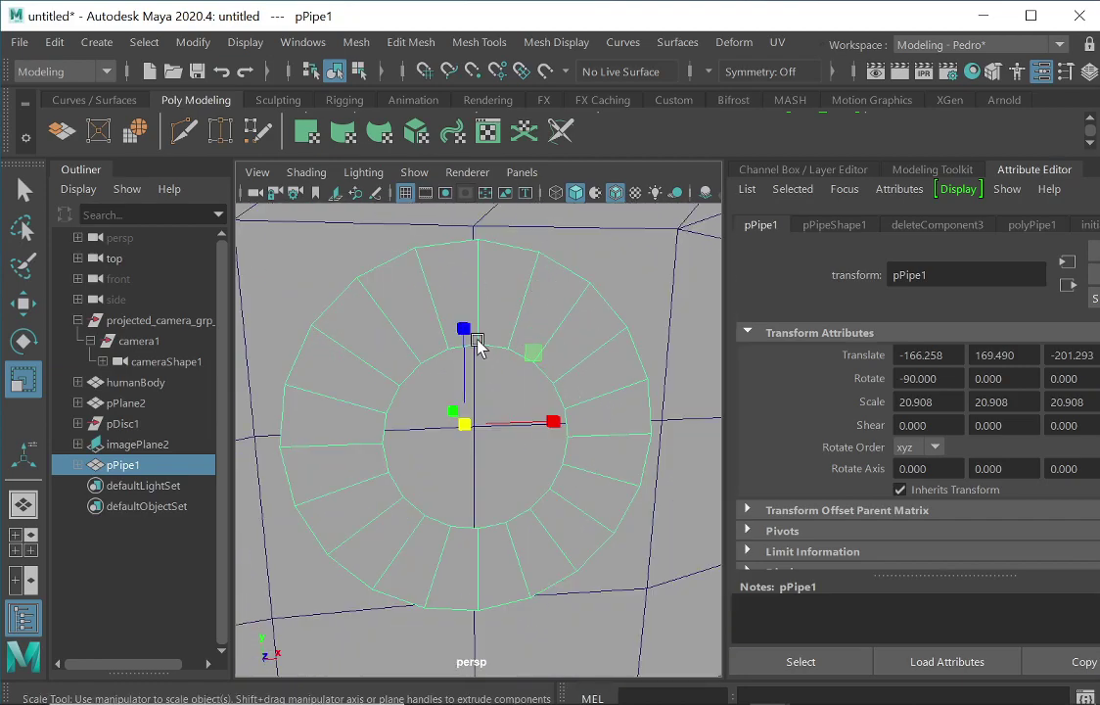
{"action": "right_click", "coordinate": [490, 294]}
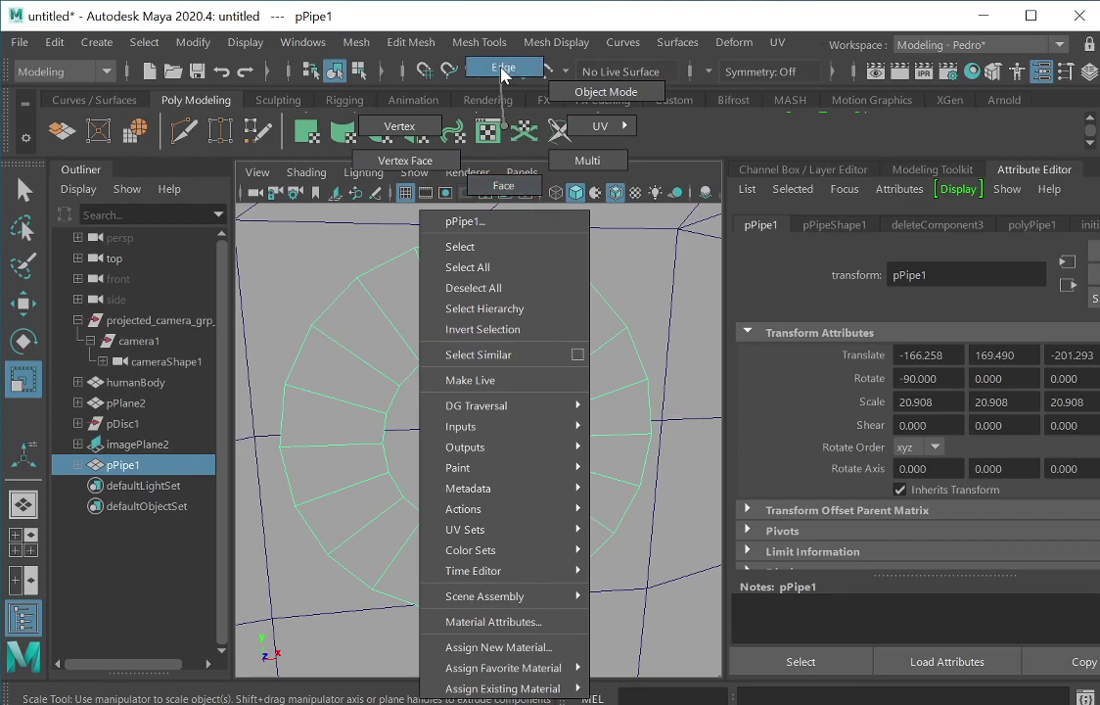
{"action": "right_click_drag", "start_coordinate": [501, 70], "coordinate": [503, 75]}
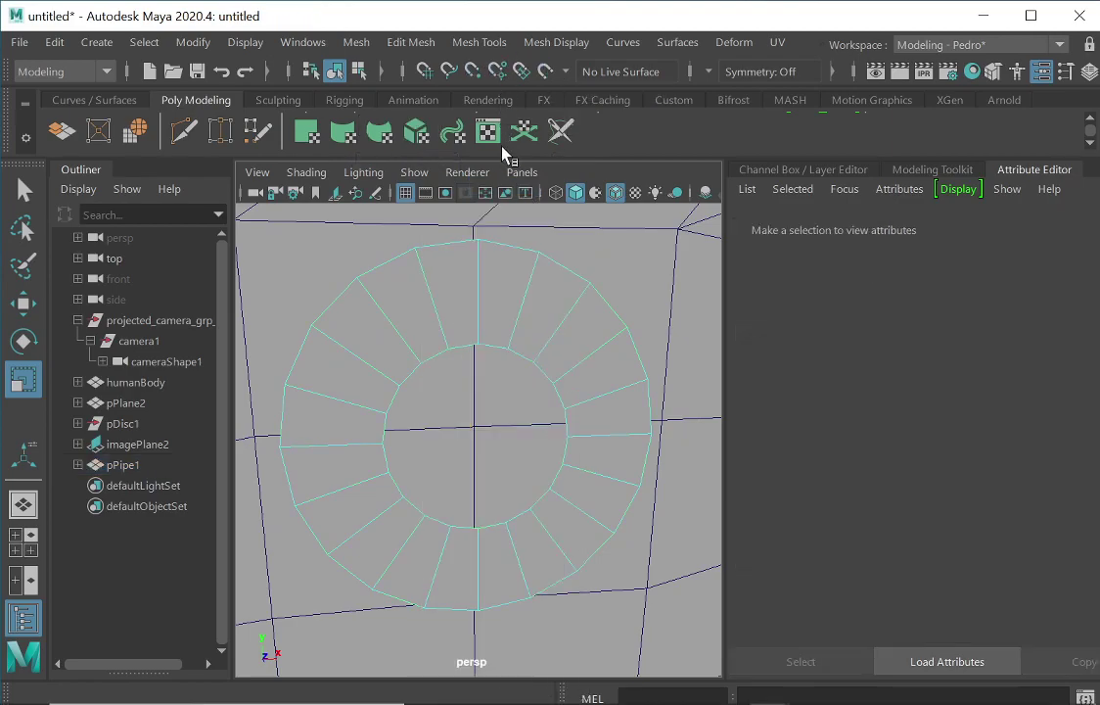
{"action": "double_click", "coordinate": [465, 346]}
{"action": "left_click_drag", "start_coordinate": [479, 442], "coordinate": [577, 379]}
{"action": "left_click_drag", "start_coordinate": [390, 490], "coordinate": [612, 416], "text": "alt"}
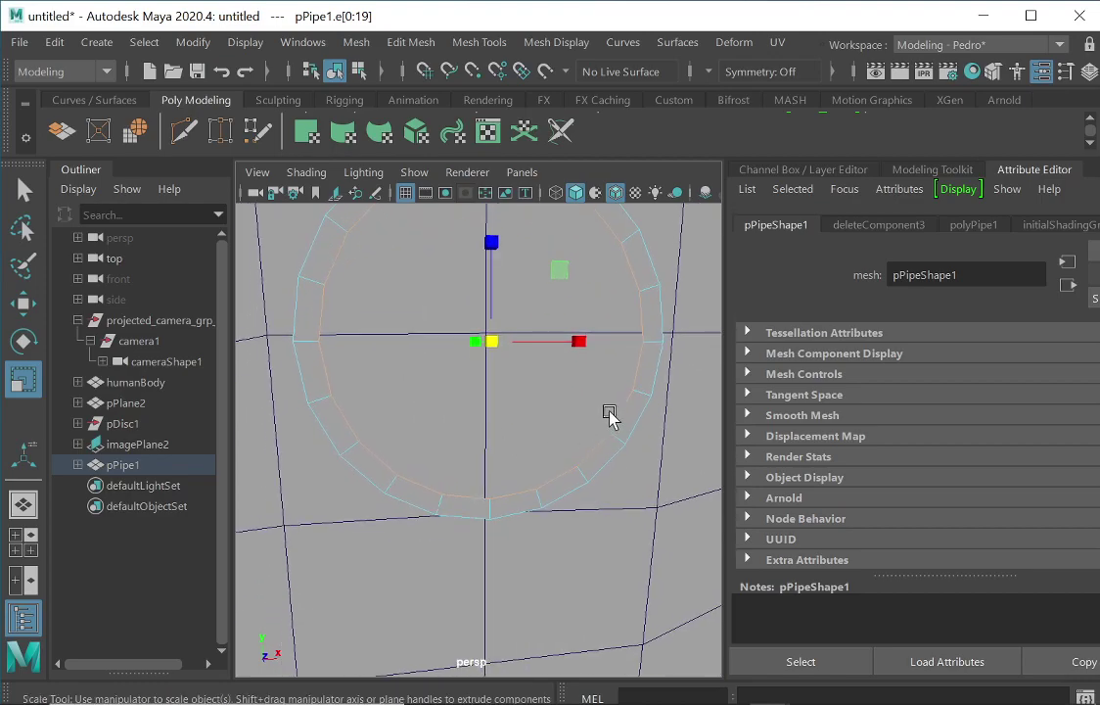
{"action": "right_click_drag", "start_coordinate": [613, 412], "coordinate": [456, 434], "text": "alt"}
{"action": "left_click_drag", "start_coordinate": [456, 434], "coordinate": [482, 456], "text": "alt"}
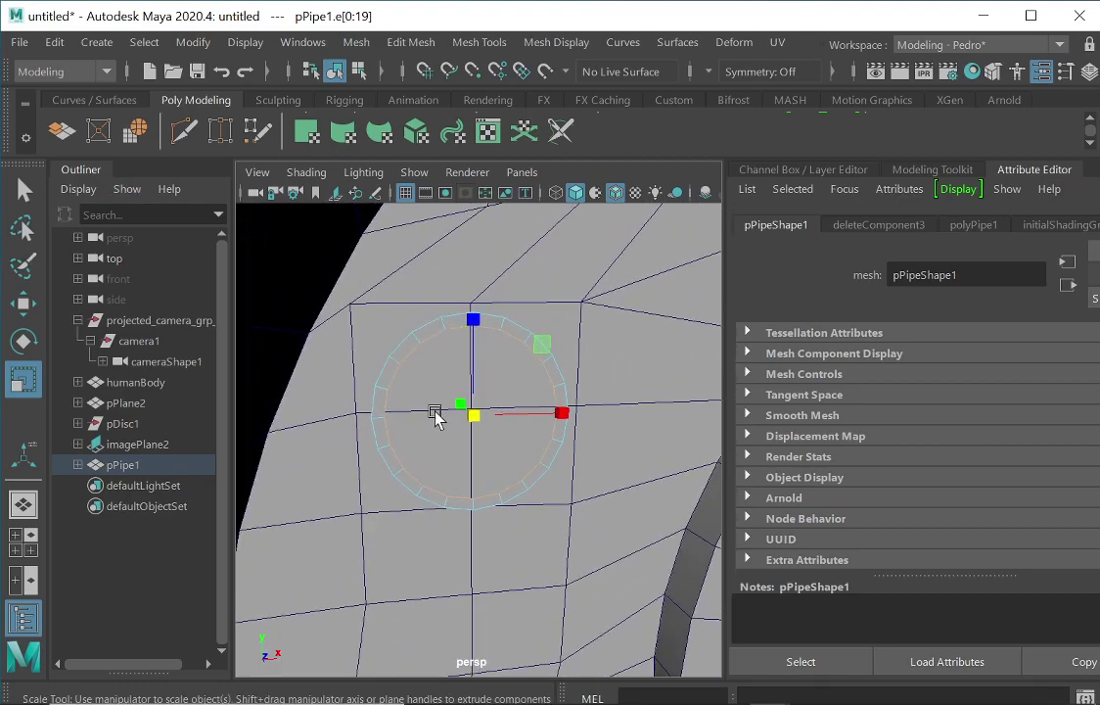
- Return the ring to object mode and move it slightly up to about Y 170.2
{"action": "left_click", "coordinate": [431, 246]}
{"action": "right_click_drag", "start_coordinate": [545, 334], "coordinate": [475, 343]}
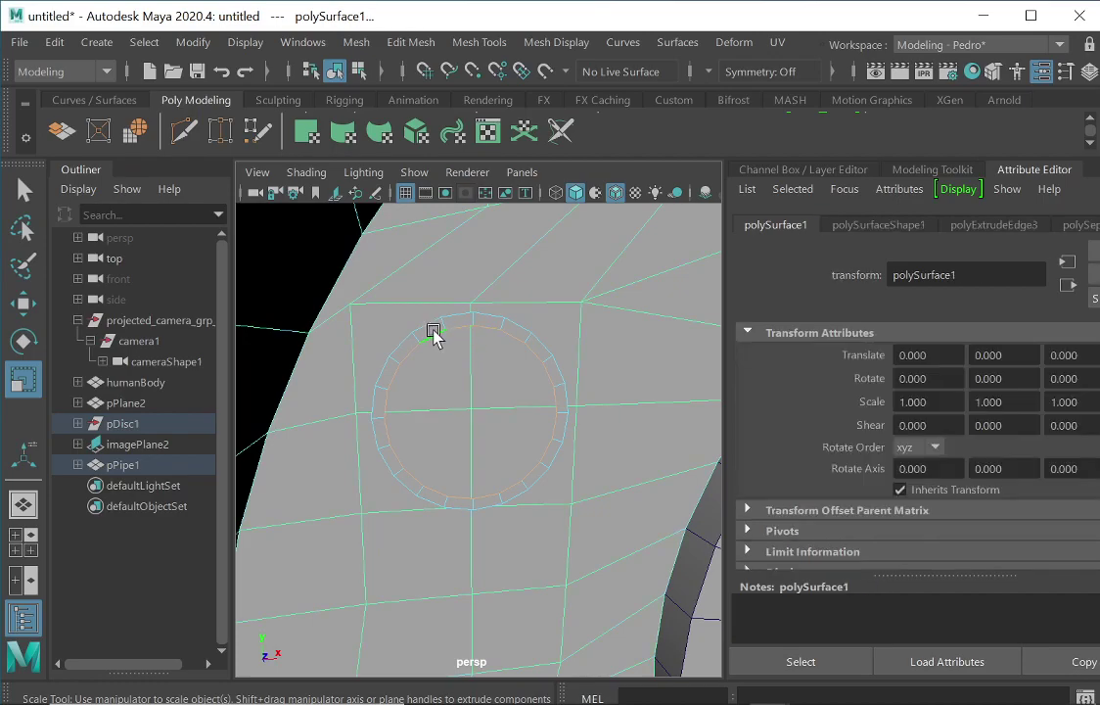
{"action": "left_click", "coordinate": [436, 330]}
{"action": "right_click_drag", "start_coordinate": [395, 396], "coordinate": [457, 345]}
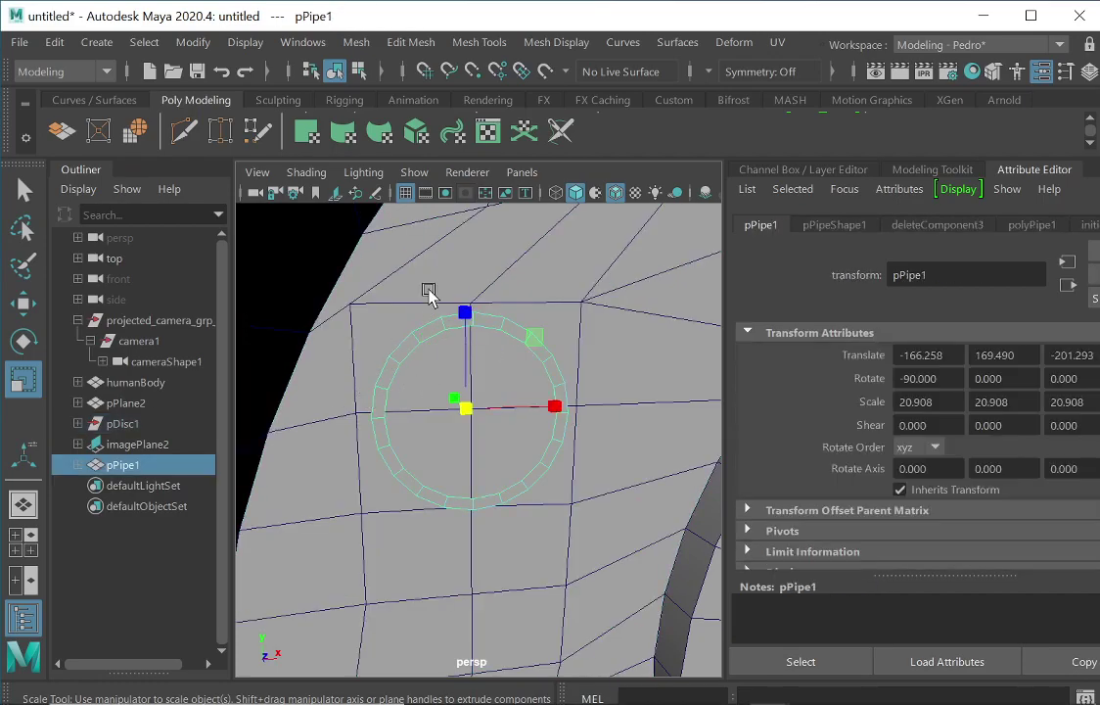
{"action": "left_click", "coordinate": [23, 303]}
{"action": "left_click_drag", "start_coordinate": [462, 313], "coordinate": [465, 309]}
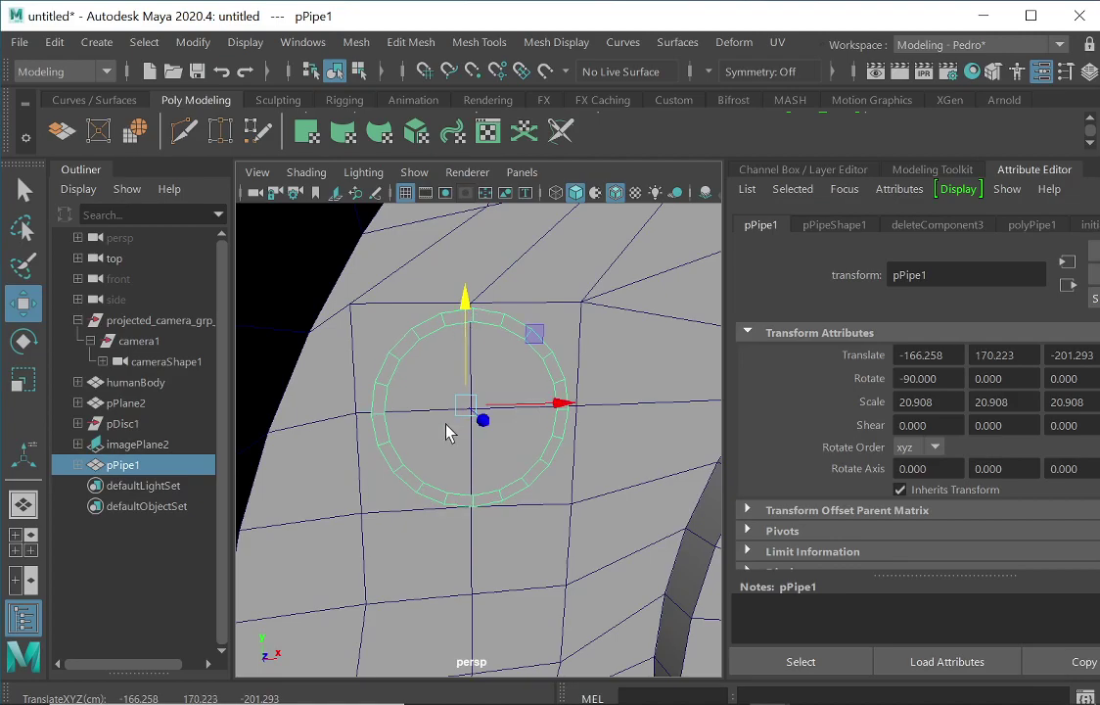
- Select the two horizontal wall edges directly beneath the ring, along the lower side of the squared window grid
{"action": "left_click", "coordinate": [387, 519]}
{"action": "right_click_drag", "start_coordinate": [392, 523], "coordinate": [386, 68]}
{"action": "left_click", "coordinate": [421, 505]}
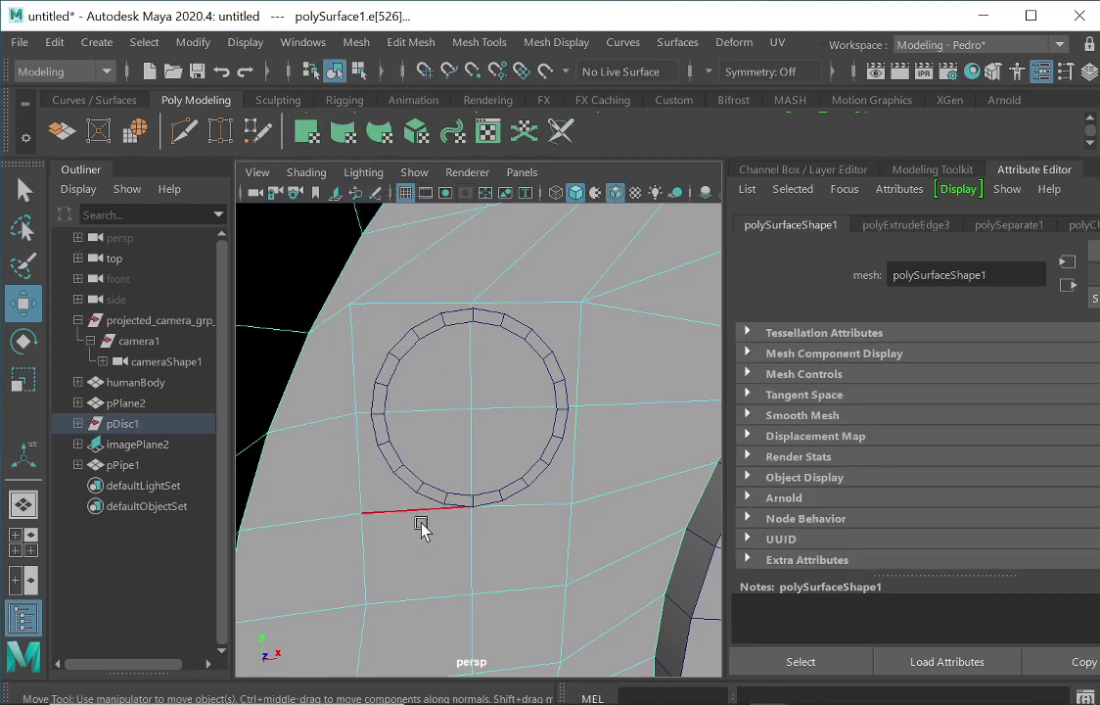
{"action": "left_click", "coordinate": [421, 515]}
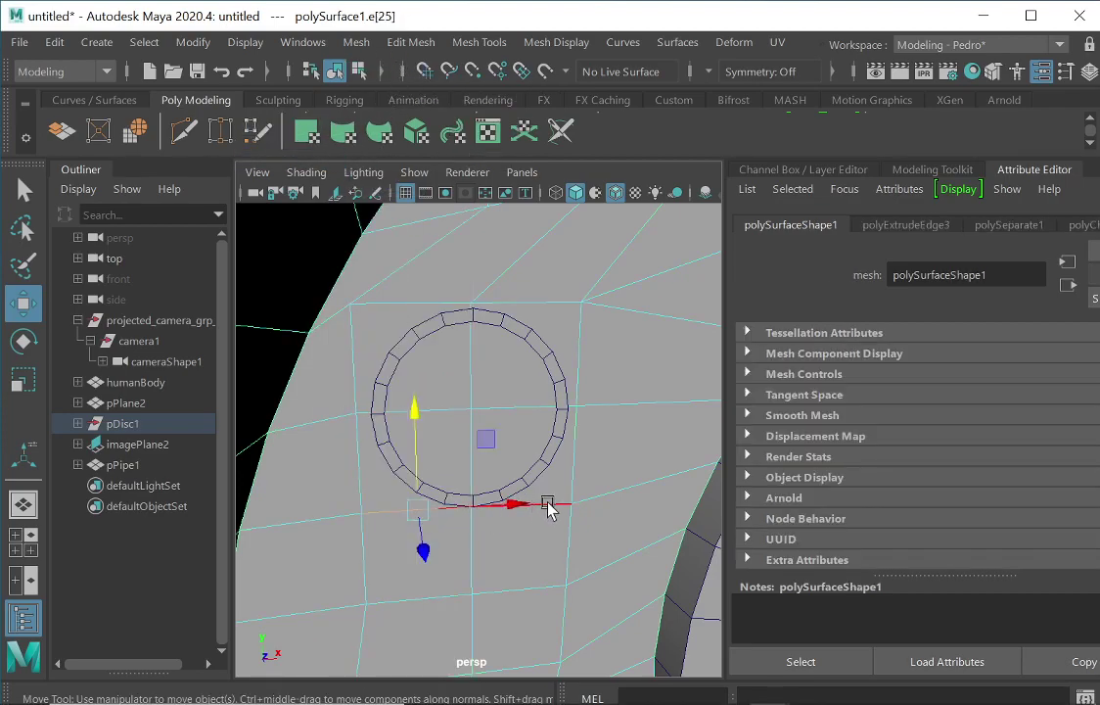
{"action": "left_click_drag", "start_coordinate": [548, 509], "coordinate": [599, 507]}
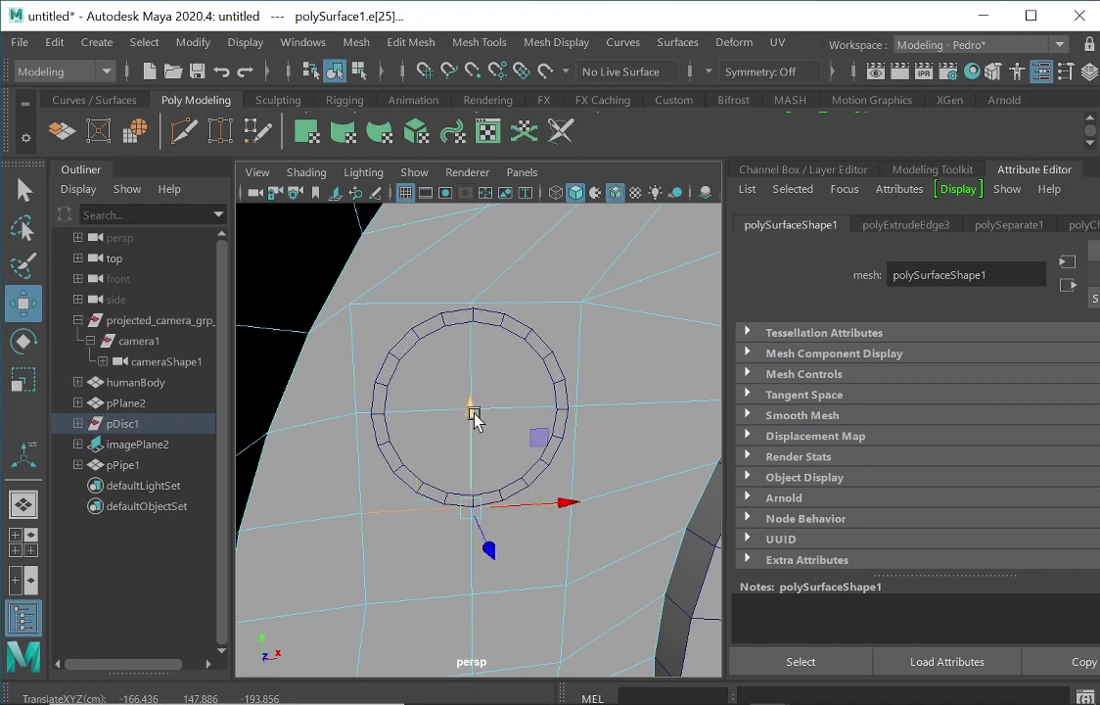
- Review the Move tool's Smart Duplicate settings for extruding components and duplicating objects
{"action": "double_click", "coordinate": [24, 303]}
{"action": "left_click_drag", "start_coordinate": [420, 195], "coordinate": [440, 72]}
{"action": "left_click", "coordinate": [300, 546]}
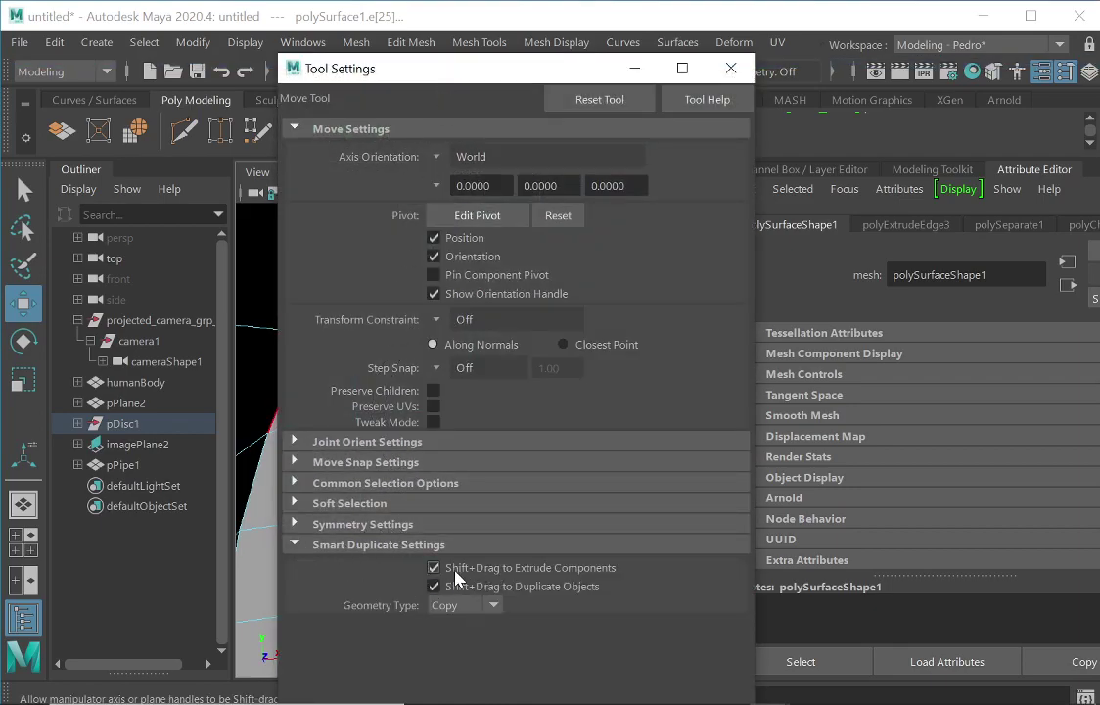
{"action": "left_click", "coordinate": [731, 67]}
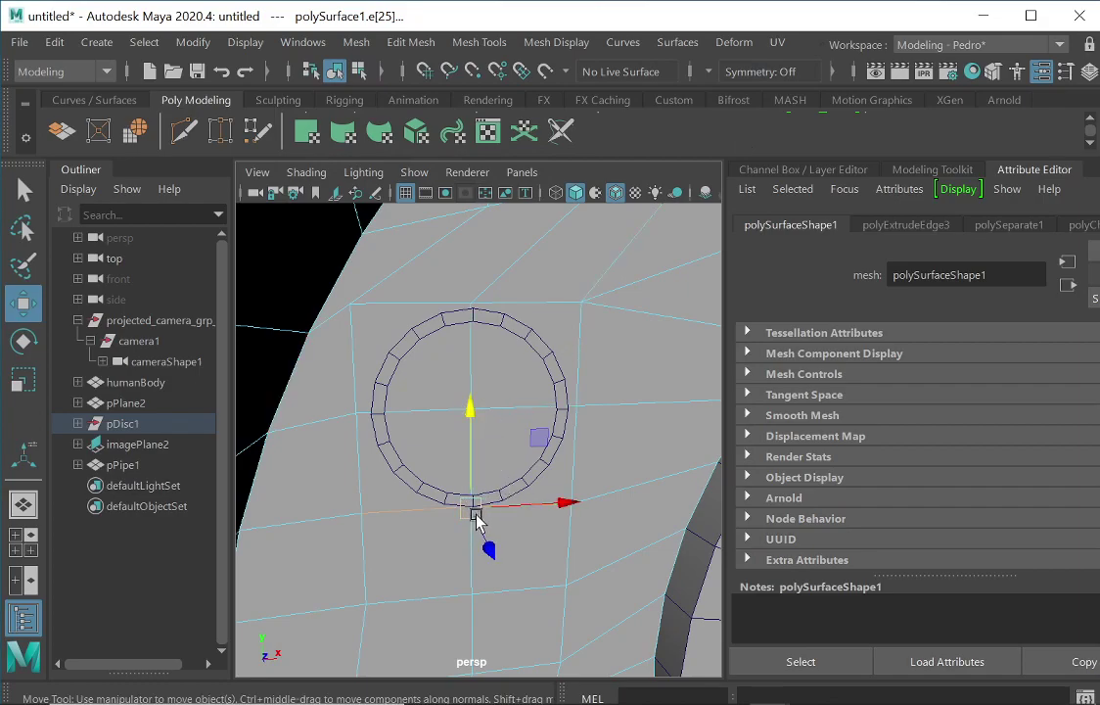
- Move the two selected wall edges slightly down so they clear the ring's lower rim
{"action": "left_click_drag", "start_coordinate": [479, 520], "coordinate": [468, 425]}
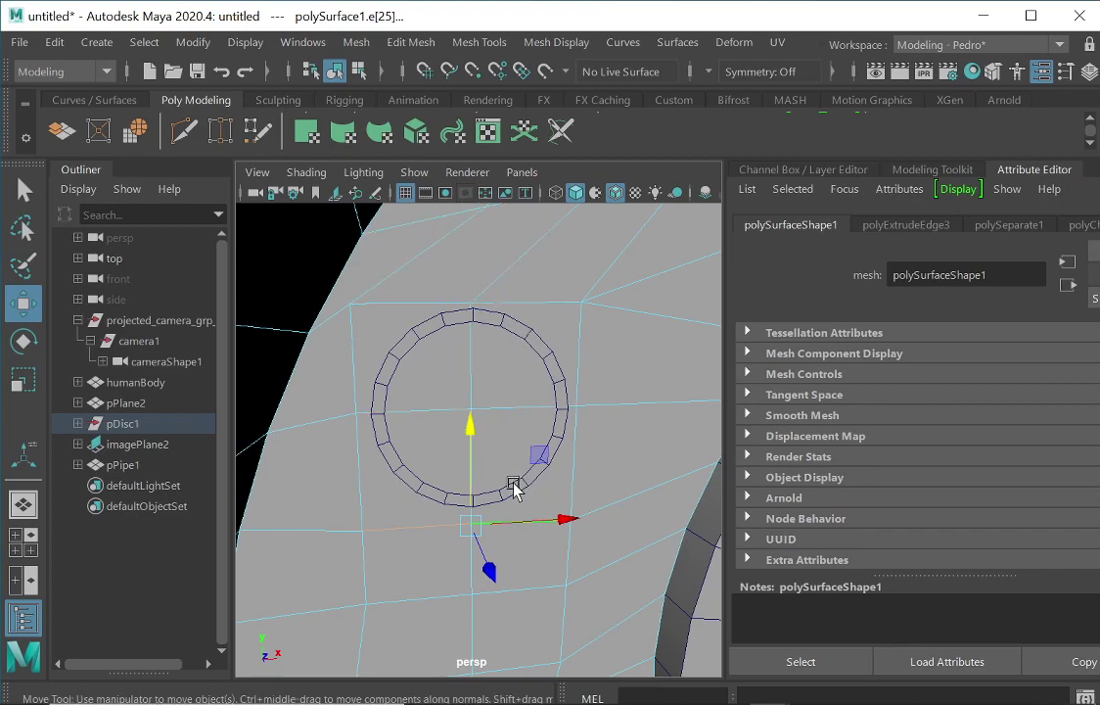
{"action": "mouse_move", "coordinate": [470, 378]}
{"action": "left_mouse_down", "text": "alt"}
{"action": "mouse_move", "coordinate": [503, 384]}
{"action": "mouse_move", "coordinate": [471, 384]}
{"action": "left_mouse_up", "text": "alt"}
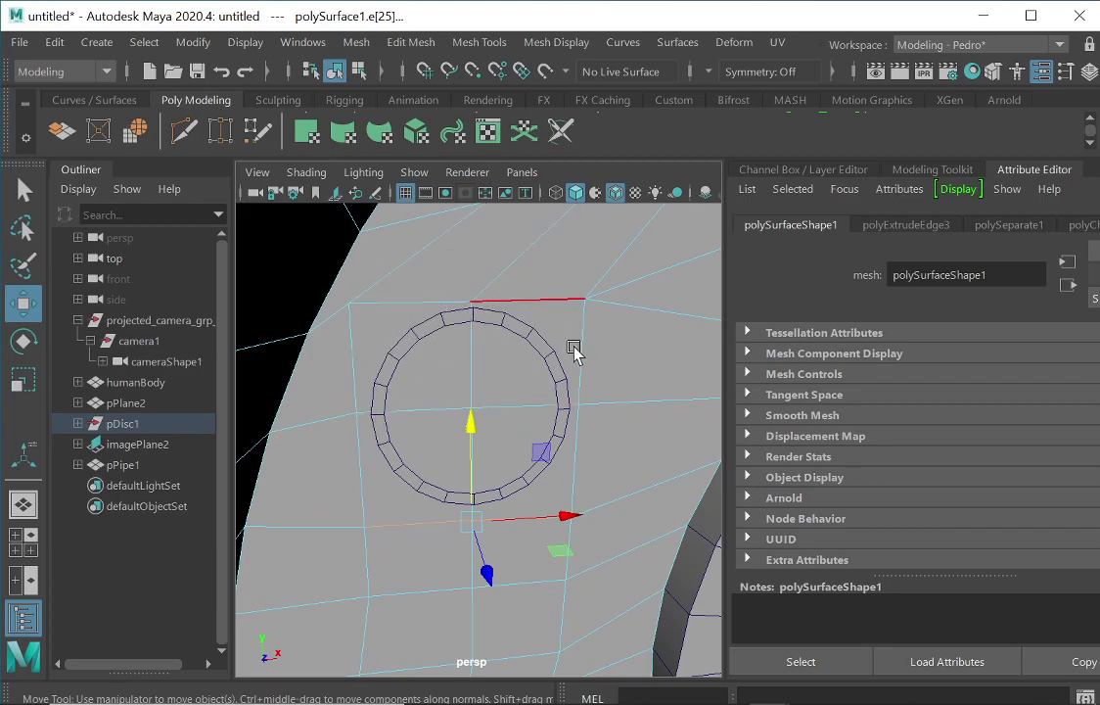
{"action": "mouse_move", "coordinate": [548, 363]}
{"action": "right_mouse_down", "text": "alt"}
{"action": "mouse_move", "coordinate": [430, 368]}
{"action": "mouse_move", "coordinate": [545, 363]}
{"action": "right_mouse_up", "text": "alt"}
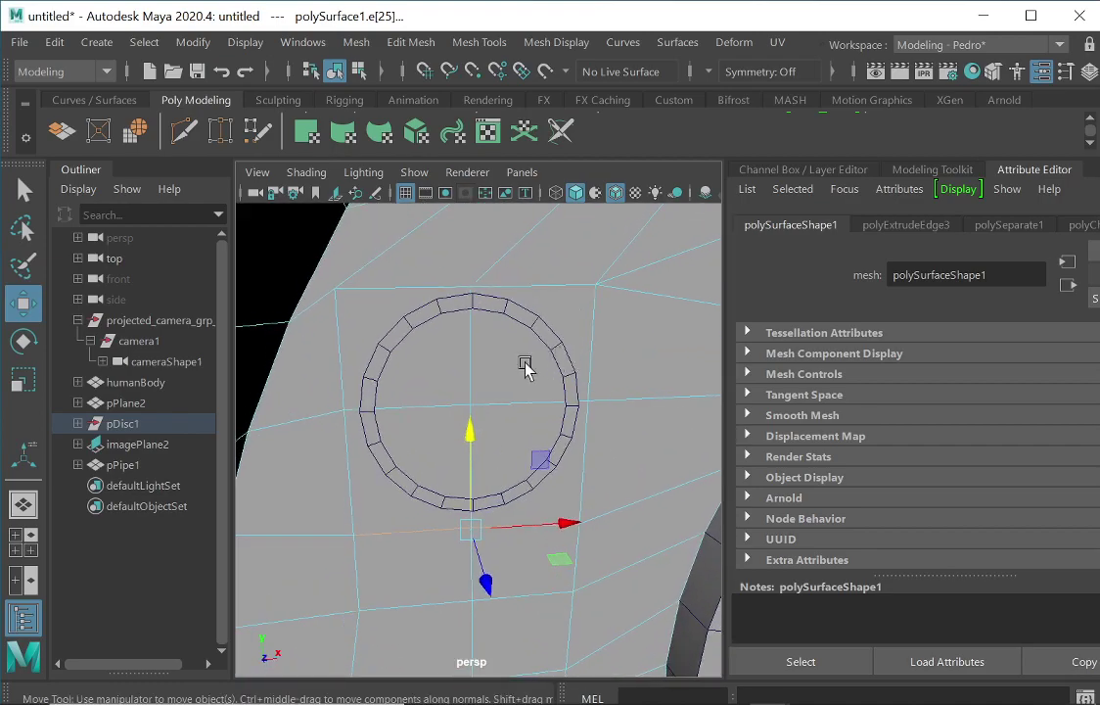
- Delete the ring in front of the wall's window grid
{"action": "left_click", "coordinate": [387, 337]}
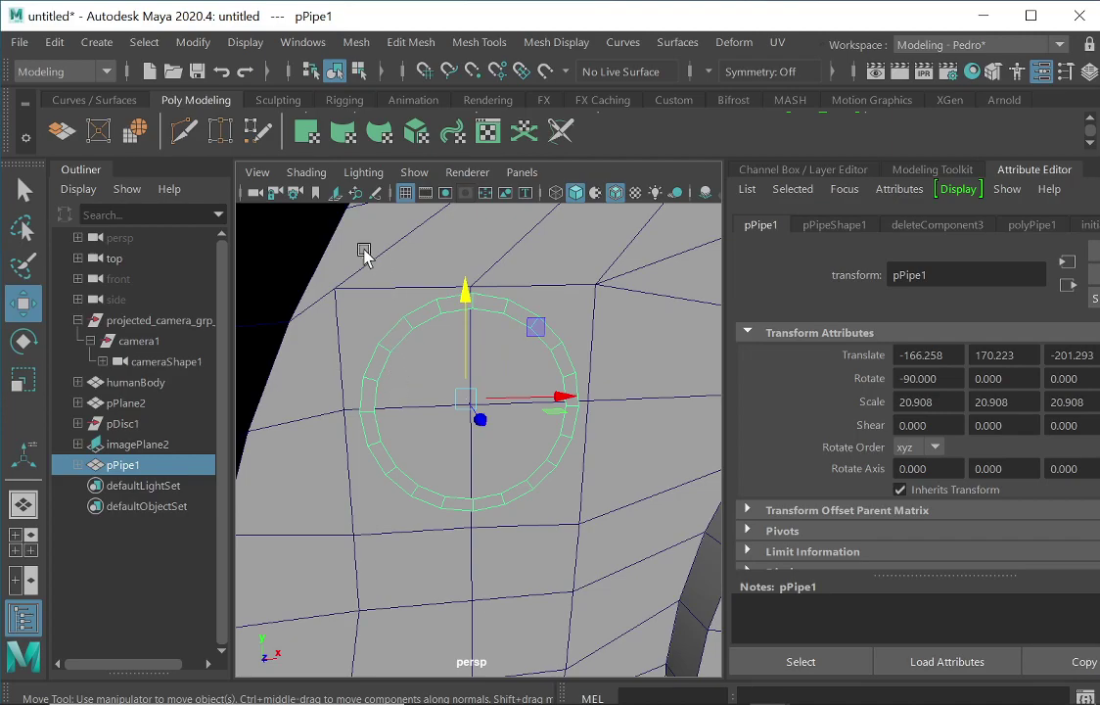
{"action": "left_click", "coordinate": [409, 266]}
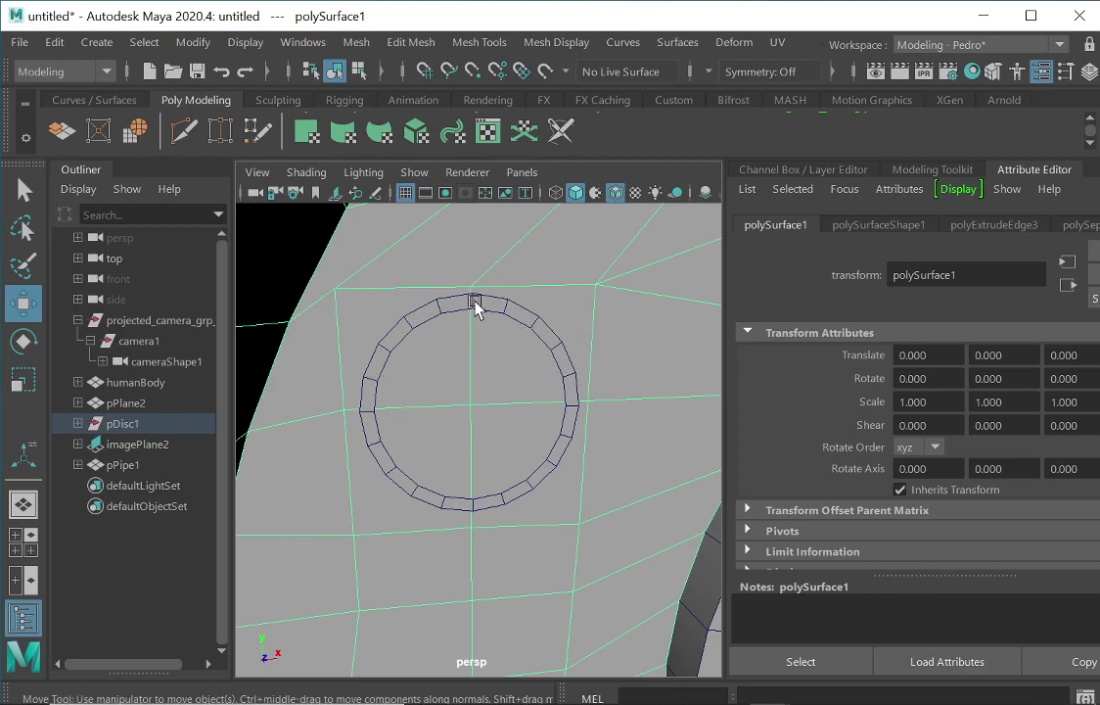
{"action": "left_click", "coordinate": [447, 313]}
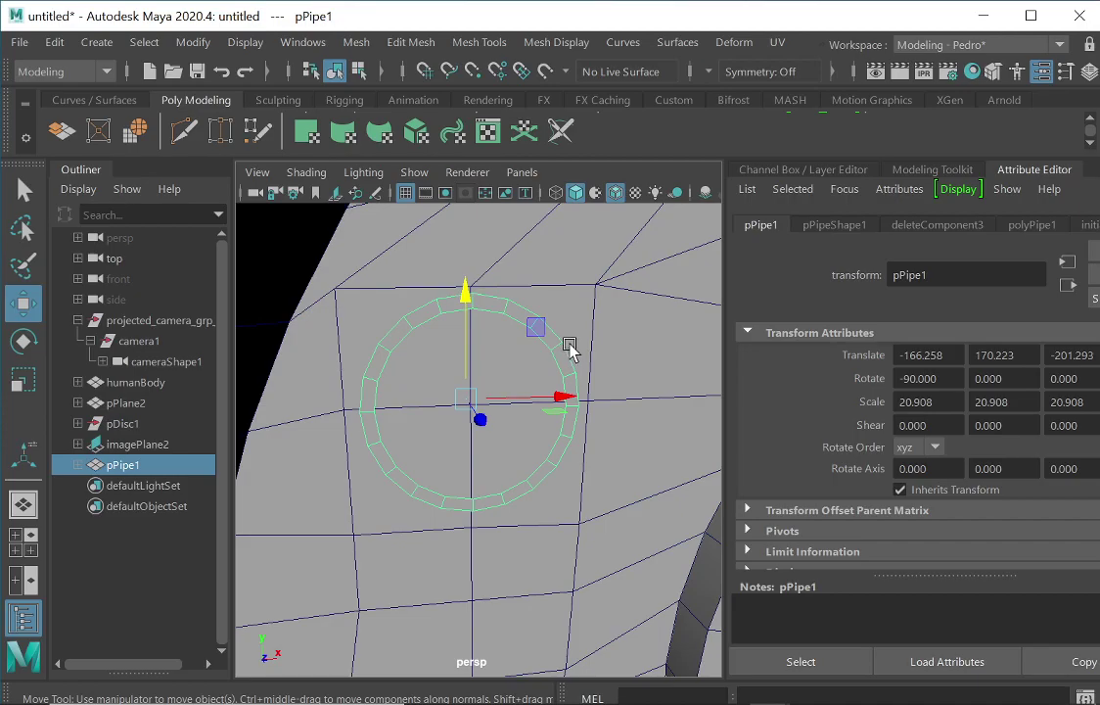
{"action": "key", "text": "Delete"}
- Create a new polygon pipe primitive for the window ring
{"action": "right_click_drag", "start_coordinate": [571, 322], "coordinate": [250, 393], "text": "alt"}
{"action": "middle_click_drag", "start_coordinate": [620, 357], "coordinate": [505, 311], "text": "alt"}
{"action": "left_click_drag", "start_coordinate": [523, 352], "coordinate": [554, 358], "text": "alt"}
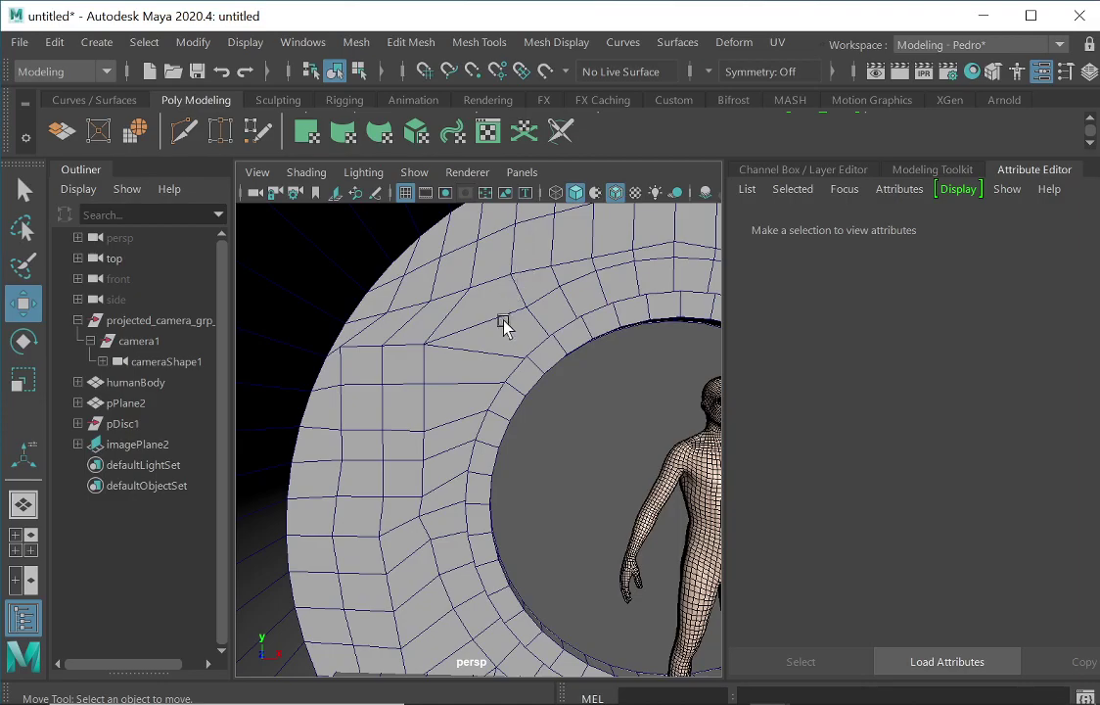
{"action": "left_click_drag", "start_coordinate": [479, 289], "coordinate": [458, 375], "text": "alt"}
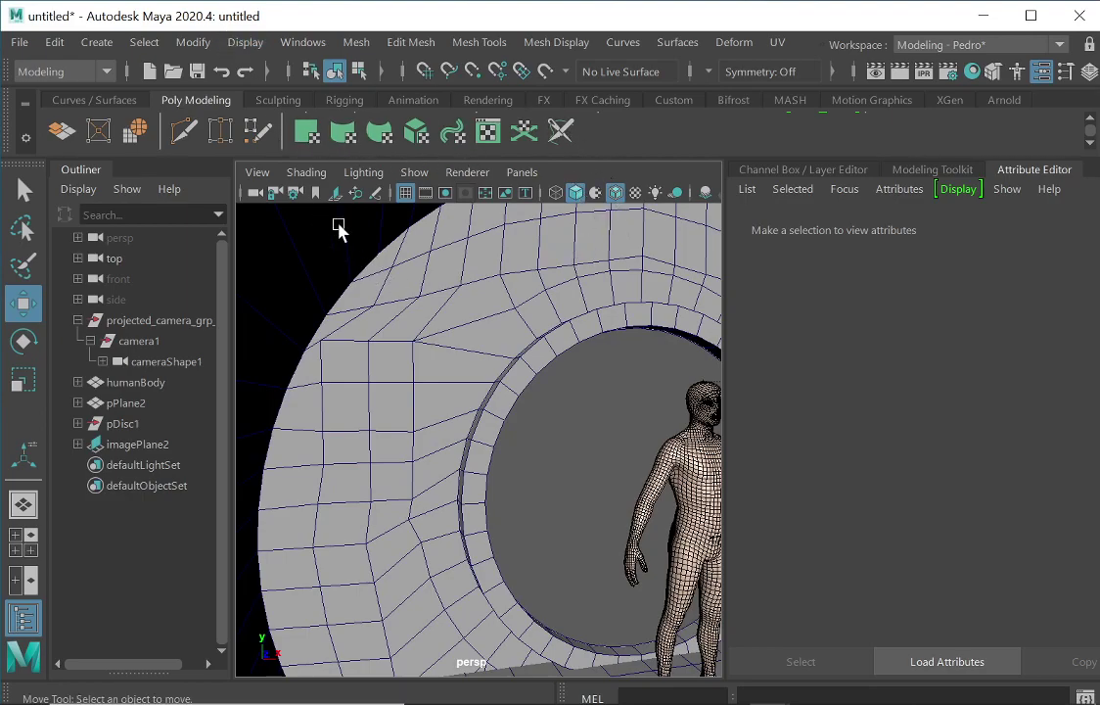
{"action": "left_click", "coordinate": [97, 42]}
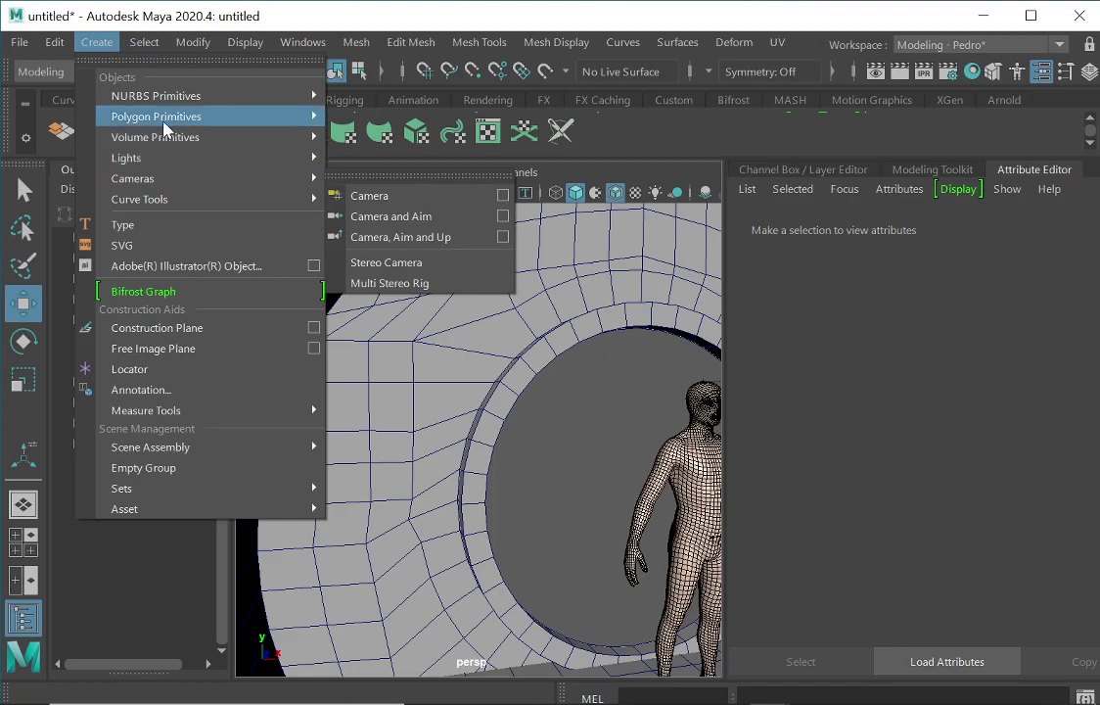
{"action": "mouse_move", "coordinate": [154, 118]}
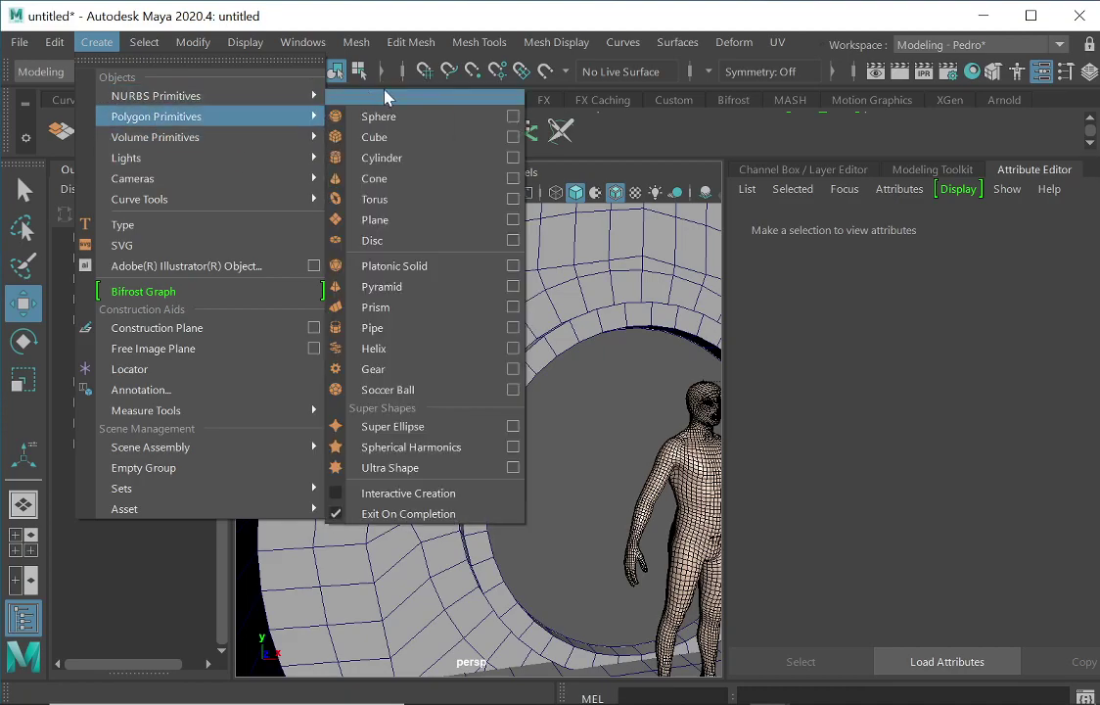
{"action": "left_click", "coordinate": [372, 329]}
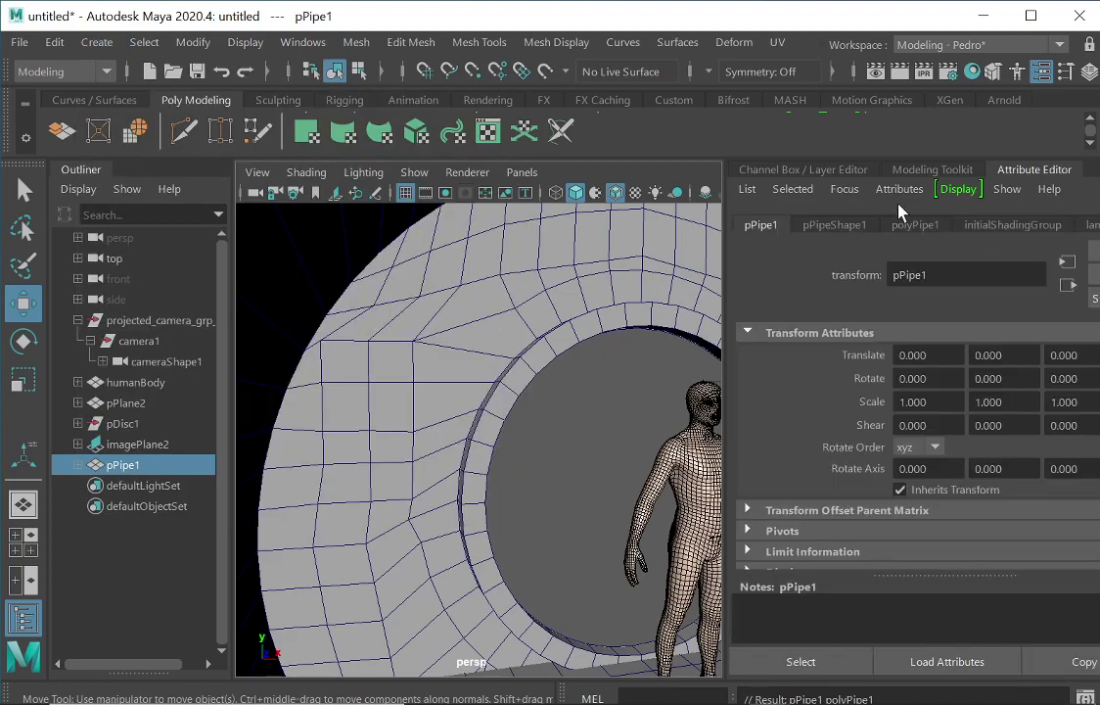
- Set the new pipe's Subdivisions Axis to 8
{"action": "left_click", "coordinate": [822, 174]}
{"action": "left_click", "coordinate": [918, 461]}
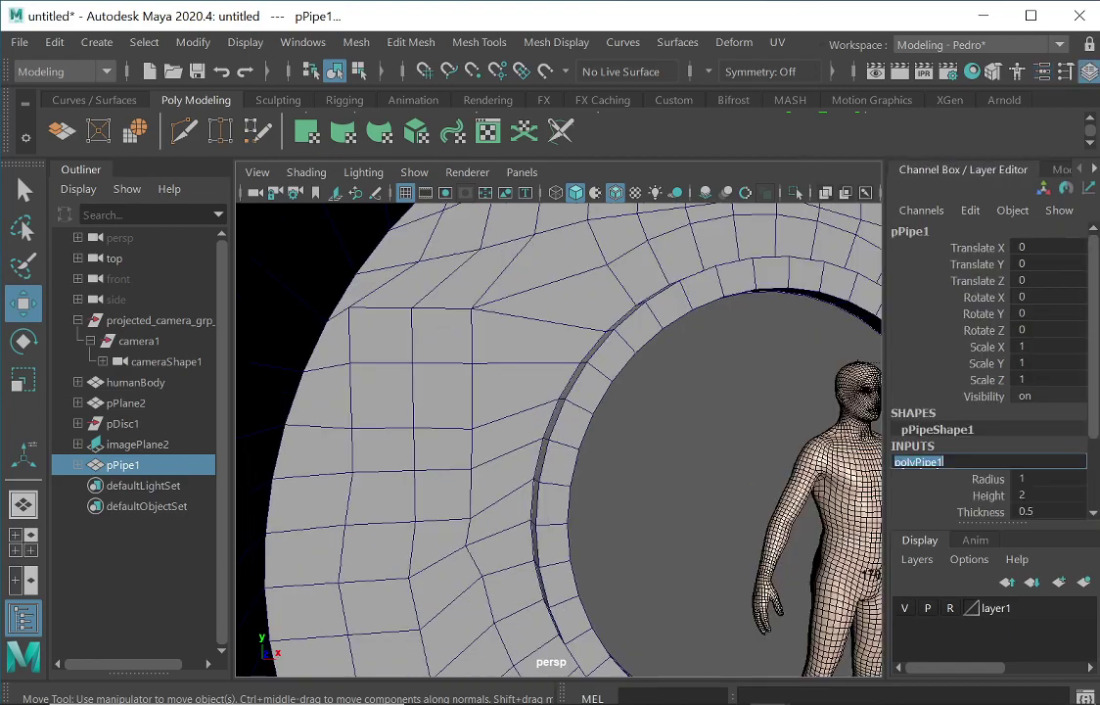
{"action": "scroll", "coordinate": [1011, 464], "scroll_direction": "down", "scroll_amount": 3}
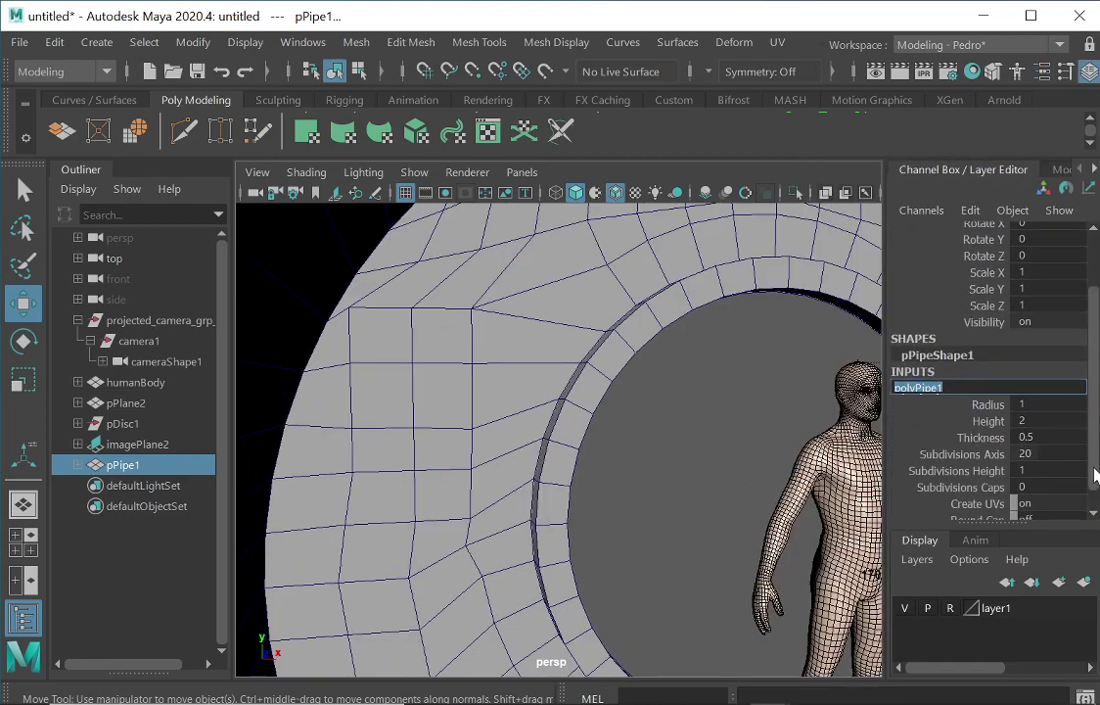
{"action": "double_click", "coordinate": [1041, 435]}
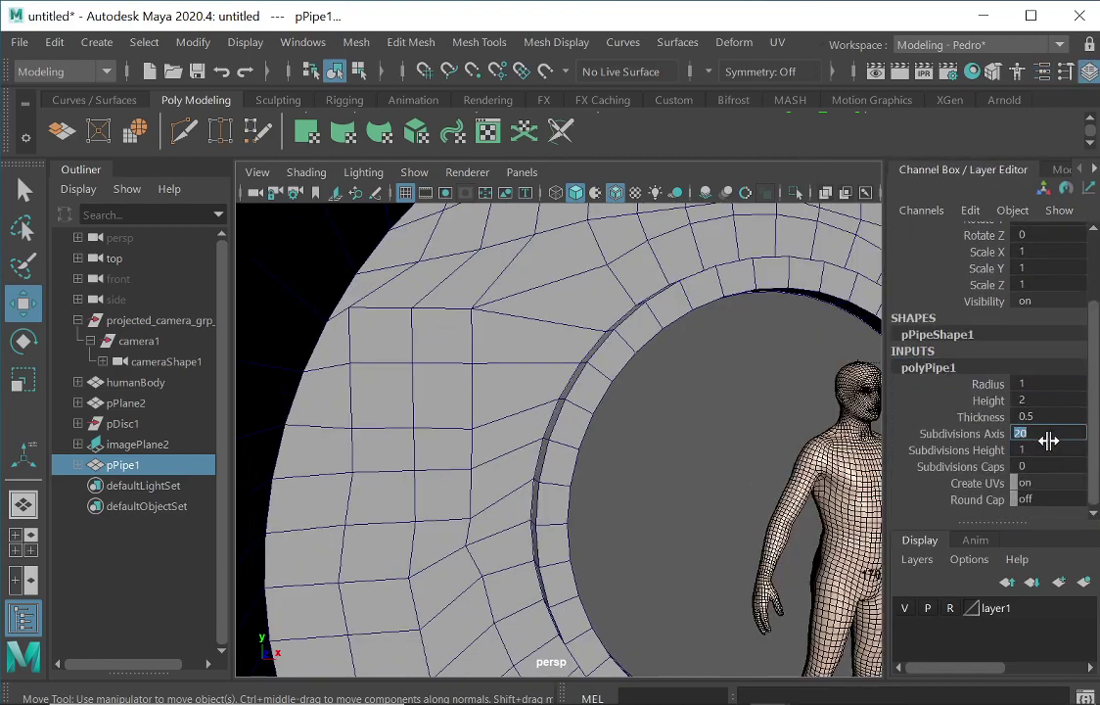
{"action": "key", "text": "Return"}
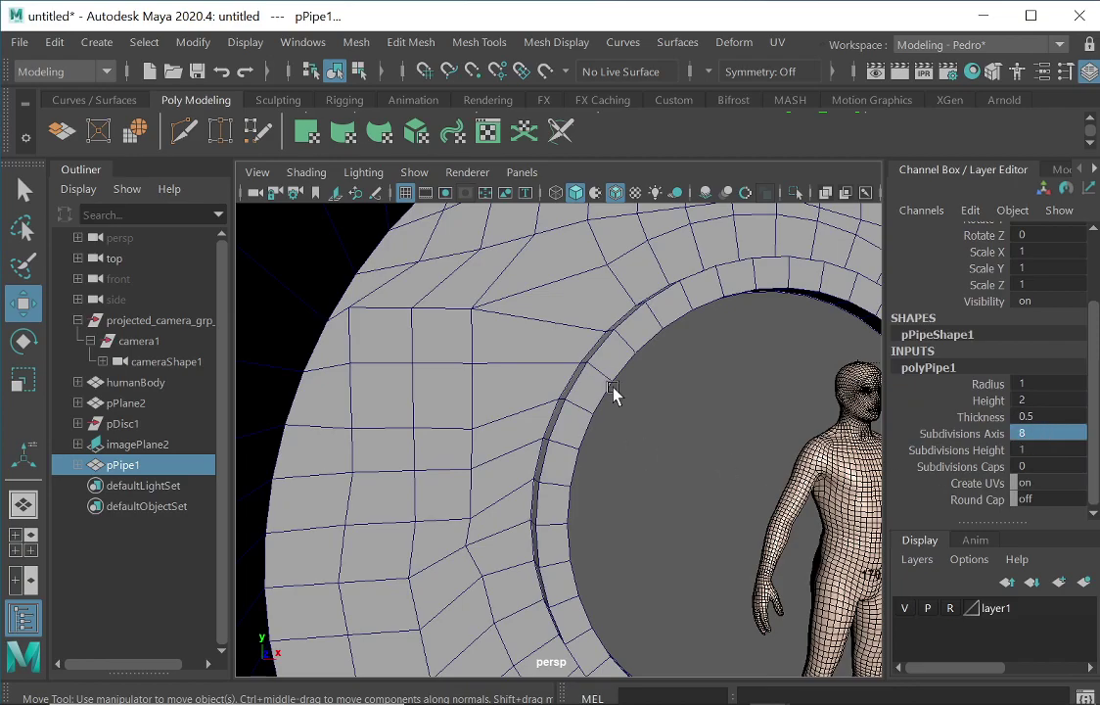
- Delete all of the pipe's side and underside faces, keeping only its flat upper ring of faces
{"action": "key", "text": "f"}
{"action": "left_click_drag", "start_coordinate": [636, 420], "coordinate": [636, 464], "text": "alt"}
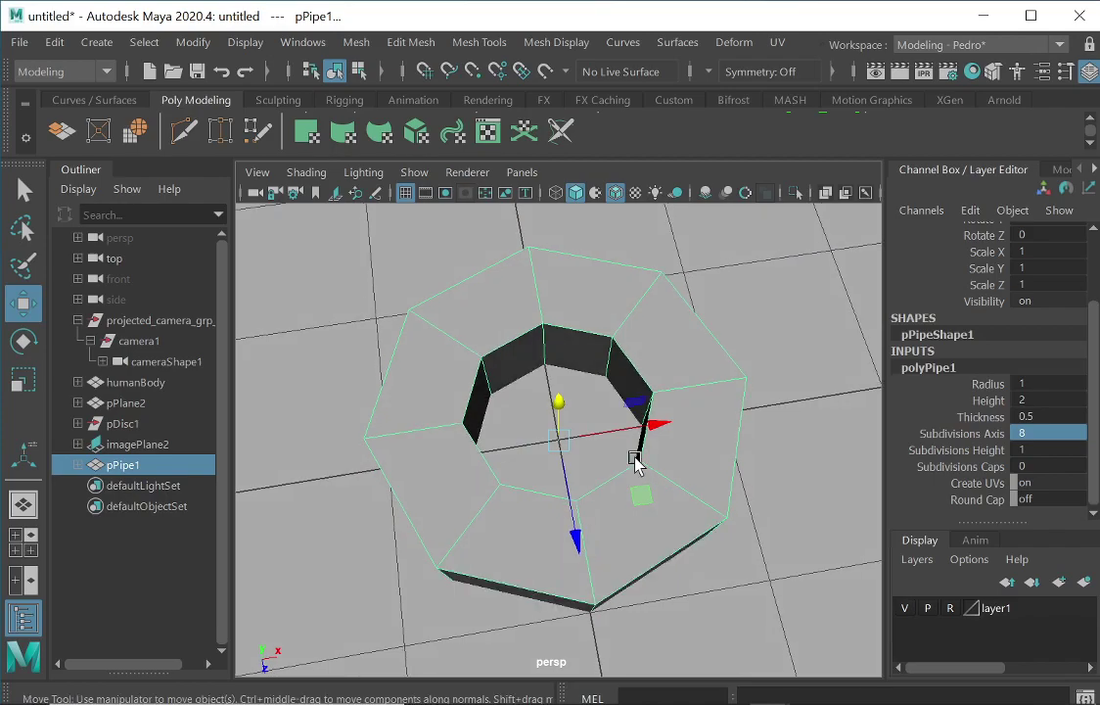
{"action": "left_click_drag", "start_coordinate": [673, 376], "coordinate": [661, 290], "text": "alt"}
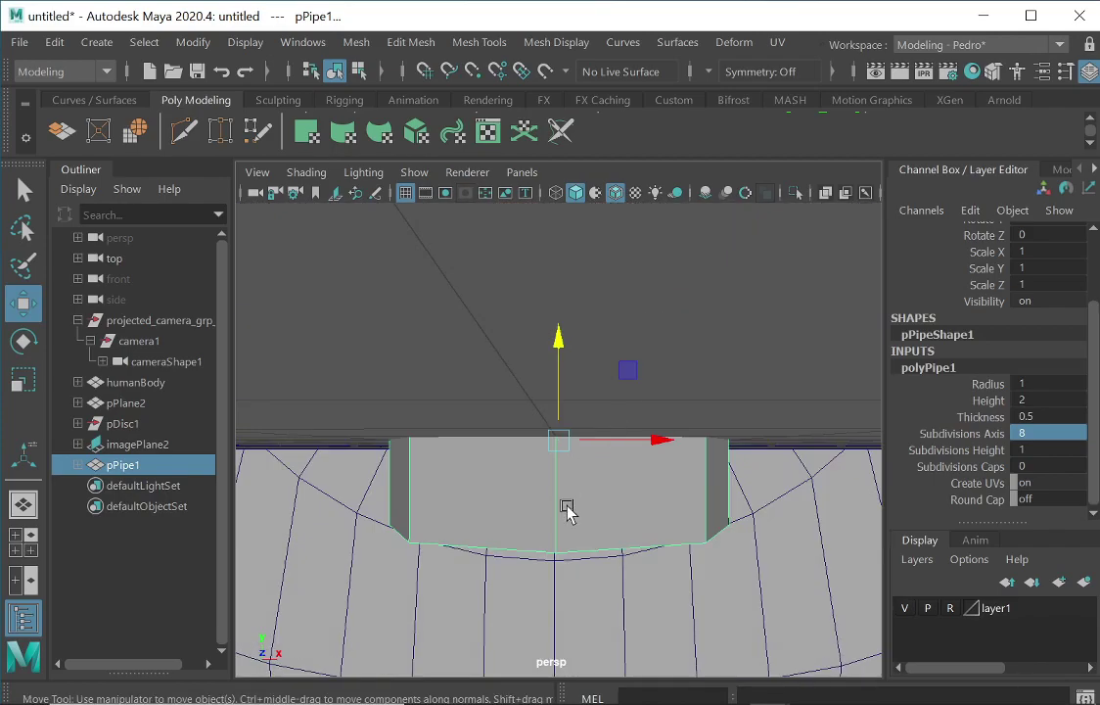
{"action": "right_click_drag", "start_coordinate": [553, 486], "coordinate": [536, 183]}
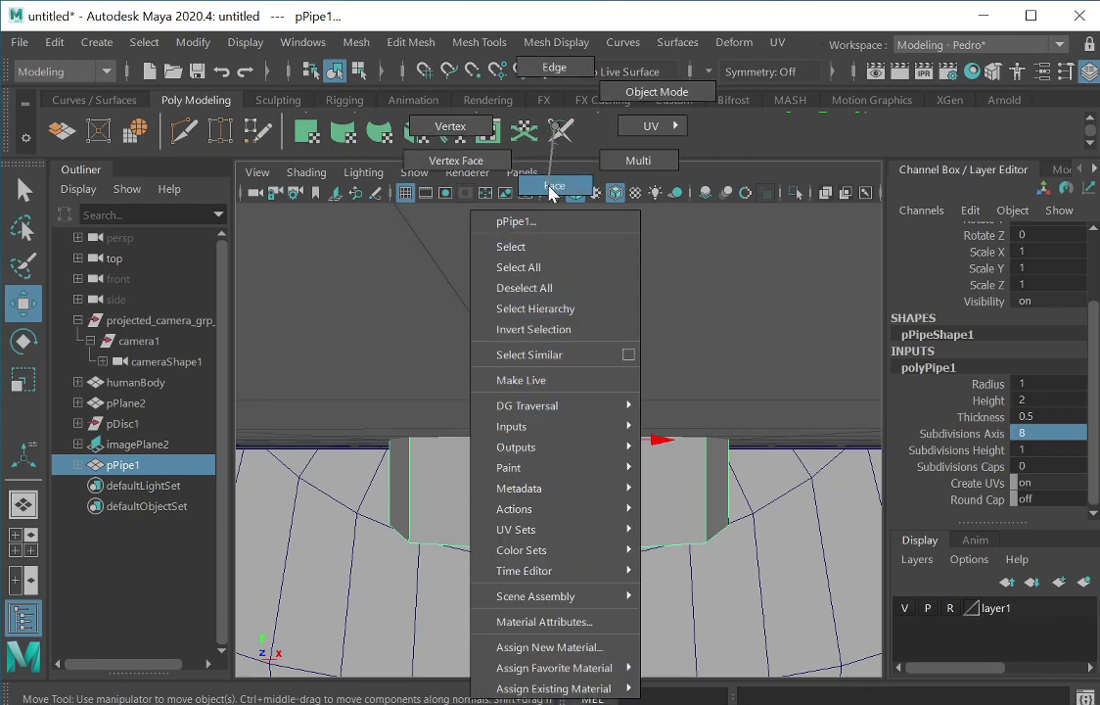
{"action": "right_click_drag", "start_coordinate": [551, 192], "coordinate": [550, 197]}
{"action": "left_click_drag", "start_coordinate": [333, 440], "coordinate": [761, 594]}
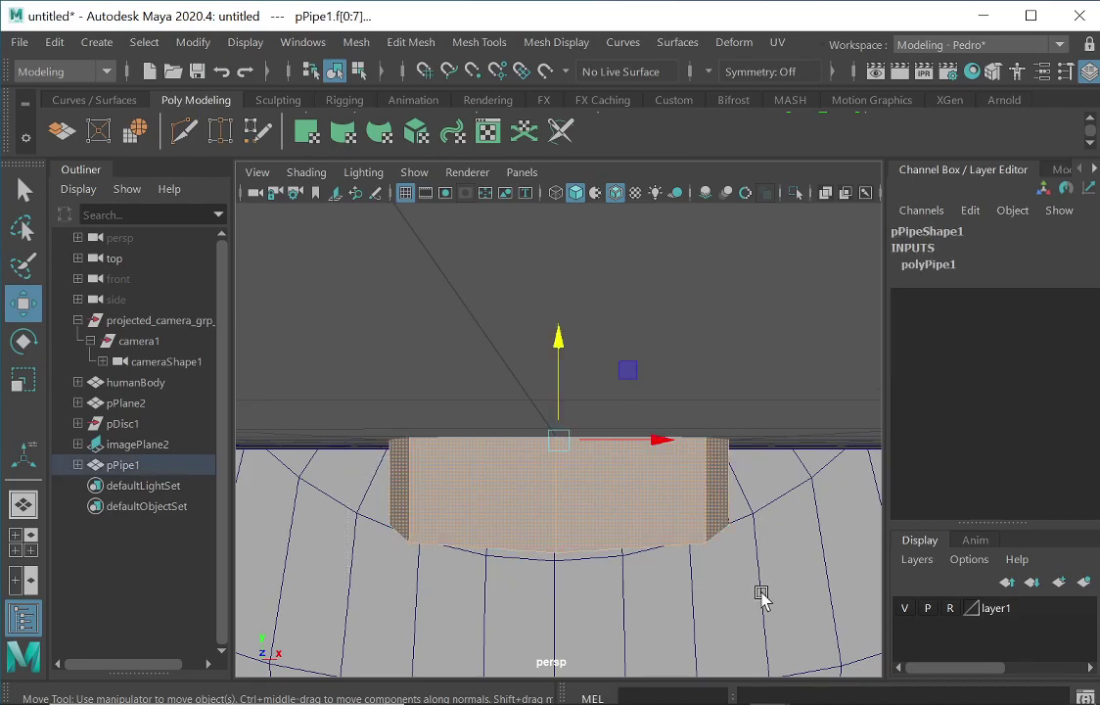
{"action": "key", "text": "Delete"}
- Return the flat eight-sided ring to object mode and centre its pivot
{"action": "left_click_drag", "start_coordinate": [608, 325], "coordinate": [627, 397], "text": "alt"}
{"action": "right_click_drag", "start_coordinate": [605, 382], "coordinate": [636, 347]}
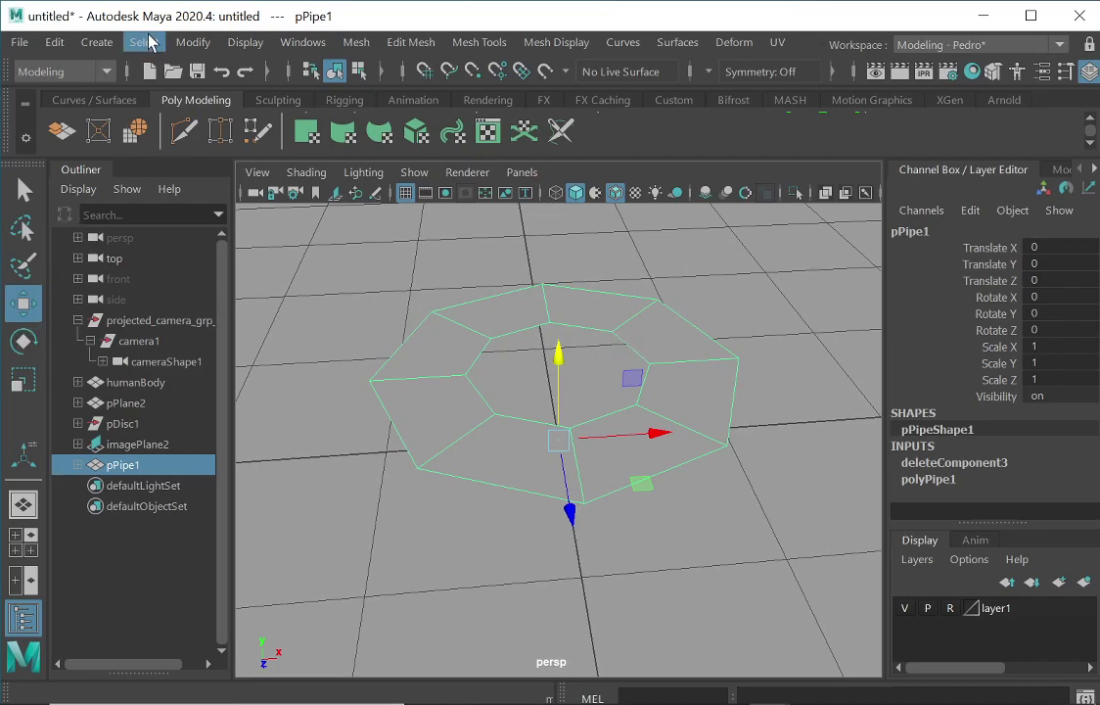
{"action": "left_click", "coordinate": [193, 42]}
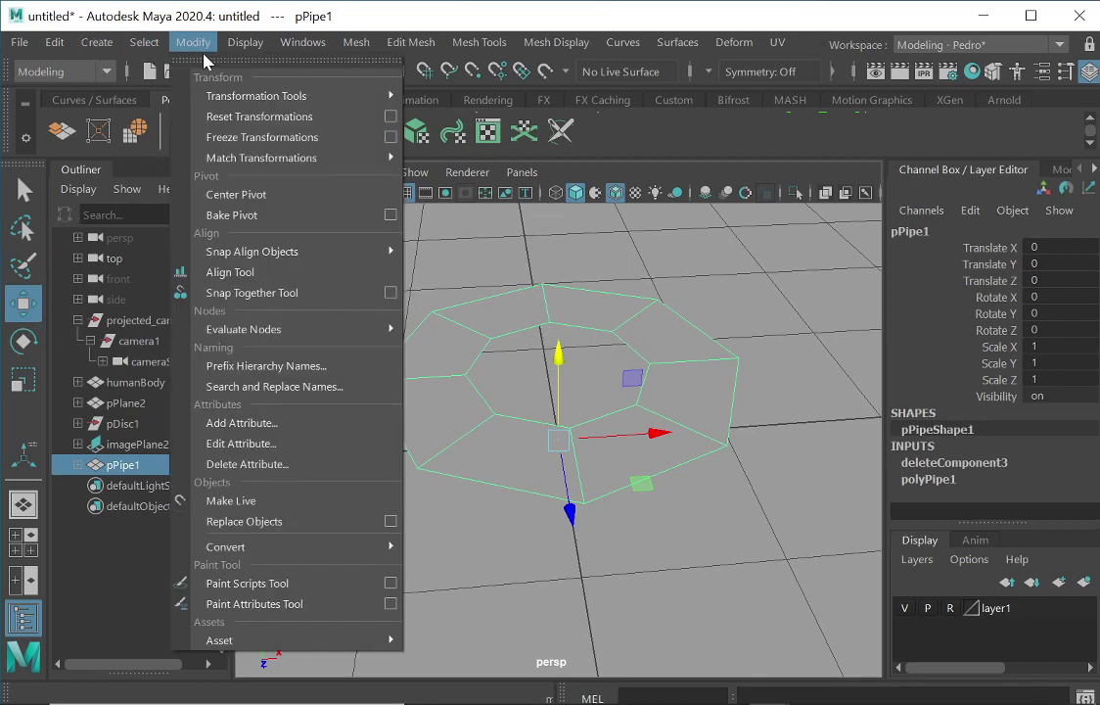
{"action": "left_click", "coordinate": [235, 194]}
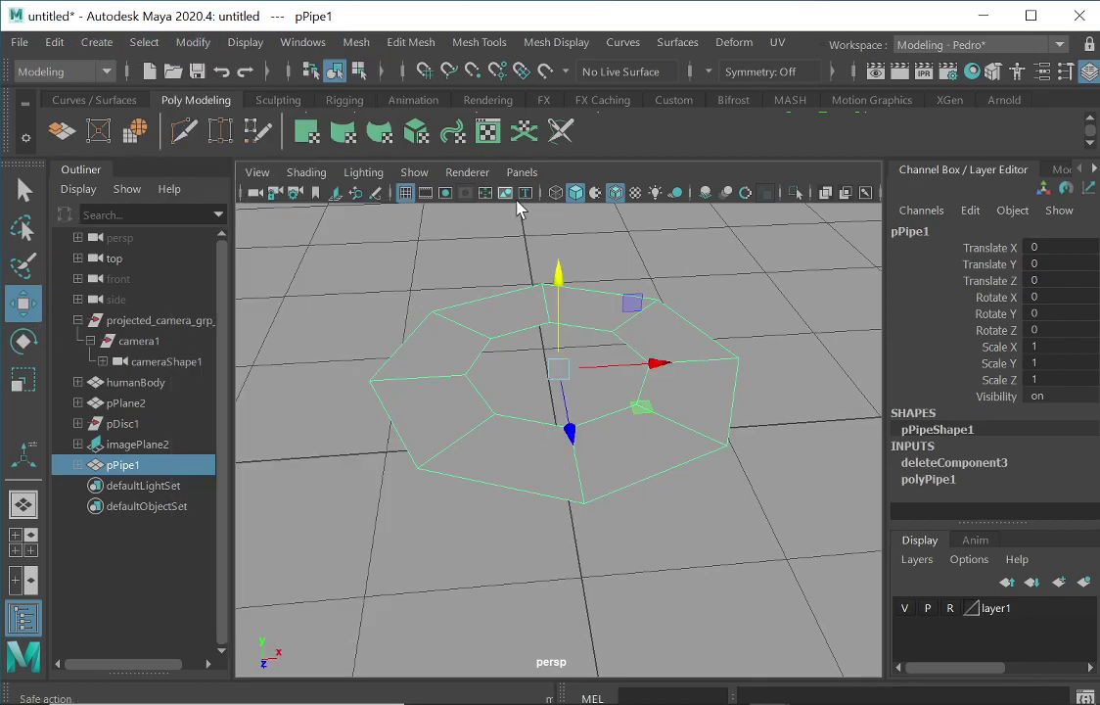
- Rotate the flat eight-sided ring 90 degrees about X so it stands upright
{"action": "left_click", "coordinate": [24, 340]}
{"action": "left_click_drag", "start_coordinate": [566, 323], "coordinate": [682, 393]}
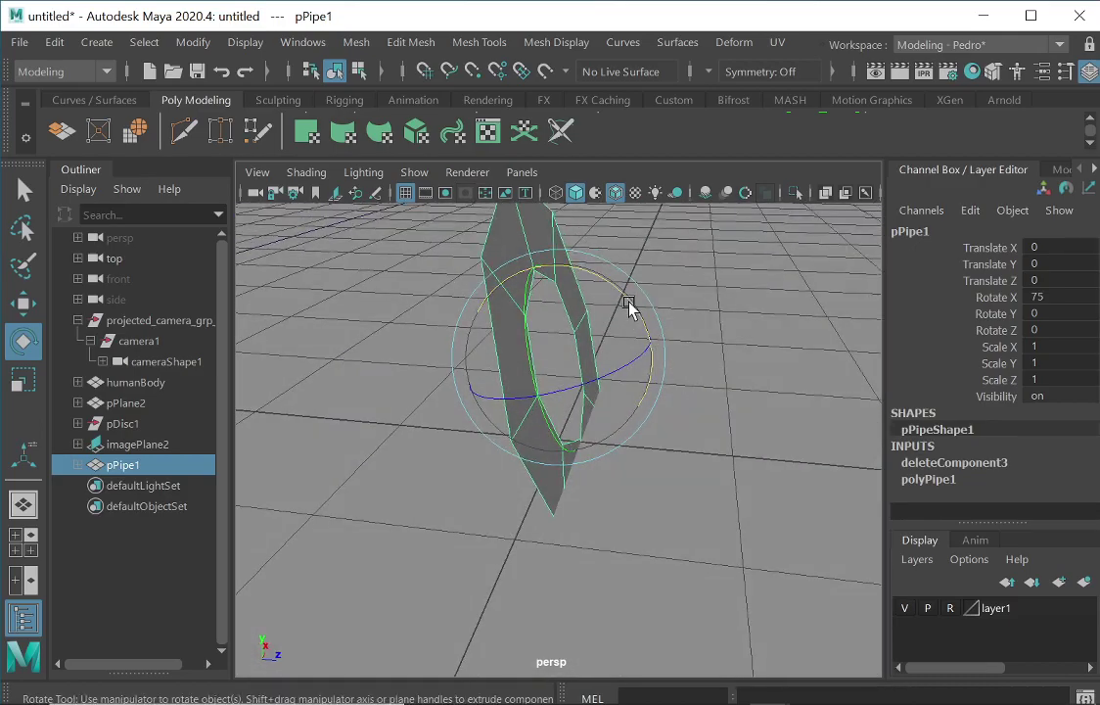
{"action": "left_click_drag", "start_coordinate": [631, 308], "coordinate": [634, 314]}
{"action": "right_click_drag", "start_coordinate": [715, 378], "coordinate": [362, 391], "text": "alt"}
{"action": "left_click_drag", "start_coordinate": [655, 385], "coordinate": [575, 397], "text": "alt"}
{"action": "middle_click_drag", "start_coordinate": [575, 397], "coordinate": [726, 413], "text": "alt"}
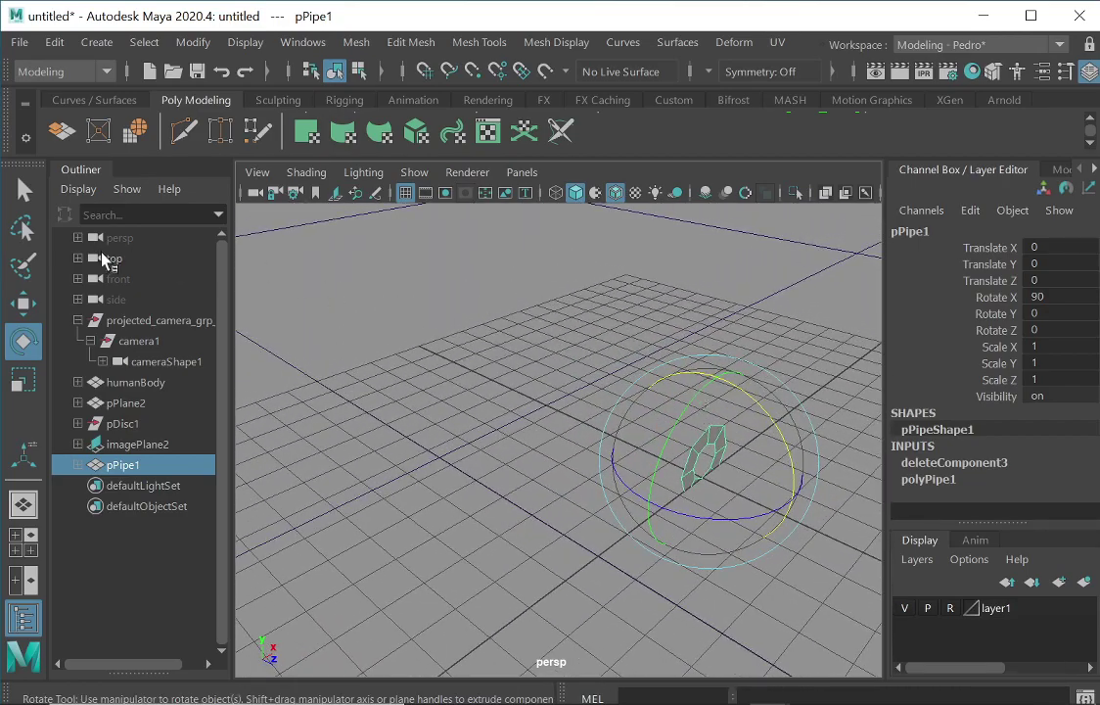
- Move the upright ring along Z to about -15.7
{"action": "left_click", "coordinate": [25, 304]}
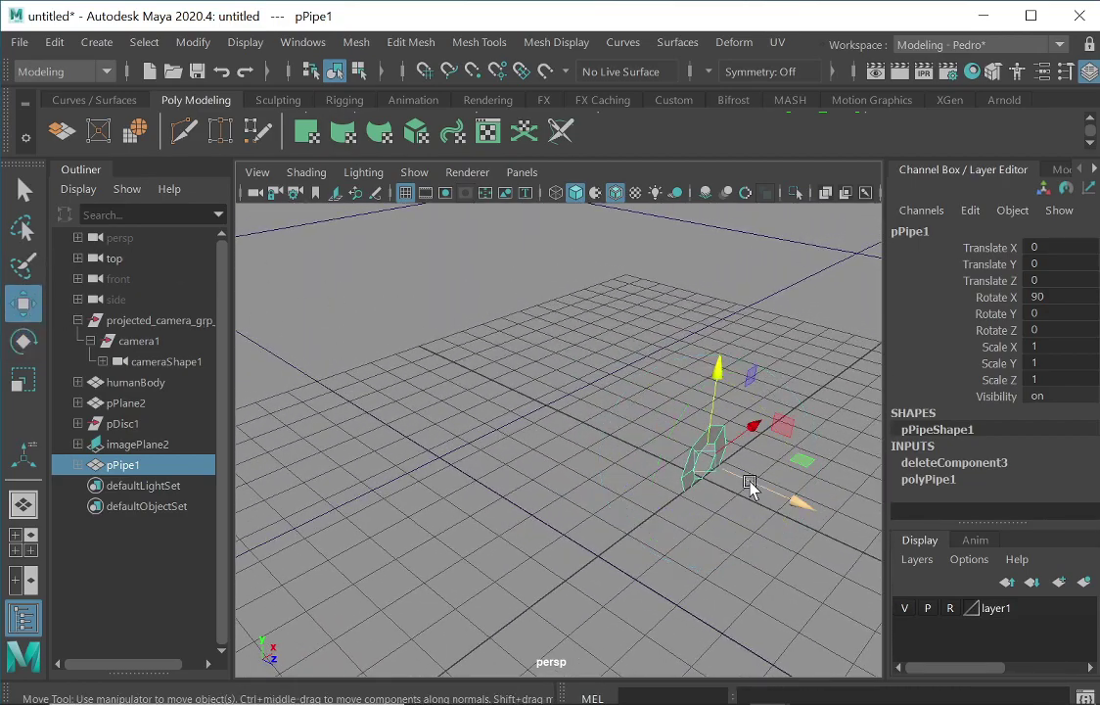
{"action": "left_click_drag", "start_coordinate": [798, 502], "coordinate": [386, 381]}
{"action": "left_click_drag", "start_coordinate": [685, 382], "coordinate": [621, 421], "text": "alt"}
- Scale the ring up uniformly to about 21.35 so its size suits the room and human figure
{"action": "left_click", "coordinate": [24, 381]}
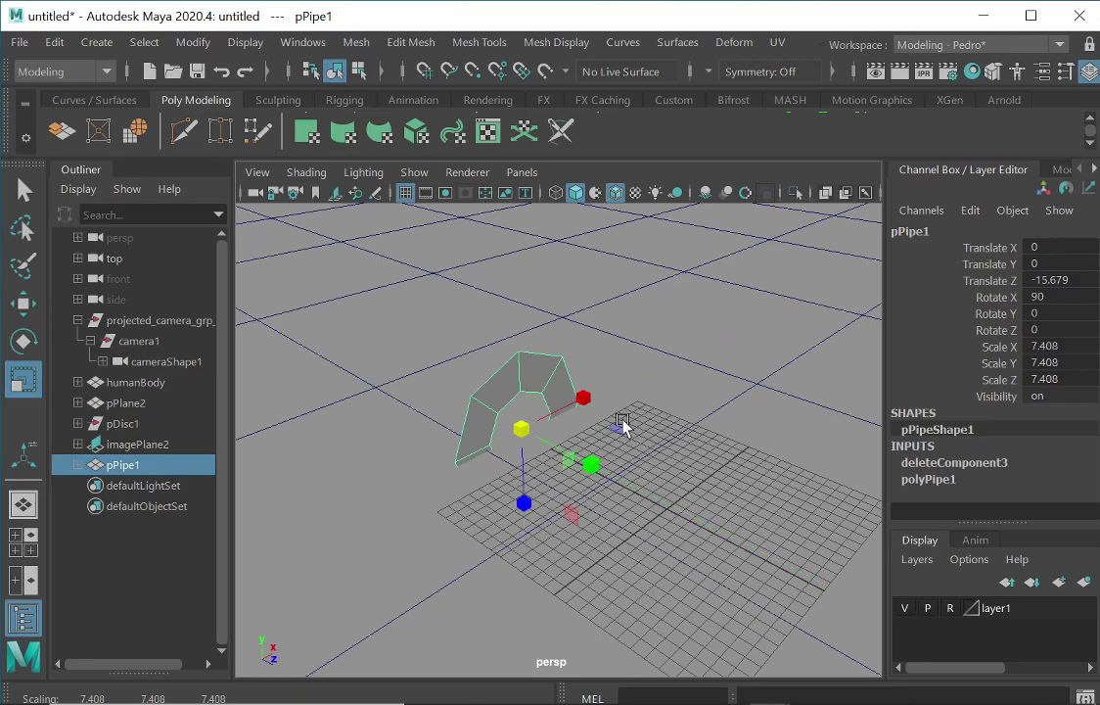
{"action": "middle_click_drag", "start_coordinate": [666, 411], "coordinate": [768, 415], "text": "alt"}
{"action": "right_click_drag", "start_coordinate": [776, 410], "coordinate": [353, 422], "text": "alt"}
{"action": "middle_click_drag", "start_coordinate": [537, 406], "coordinate": [511, 367], "text": "alt"}
{"action": "right_click_drag", "start_coordinate": [597, 415], "coordinate": [714, 391], "text": "alt"}
{"action": "middle_click_drag", "start_coordinate": [525, 378], "coordinate": [631, 446], "text": "alt"}
{"action": "left_click_drag", "start_coordinate": [631, 448], "coordinate": [633, 395], "text": "alt"}
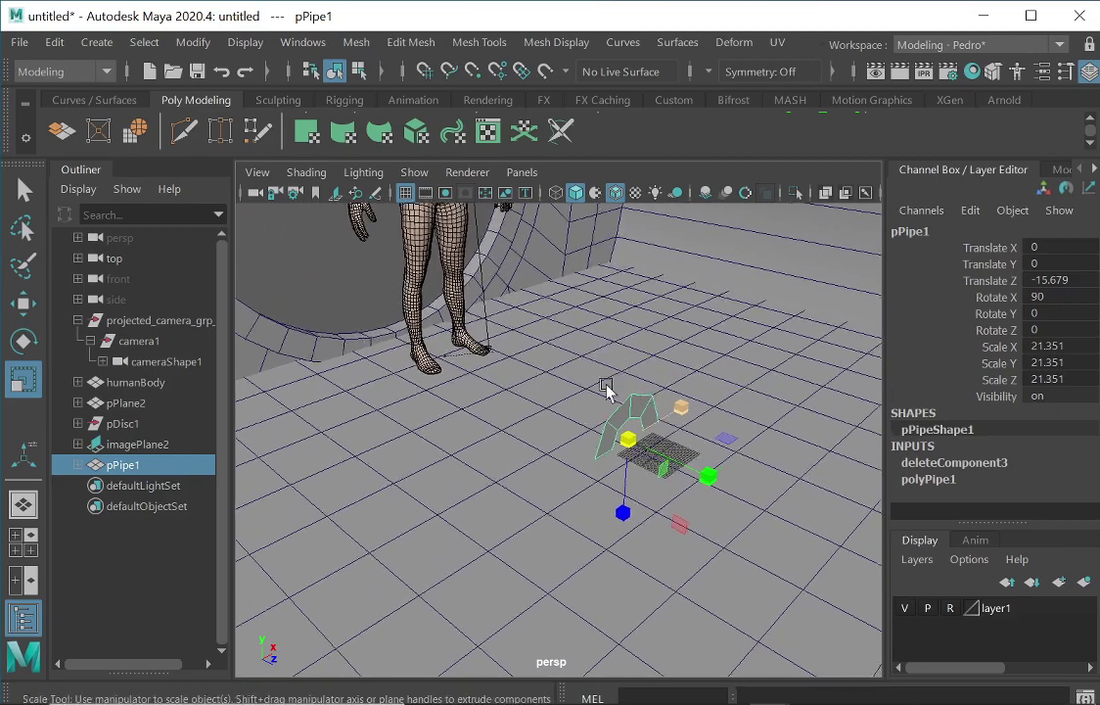
- Raise the ring above the floor to a Translate Y of about 25.9
{"action": "key", "text": "w"}
{"action": "left_click_drag", "start_coordinate": [634, 344], "coordinate": [656, 323]}
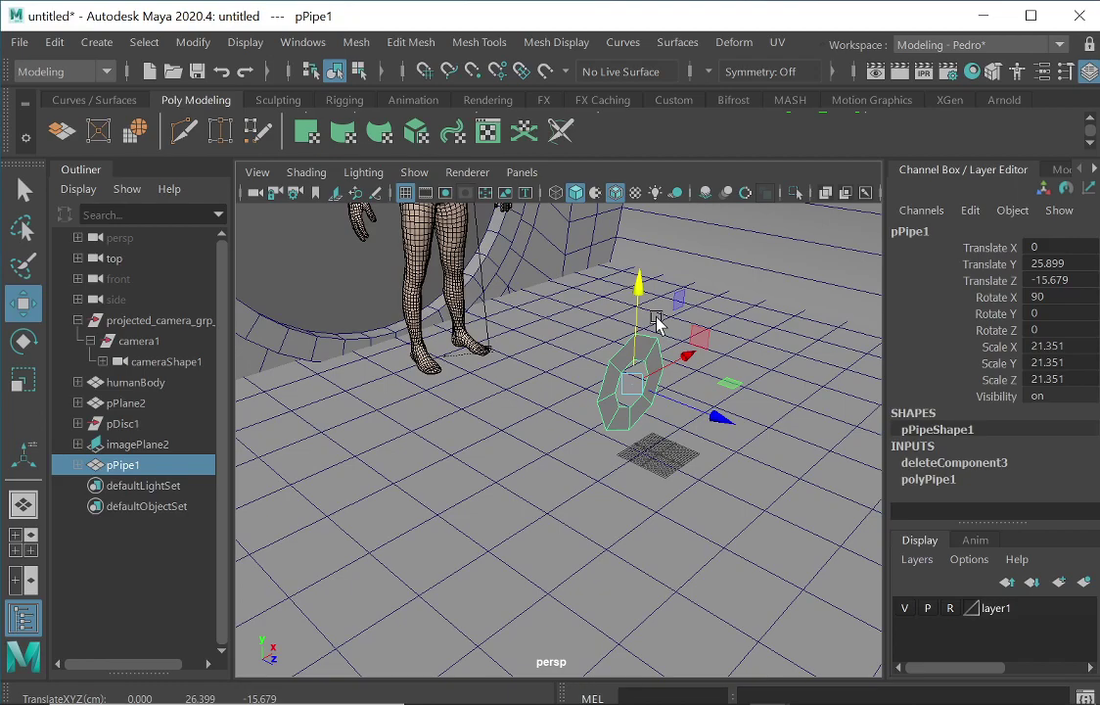
{"action": "left_click_drag", "start_coordinate": [692, 380], "coordinate": [659, 378], "text": "alt"}
{"action": "middle_click_drag", "start_coordinate": [660, 379], "coordinate": [709, 532], "text": "alt"}
{"action": "right_click_drag", "start_coordinate": [710, 533], "coordinate": [708, 571], "text": "alt"}
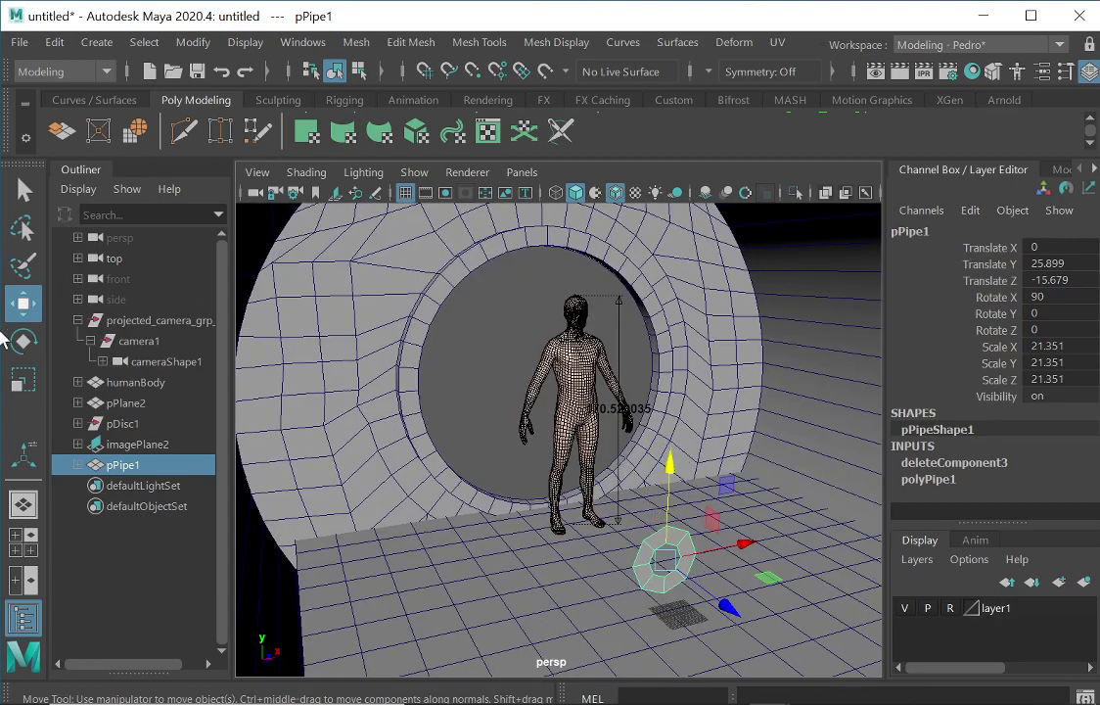
- Tilt the ring freely to rotations of about 114, 11 and 23 degrees in X, Y and Z
{"action": "key", "text": "e"}
{"action": "left_click_drag", "start_coordinate": [646, 607], "coordinate": [657, 537]}
{"action": "right_click_drag", "start_coordinate": [658, 537], "coordinate": [668, 468], "text": "alt"}
{"action": "middle_click_drag", "start_coordinate": [667, 469], "coordinate": [548, 421], "text": "alt"}
{"action": "right_click_drag", "start_coordinate": [540, 440], "coordinate": [722, 448], "text": "alt"}
{"action": "left_click_drag", "start_coordinate": [581, 499], "coordinate": [711, 401], "text": "alt"}
{"action": "right_click_drag", "start_coordinate": [712, 402], "coordinate": [563, 426], "text": "alt"}
{"action": "left_click_drag", "start_coordinate": [563, 427], "coordinate": [462, 300], "text": "alt"}
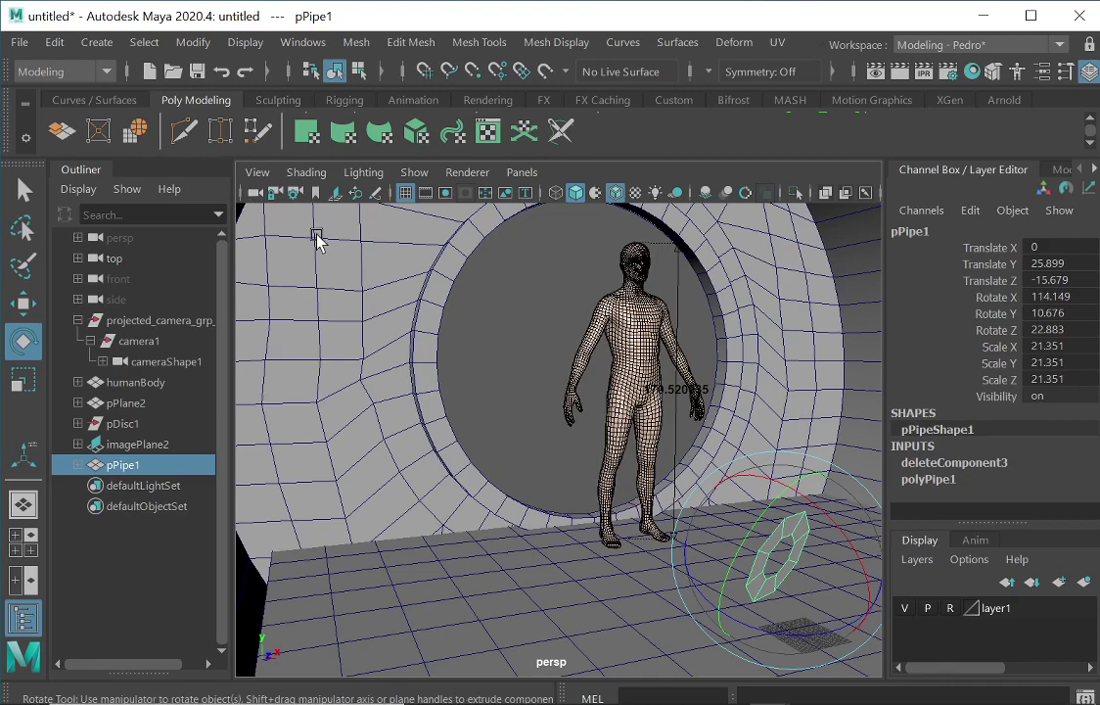
{"action": "left_click", "coordinate": [511, 257]}
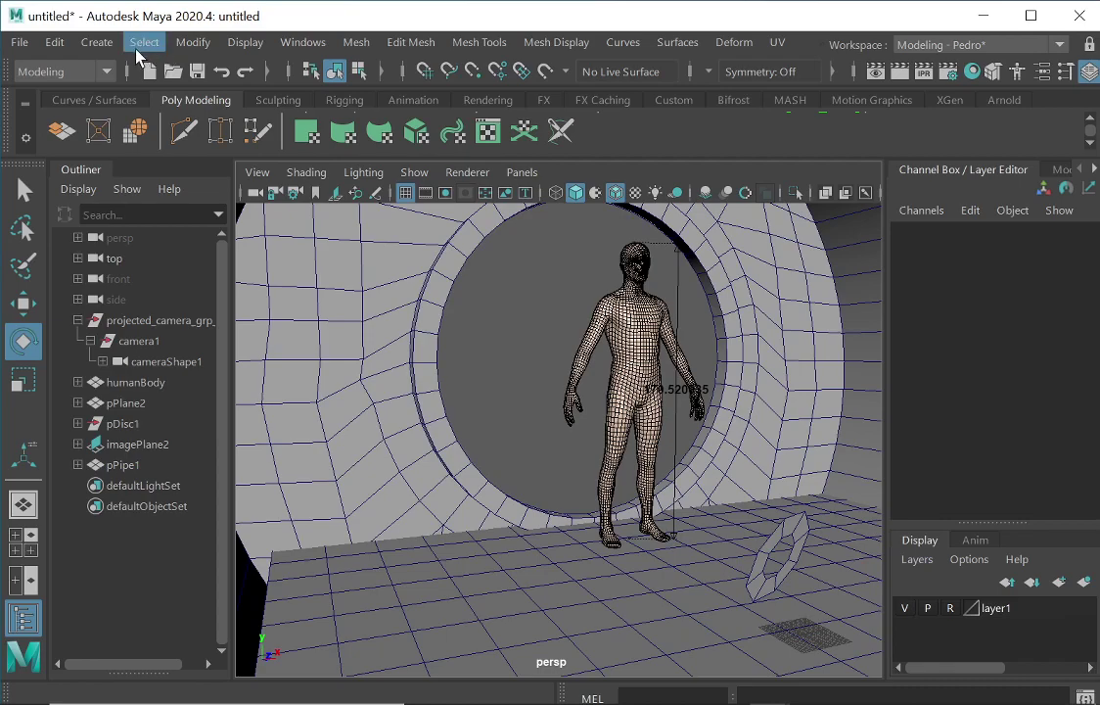
{"action": "left_click", "coordinate": [191, 44]}
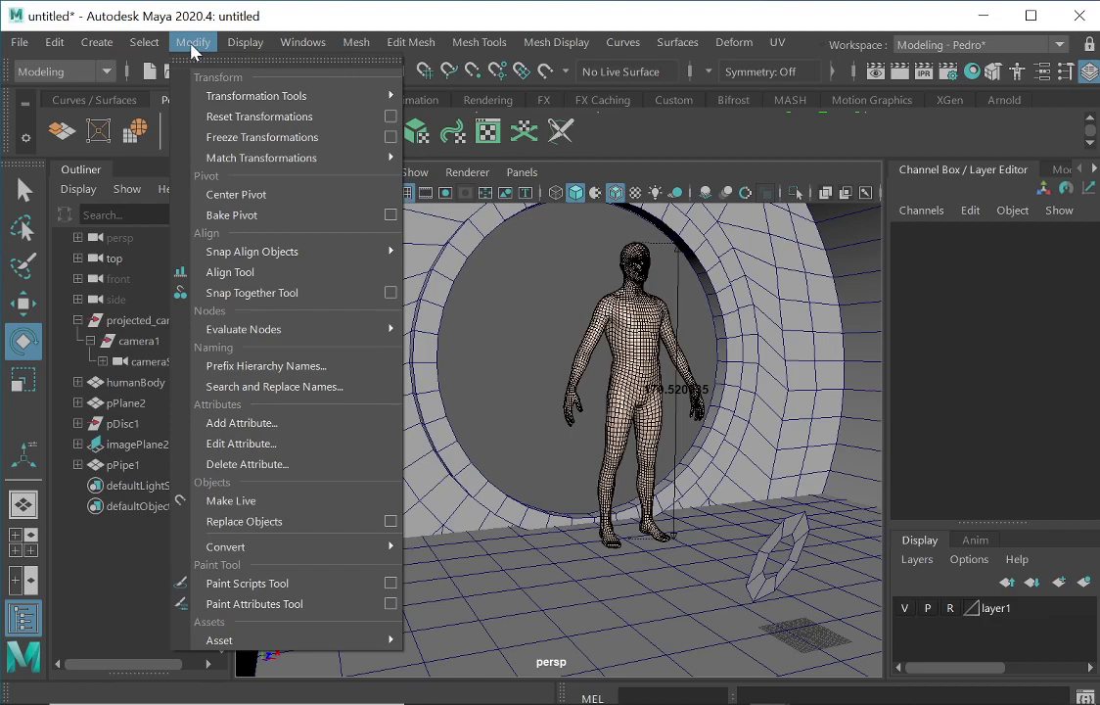
{"action": "left_click", "coordinate": [242, 276]}
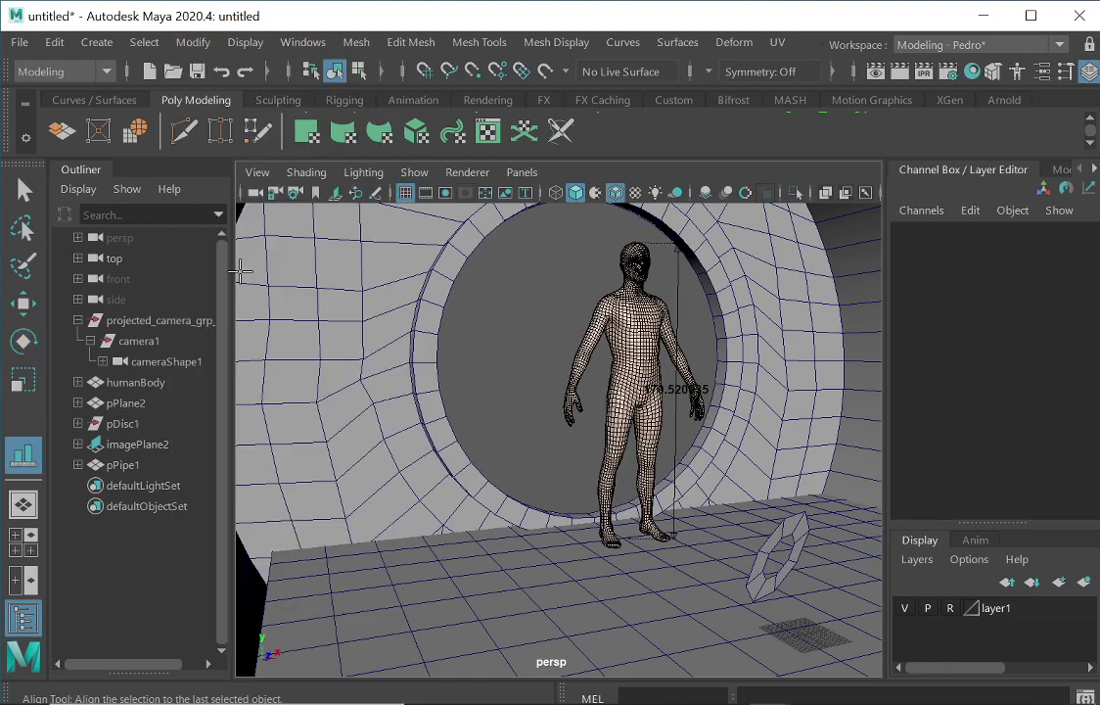
{"action": "left_click", "coordinate": [294, 261]}
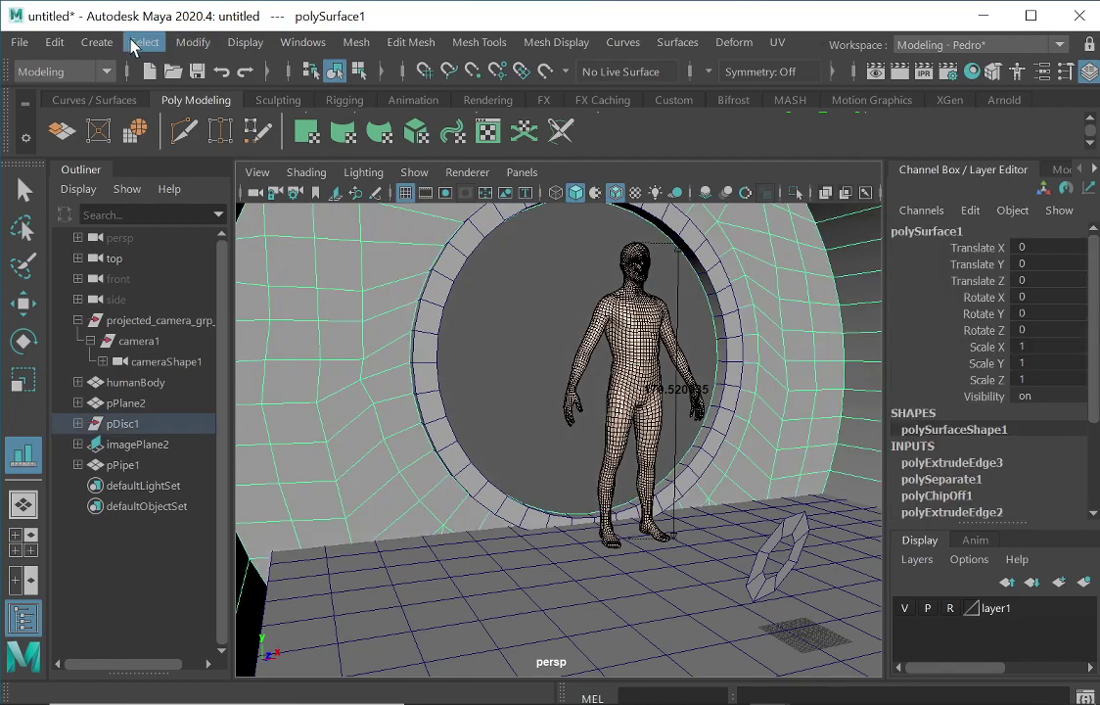
- Try the Snap Together Tool with the entrance wall as the surface to move and the tilted ring as its destination
{"action": "left_click", "coordinate": [193, 42]}
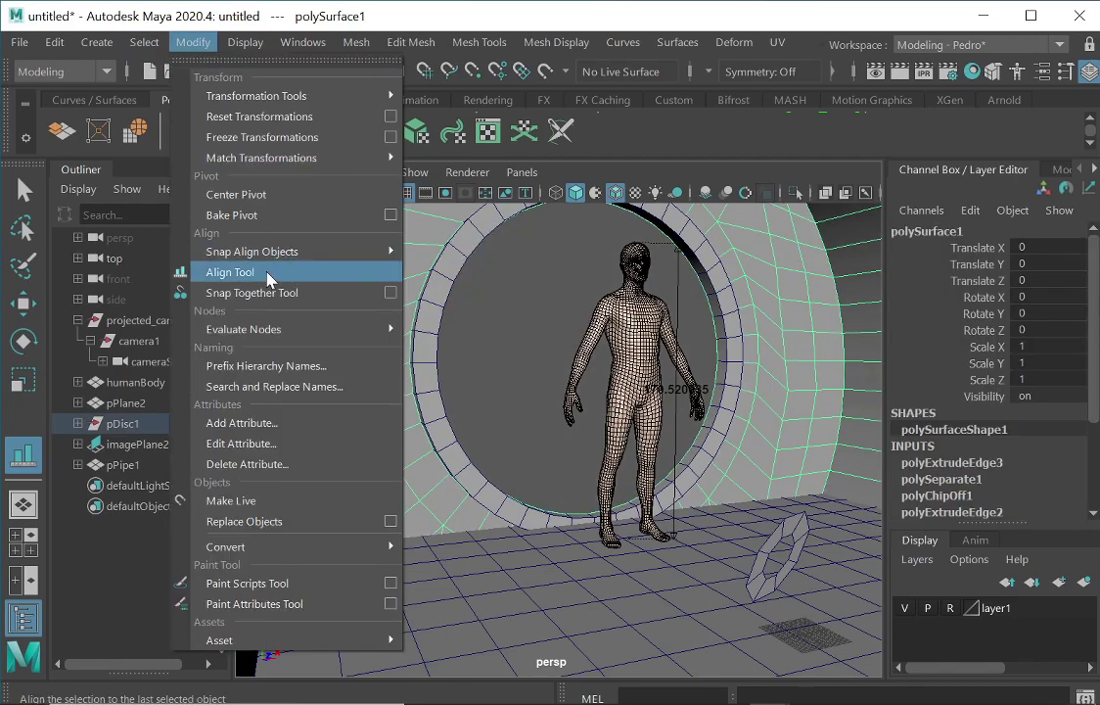
{"action": "mouse_move", "coordinate": [266, 257]}
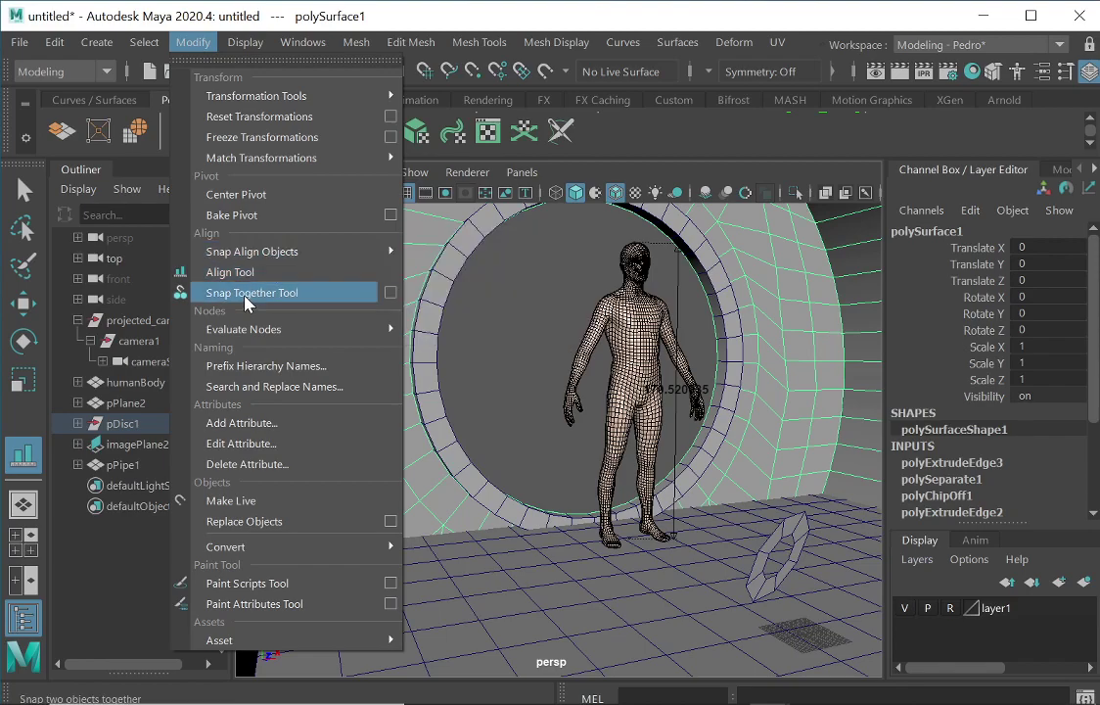
{"action": "left_click", "coordinate": [245, 292]}
{"action": "left_click", "coordinate": [295, 267]}
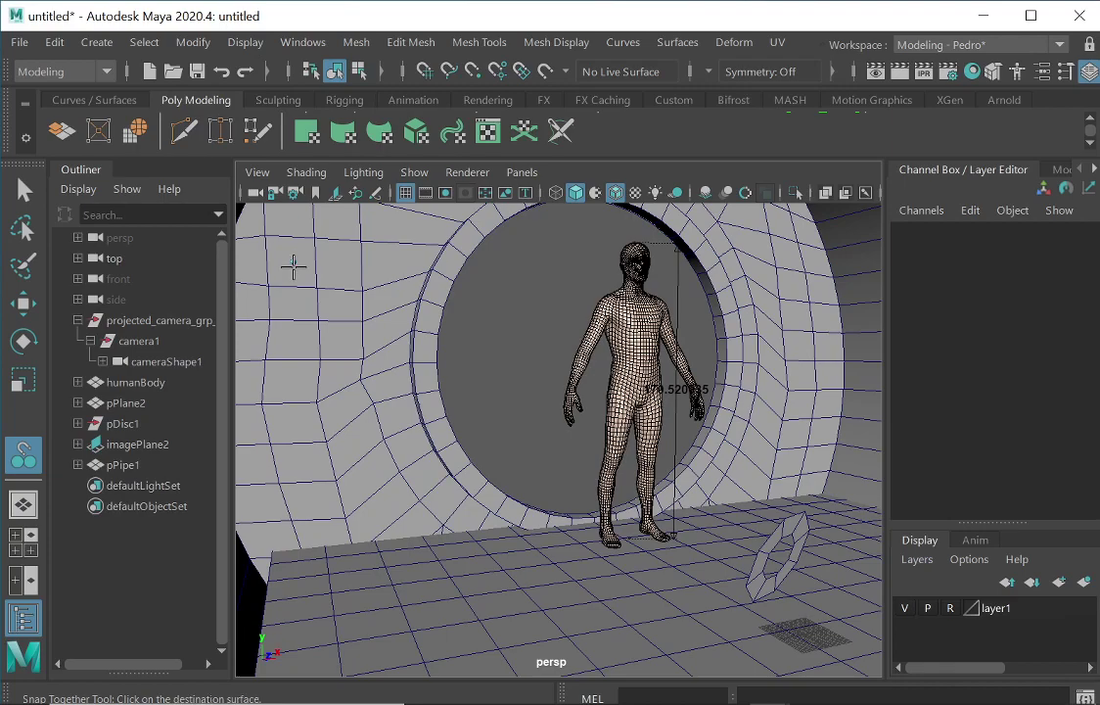
{"action": "left_click", "coordinate": [189, 47]}
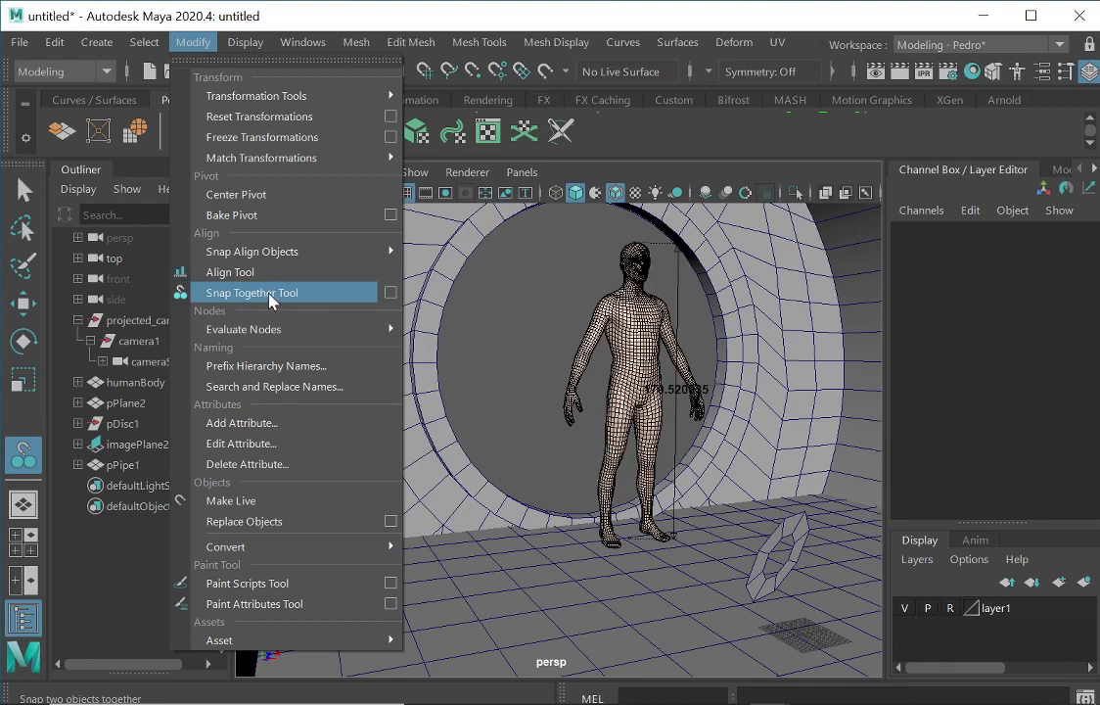
{"action": "left_click", "coordinate": [356, 42]}
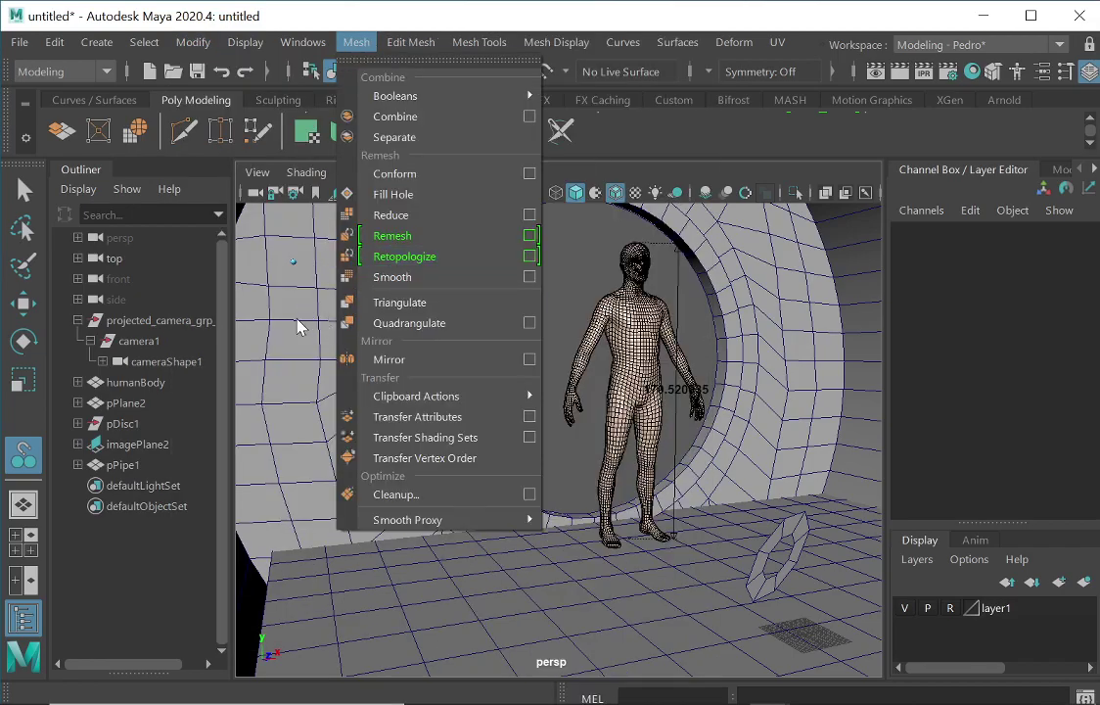
{"action": "left_click_drag", "start_coordinate": [289, 287], "coordinate": [310, 297], "text": "alt"}
{"action": "middle_click_drag", "start_coordinate": [316, 312], "coordinate": [500, 380], "text": "alt"}
{"action": "left_click_drag", "start_coordinate": [500, 382], "coordinate": [710, 423], "text": "alt"}
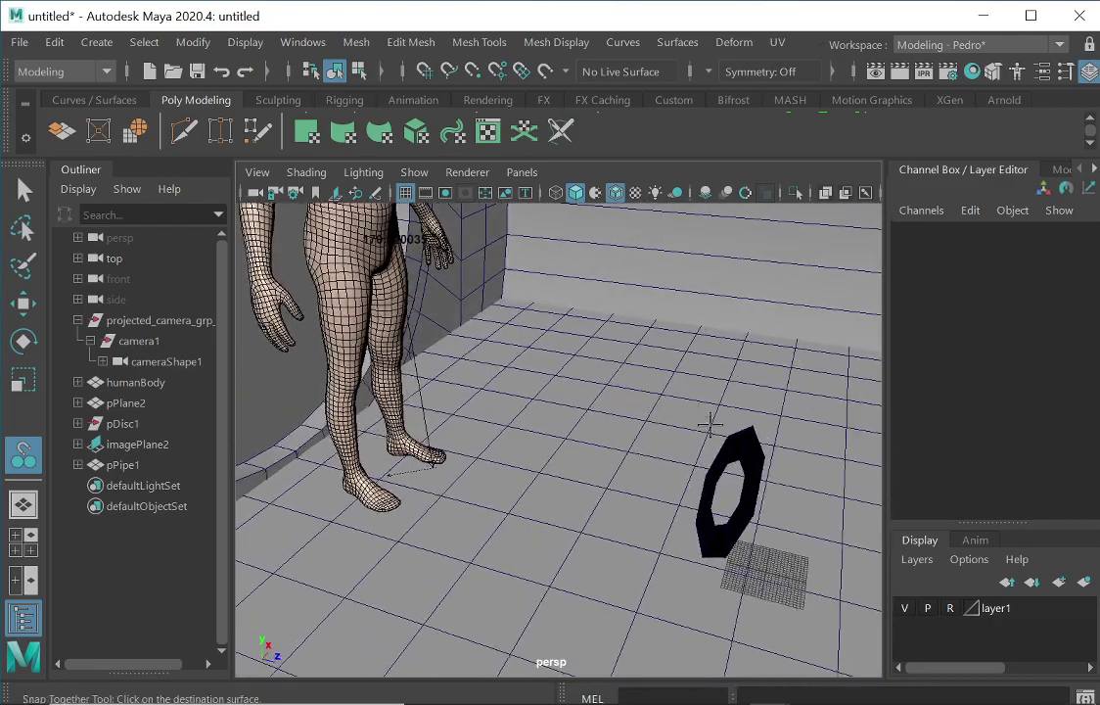
{"action": "left_click", "coordinate": [752, 455]}
{"action": "left_click_drag", "start_coordinate": [770, 475], "coordinate": [691, 431], "text": "alt"}
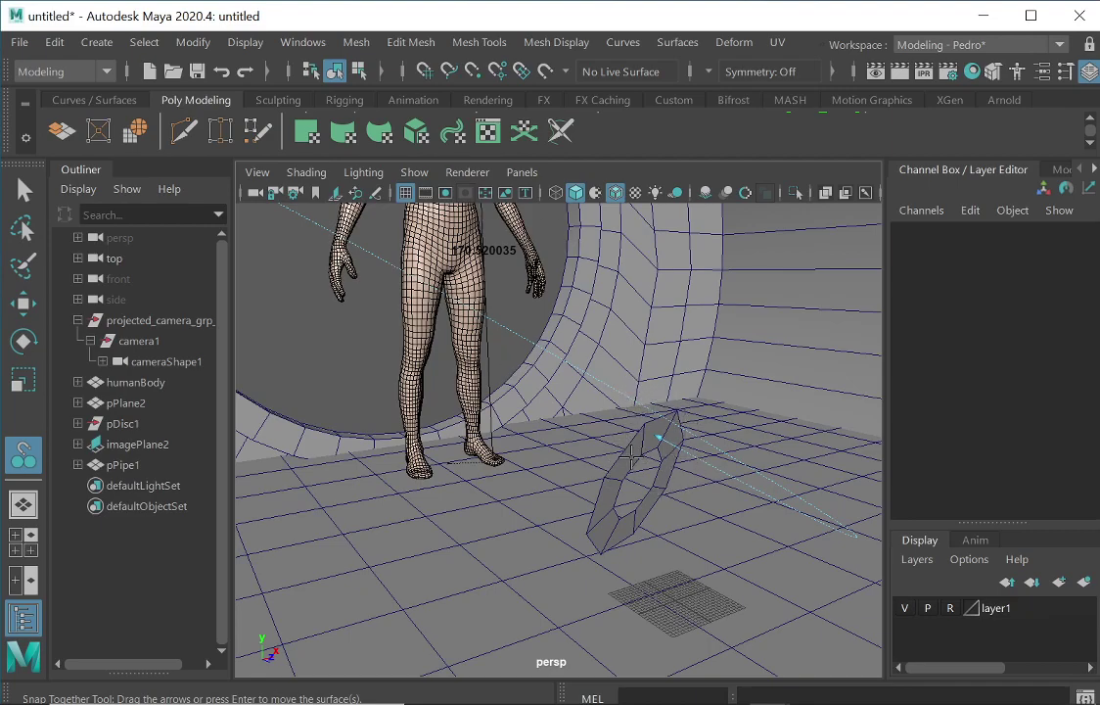
{"action": "key", "text": "Return"}
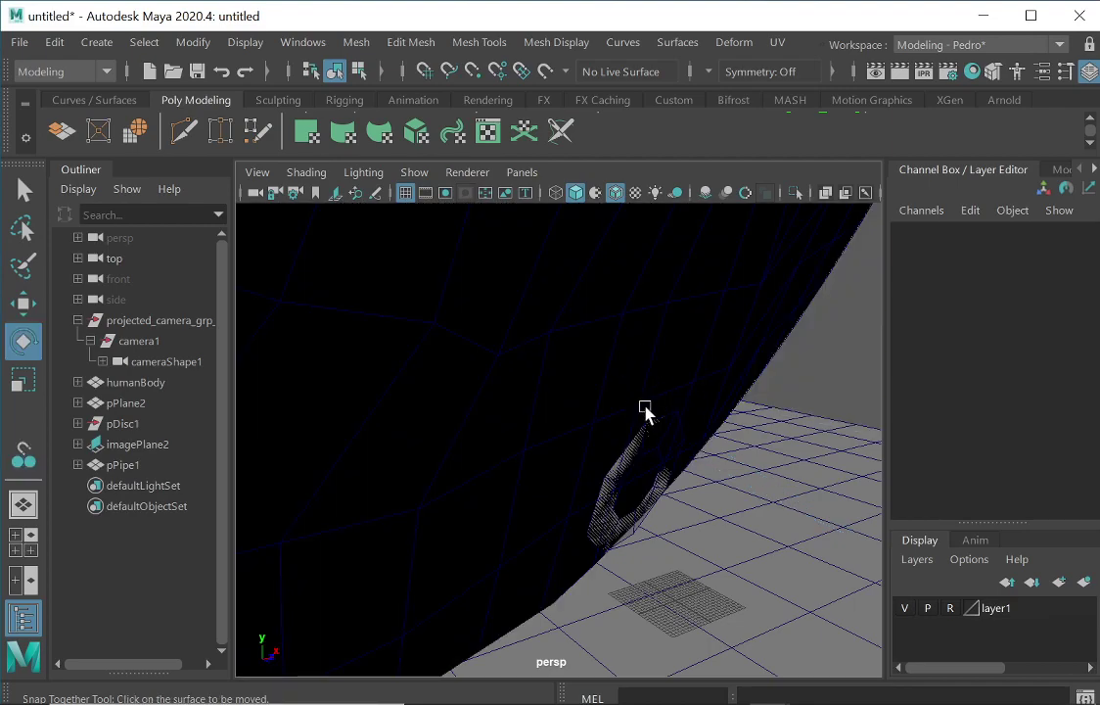
- Undo the snap that moved the entrance wall onto the ring
{"action": "right_click_drag", "start_coordinate": [702, 404], "coordinate": [476, 384], "text": "alt"}
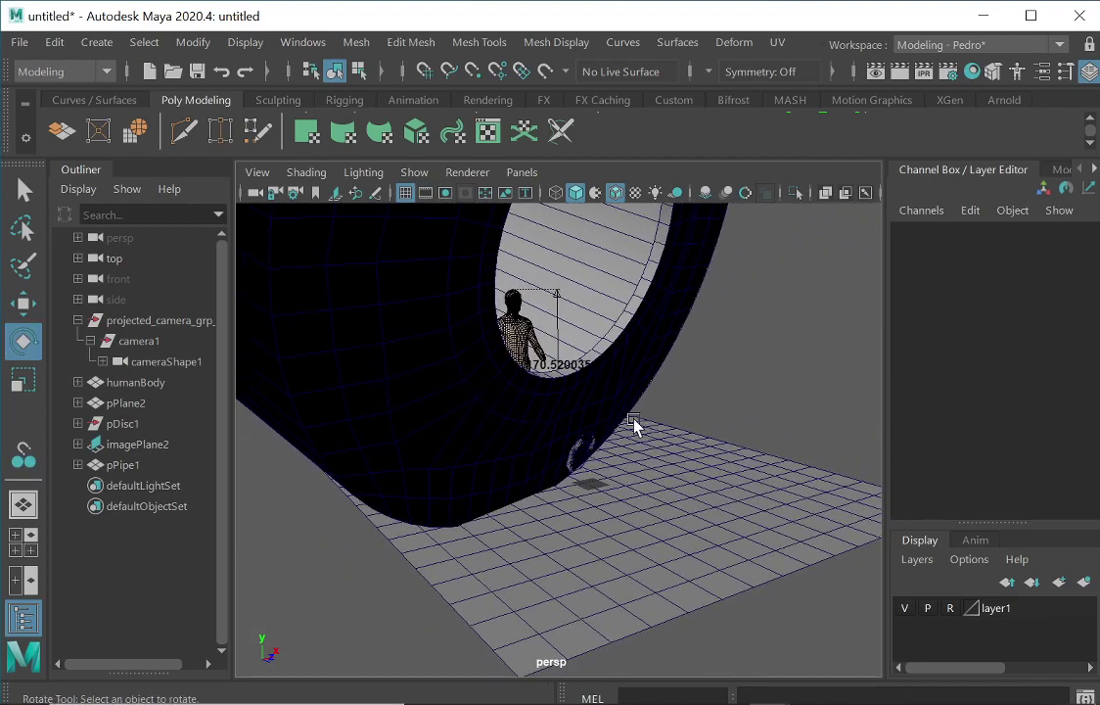
{"action": "left_click_drag", "start_coordinate": [633, 423], "coordinate": [563, 498], "text": "alt"}
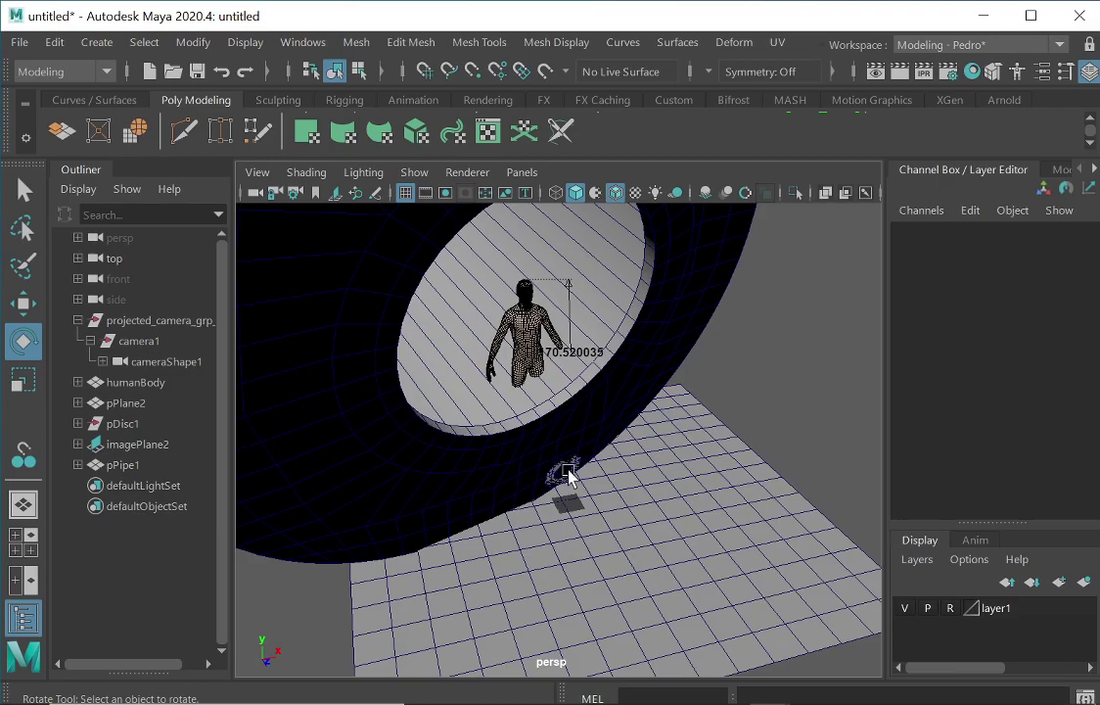
{"action": "scroll", "coordinate": [580, 466], "scroll_direction": "up", "scroll_amount": 3}
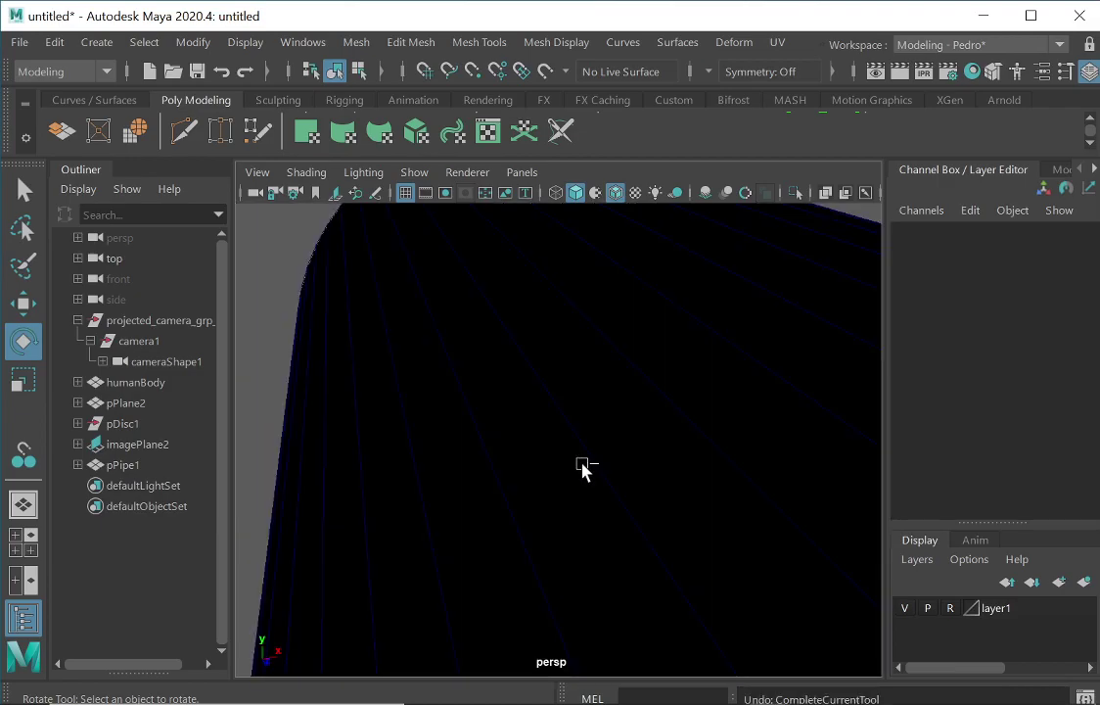
{"action": "left_click", "coordinate": [585, 468]}
{"action": "scroll", "coordinate": [601, 422], "scroll_direction": "down", "scroll_amount": 5}
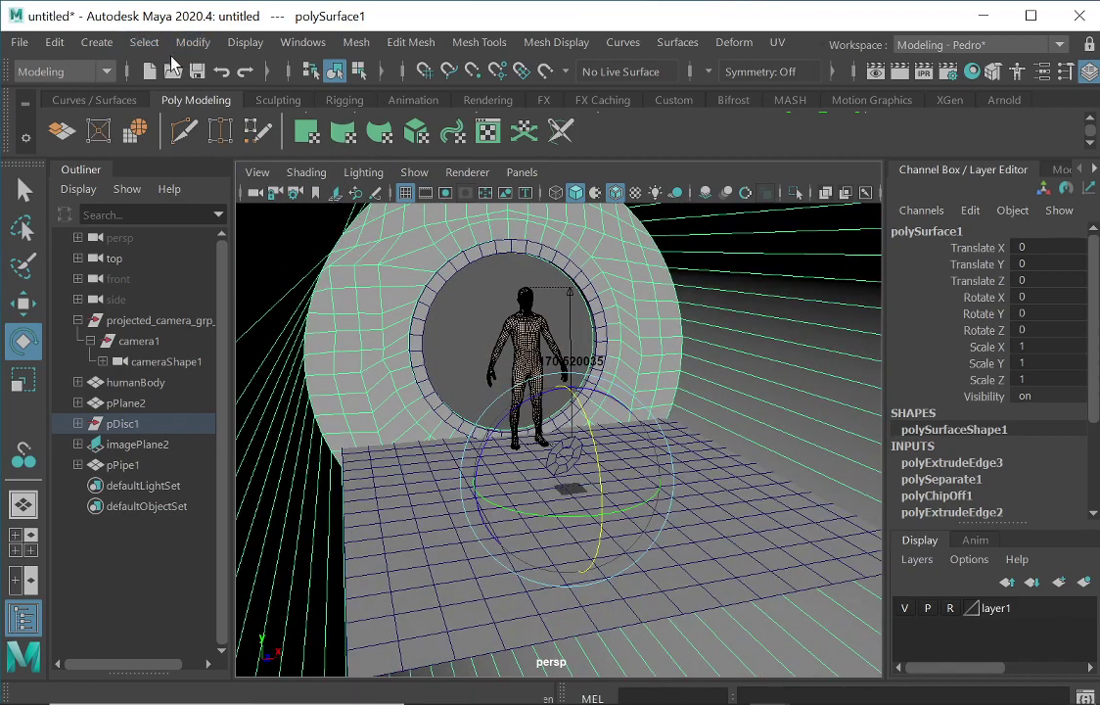
- Snap the ring flat onto the entrance wall's upper-left area with the Snap Together Tool, using the ring as the surface to move
{"action": "key", "text": "y"}
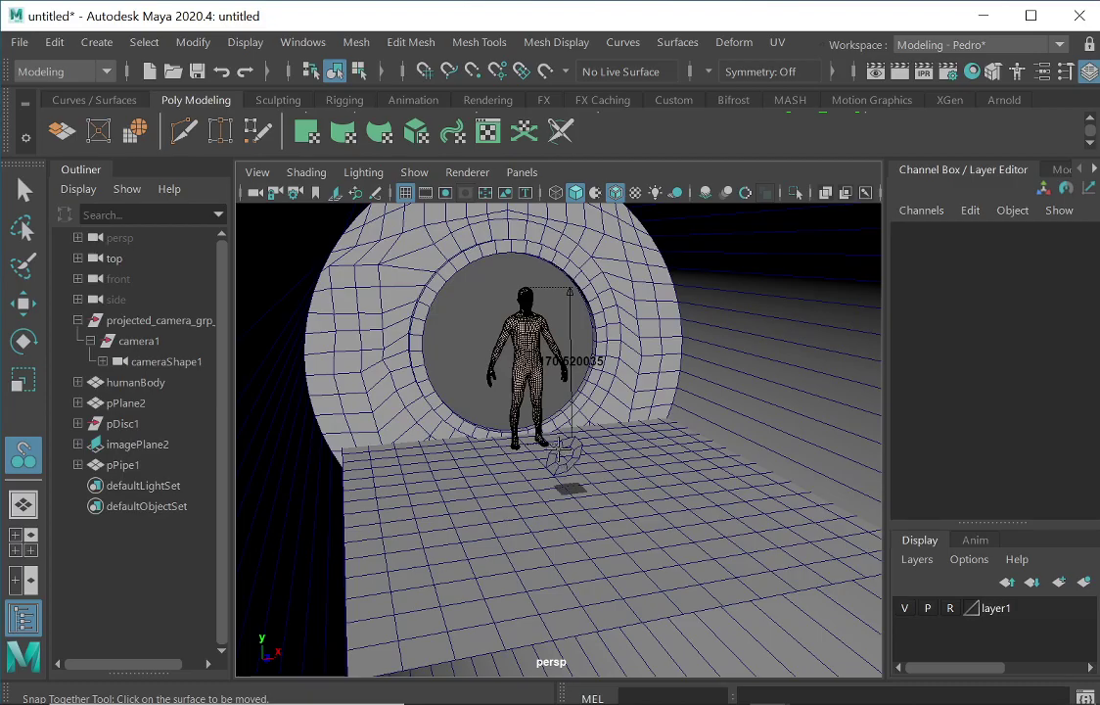
{"action": "mouse_move", "coordinate": [570, 441]}
{"action": "left_mouse_down", "text": "alt"}
{"action": "mouse_move", "coordinate": [581, 459]}
{"action": "mouse_move", "coordinate": [570, 459]}
{"action": "left_mouse_up", "text": "alt"}
{"action": "right_click_drag", "start_coordinate": [571, 459], "coordinate": [764, 474], "text": "alt"}
{"action": "left_click_drag", "start_coordinate": [643, 482], "coordinate": [693, 435], "text": "alt"}
{"action": "left_click", "coordinate": [793, 433]}
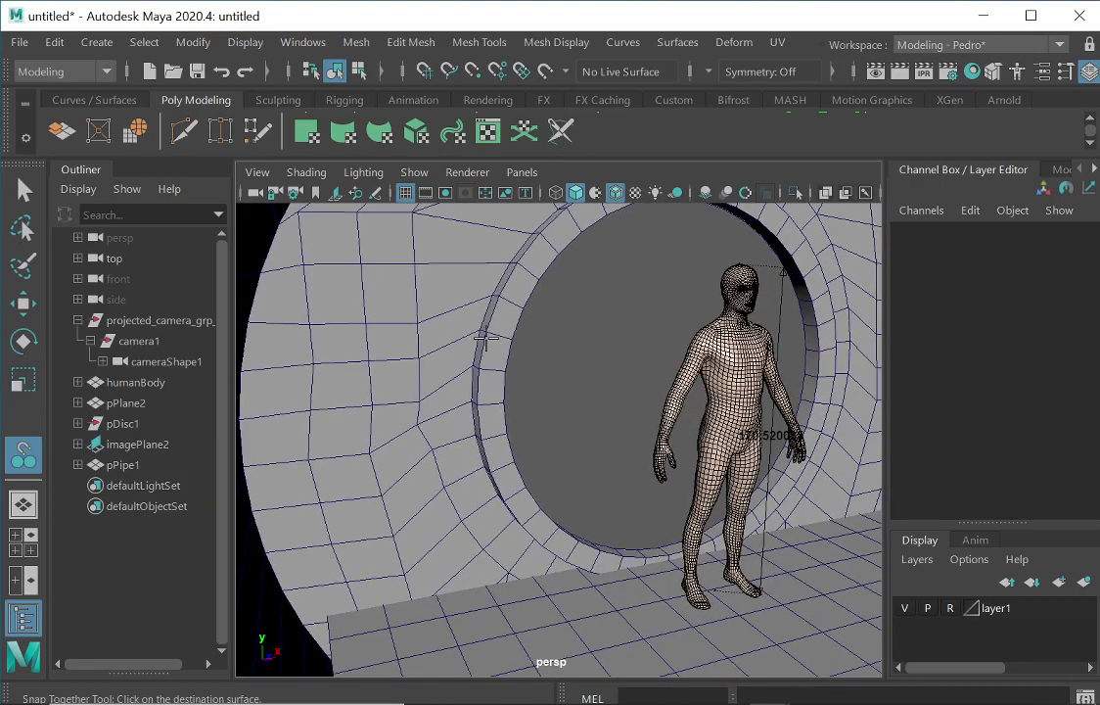
{"action": "left_click", "coordinate": [340, 297]}
{"action": "key", "text": "Return"}
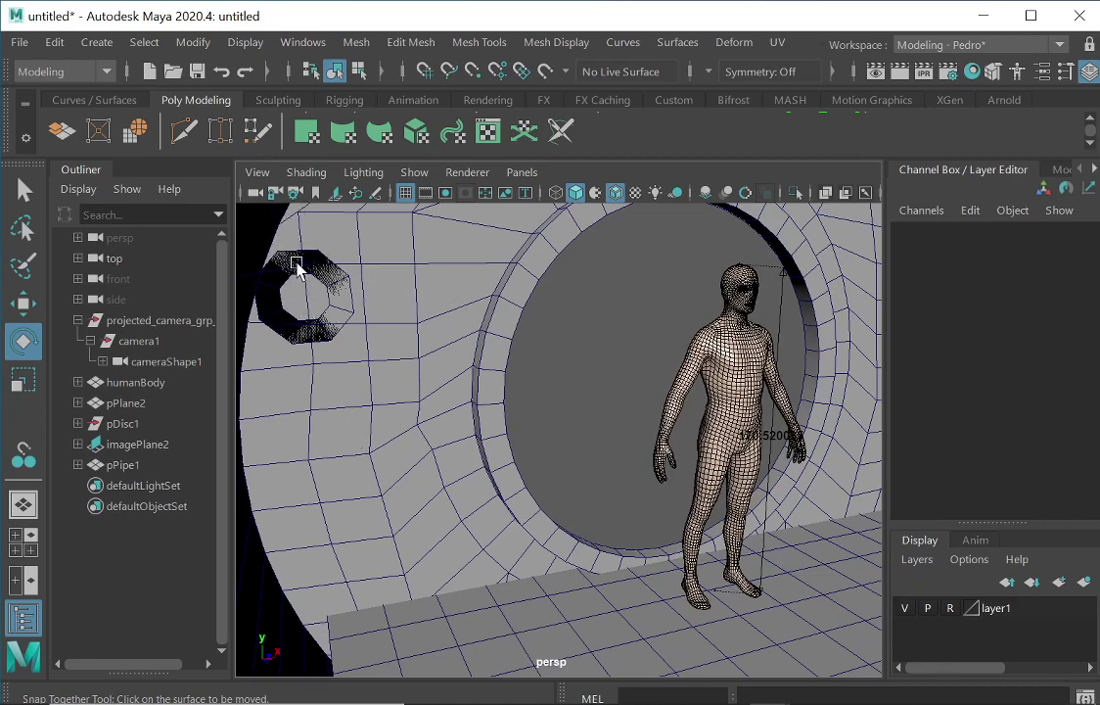
- Move the snapped ring along the wall to about Translate X -152.2 and Y 133.8, centring it over a two-by-two block of faces
{"action": "key", "text": "e"}
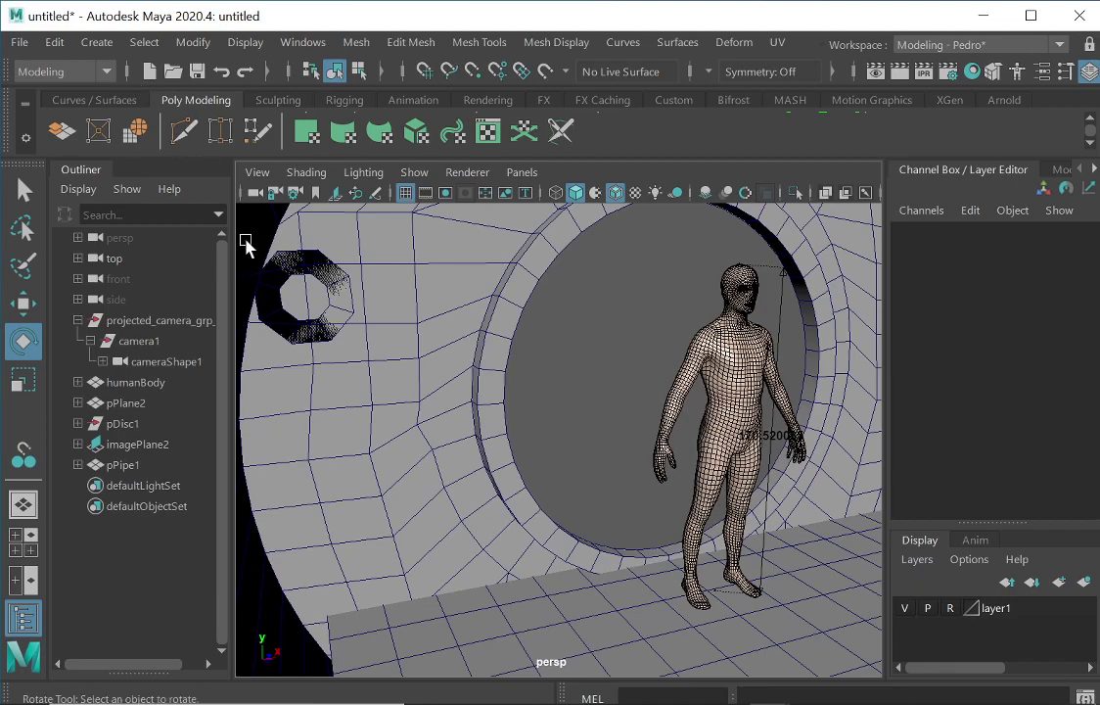
{"action": "left_click", "coordinate": [313, 256]}
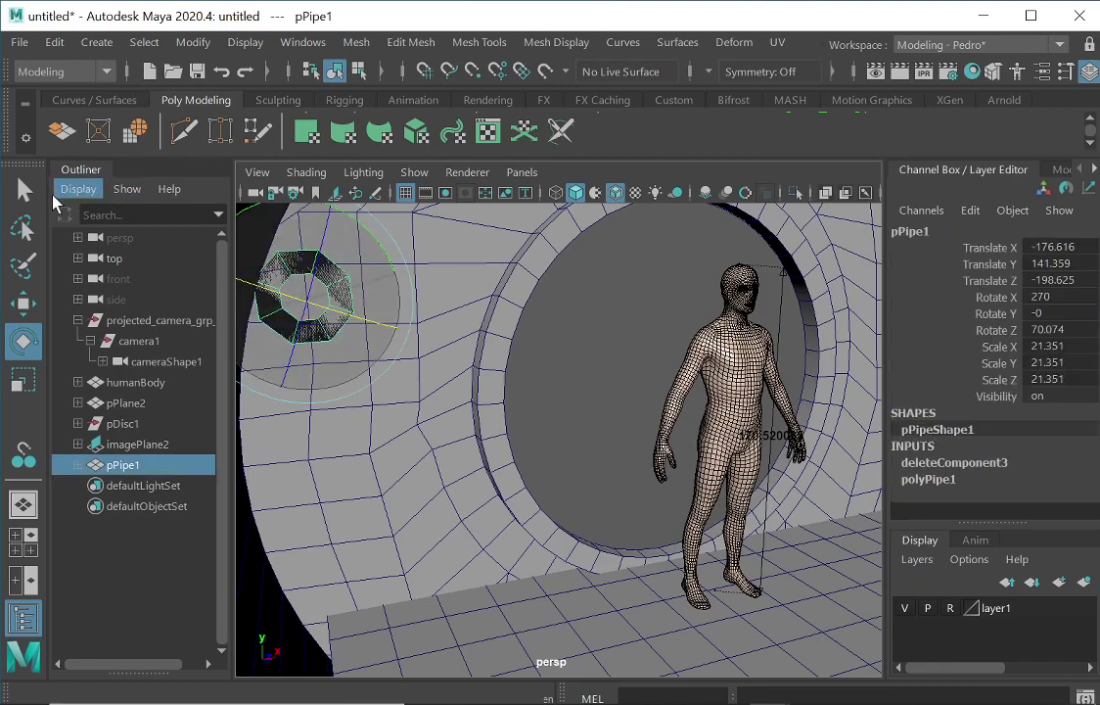
{"action": "left_click", "coordinate": [23, 304]}
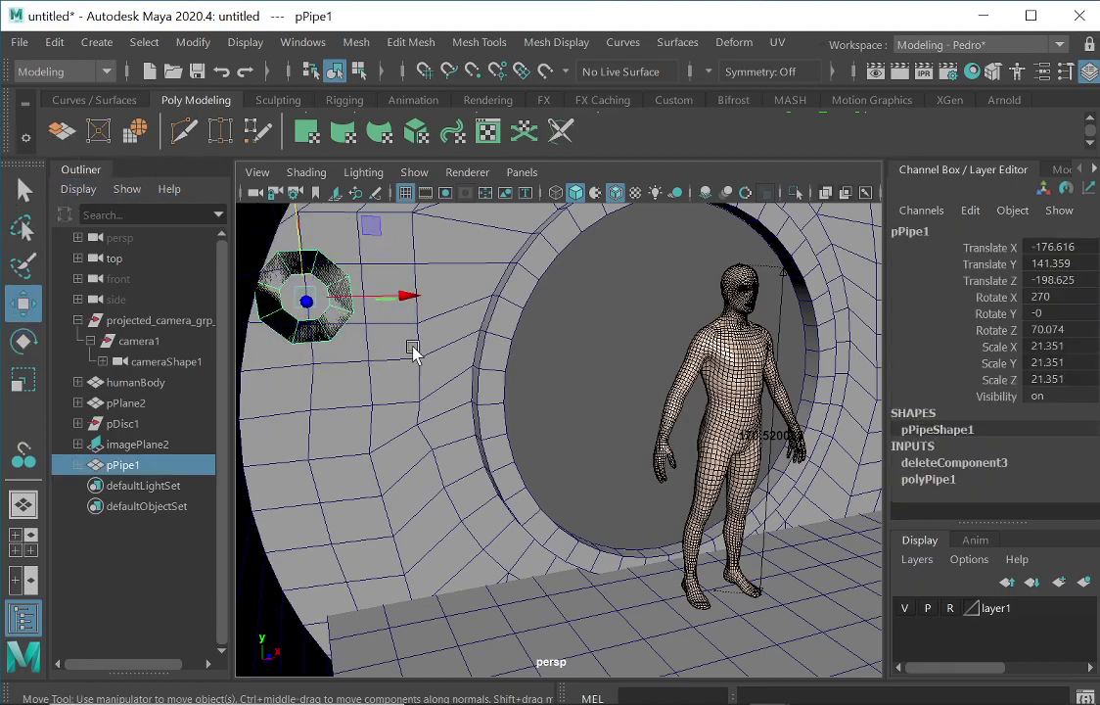
{"action": "left_click_drag", "start_coordinate": [409, 300], "coordinate": [466, 299]}
{"action": "left_click_drag", "start_coordinate": [357, 223], "coordinate": [362, 240]}
{"action": "mouse_move", "coordinate": [428, 321]}
{"action": "left_mouse_down", "text": "alt"}
{"action": "mouse_move", "coordinate": [444, 347]}
{"action": "mouse_move", "coordinate": [430, 334]}
{"action": "left_mouse_up", "text": "alt"}
- Switch the wall mesh to face selection and select the four wall faces behind the ring
{"action": "right_click", "coordinate": [337, 279]}
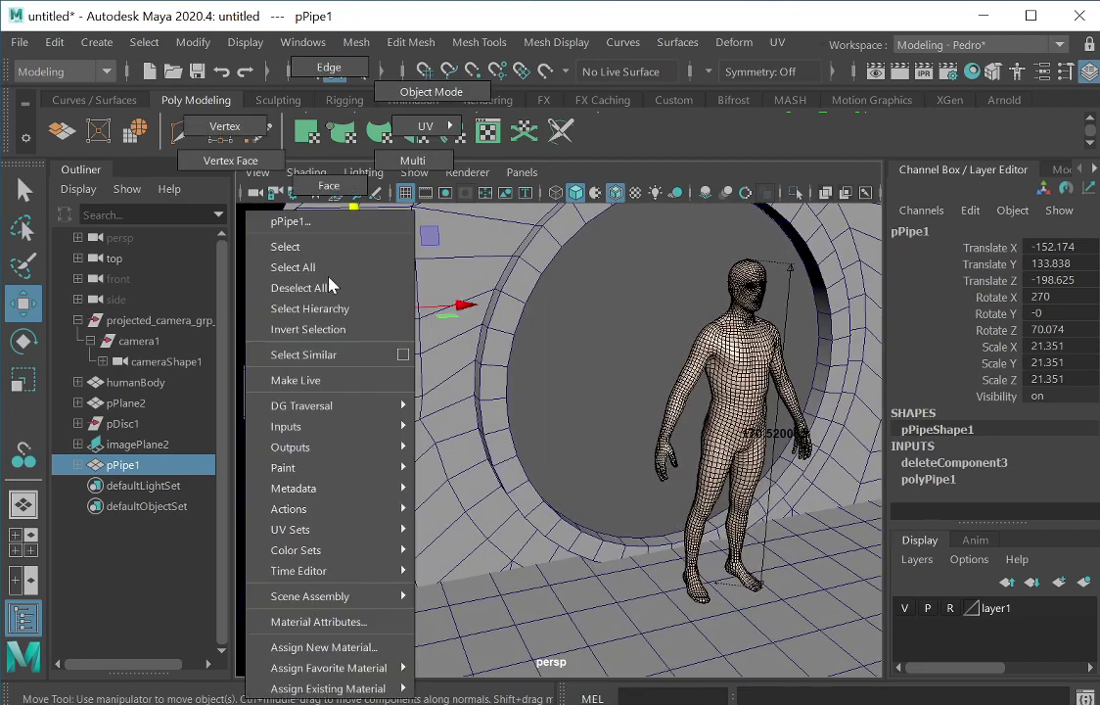
{"action": "left_click", "coordinate": [328, 183]}
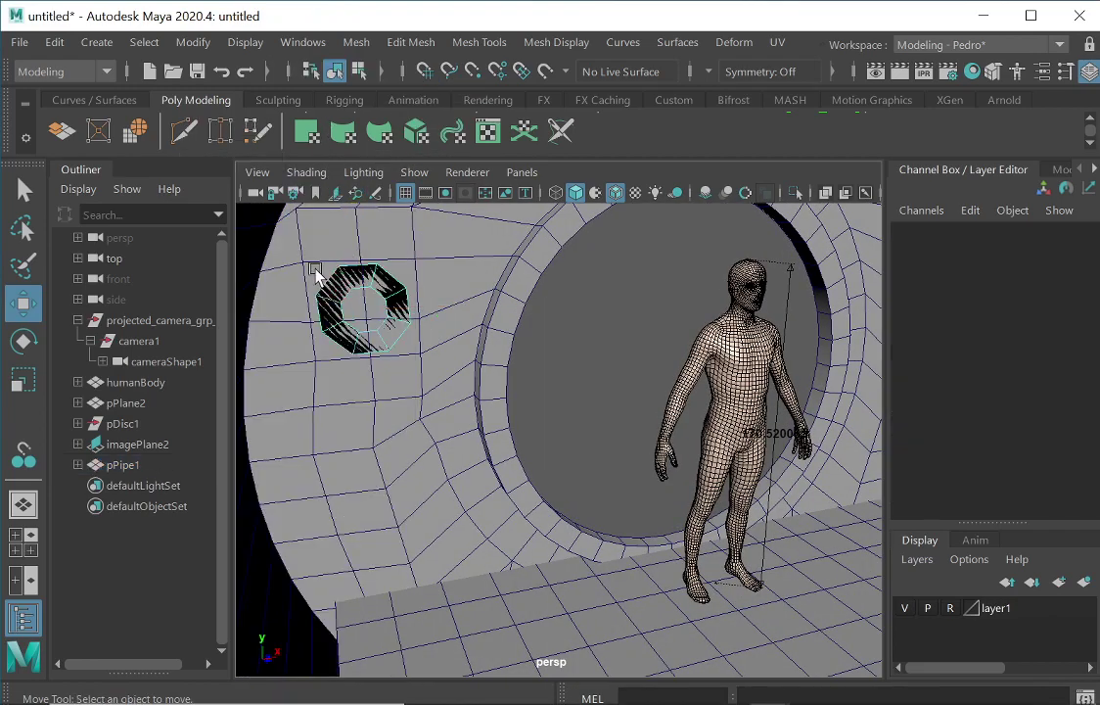
{"action": "left_click", "coordinate": [327, 268]}
{"action": "right_click", "coordinate": [323, 278]}
{"action": "left_click", "coordinate": [319, 184]}
{"action": "left_click", "coordinate": [399, 281]}
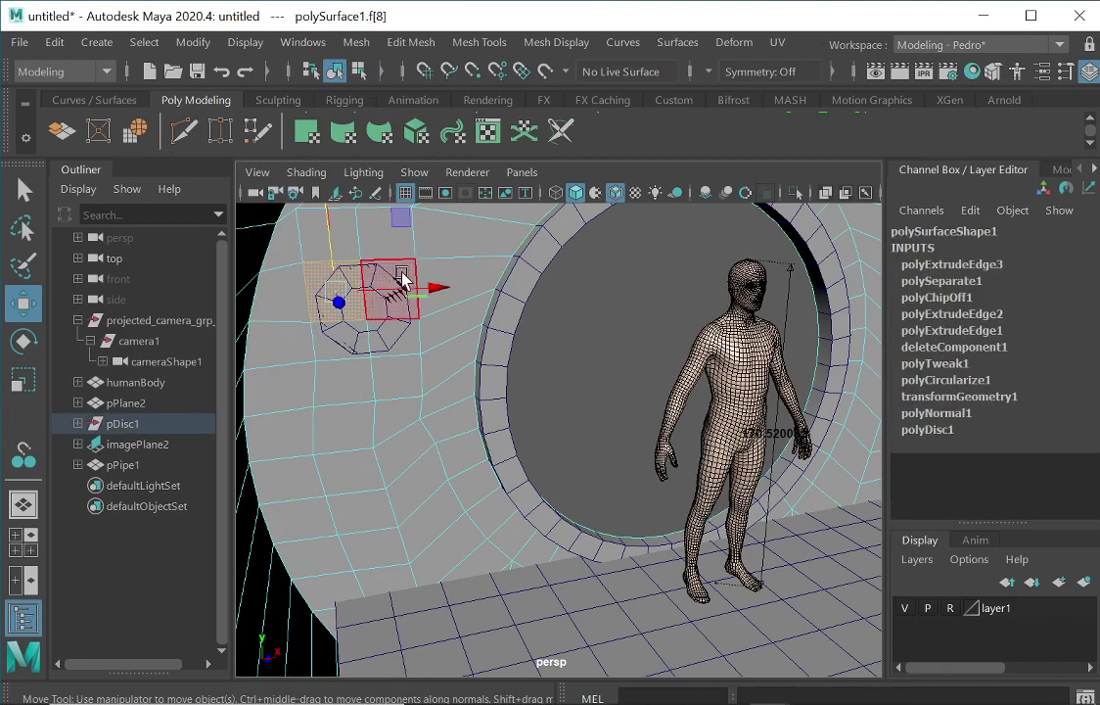
{"action": "left_click", "coordinate": [409, 268], "text": "shift"}
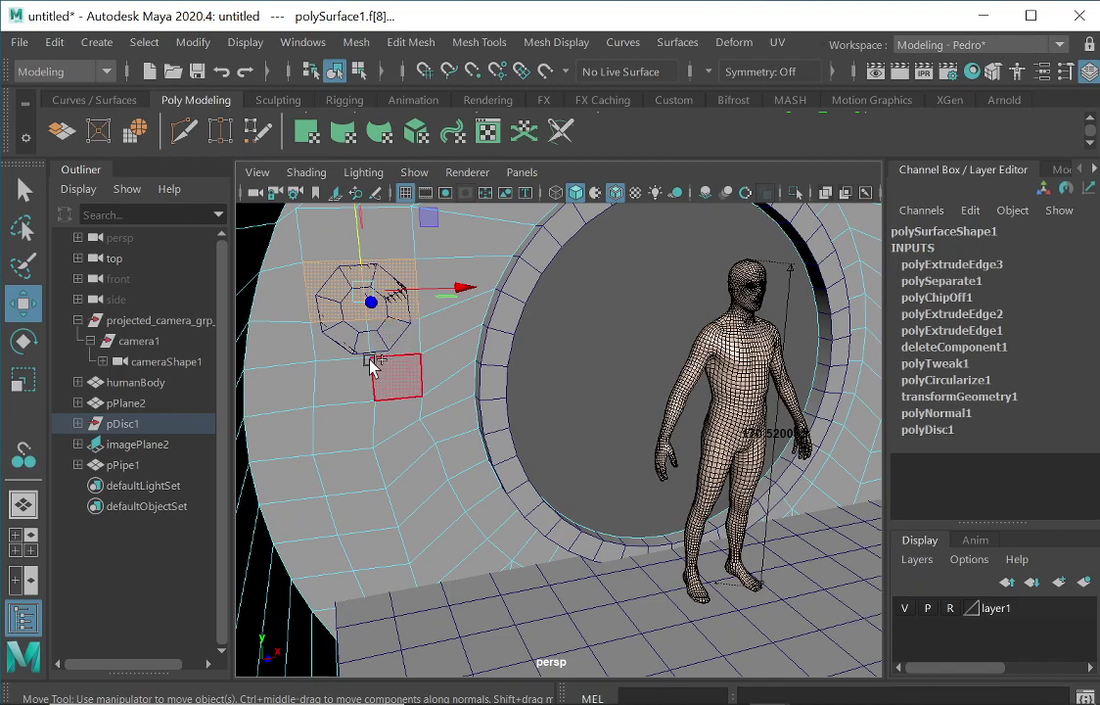
{"action": "left_click", "coordinate": [332, 341], "text": "shift"}
{"action": "left_click", "coordinate": [402, 337], "text": "shift"}
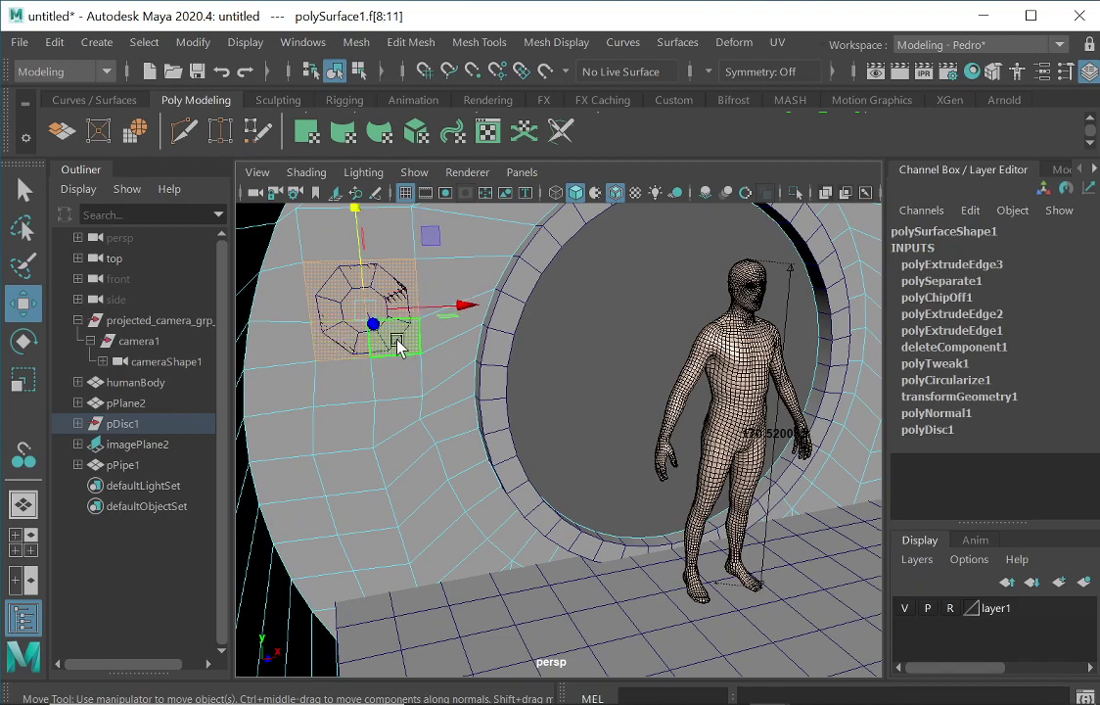
- Delete the four selected wall faces behind the ring and reverse the ring's normals
{"action": "key", "text": "Delete"}
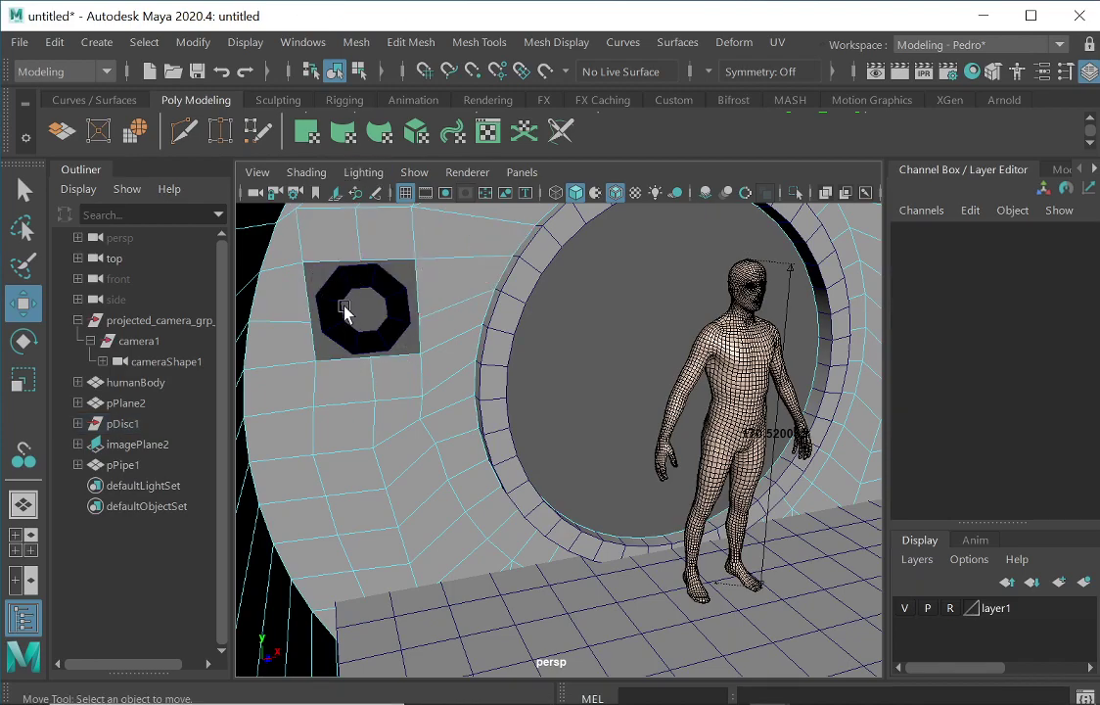
{"action": "left_click", "coordinate": [322, 279]}
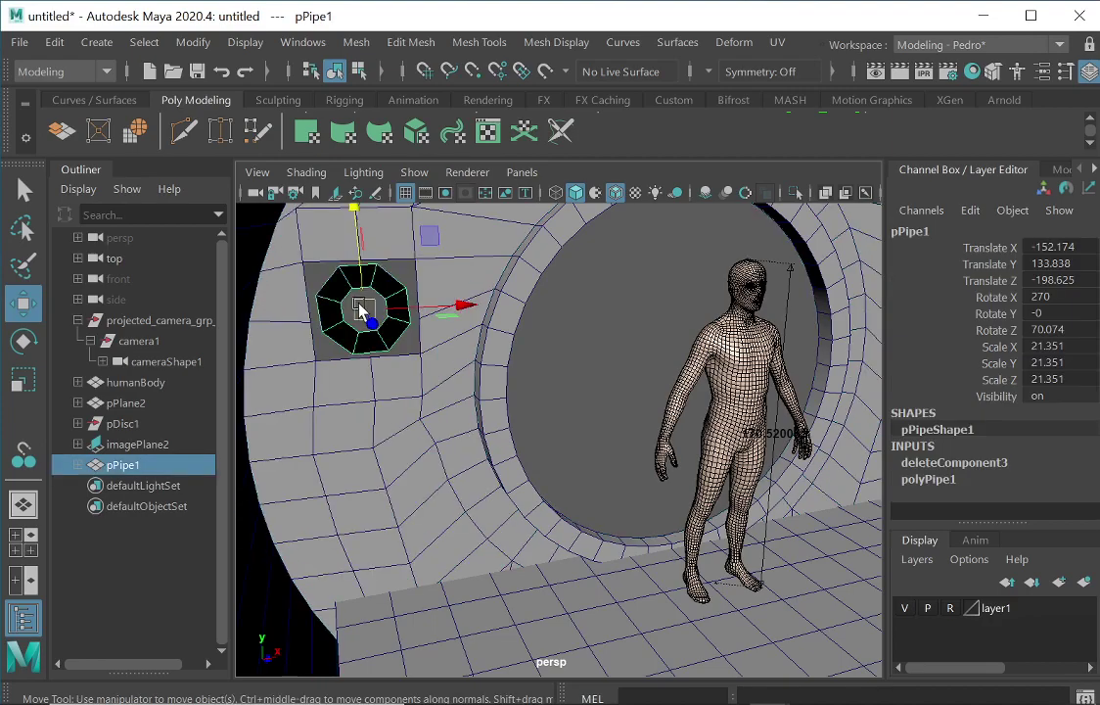
{"action": "left_click", "coordinate": [479, 42]}
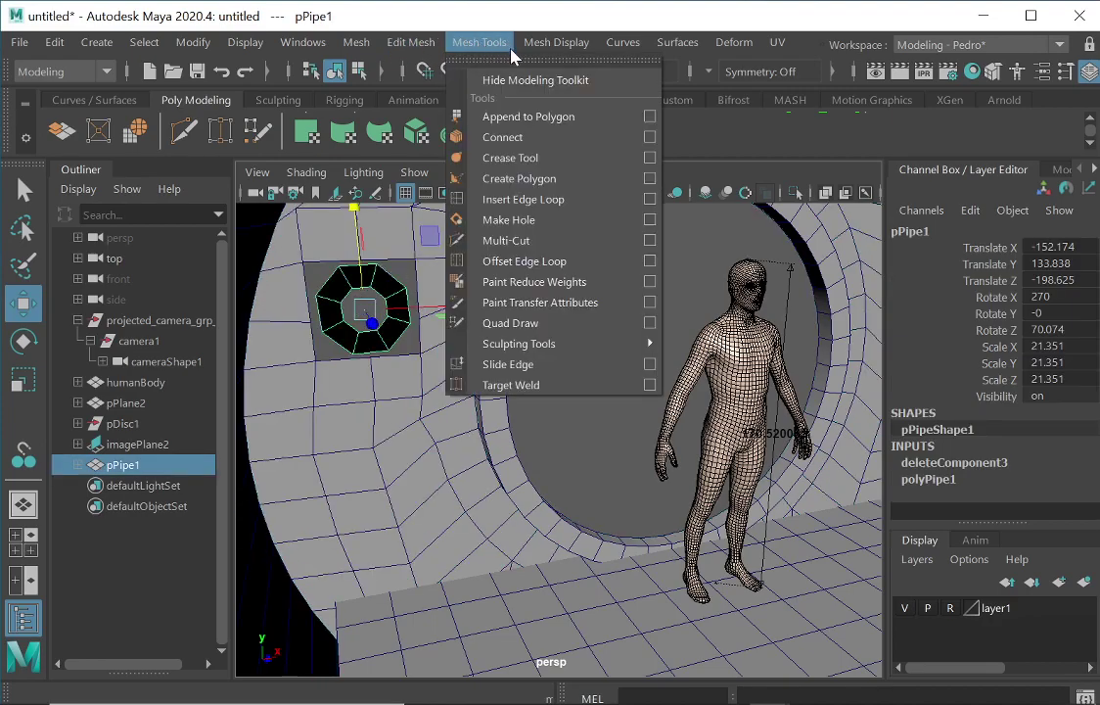
{"action": "mouse_move", "coordinate": [556, 42]}
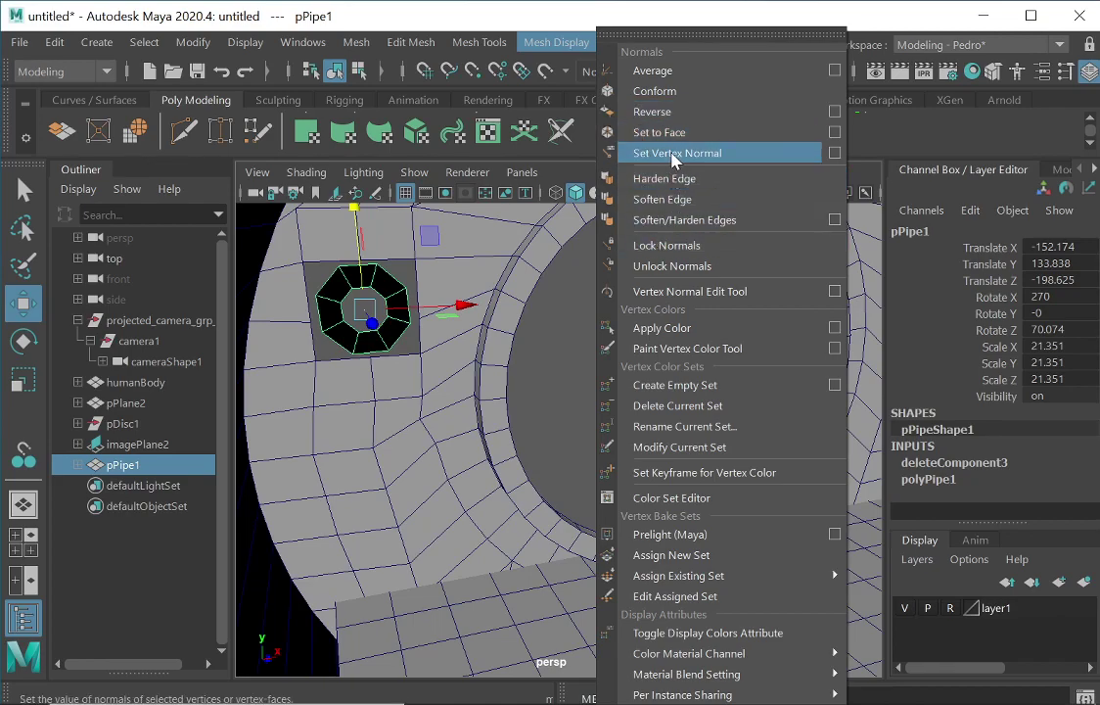
{"action": "left_click", "coordinate": [665, 116]}
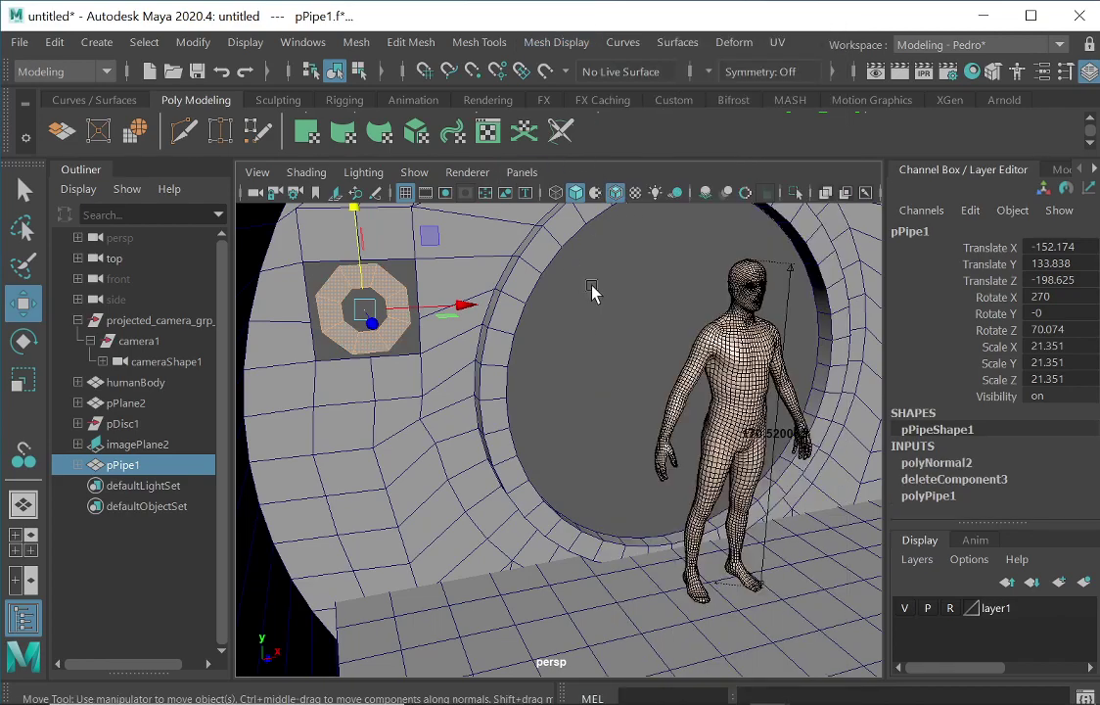
{"action": "left_click", "coordinate": [592, 289]}
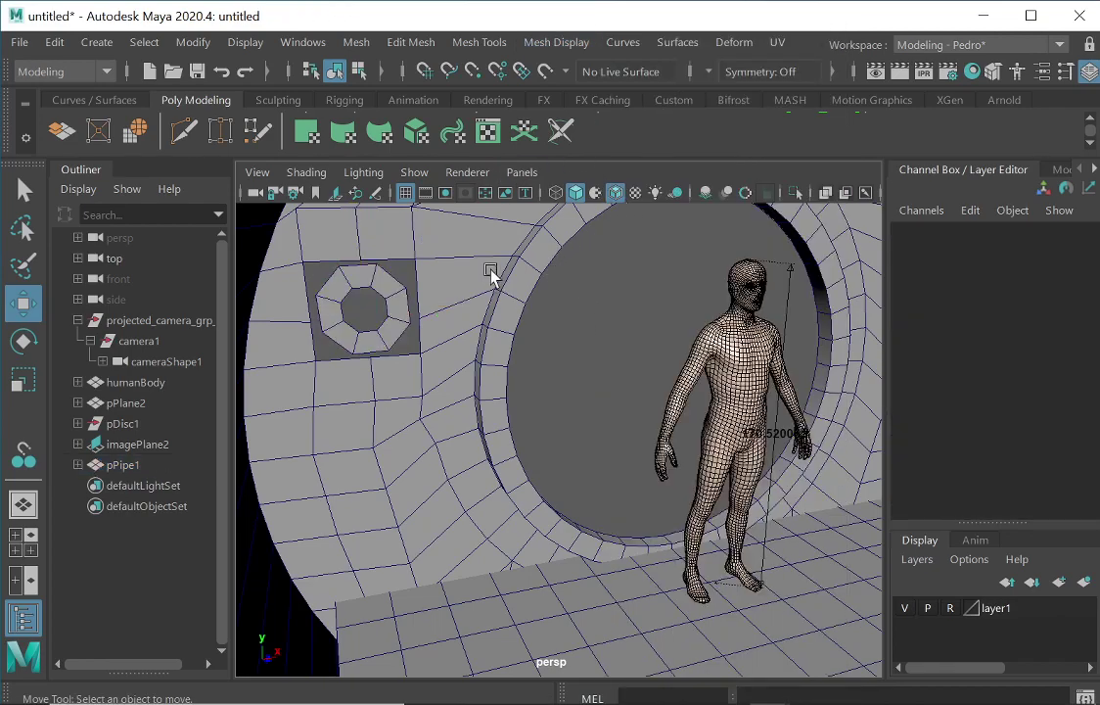
- Combine the ring and the entrance wall into a single mesh
{"action": "left_click", "coordinate": [384, 308]}
{"action": "left_click", "coordinate": [192, 42]}
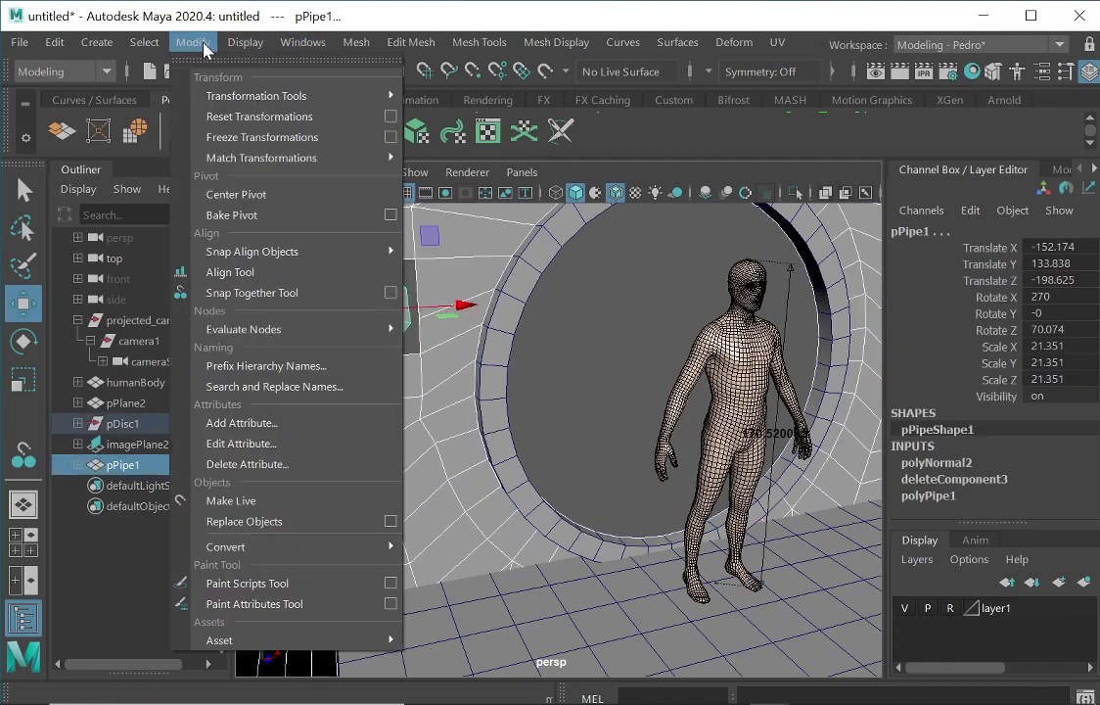
{"action": "mouse_move", "coordinate": [348, 44]}
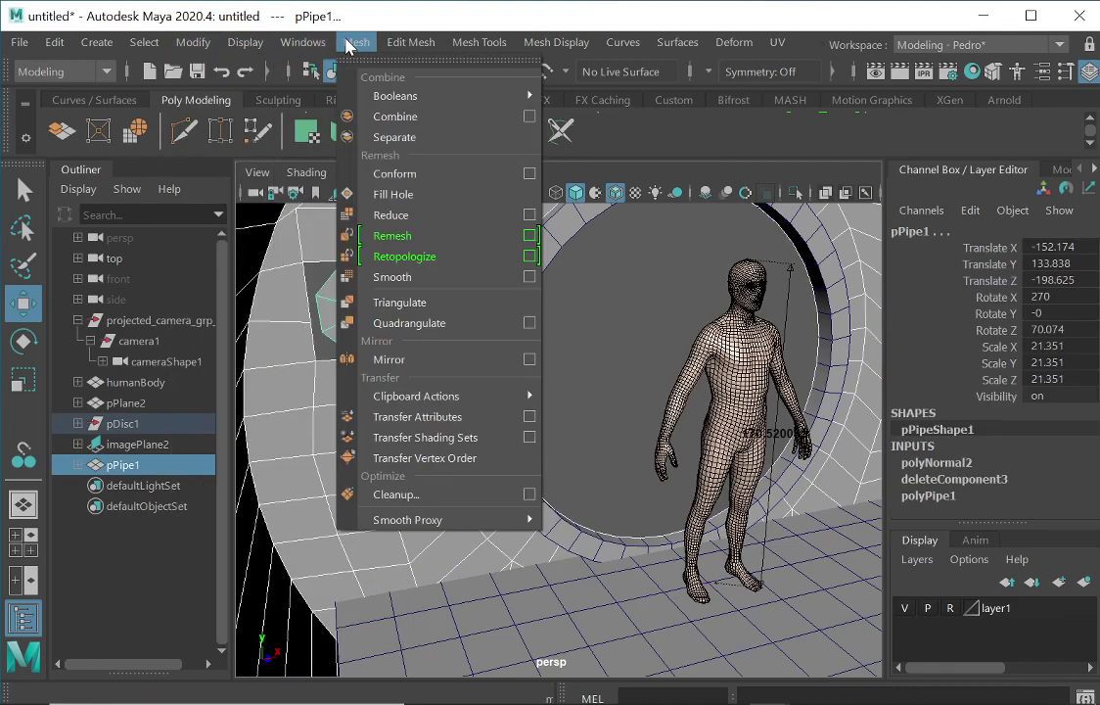
{"action": "left_click", "coordinate": [395, 117]}
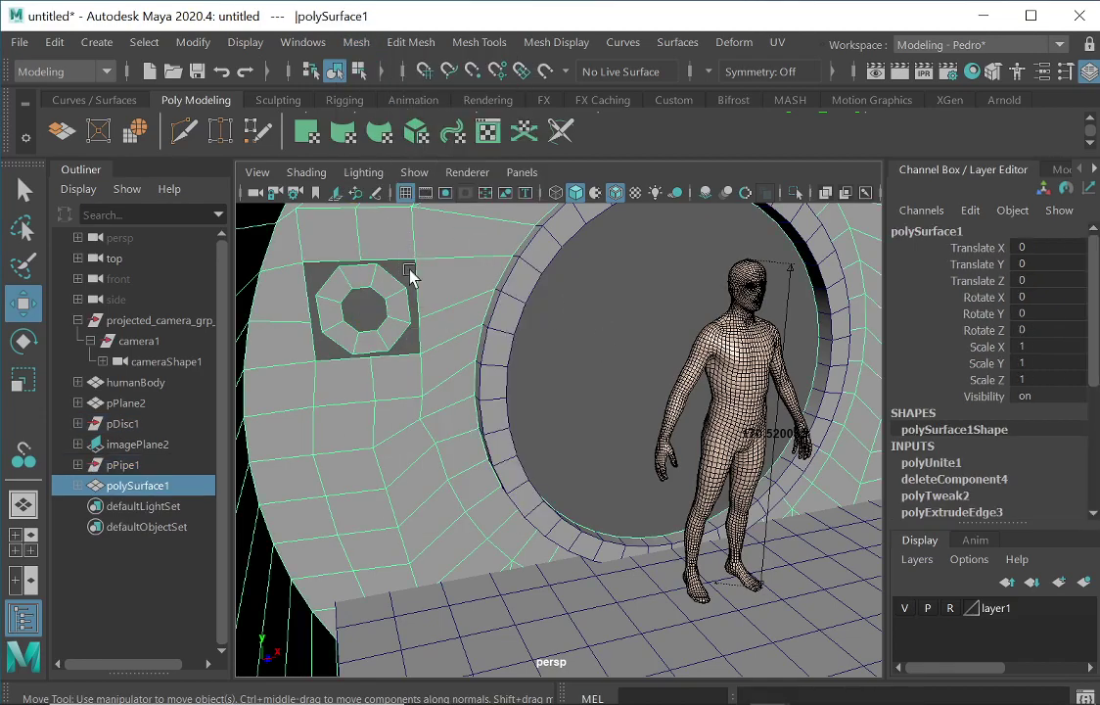
{"action": "left_click_drag", "start_coordinate": [624, 280], "coordinate": [618, 315]}
{"action": "left_click", "coordinate": [363, 384]}
{"action": "left_click_drag", "start_coordinate": [393, 281], "coordinate": [430, 306], "text": "alt"}
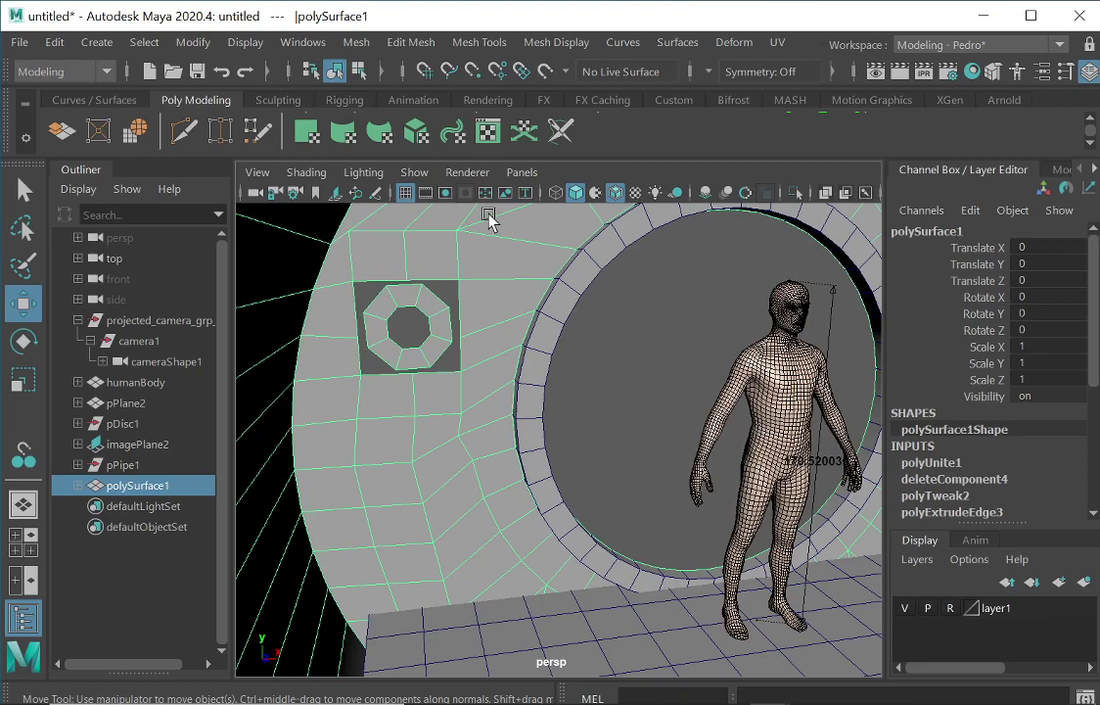
- Switch the combined mesh to face selection and select all eight faces of the ring
{"action": "right_click_drag", "start_coordinate": [409, 311], "coordinate": [418, 189]}
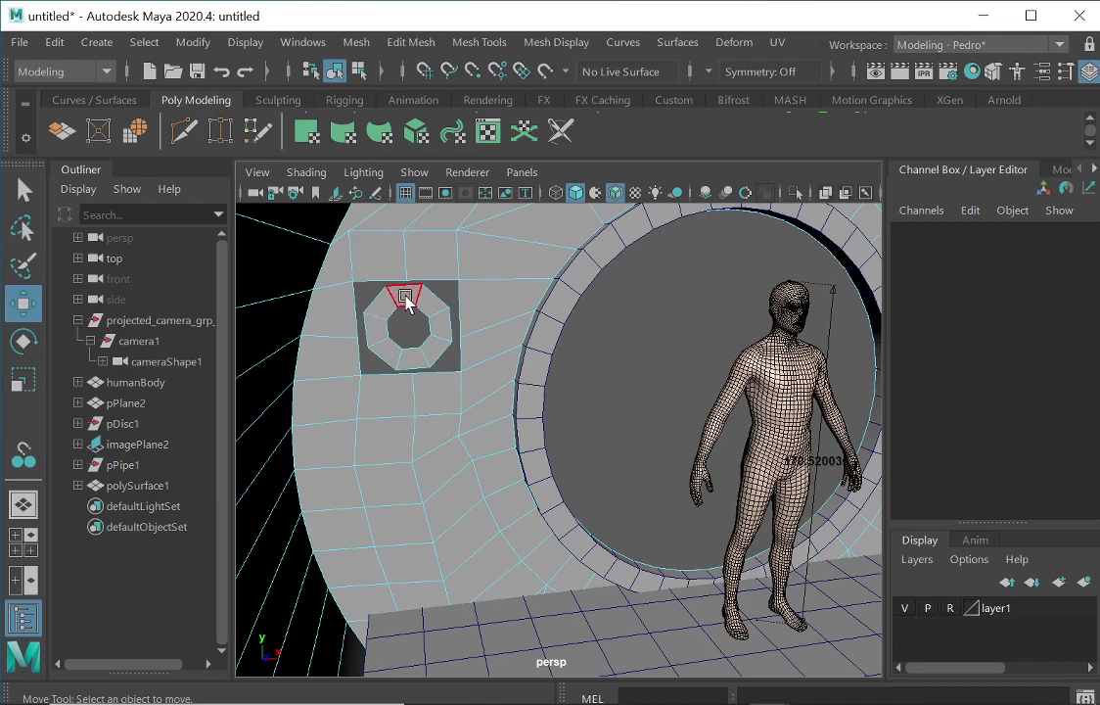
{"action": "left_click", "coordinate": [407, 304]}
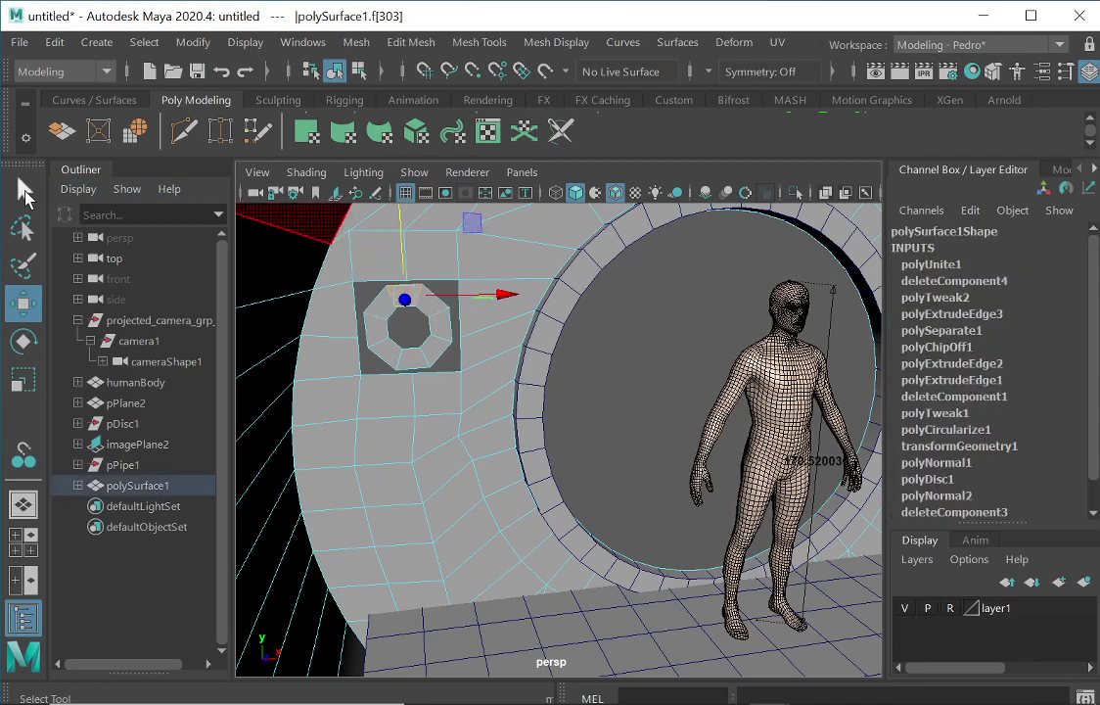
{"action": "key", "text": "q"}
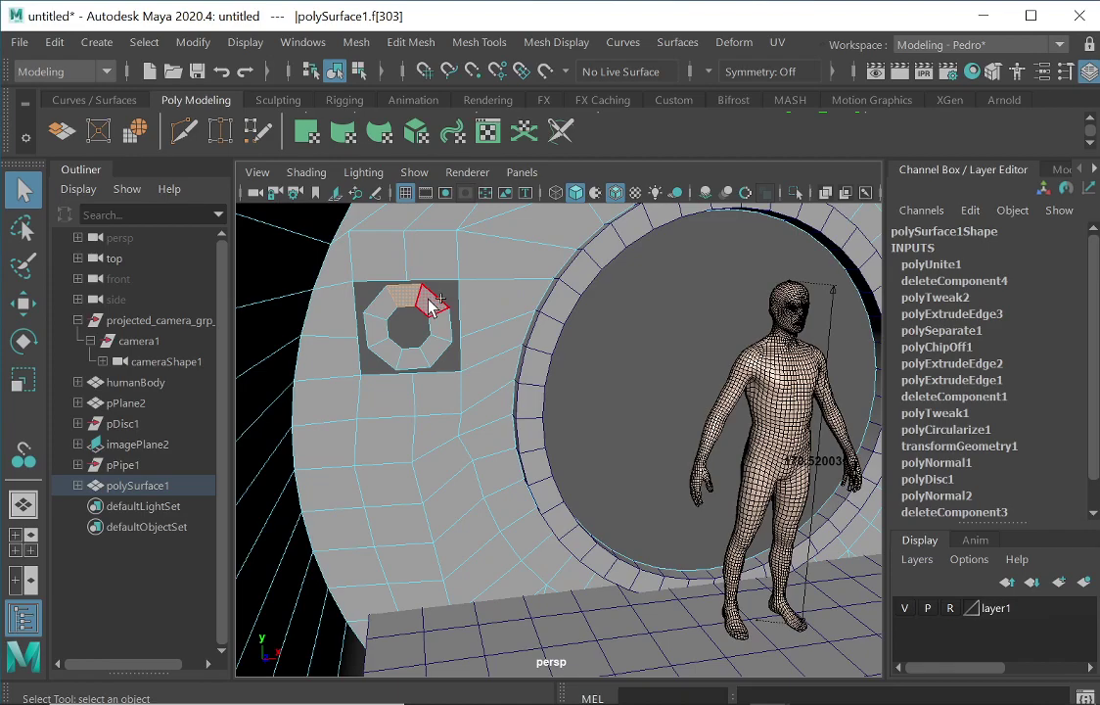
{"action": "mouse_move", "coordinate": [439, 331]}
{"action": "left_mouse_down"}
{"action": "mouse_move", "coordinate": [423, 361]}
{"action": "mouse_move", "coordinate": [405, 348]}
{"action": "mouse_move", "coordinate": [385, 316]}
{"action": "mouse_move", "coordinate": [396, 296]}
{"action": "left_mouse_up"}
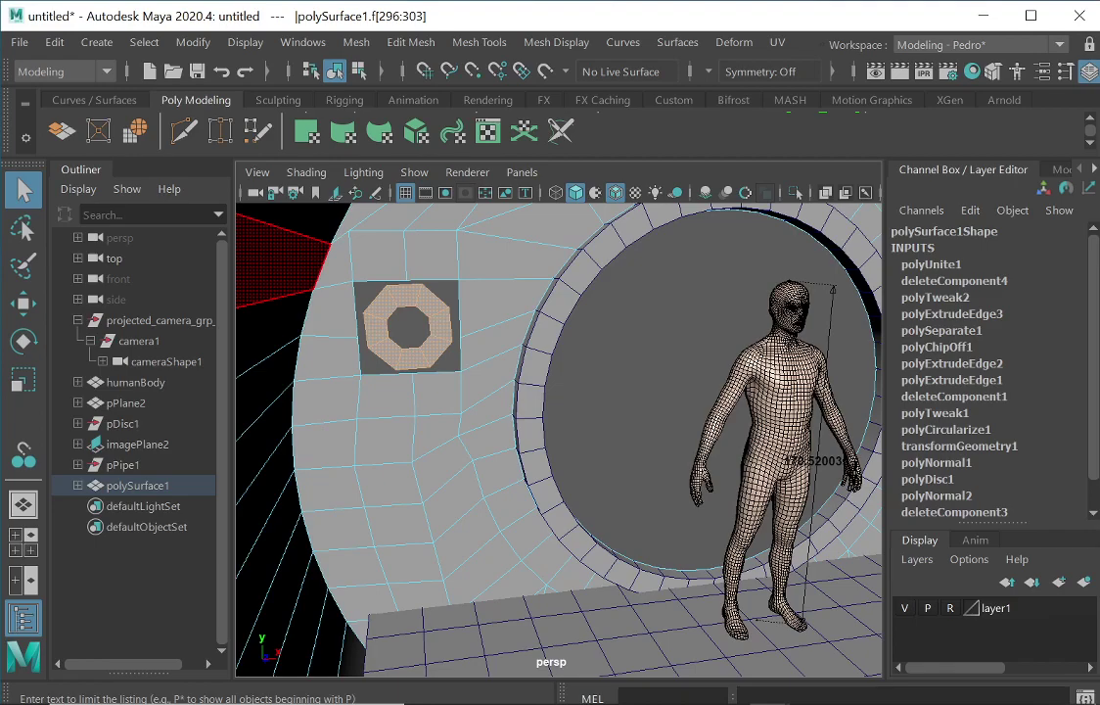
- Rotate the ring faces within the wall plane until one outer corner points roughly straight up
{"action": "left_click", "coordinate": [24, 341]}
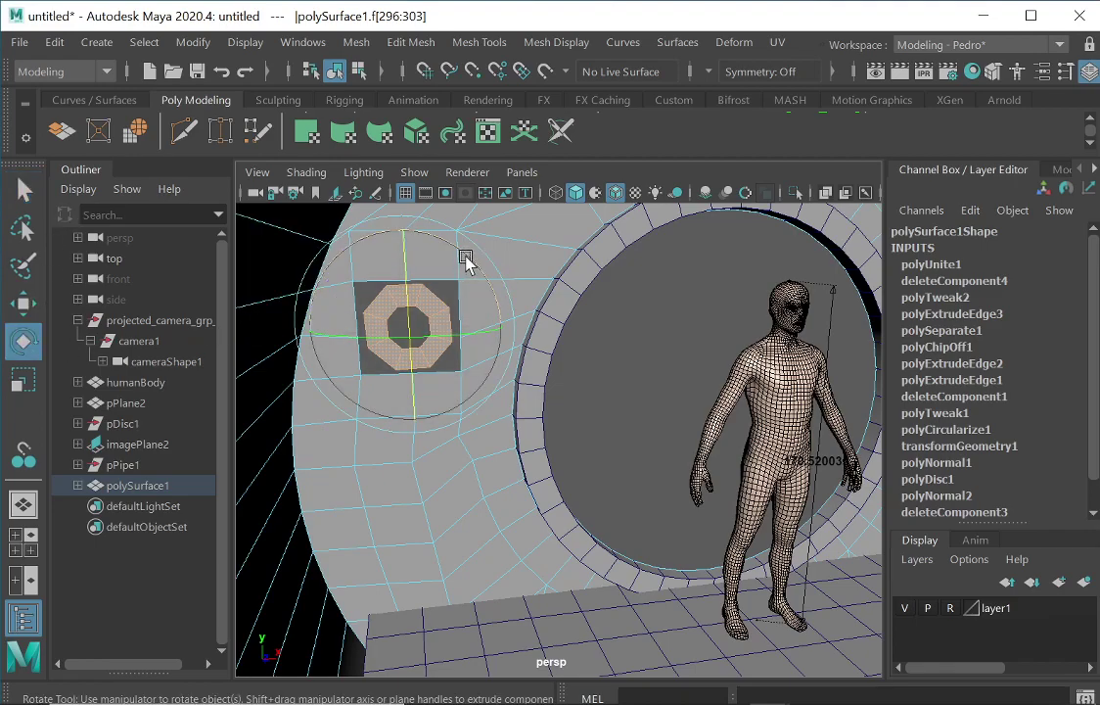
{"action": "left_click_drag", "start_coordinate": [462, 257], "coordinate": [406, 247], "text": "alt"}
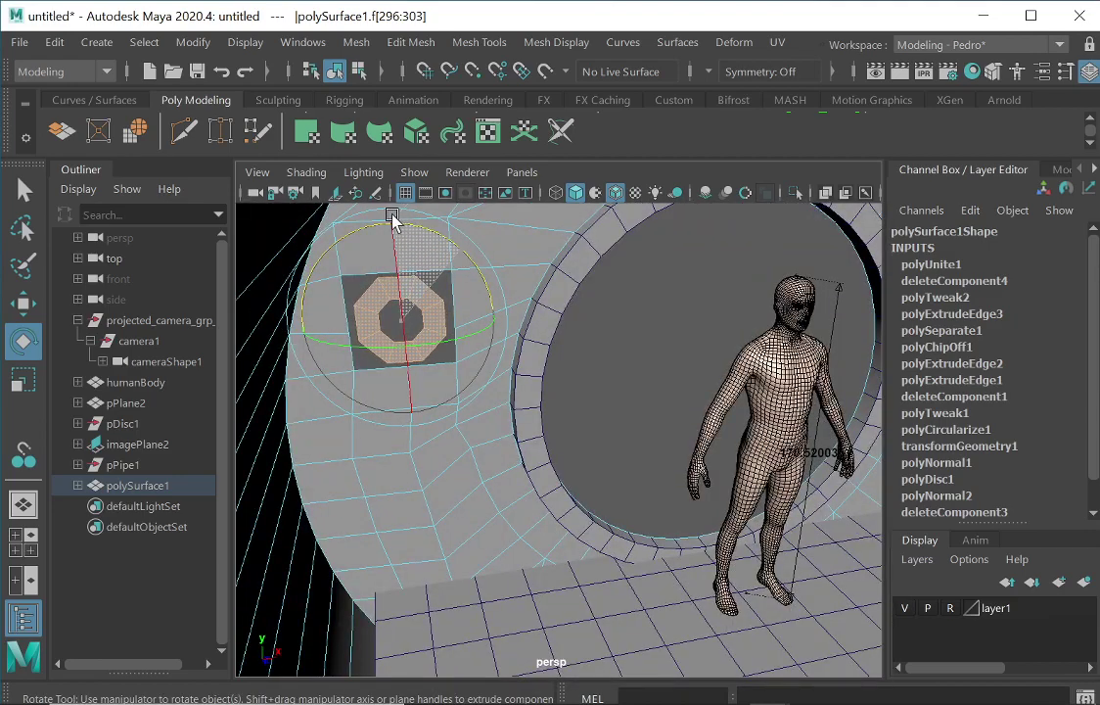
{"action": "left_click_drag", "start_coordinate": [392, 221], "coordinate": [435, 245]}
- Frame the ring in a front orthographic view and fine-tune its rotation so its spokes run exactly vertical and horizontal
{"action": "key", "text": "space"}
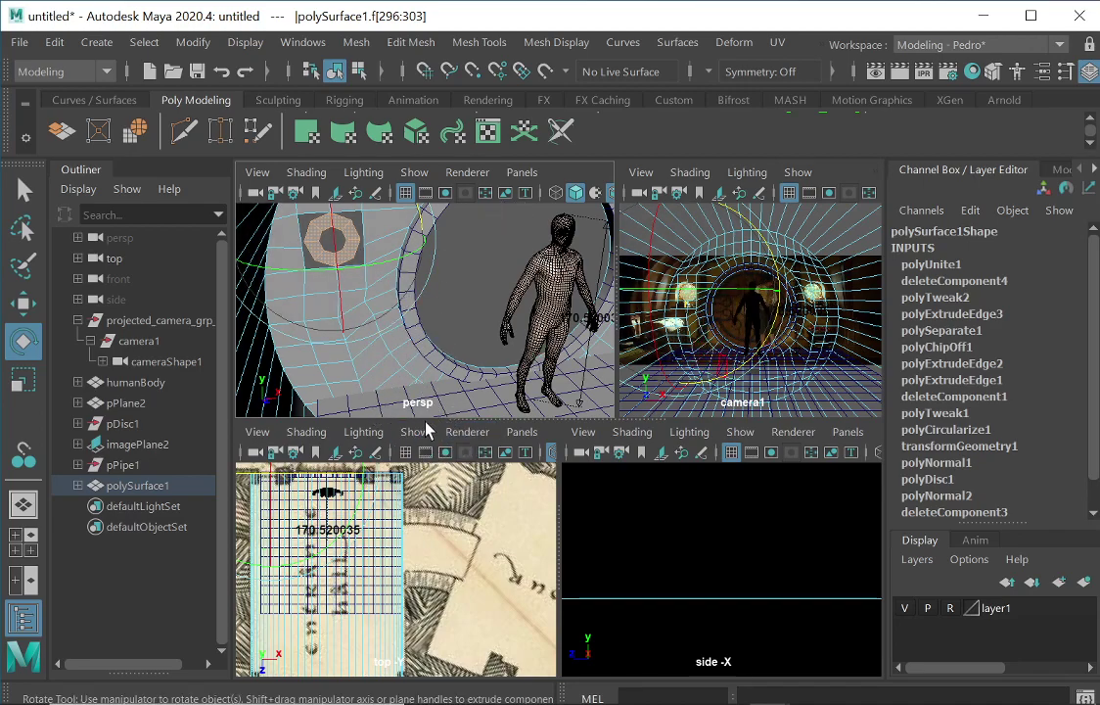
{"action": "left_click", "coordinate": [522, 432]}
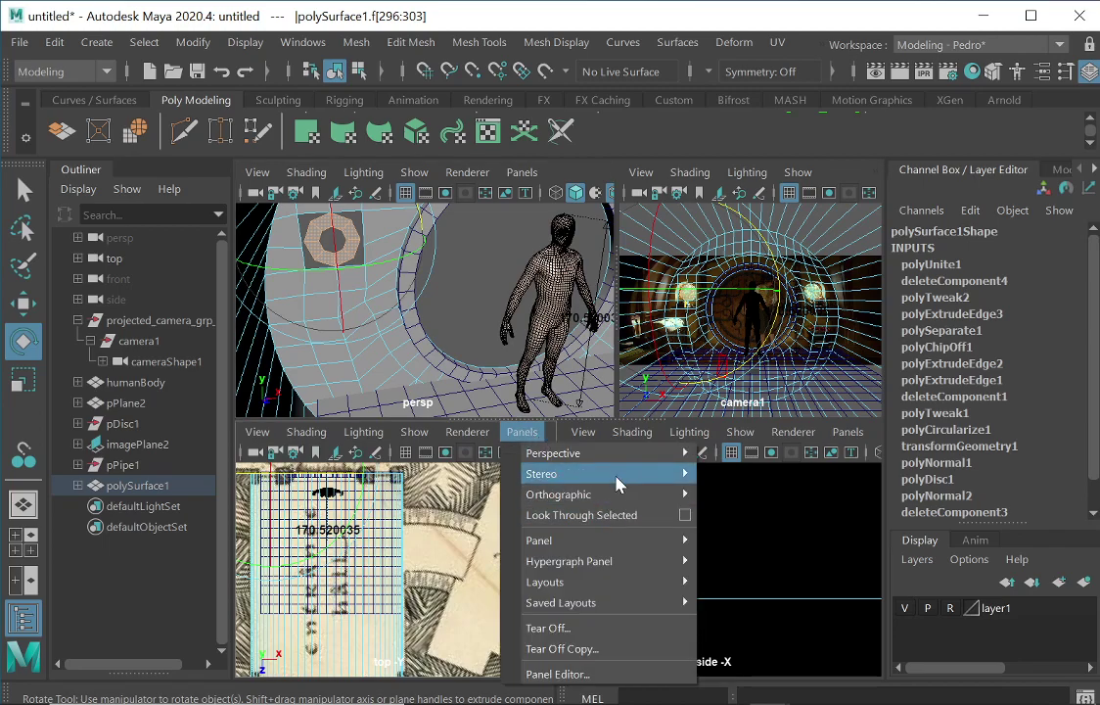
{"action": "mouse_move", "coordinate": [632, 504]}
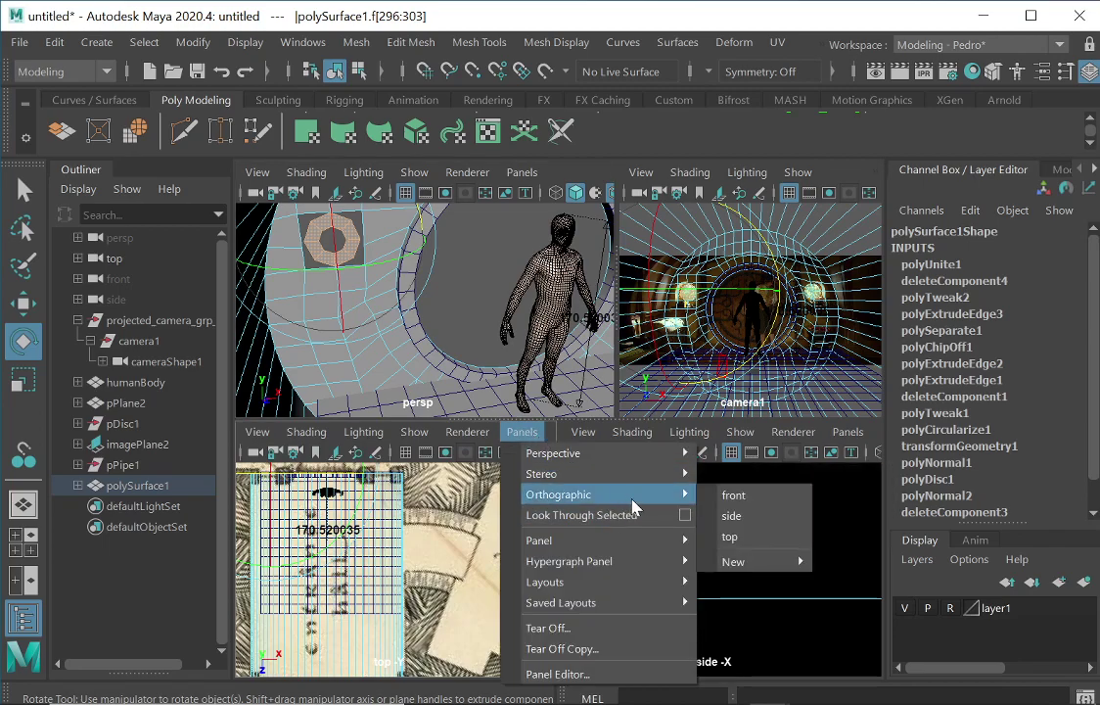
{"action": "left_click", "coordinate": [733, 495]}
{"action": "key", "text": "f"}
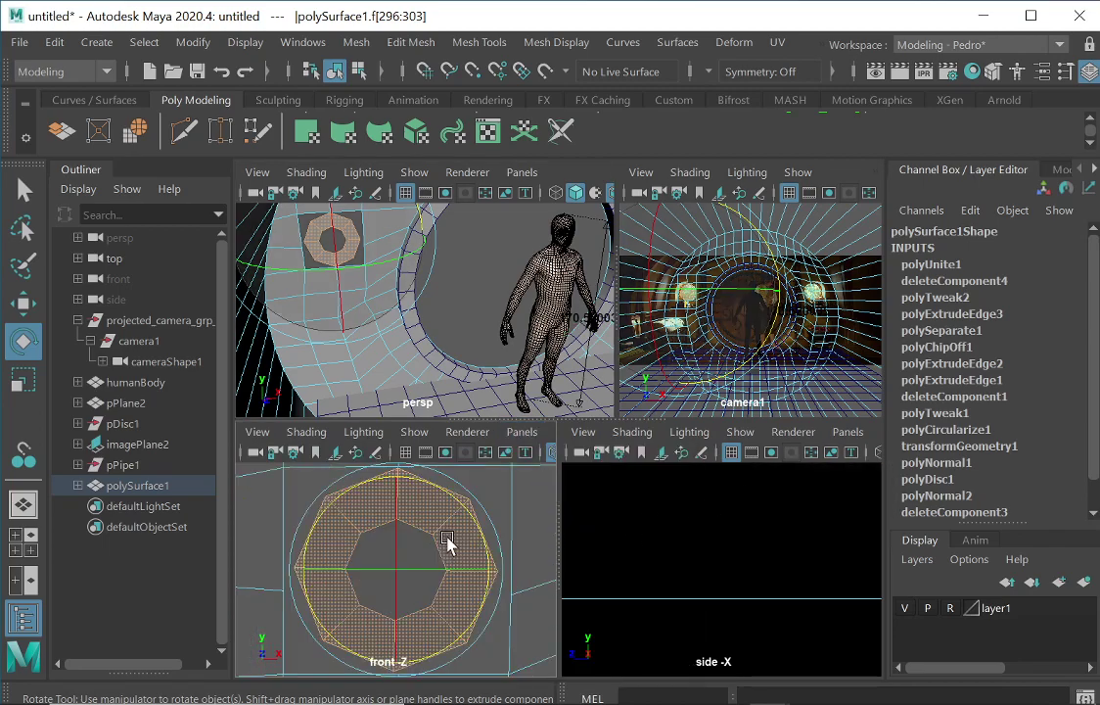
{"action": "key", "text": "space"}
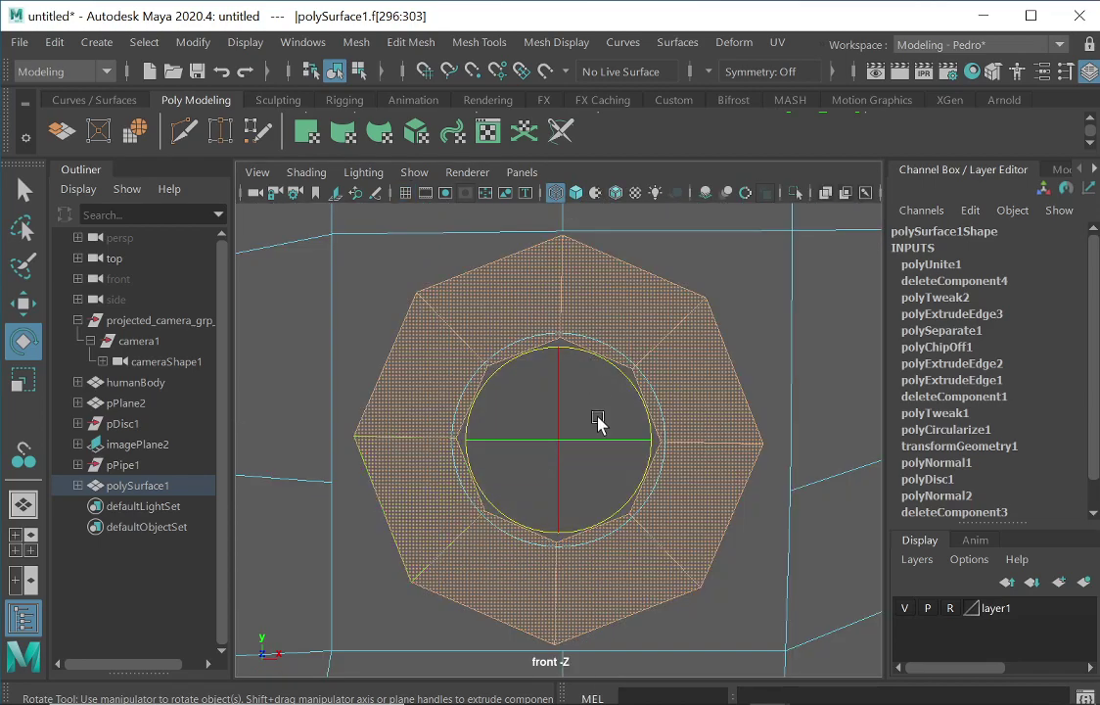
{"action": "left_click_drag", "start_coordinate": [576, 348], "coordinate": [570, 345]}
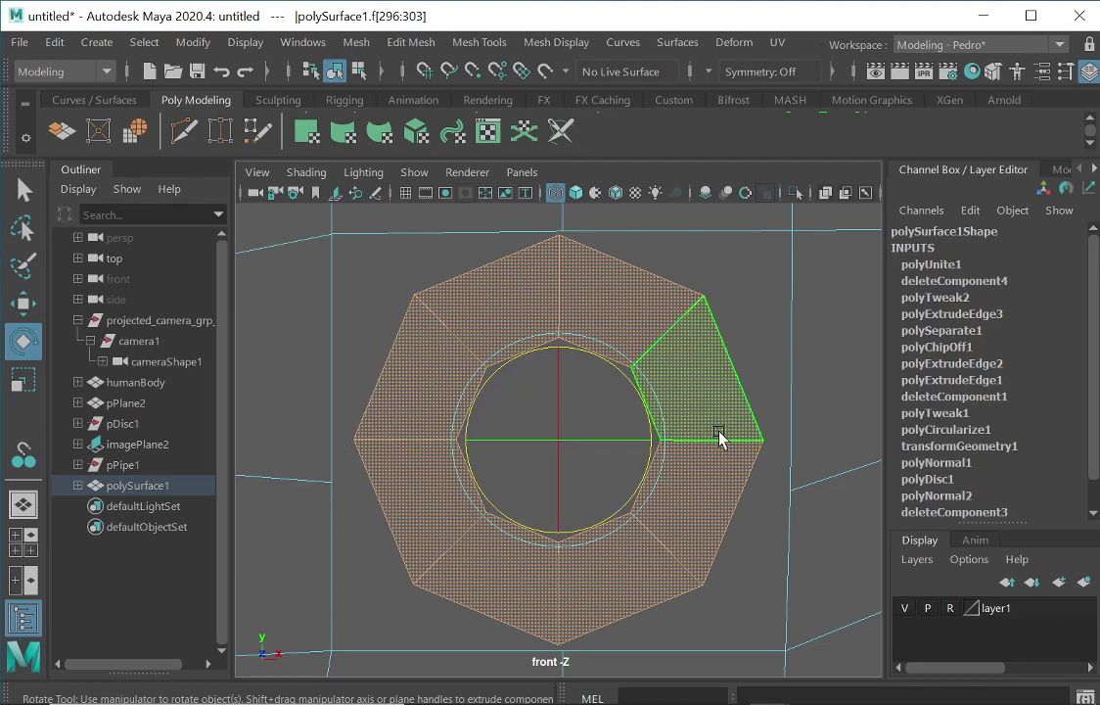
- Move the four mid-side vertices of the square wall hole in line with the ring's left, bottom, right and top corners
{"action": "right_click_drag", "start_coordinate": [328, 426], "coordinate": [253, 128]}
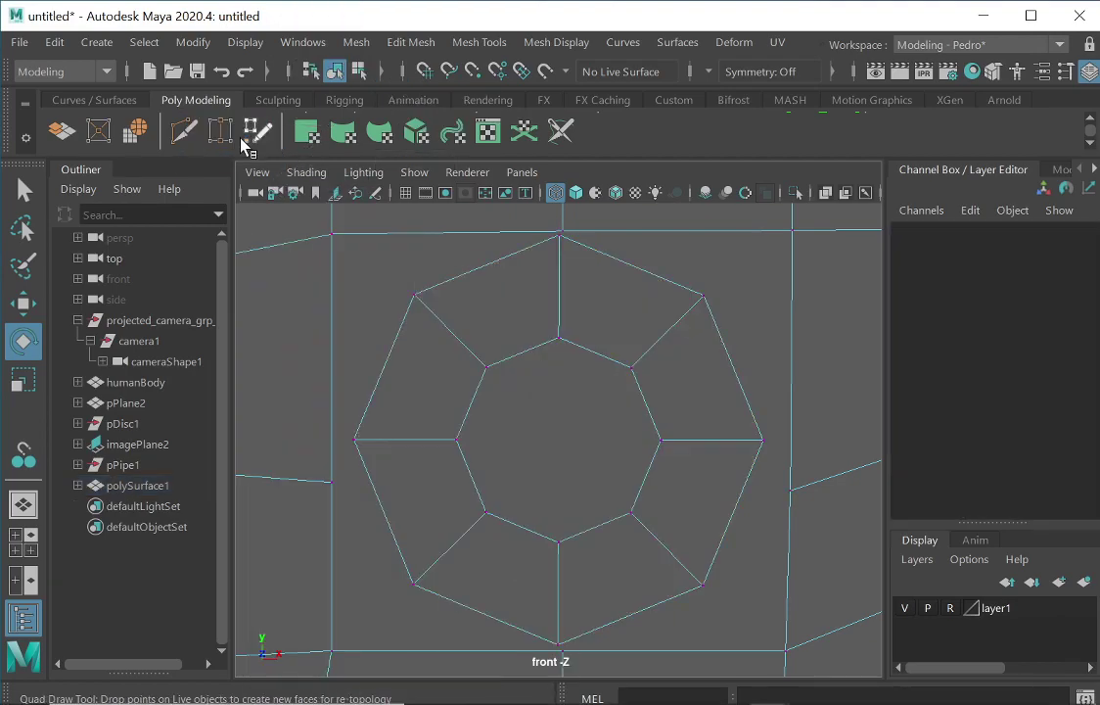
{"action": "left_click", "coordinate": [330, 479]}
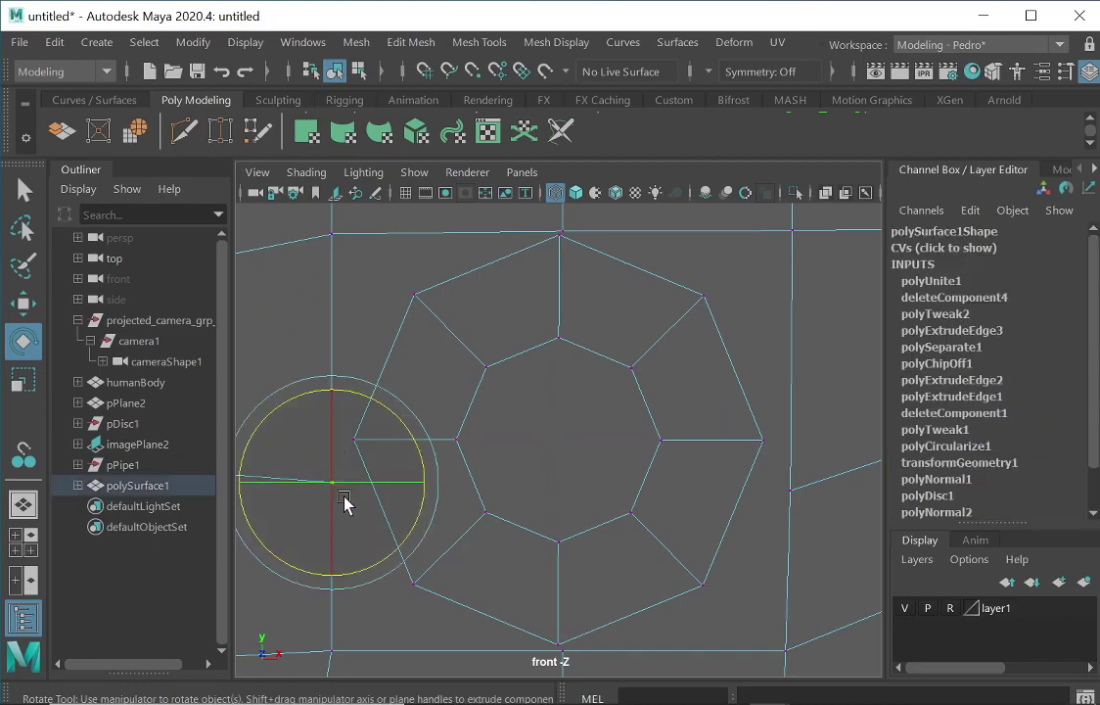
{"action": "left_click", "coordinate": [23, 303]}
{"action": "left_click_drag", "start_coordinate": [330, 374], "coordinate": [323, 333]}
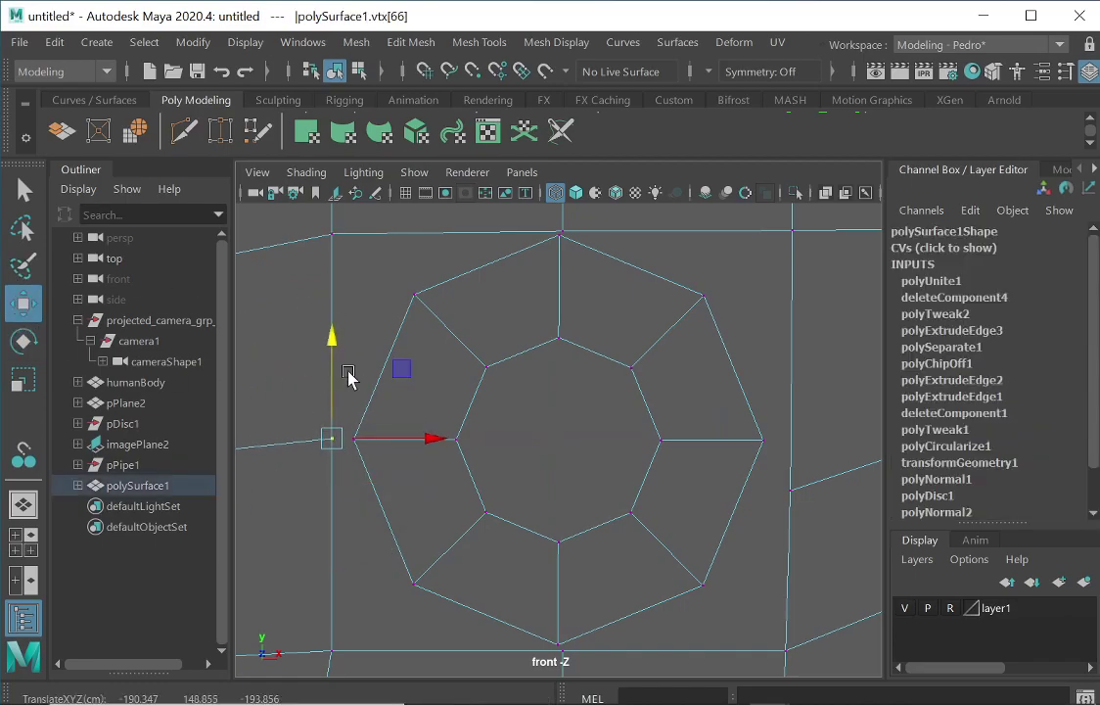
{"action": "left_click", "coordinate": [563, 652]}
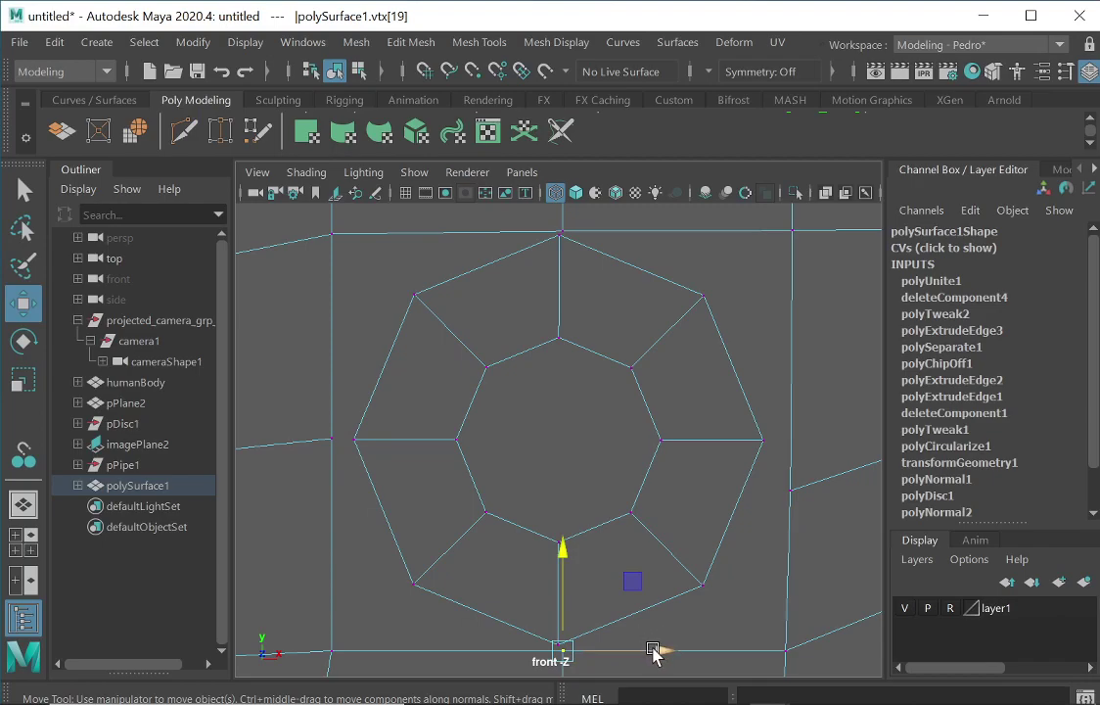
{"action": "left_click_drag", "start_coordinate": [820, 457], "coordinate": [774, 520]}
{"action": "left_click_drag", "start_coordinate": [799, 416], "coordinate": [792, 357]}
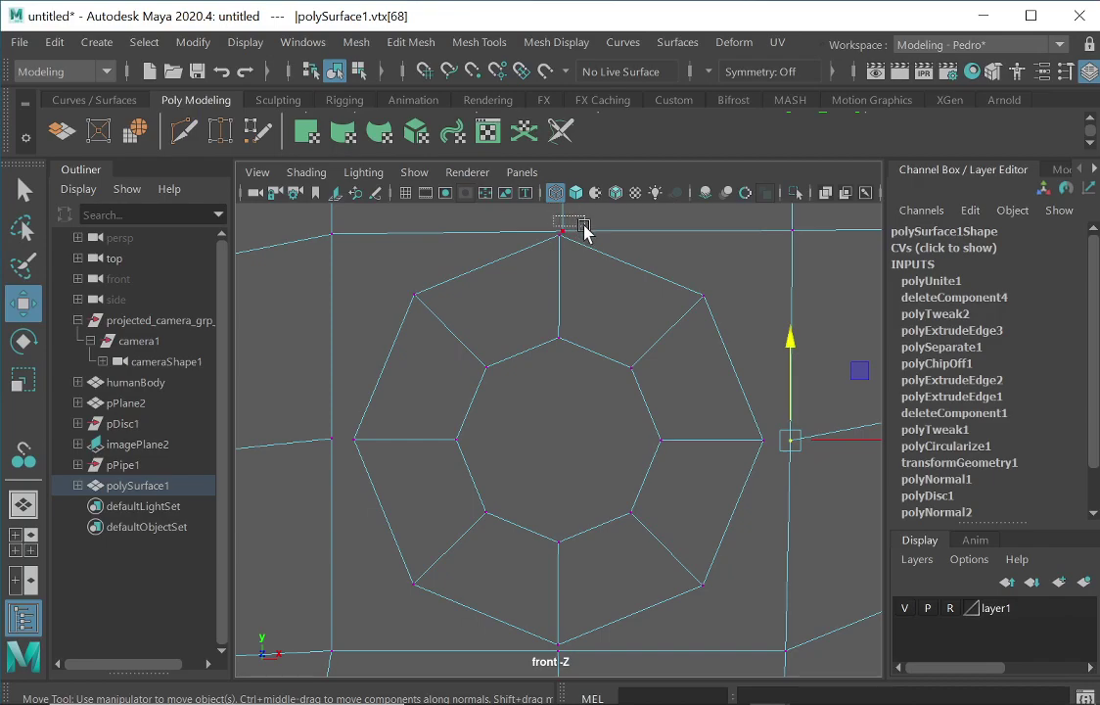
{"action": "left_click_drag", "start_coordinate": [585, 231], "coordinate": [631, 231]}
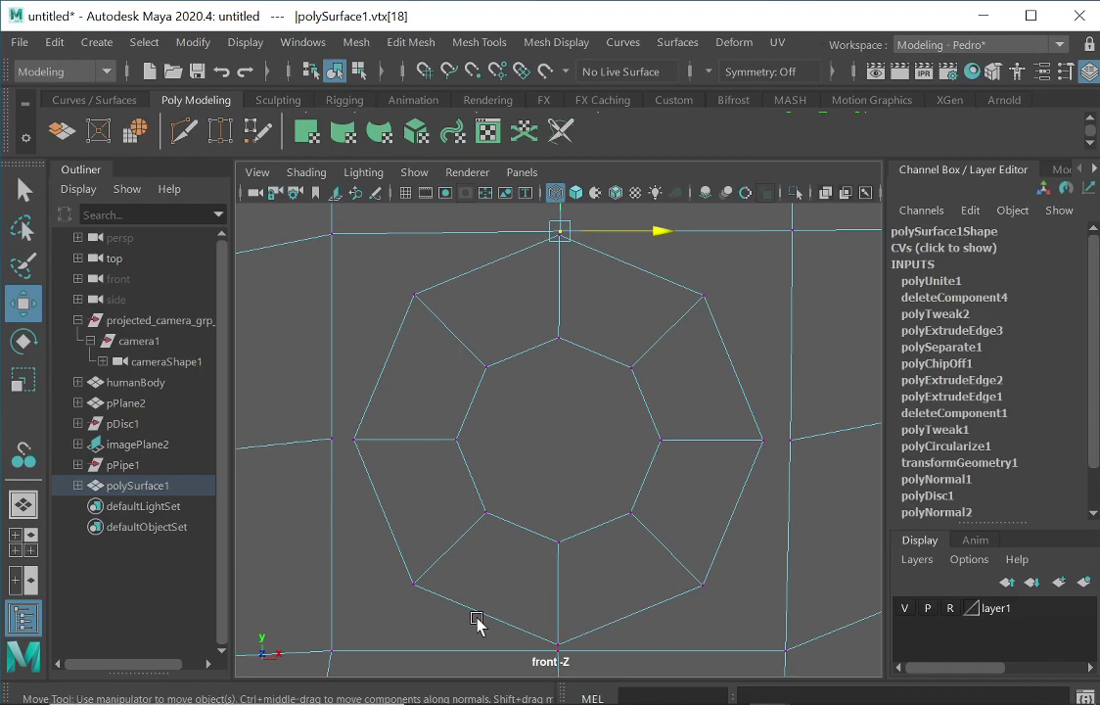
- In the perspective view, bridge the ring's three outer edges clockwise from its top corner to the three facing wall-hole edges
{"action": "right_click_drag", "start_coordinate": [697, 297], "coordinate": [588, 322], "text": "alt"}
{"action": "middle_click_drag", "start_coordinate": [671, 298], "coordinate": [631, 376], "text": "alt"}
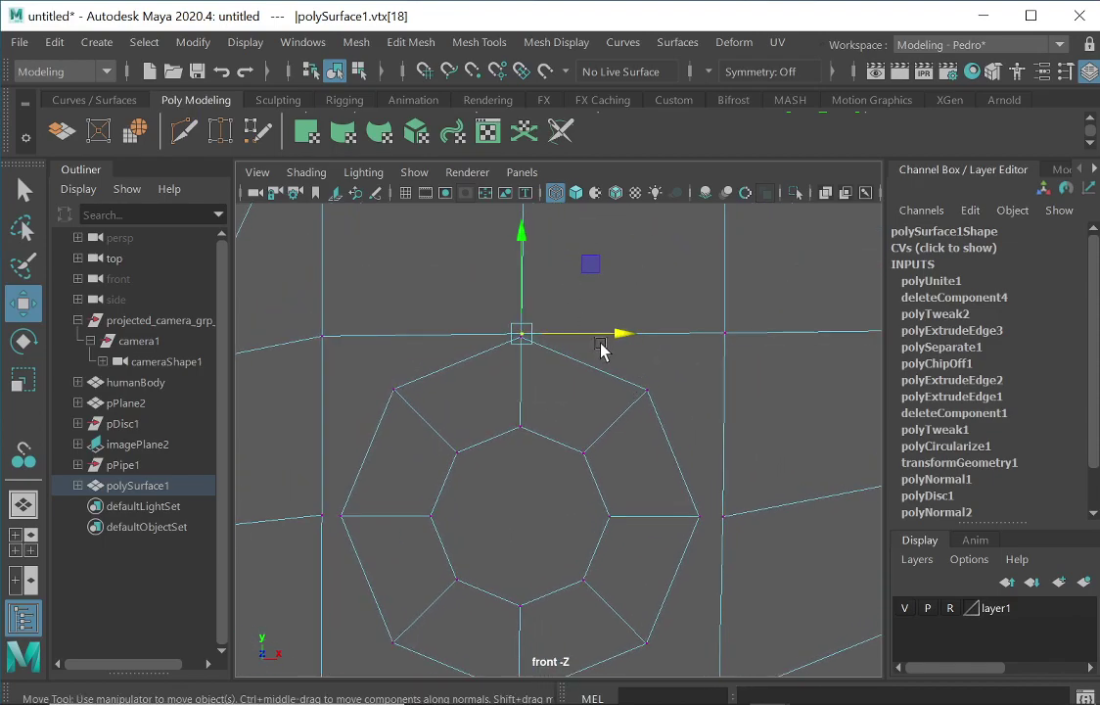
{"action": "key", "text": "space"}
{"action": "key", "text": "space"}
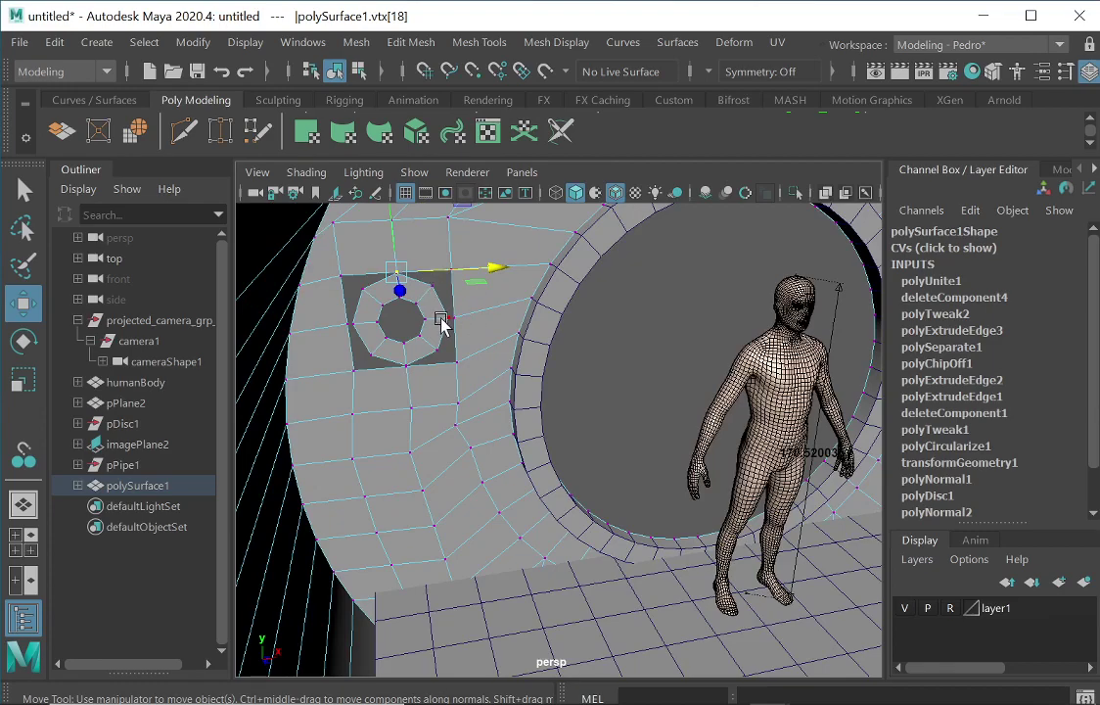
{"action": "key", "text": "f"}
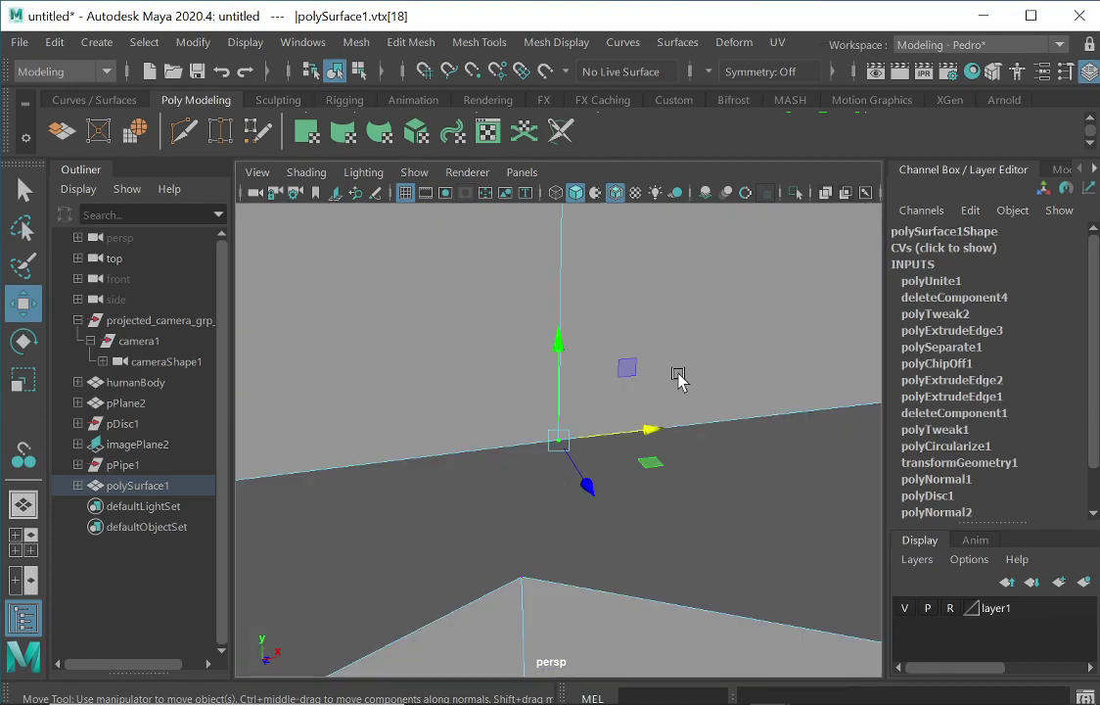
{"action": "mouse_move", "coordinate": [737, 362]}
{"action": "right_mouse_down", "text": "alt"}
{"action": "mouse_move", "coordinate": [269, 375]}
{"action": "mouse_move", "coordinate": [323, 411]}
{"action": "right_mouse_up", "text": "alt"}
{"action": "mouse_move", "coordinate": [702, 449]}
{"action": "right_mouse_down", "text": "alt"}
{"action": "mouse_move", "coordinate": [480, 418]}
{"action": "mouse_move", "coordinate": [715, 395]}
{"action": "right_mouse_up", "text": "alt"}
{"action": "left_click_drag", "start_coordinate": [680, 417], "coordinate": [681, 379], "text": "alt"}
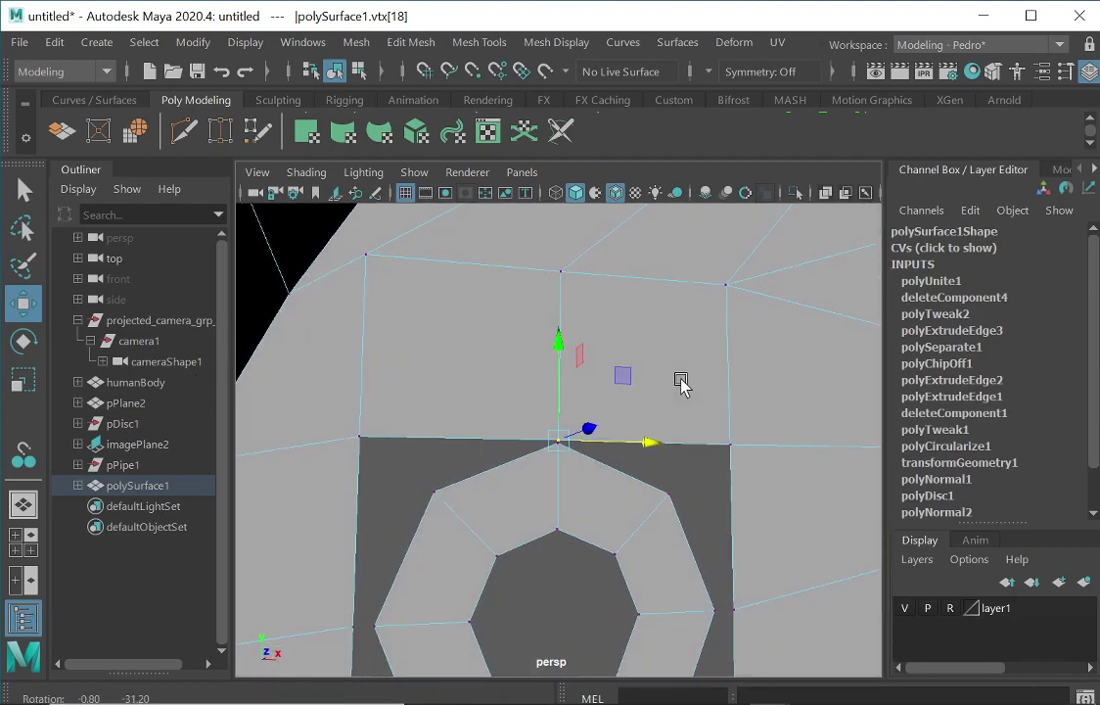
{"action": "right_click_drag", "start_coordinate": [636, 125], "coordinate": [646, 75]}
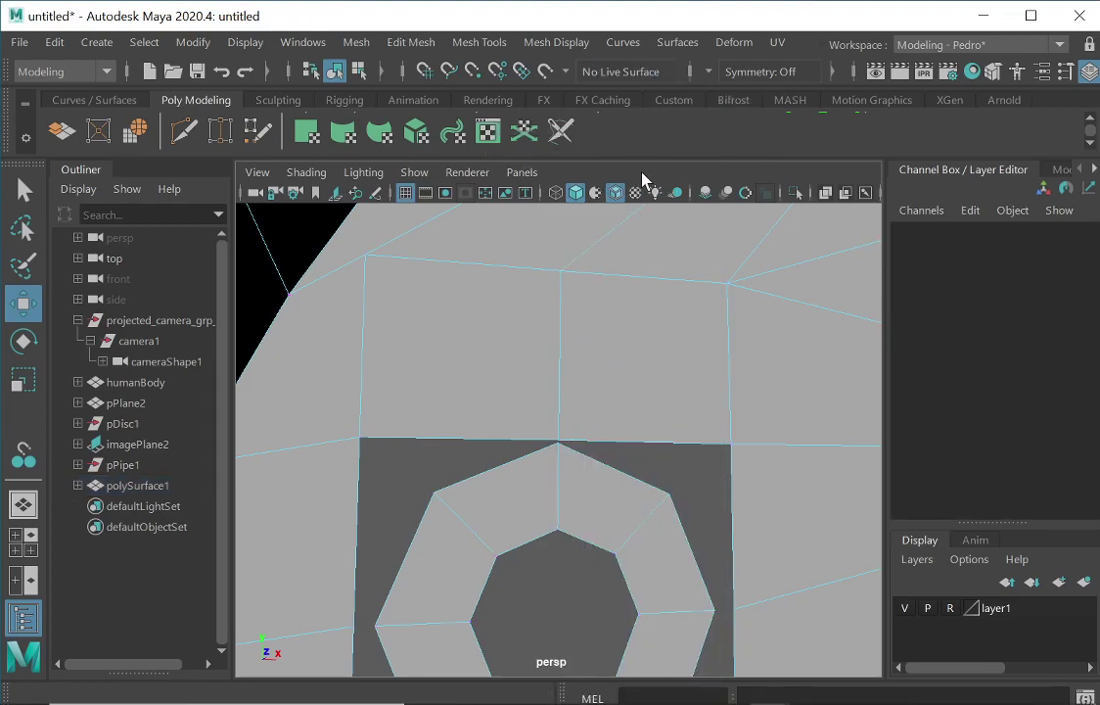
{"action": "left_click", "coordinate": [625, 483]}
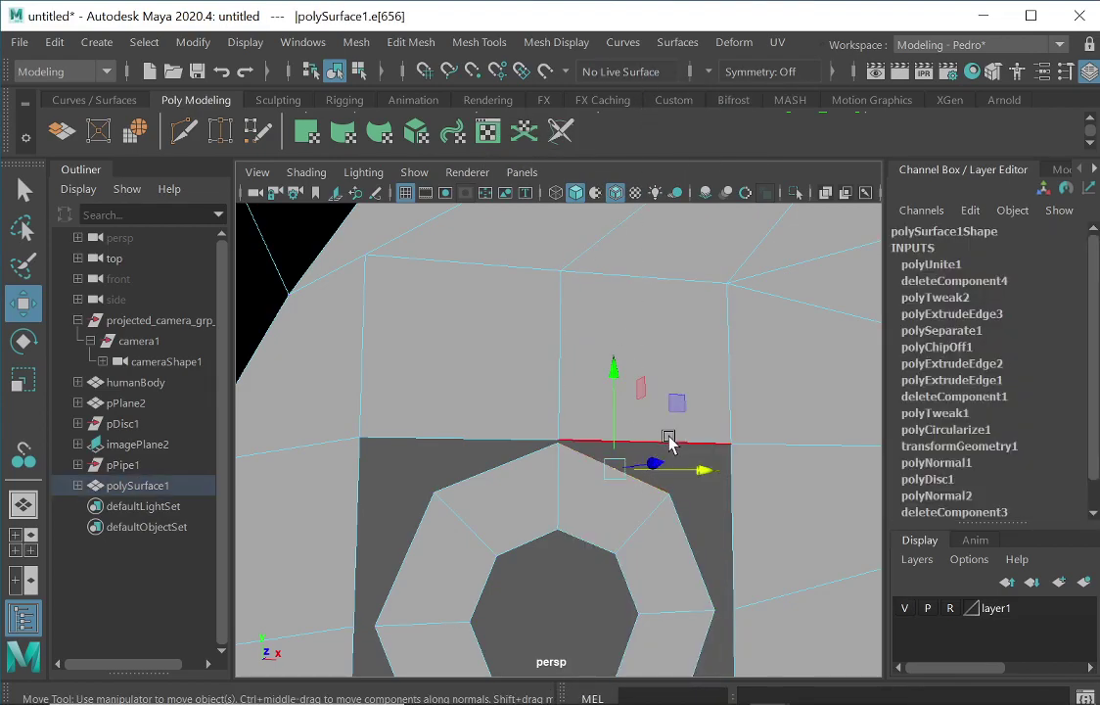
{"action": "key", "text": "q"}
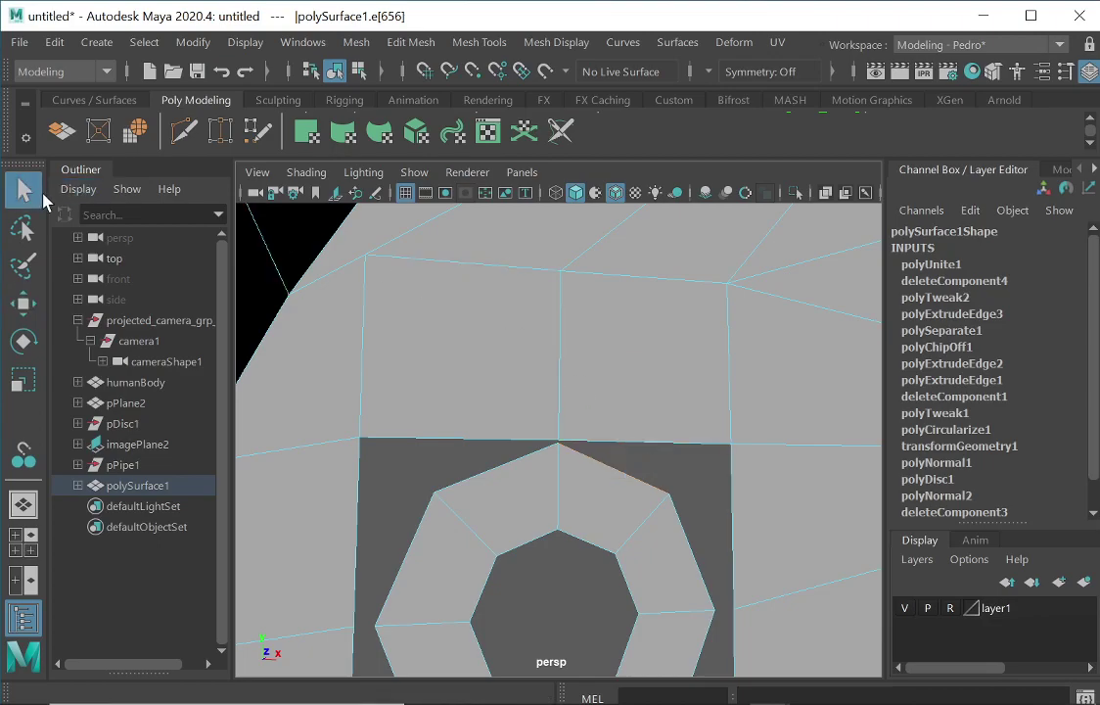
{"action": "left_click", "coordinate": [673, 446]}
{"action": "left_click", "coordinate": [732, 518], "text": "shift"}
{"action": "left_click", "coordinate": [736, 641], "text": "shift"}
{"action": "left_click", "coordinate": [357, 42]}
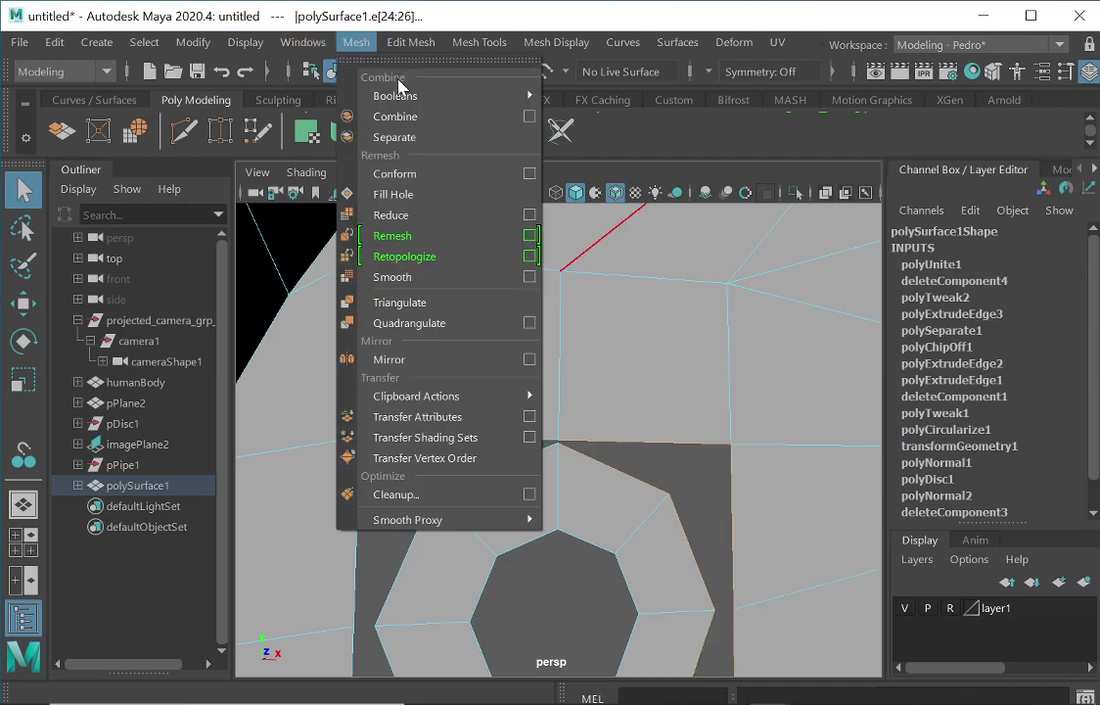
{"action": "left_click", "coordinate": [448, 106]}
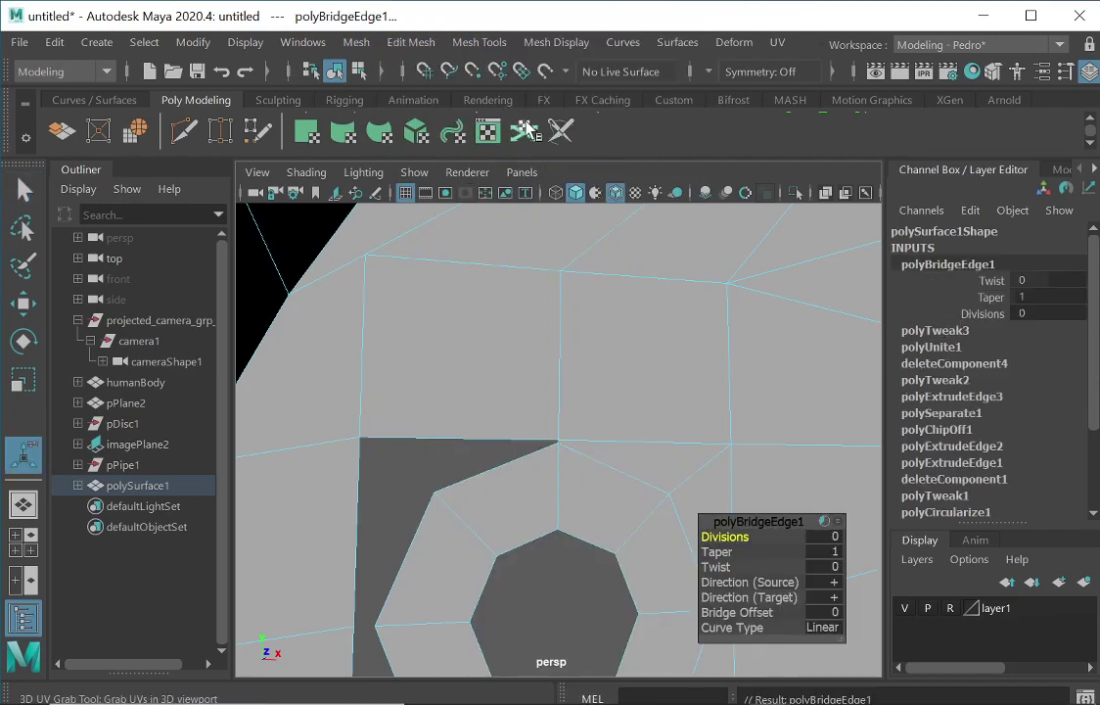
- Bridge the ring's remaining five outer edges to the remaining five wall-hole edges, closing the gap around the ring
{"action": "middle_click_drag", "start_coordinate": [681, 402], "coordinate": [621, 249], "text": "alt"}
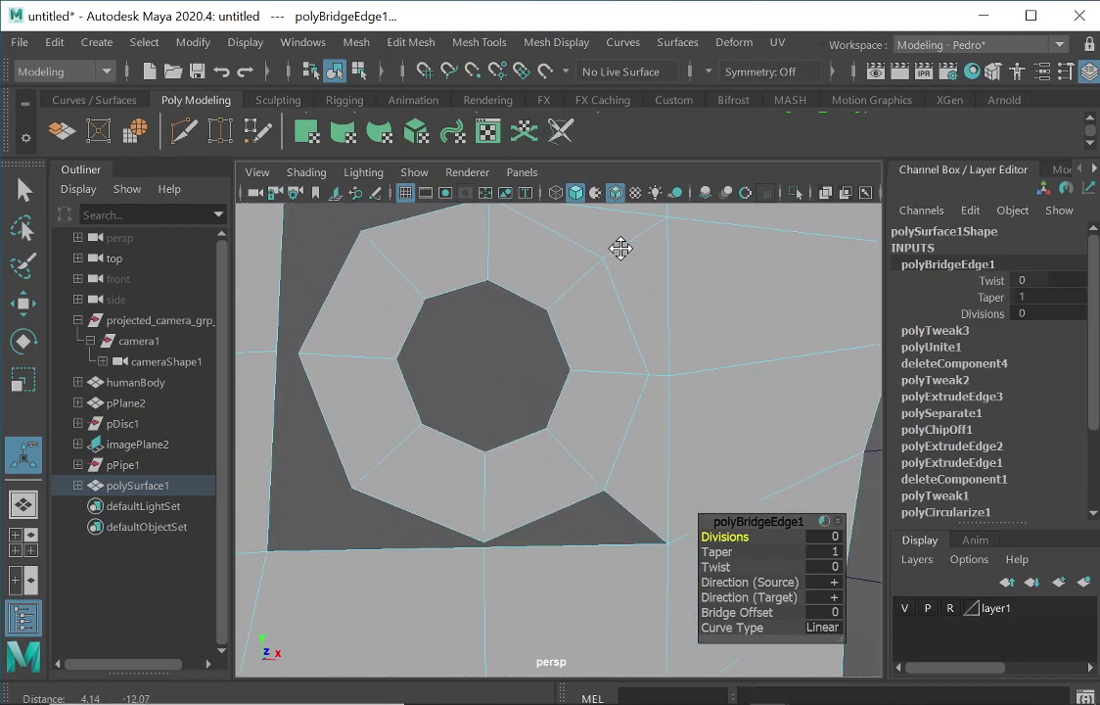
{"action": "left_click", "coordinate": [585, 559]}
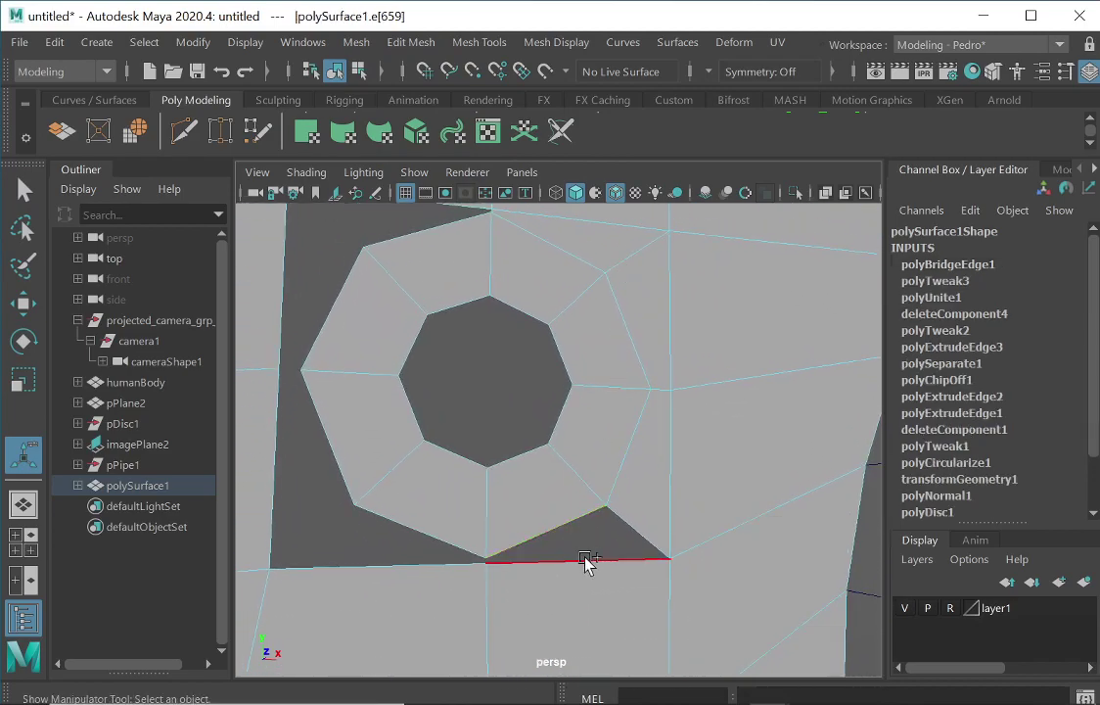
{"action": "left_click", "coordinate": [400, 517]}
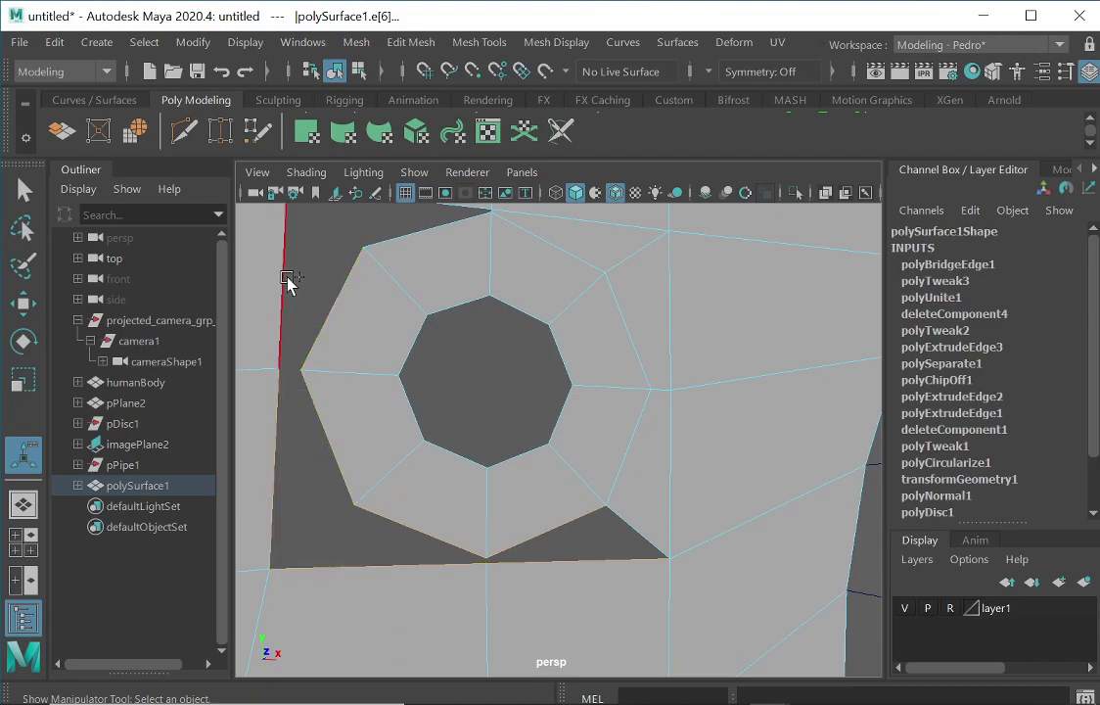
{"action": "left_click", "coordinate": [444, 195]}
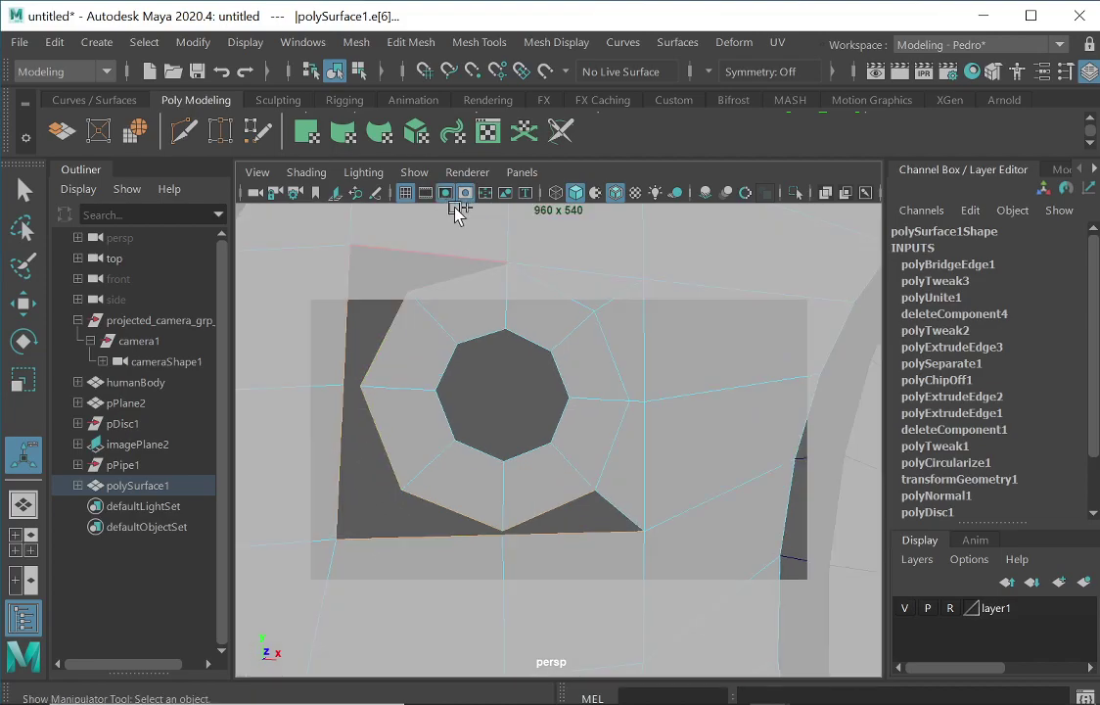
{"action": "left_click_drag", "start_coordinate": [516, 337], "coordinate": [481, 369], "text": "alt"}
{"action": "mouse_move", "coordinate": [509, 367]}
{"action": "right_mouse_down", "text": "alt"}
{"action": "mouse_move", "coordinate": [604, 351]}
{"action": "mouse_move", "coordinate": [528, 347]}
{"action": "mouse_move", "coordinate": [523, 361]}
{"action": "right_mouse_up", "text": "alt"}
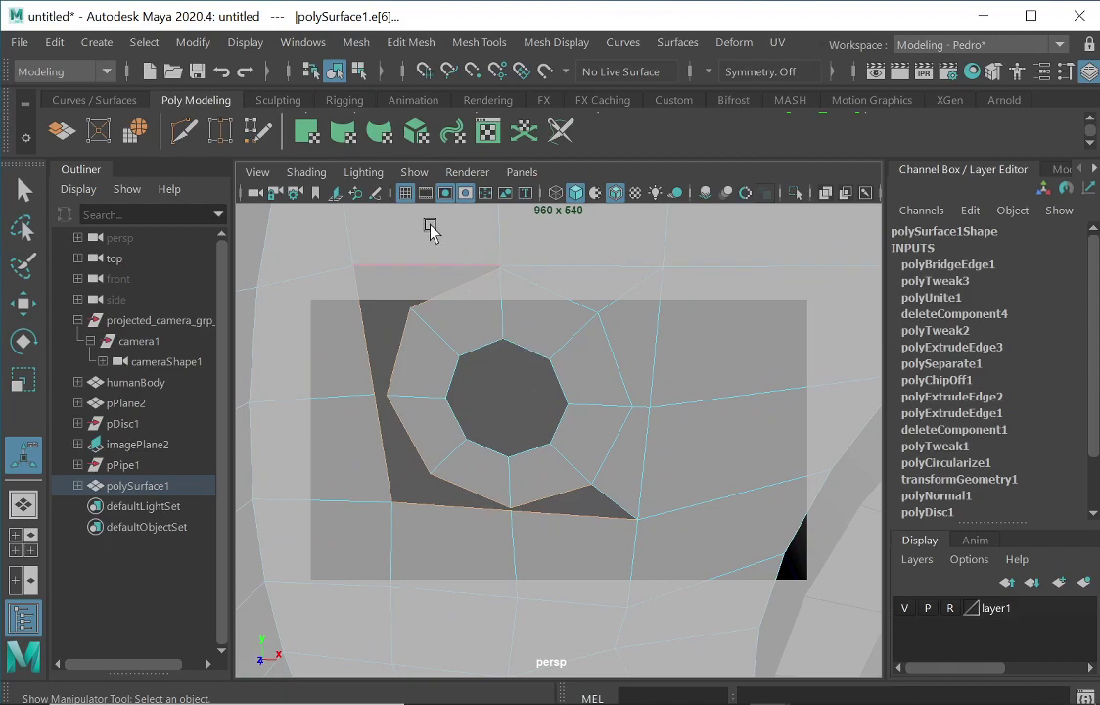
{"action": "left_click", "coordinate": [466, 193]}
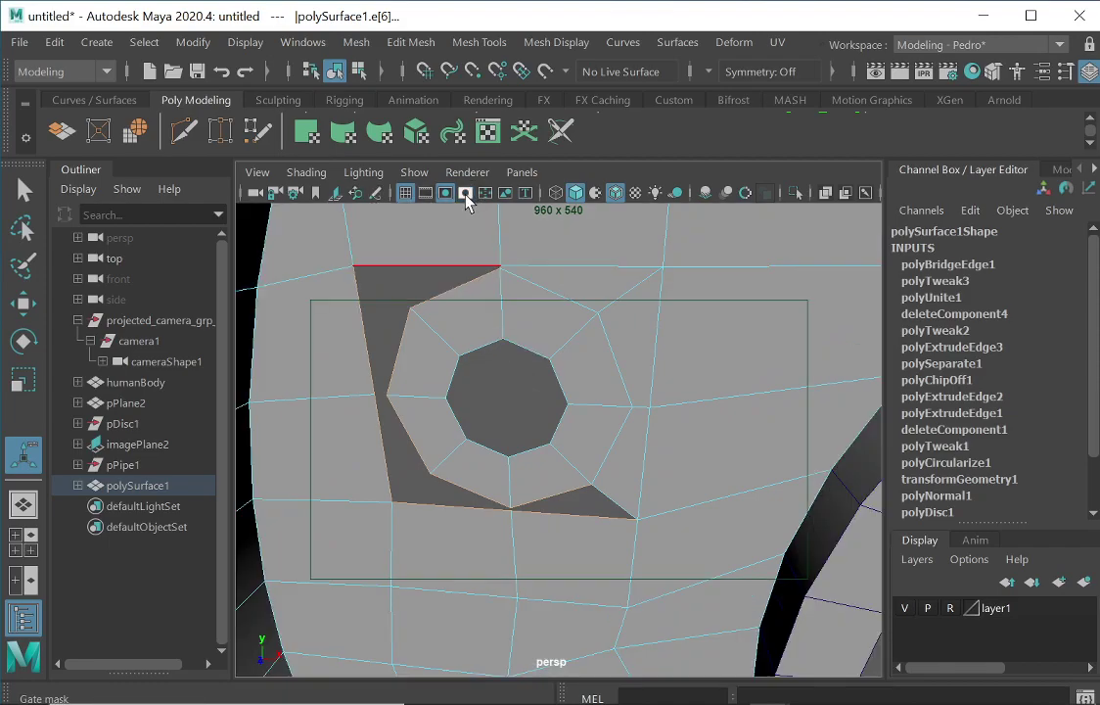
{"action": "left_click", "coordinate": [448, 192]}
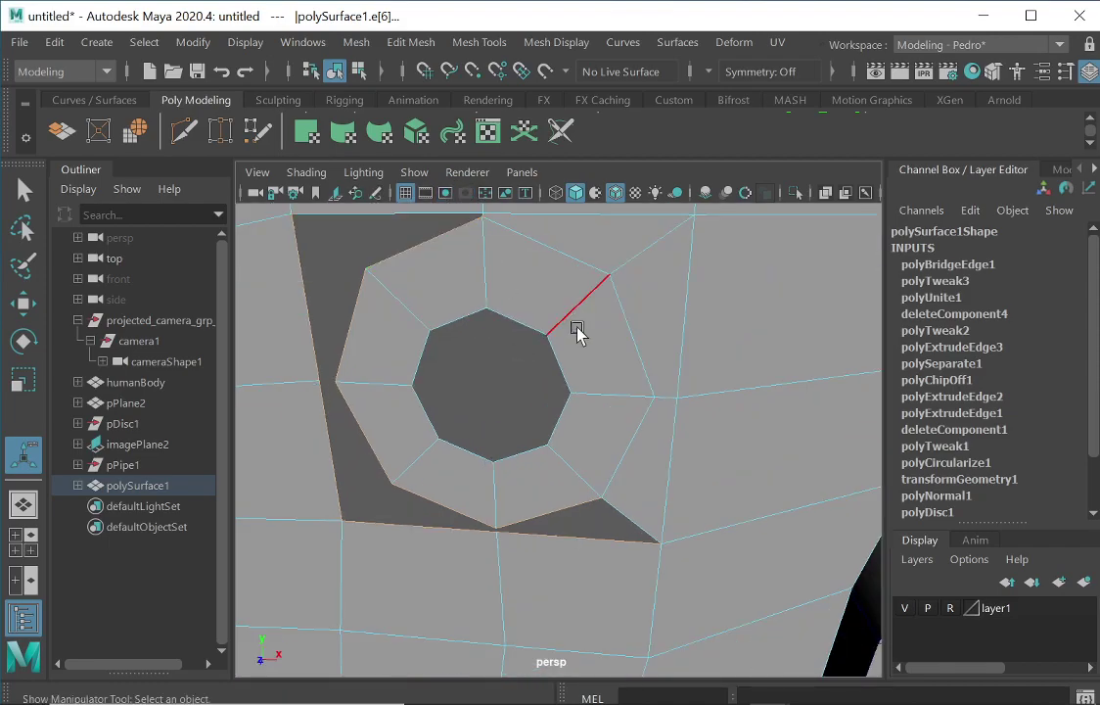
{"action": "left_click", "coordinate": [389, 213], "text": "shift"}
{"action": "key", "text": "g"}
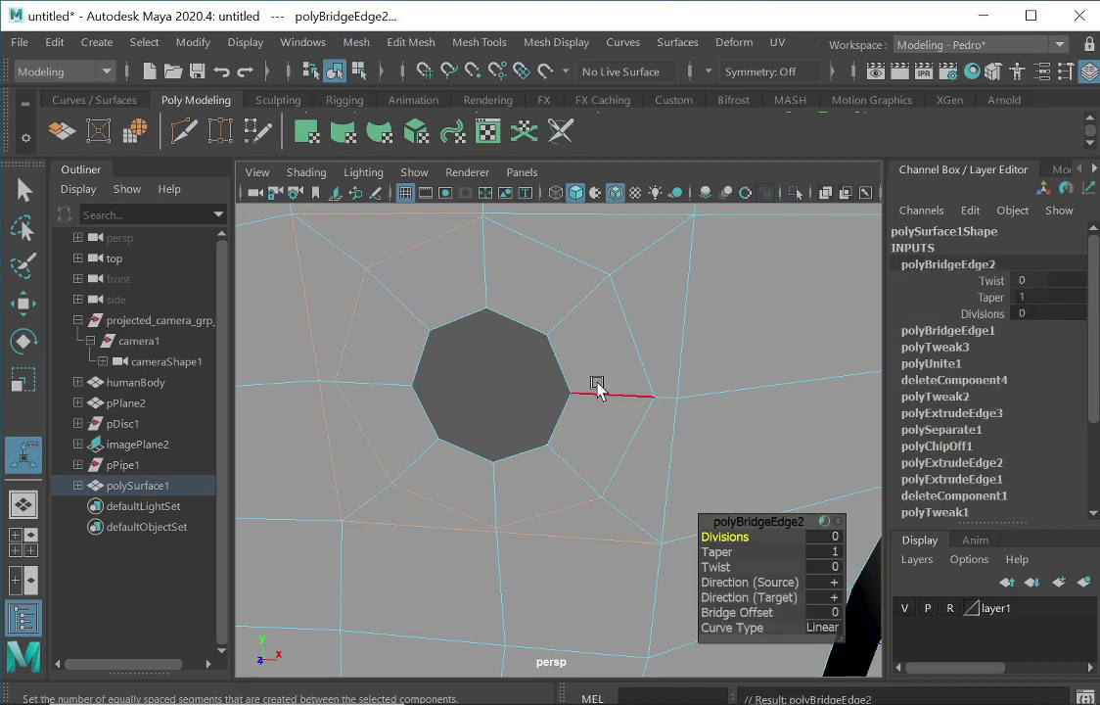
- Move the wall vertex below the bridged square's lower-left corner along X to line up vertically with that corner
{"action": "left_click_drag", "start_coordinate": [552, 375], "coordinate": [577, 351], "text": "alt"}
{"action": "right_click_drag", "start_coordinate": [660, 384], "coordinate": [487, 367], "text": "alt"}
{"action": "left_click_drag", "start_coordinate": [592, 430], "coordinate": [563, 429], "text": "alt"}
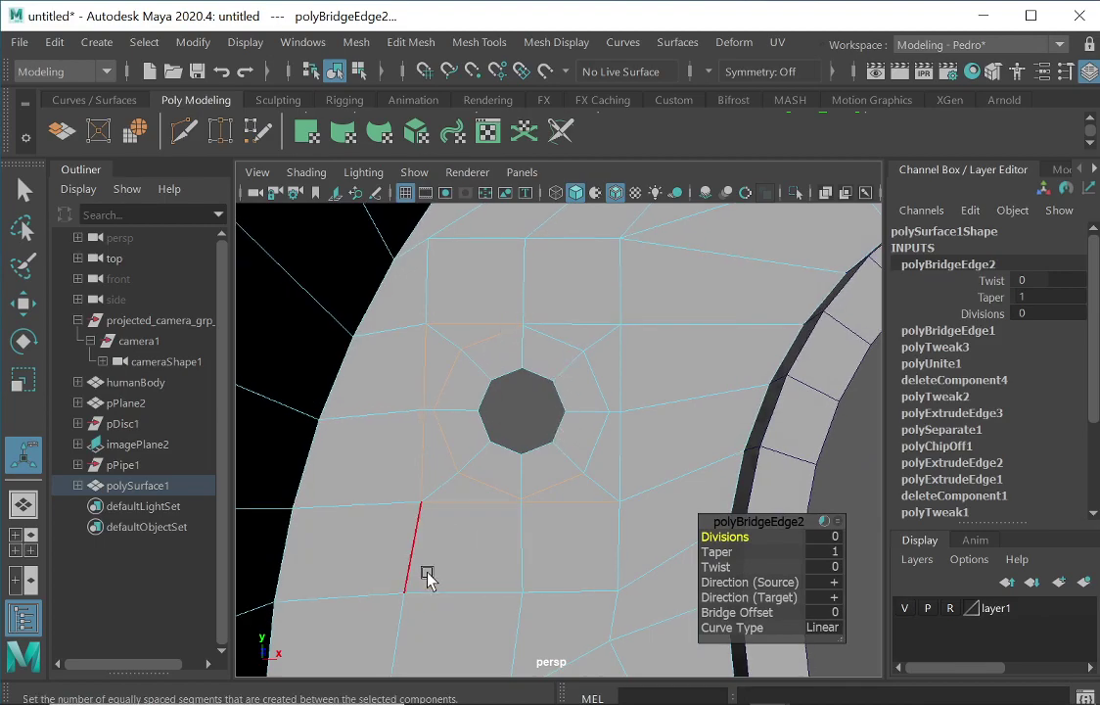
{"action": "right_click_drag", "start_coordinate": [402, 596], "coordinate": [310, 130]}
{"action": "left_click", "coordinate": [405, 596]}
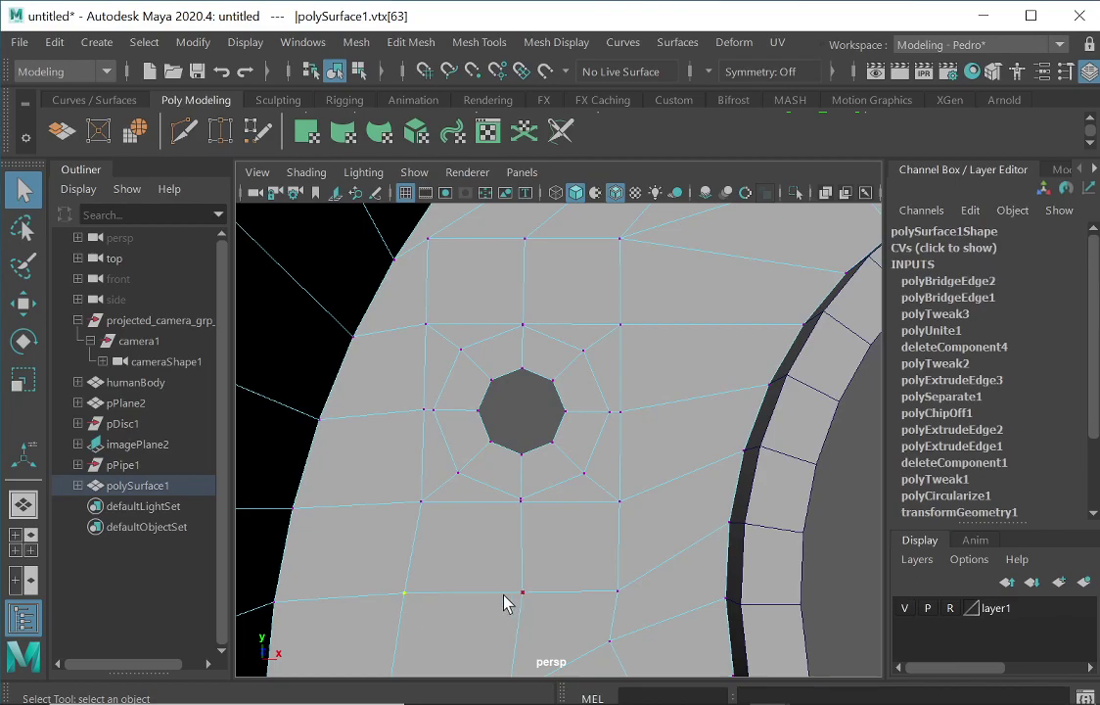
{"action": "left_click", "coordinate": [25, 303]}
{"action": "left_click_drag", "start_coordinate": [508, 590], "coordinate": [523, 587]}
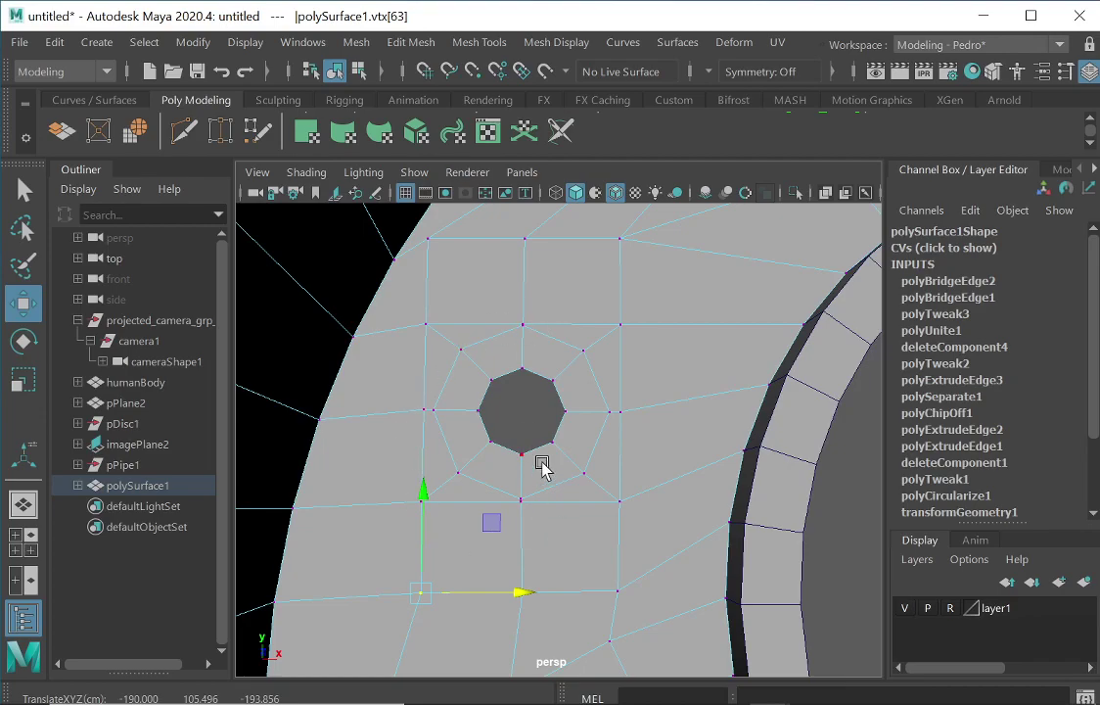
- Try to extrude the faces around the window and the two below them with a Local Translate Z of about -40.38
{"action": "right_click_drag", "start_coordinate": [521, 126], "coordinate": [524, 156]}
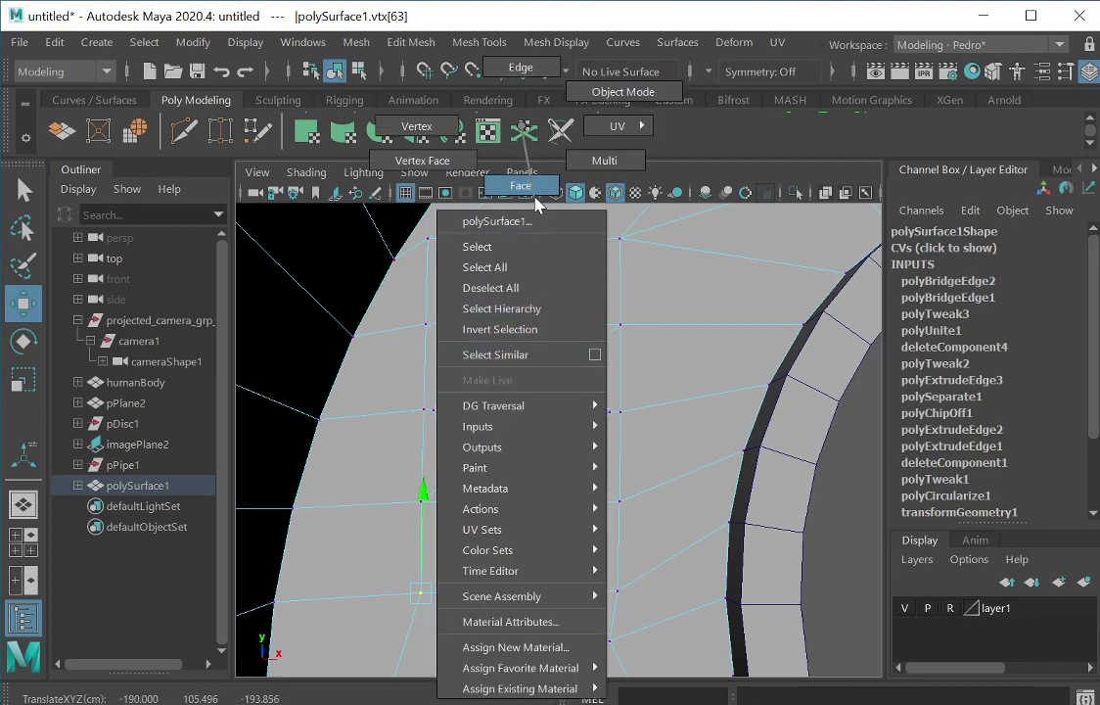
{"action": "right_click_drag", "start_coordinate": [536, 204], "coordinate": [536, 203]}
{"action": "left_click_drag", "start_coordinate": [447, 335], "coordinate": [587, 555]}
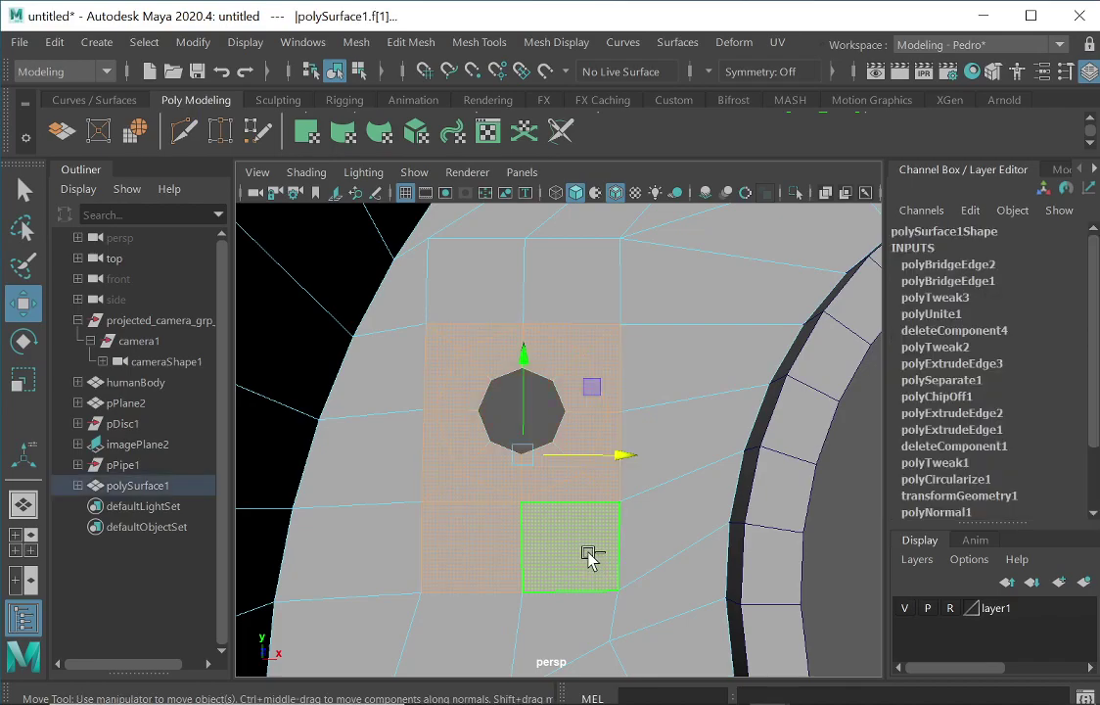
{"action": "key", "text": "ctrl+e"}
{"action": "scroll", "coordinate": [646, 460], "scroll_direction": "up", "scroll_amount": 5}
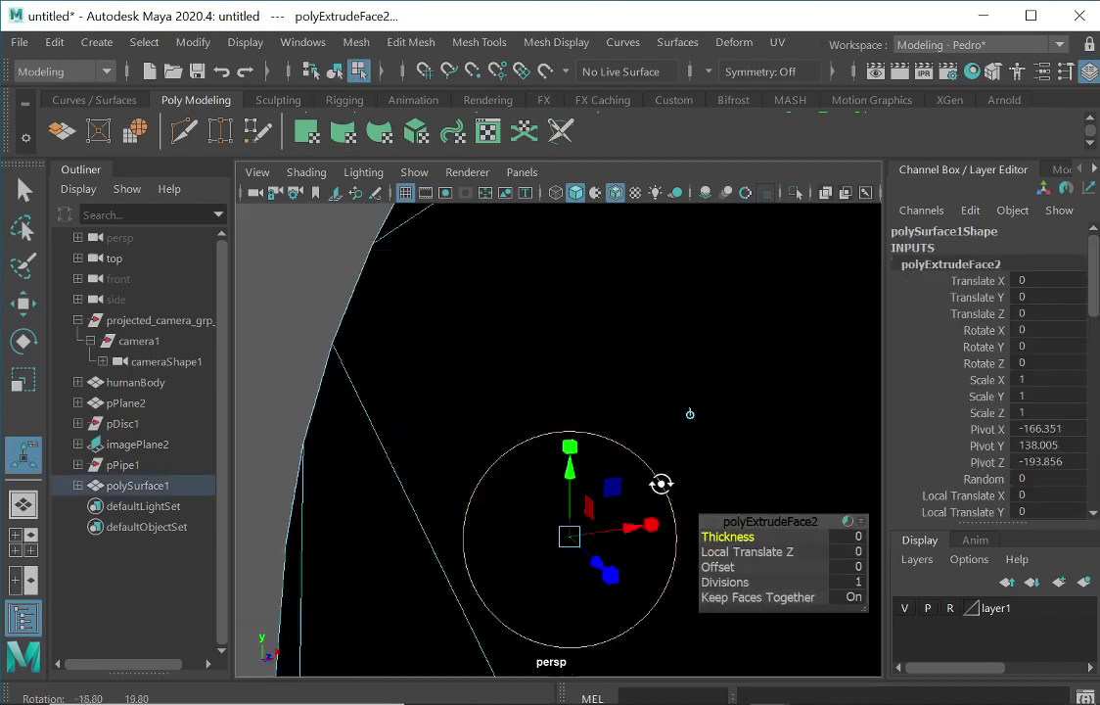
{"action": "left_click_drag", "start_coordinate": [609, 563], "coordinate": [546, 506]}
{"action": "left_click_drag", "start_coordinate": [700, 477], "coordinate": [643, 468], "text": "alt"}
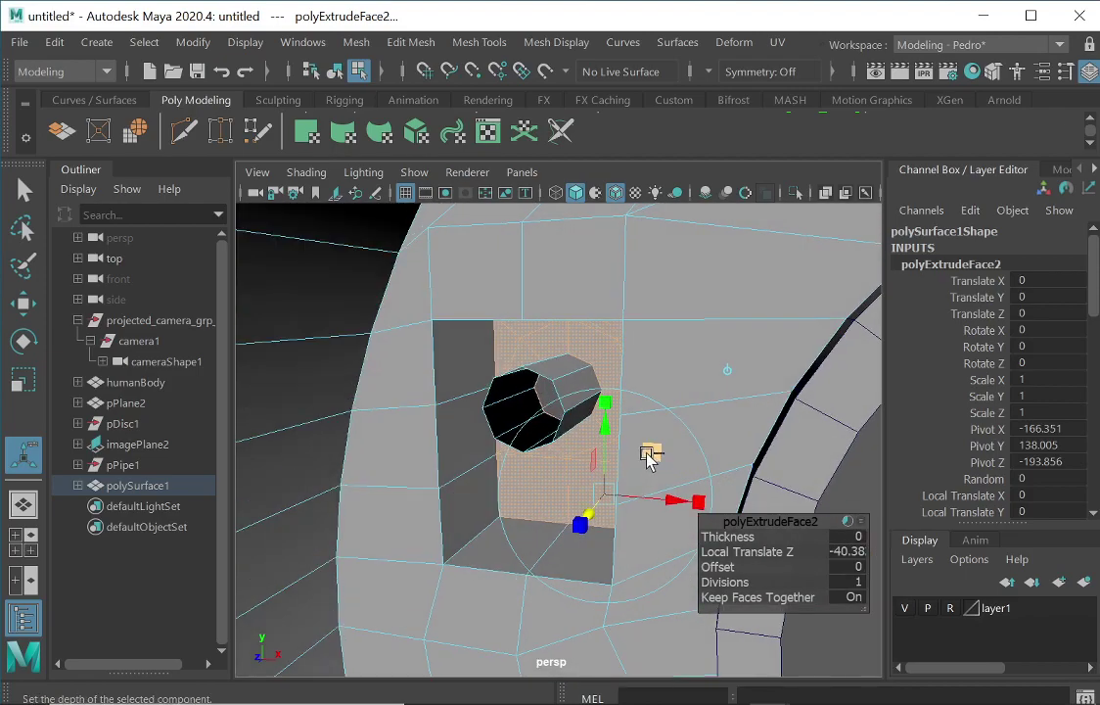
- Undo the face extrusion and clear the face selection around the window
{"action": "key", "text": "ctrl+z"}
{"action": "left_click_drag", "start_coordinate": [550, 418], "coordinate": [628, 432], "text": "alt"}
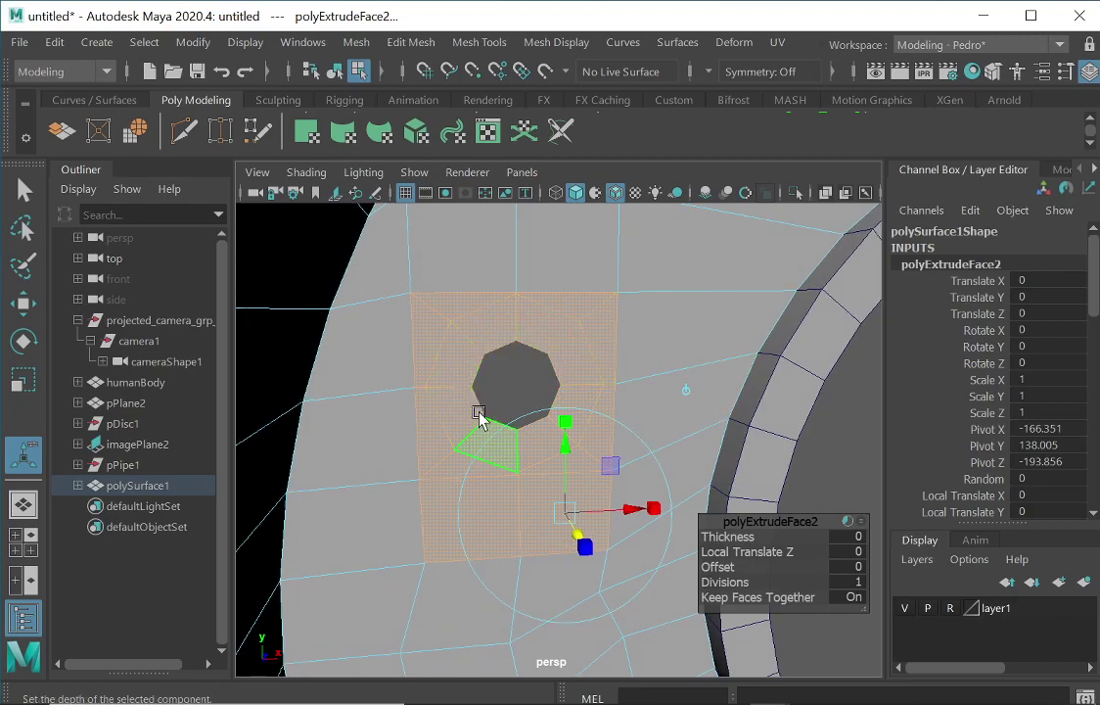
{"action": "left_click", "coordinate": [626, 370]}
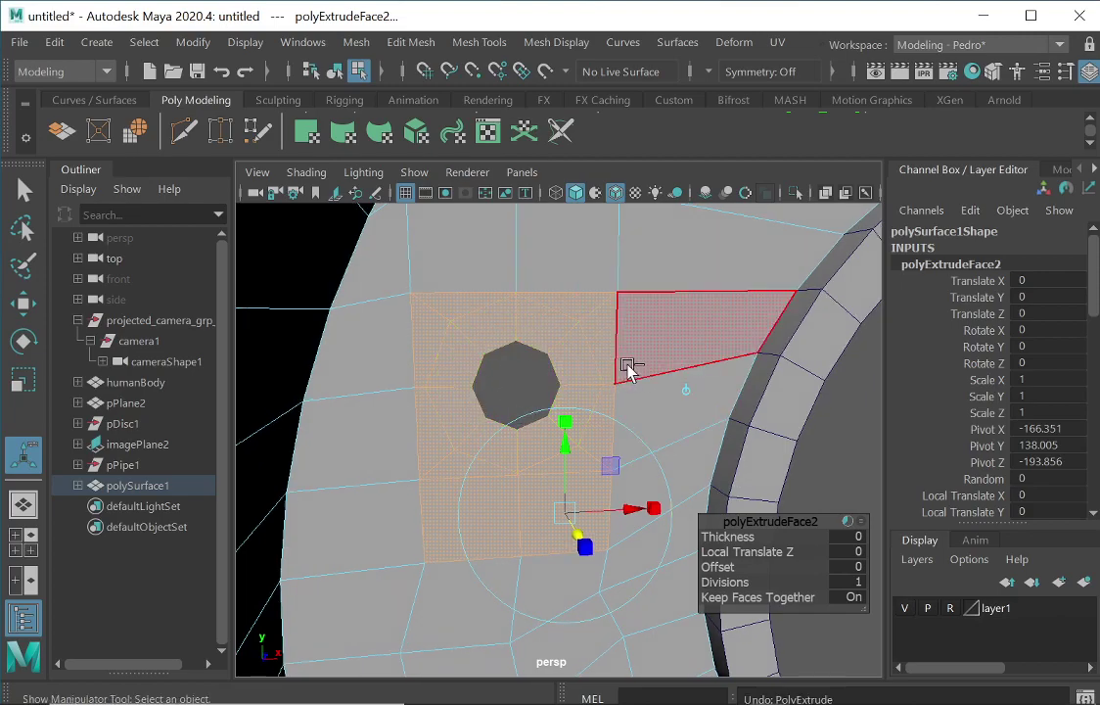
{"action": "left_click", "coordinate": [489, 321]}
{"action": "left_click", "coordinate": [526, 334]}
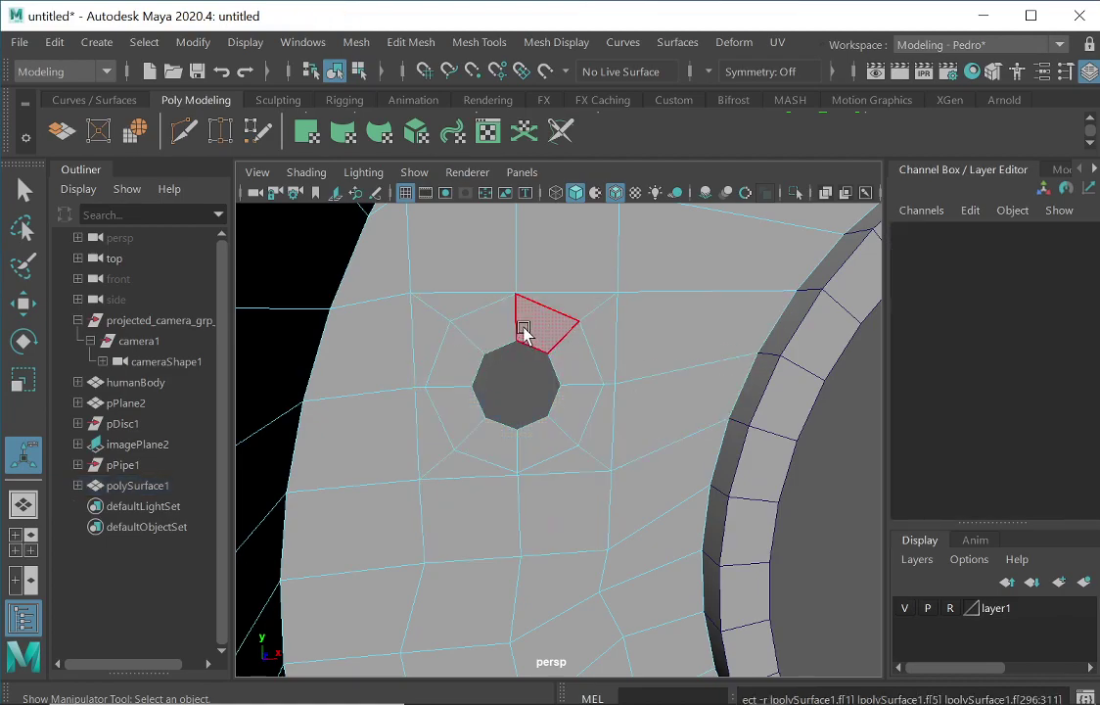
{"action": "left_click", "coordinate": [544, 331]}
{"action": "left_click", "coordinate": [516, 368]}
- Select the window's inner edge loop and scale it up uniformly until only a thin band of ring faces remains
{"action": "right_click_drag", "start_coordinate": [502, 345], "coordinate": [501, 68]}
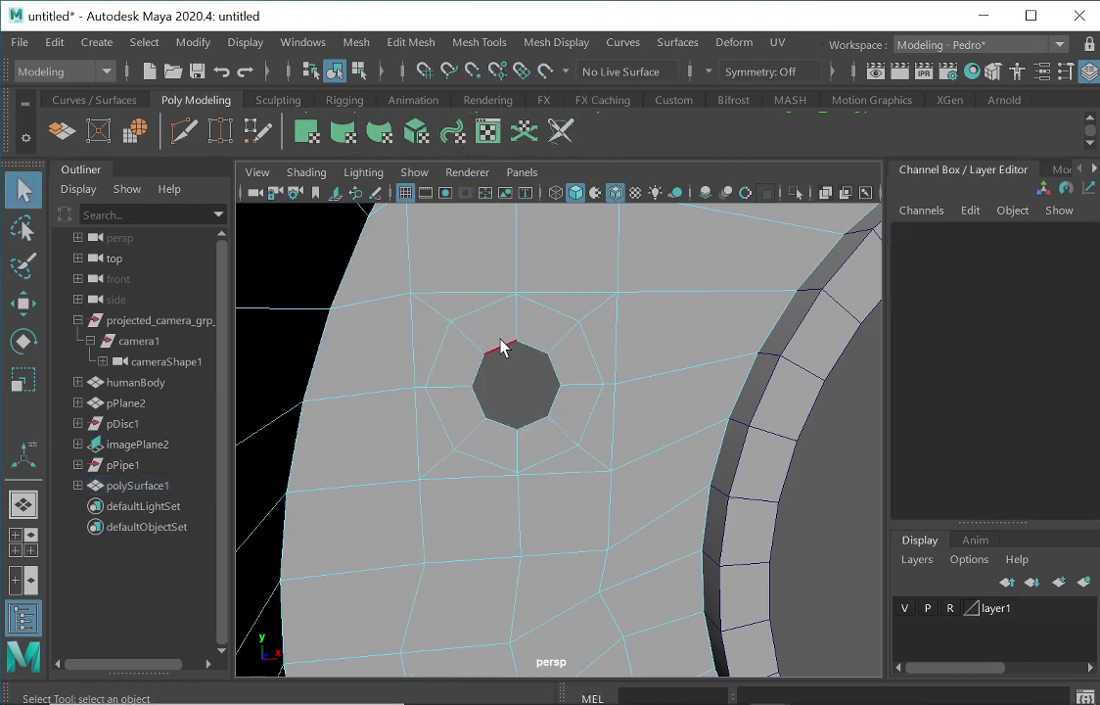
{"action": "double_click", "coordinate": [501, 347]}
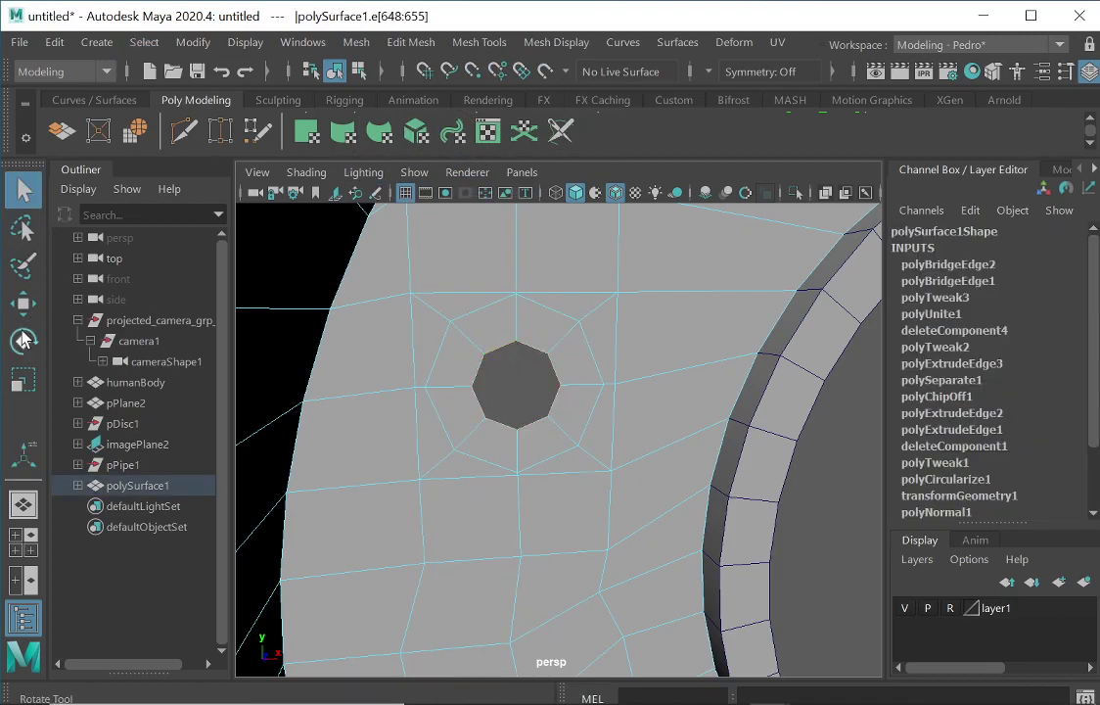
{"action": "left_click", "coordinate": [23, 380]}
{"action": "left_click_drag", "start_coordinate": [519, 388], "coordinate": [573, 354]}
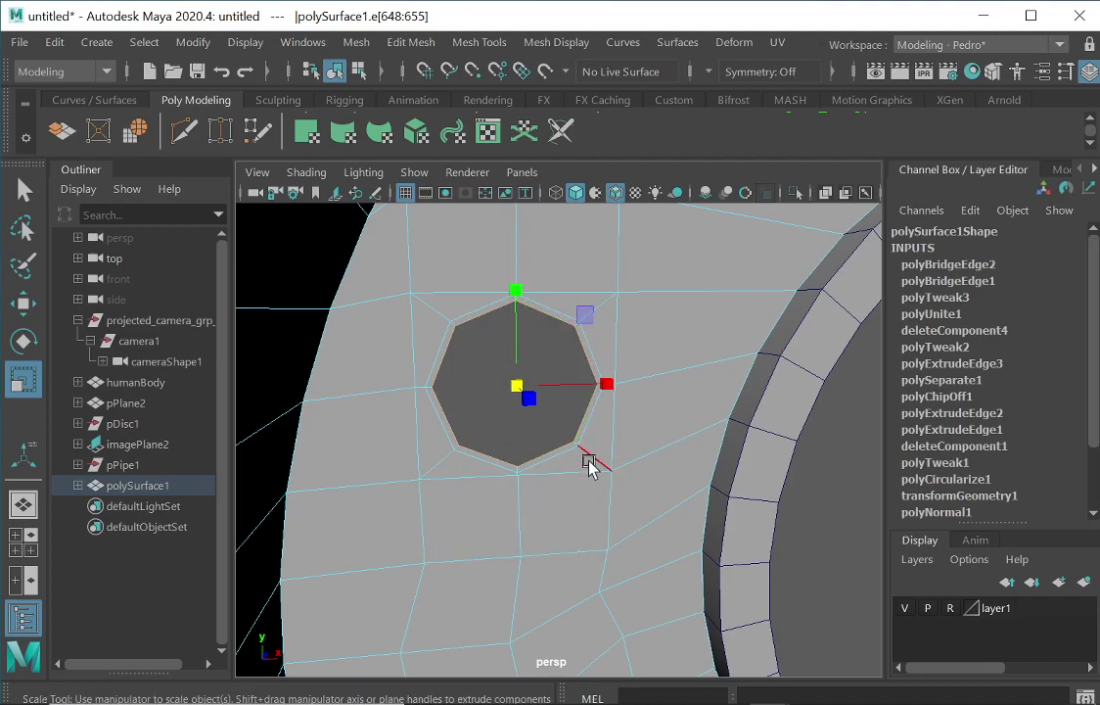
- Select the ring's two lower diagonal outer vertices and scale them apart along X by about 1.37
{"action": "right_click", "coordinate": [458, 452]}
{"action": "left_click", "coordinate": [369, 135]}
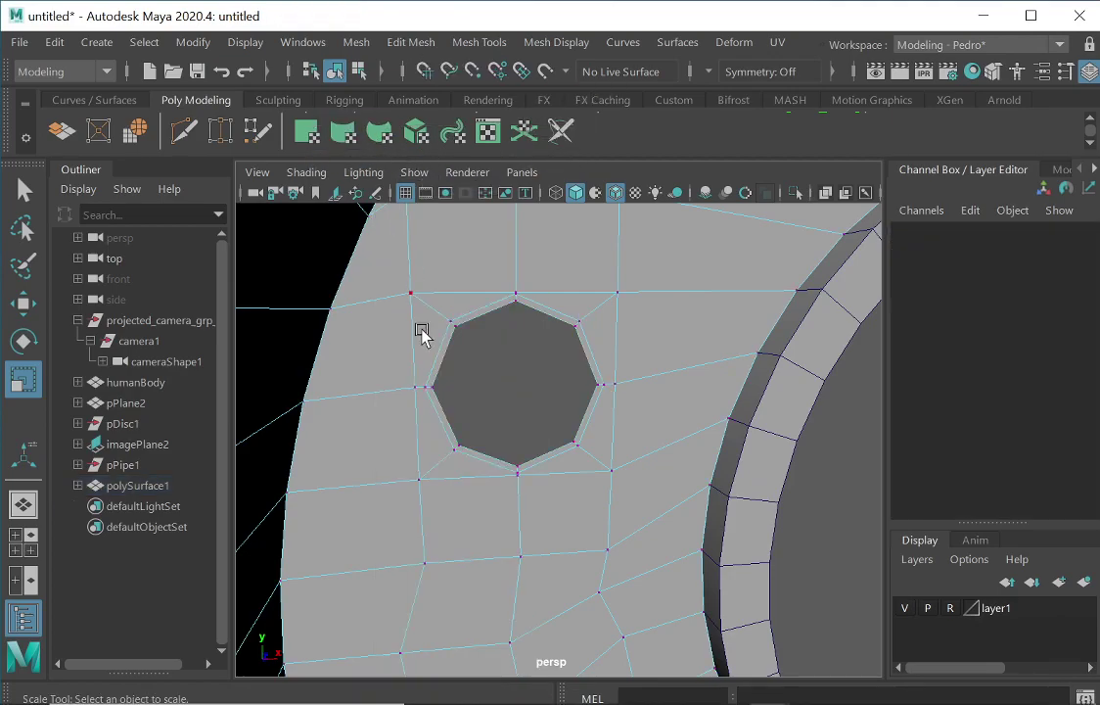
{"action": "left_click", "coordinate": [451, 449]}
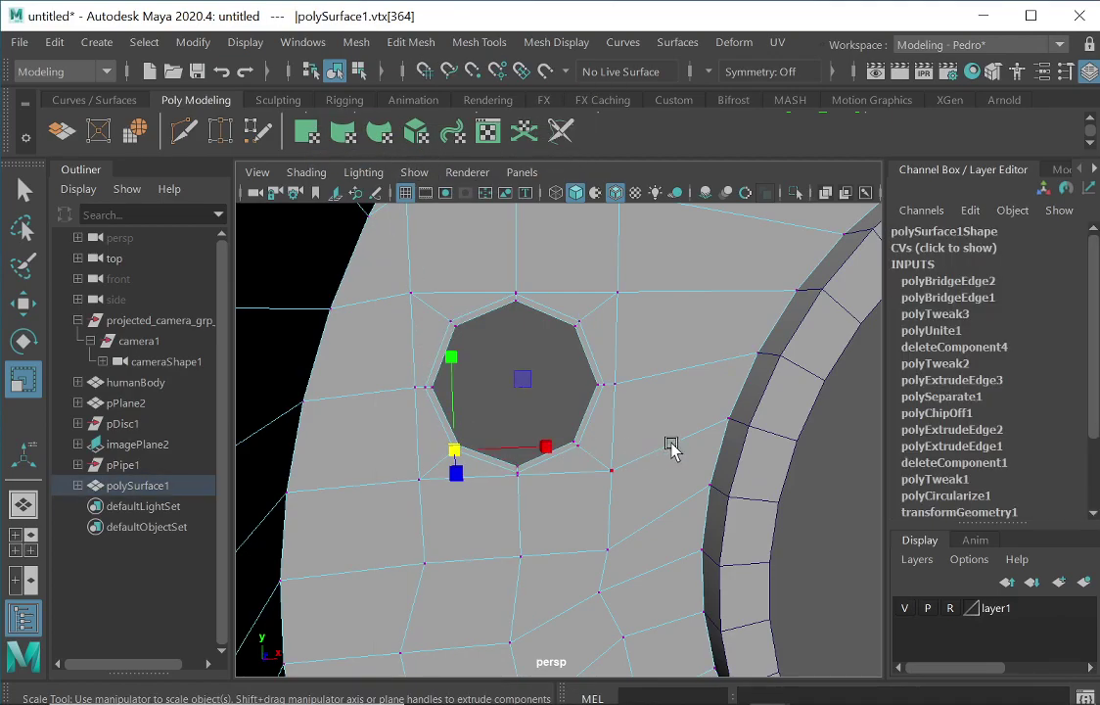
{"action": "left_click", "coordinate": [578, 443], "text": "shift"}
{"action": "left_click_drag", "start_coordinate": [613, 444], "coordinate": [641, 438]}
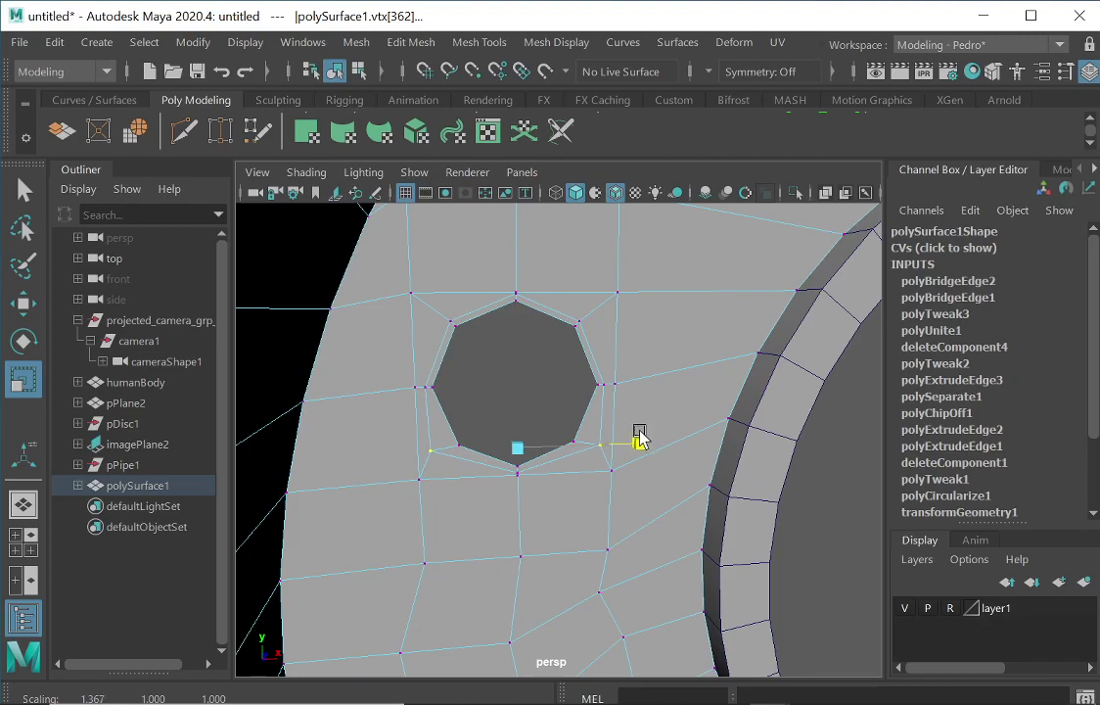
{"action": "left_click_drag", "start_coordinate": [639, 437], "coordinate": [639, 435]}
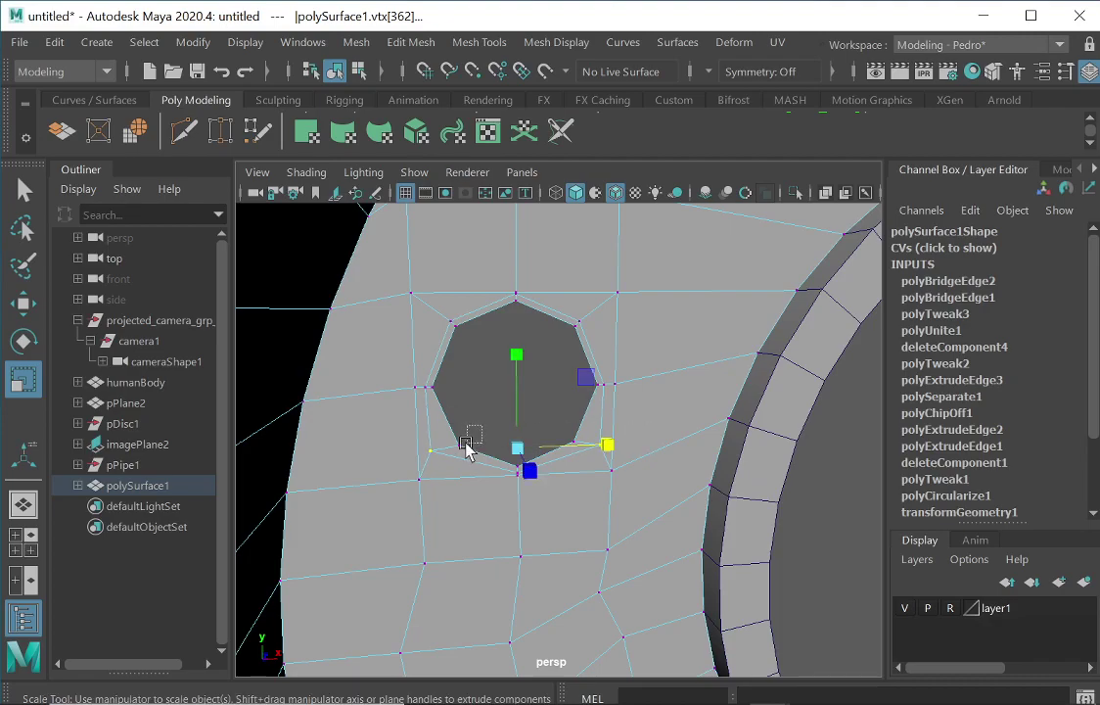
- Select the two matching lower vertices on the inner window edge and scale them apart along X to follow the outer ones
{"action": "left_click", "coordinate": [468, 446]}
{"action": "left_click_drag", "start_coordinate": [489, 449], "coordinate": [639, 438]}
{"action": "left_click", "coordinate": [595, 445], "text": "shift"}
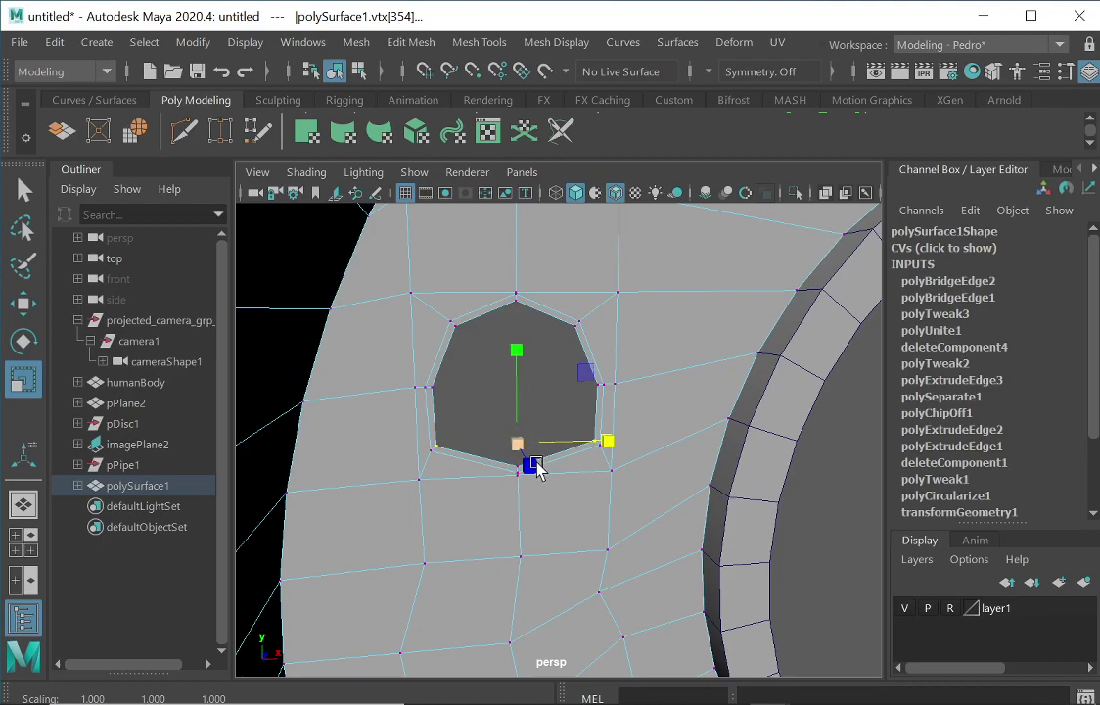
- Scale the two lower inner-edge vertices of the window along X so they sit just inside the matching outer pair
{"action": "left_click_drag", "start_coordinate": [531, 464], "coordinate": [528, 464]}
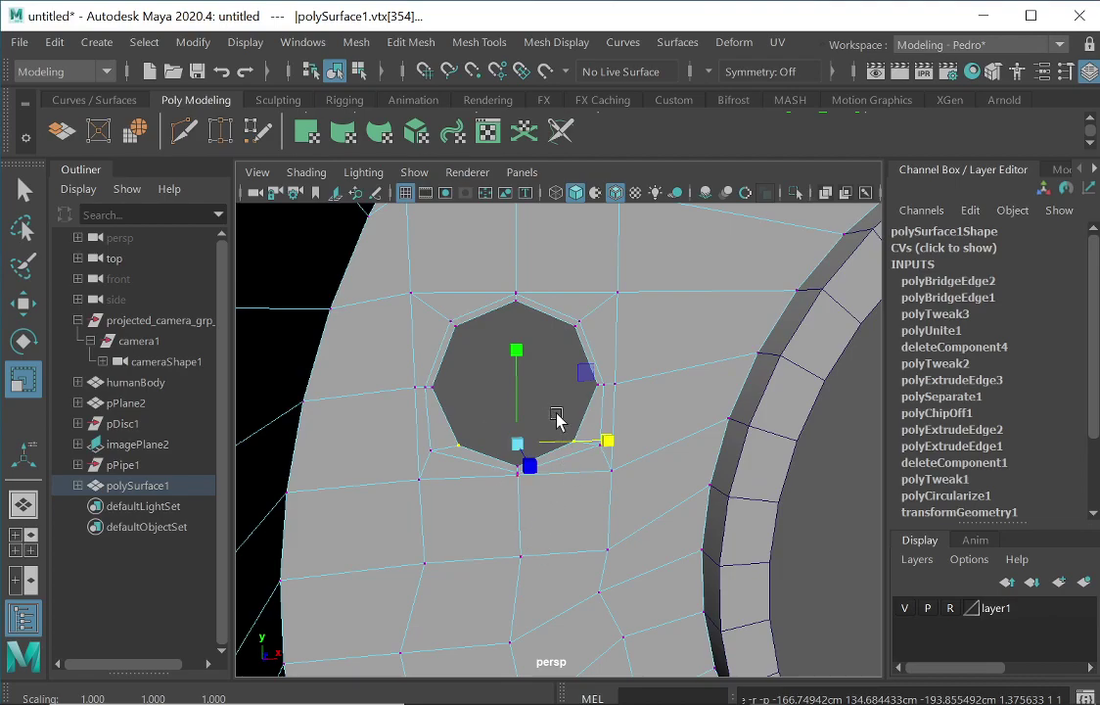
{"action": "left_click_drag", "start_coordinate": [536, 402], "coordinate": [489, 455], "text": "alt"}
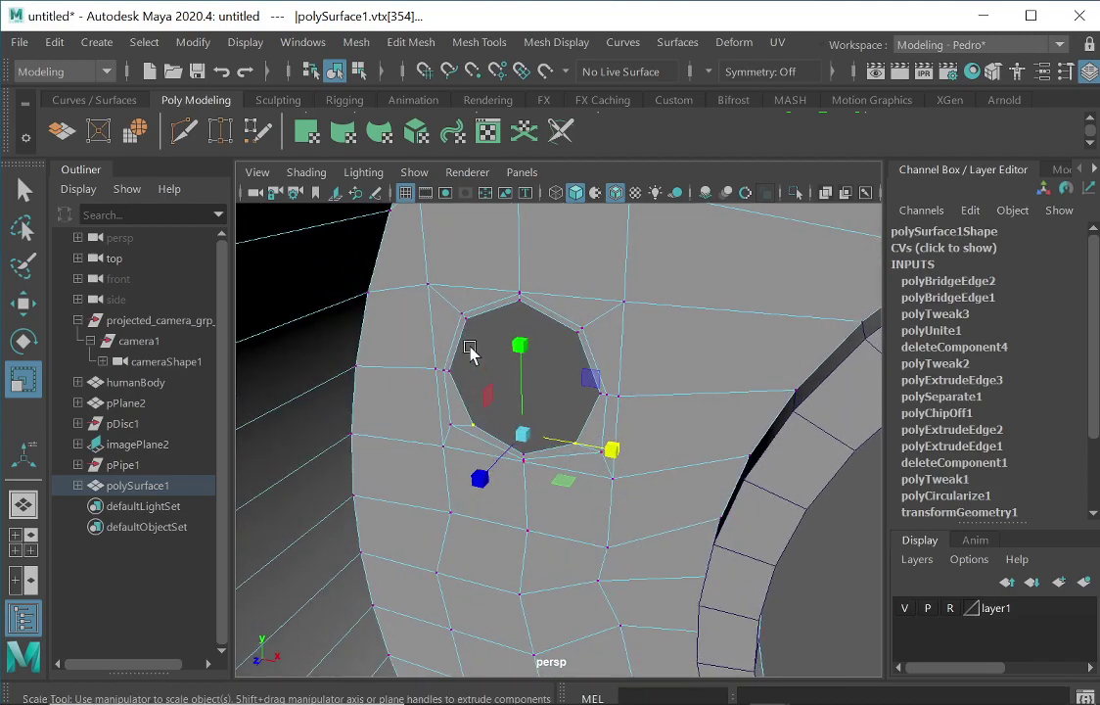
{"action": "left_click_drag", "start_coordinate": [513, 428], "coordinate": [641, 442], "text": "alt"}
{"action": "left_click", "coordinate": [456, 436]}
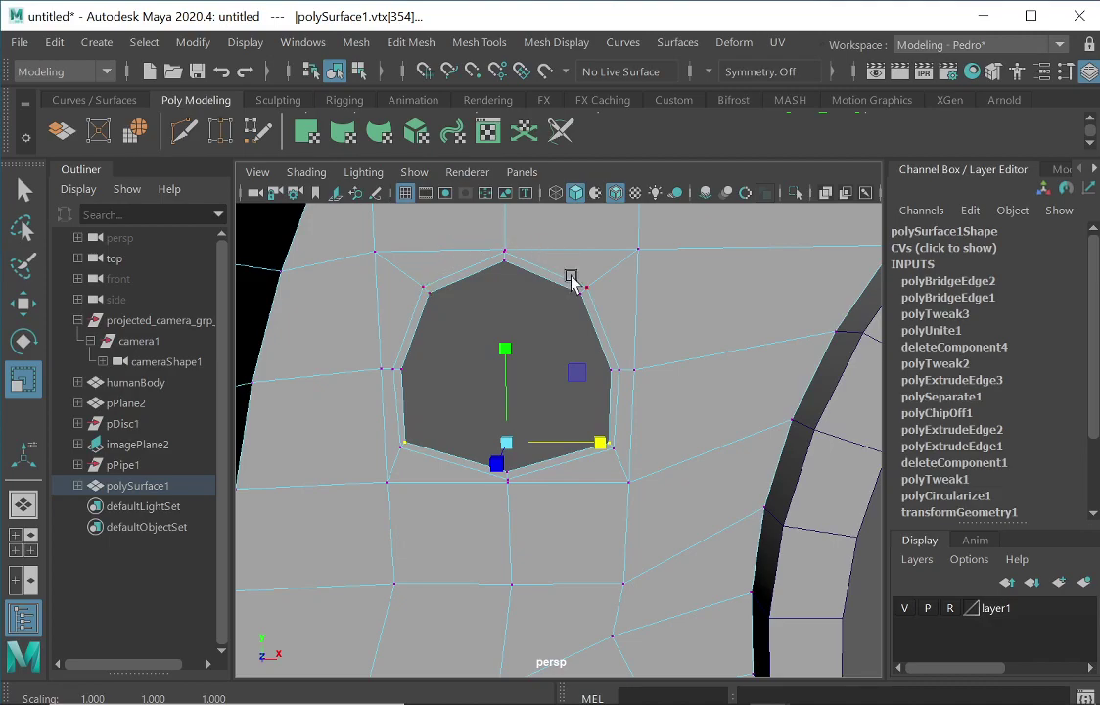
{"action": "left_click_drag", "start_coordinate": [505, 442], "coordinate": [507, 444]}
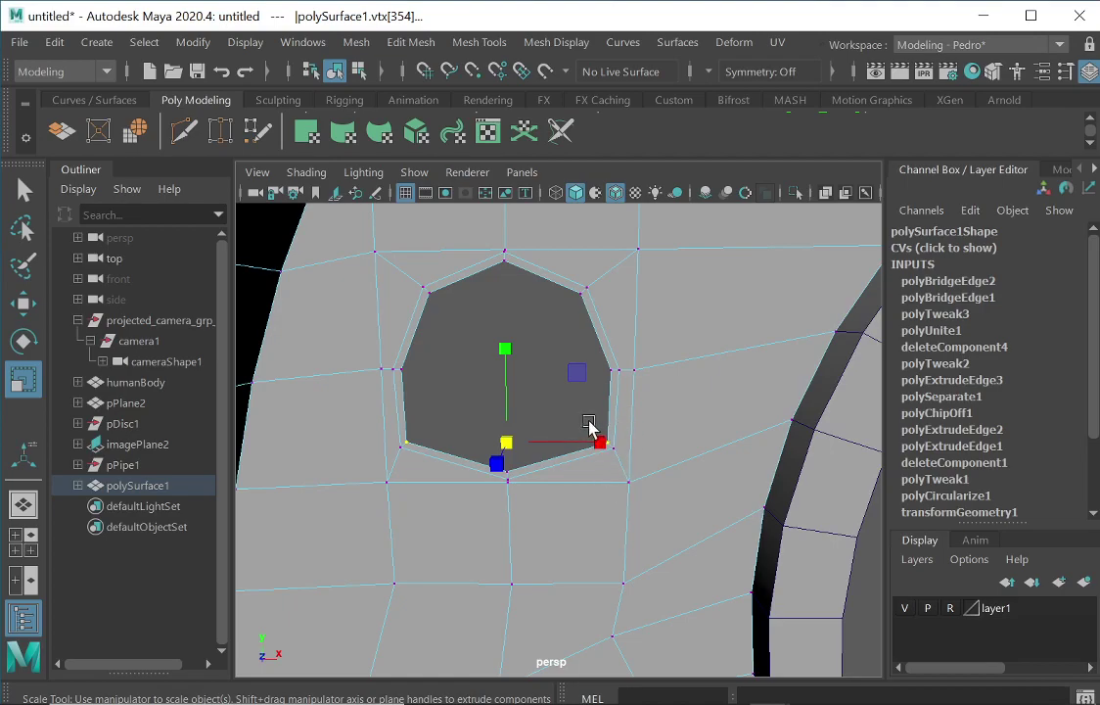
- Select the inner and outer lower vertices on both sides of the window and move them down to flatten its bottom edge
{"action": "left_click", "coordinate": [413, 456]}
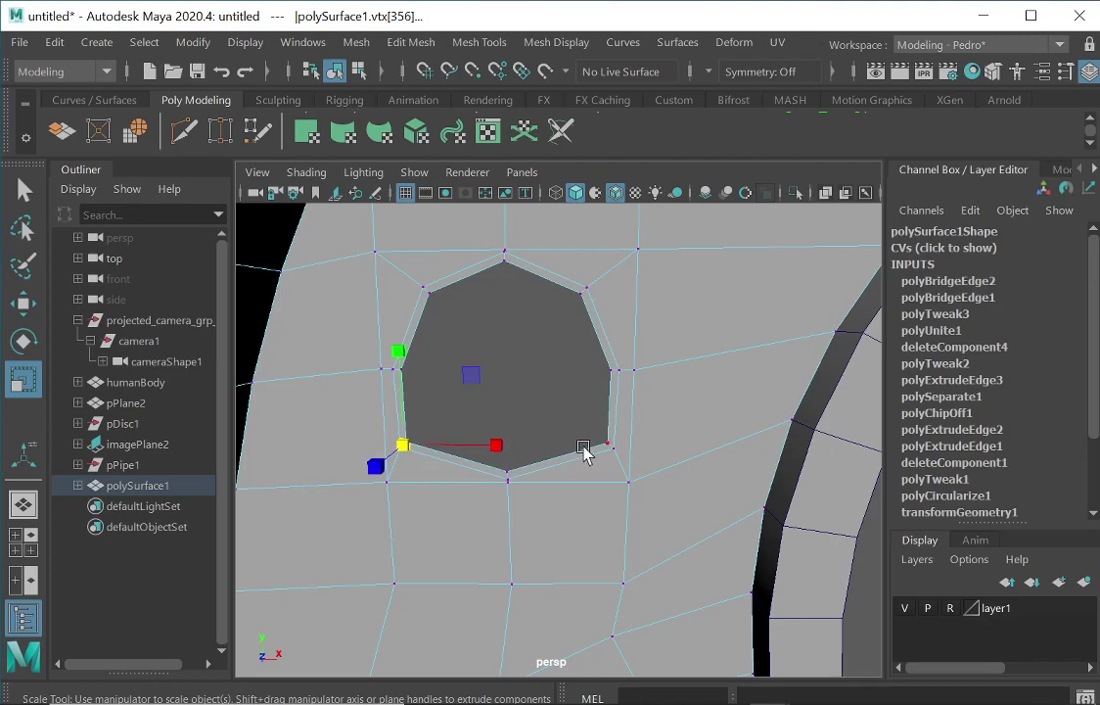
{"action": "left_click", "coordinate": [609, 445]}
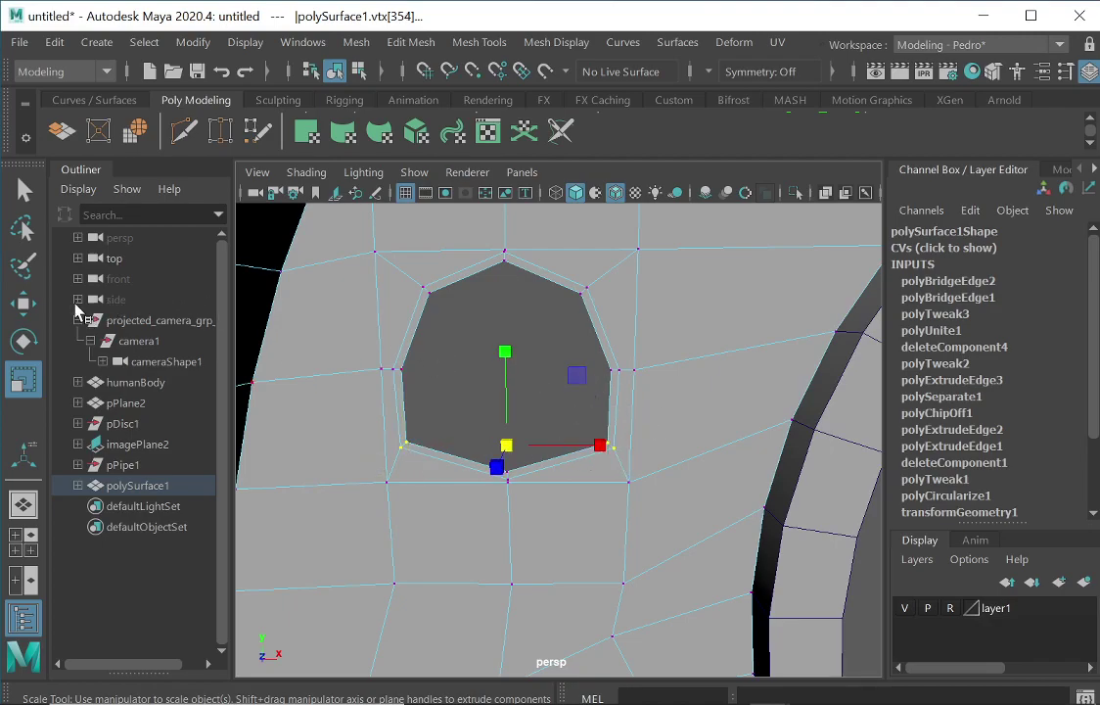
{"action": "key", "text": "w"}
{"action": "left_click_drag", "start_coordinate": [503, 360], "coordinate": [503, 370]}
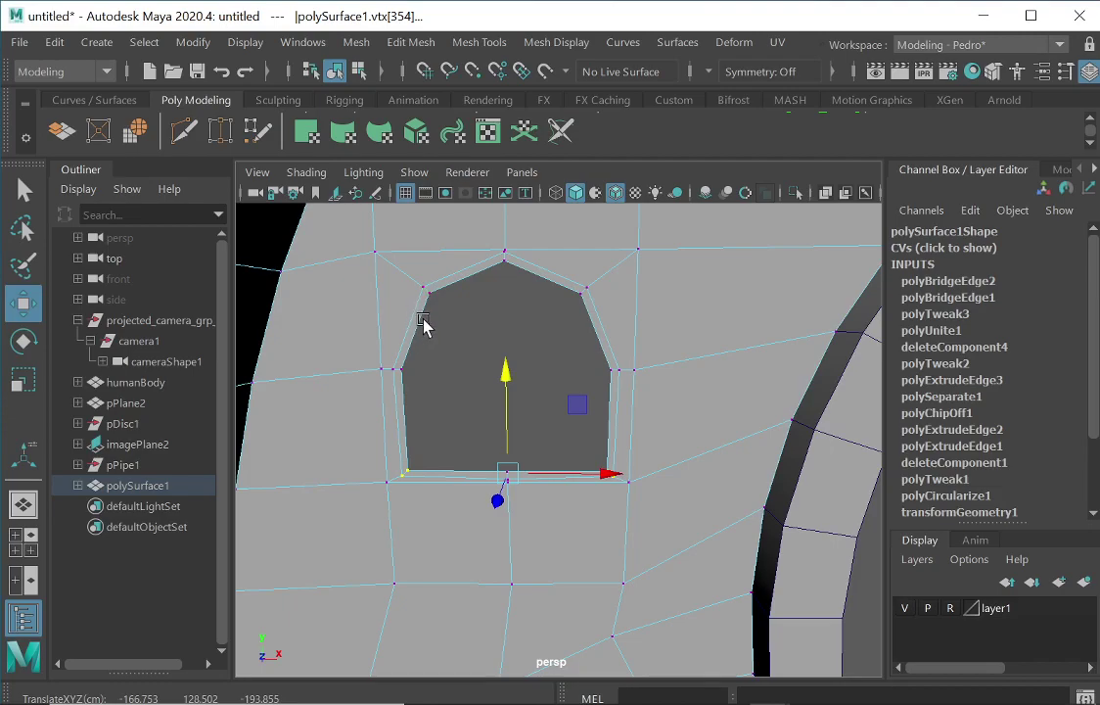
- Switch to face selection and select the ring faces along the window's left side, arch and right side
{"action": "right_click_drag", "start_coordinate": [424, 313], "coordinate": [436, 184]}
{"action": "left_click", "coordinate": [454, 278]}
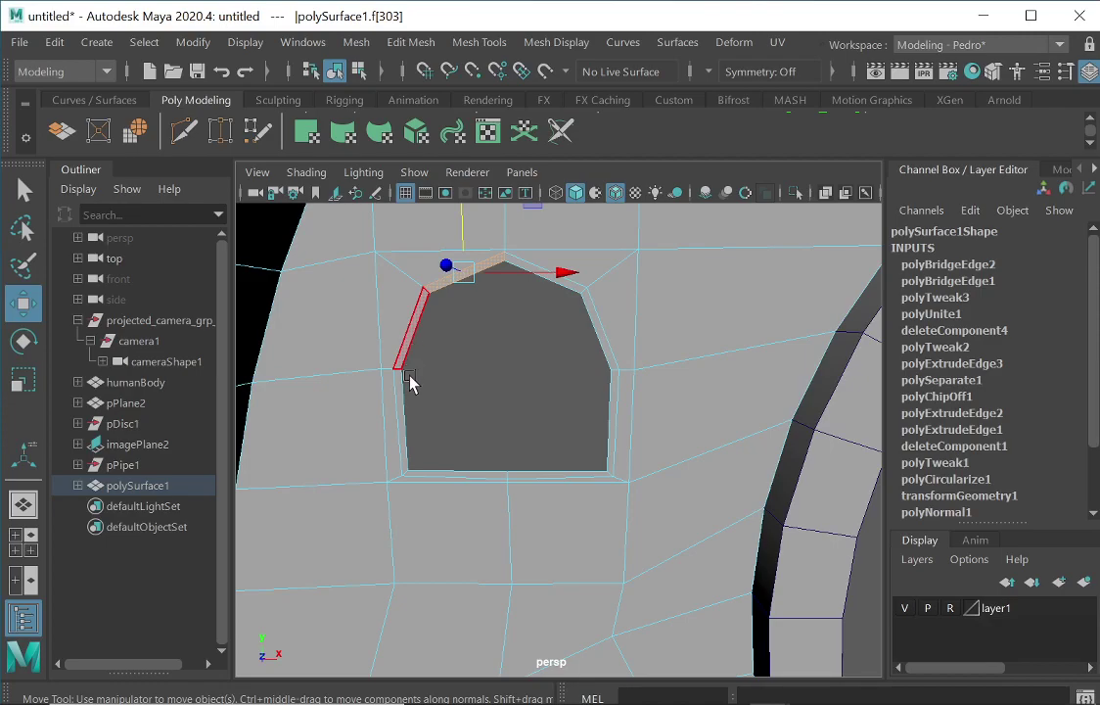
{"action": "left_click", "coordinate": [405, 401]}
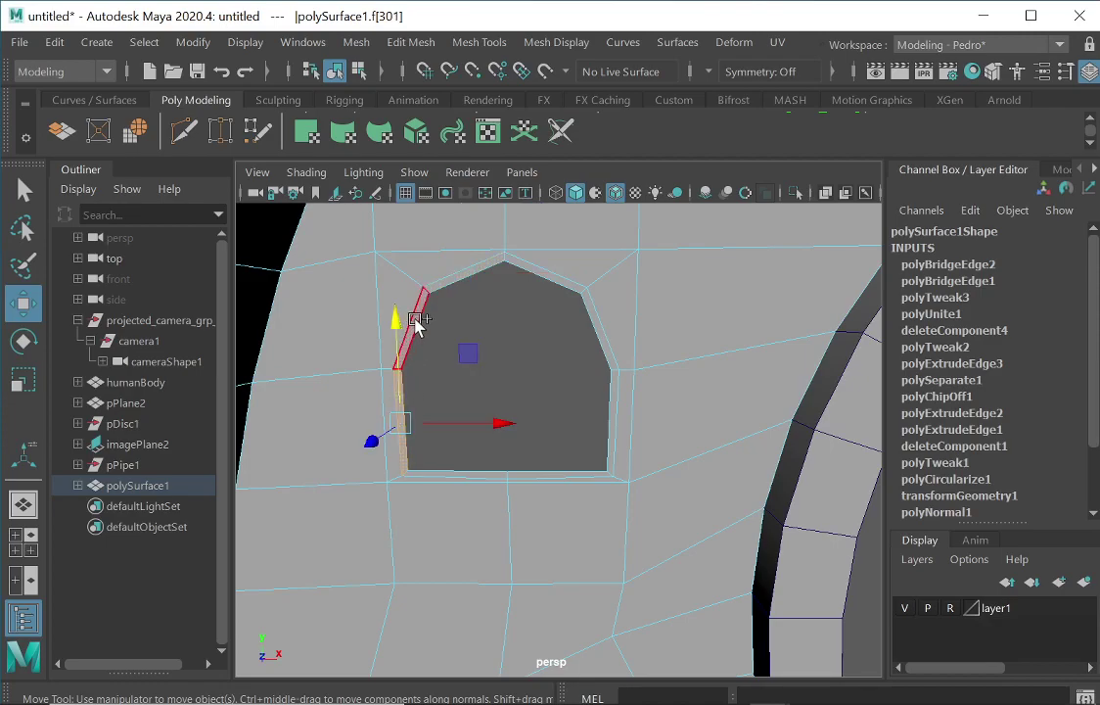
{"action": "left_click", "coordinate": [445, 294]}
{"action": "left_click", "coordinate": [468, 275]}
{"action": "left_click", "coordinate": [523, 257]}
{"action": "left_click", "coordinate": [599, 330]}
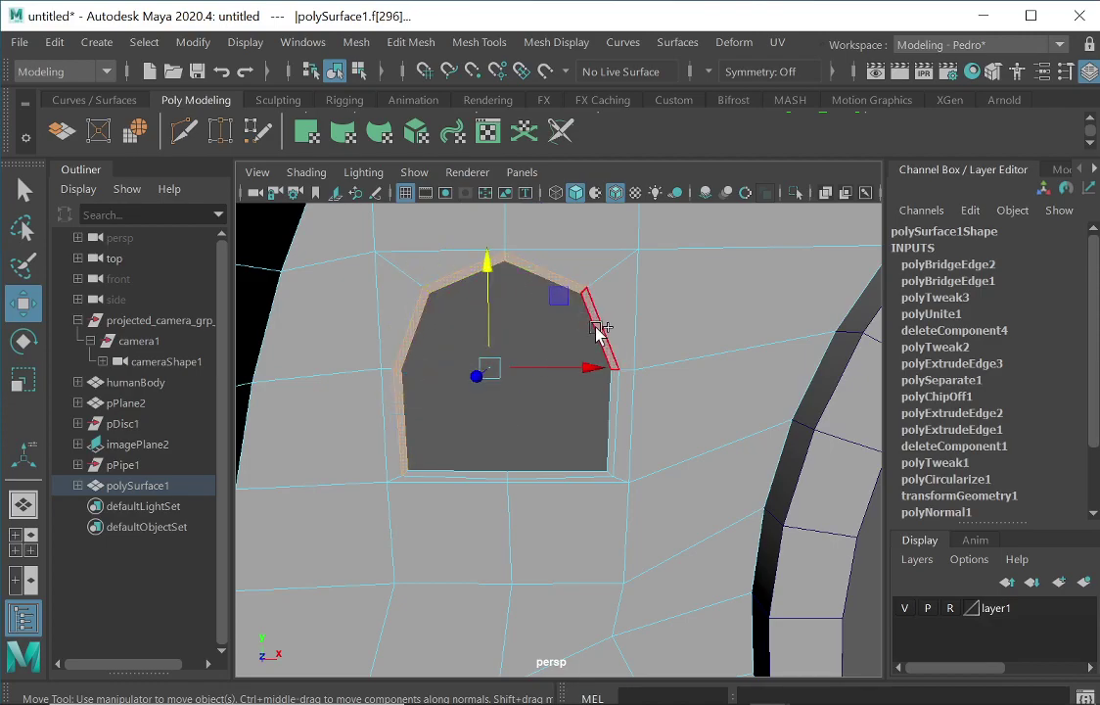
{"action": "left_click", "coordinate": [616, 402], "text": "shift"}
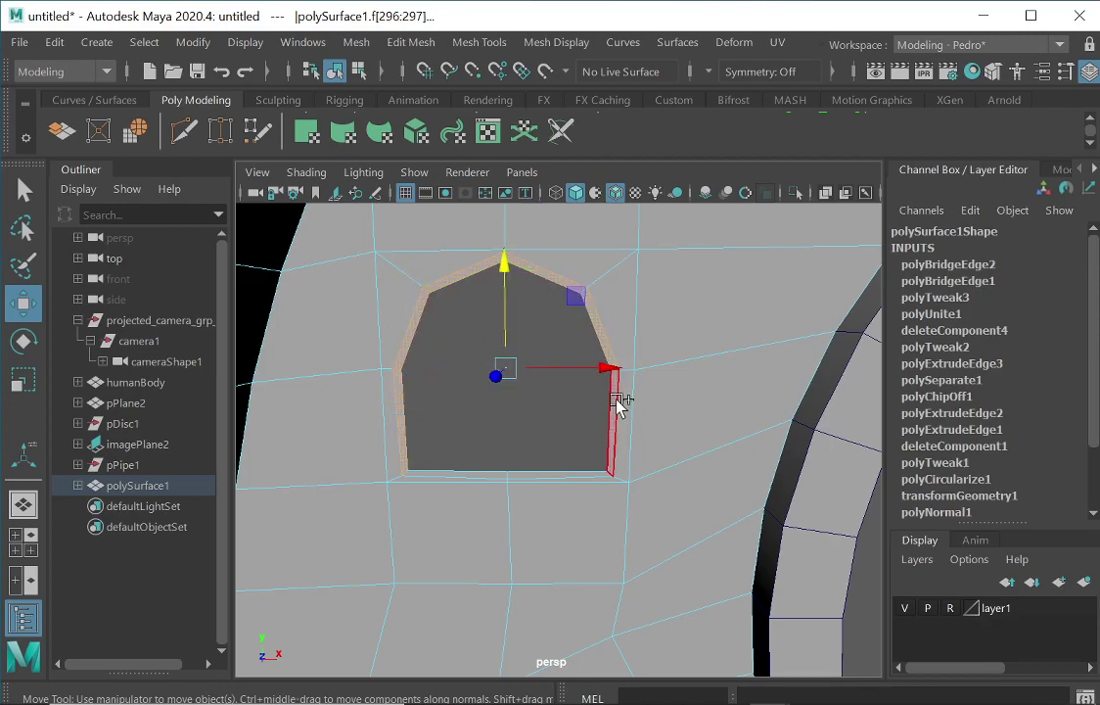
- Add the window's bottom ring faces, the thin strips beneath them and the two wall faces below to the selection
{"action": "left_click", "coordinate": [548, 473], "text": "shift"}
{"action": "left_click", "coordinate": [467, 475], "text": "shift"}
{"action": "left_click", "coordinate": [466, 472], "text": "shift"}
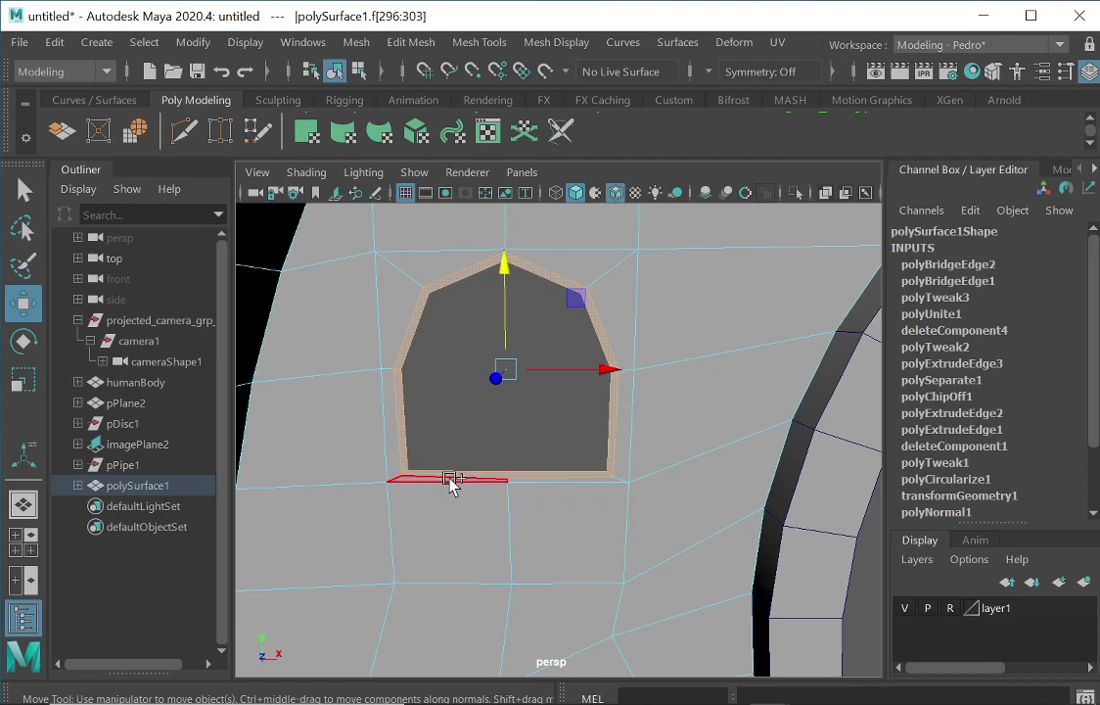
{"action": "left_click", "coordinate": [449, 479], "text": "shift"}
{"action": "left_click", "coordinate": [491, 511]}
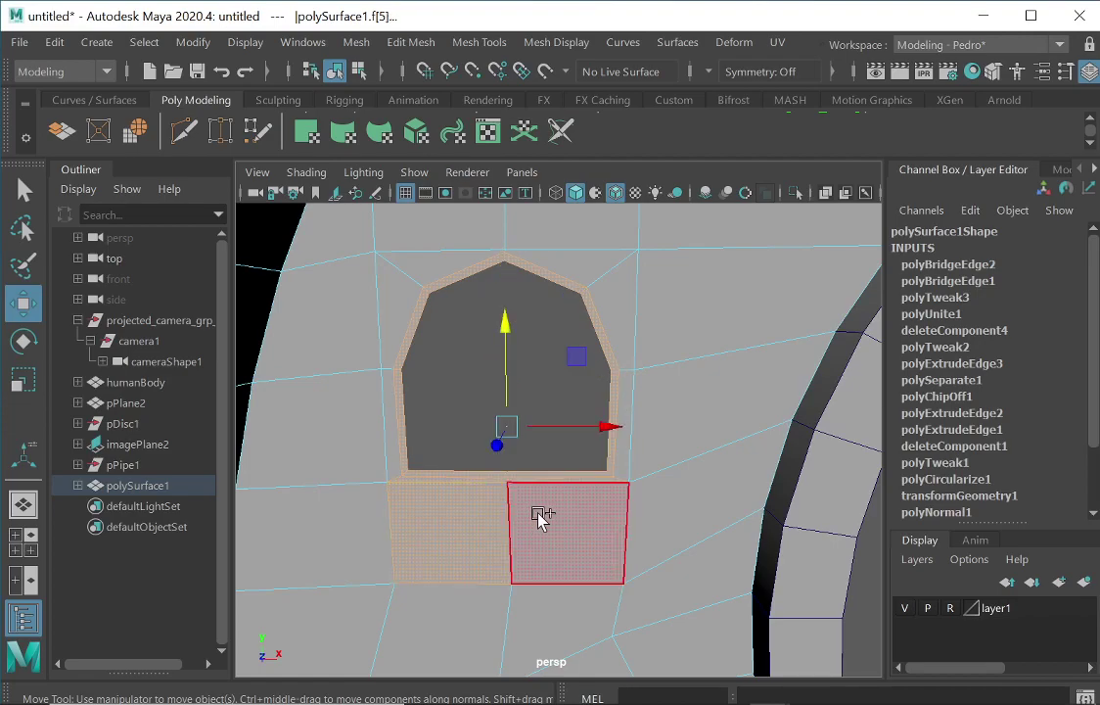
- Extrude the selected ring and wall faces into the wall with a Local Translate Z of about -29.66
{"action": "key", "text": "ctrl+e"}
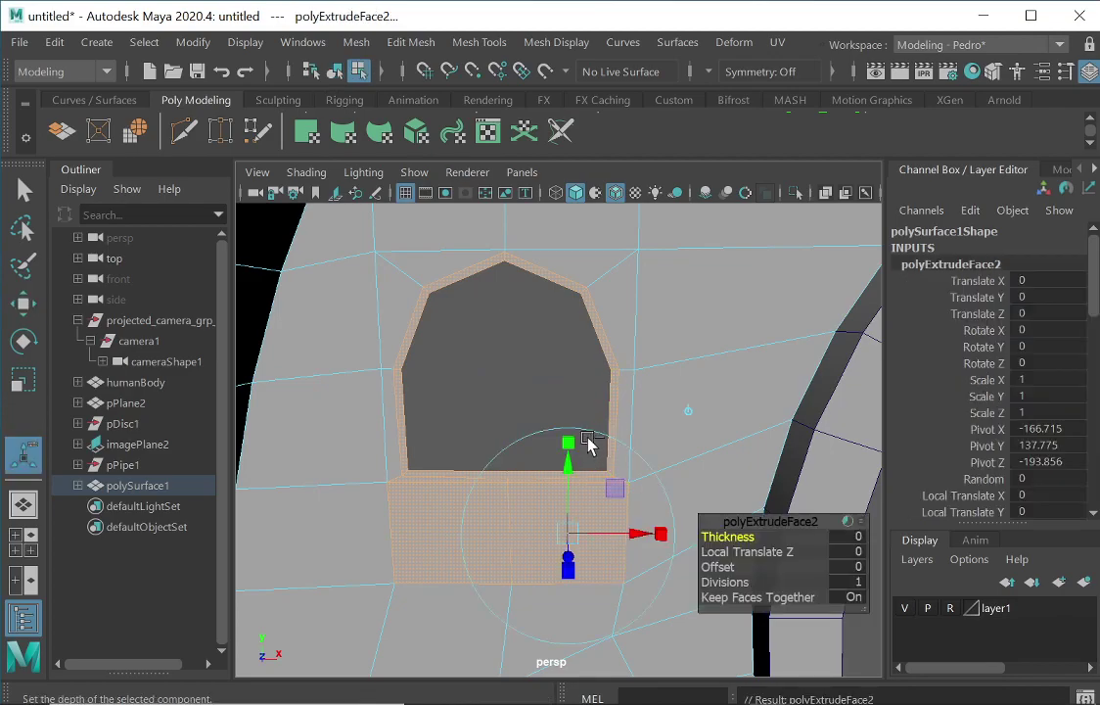
{"action": "left_click", "coordinate": [553, 446]}
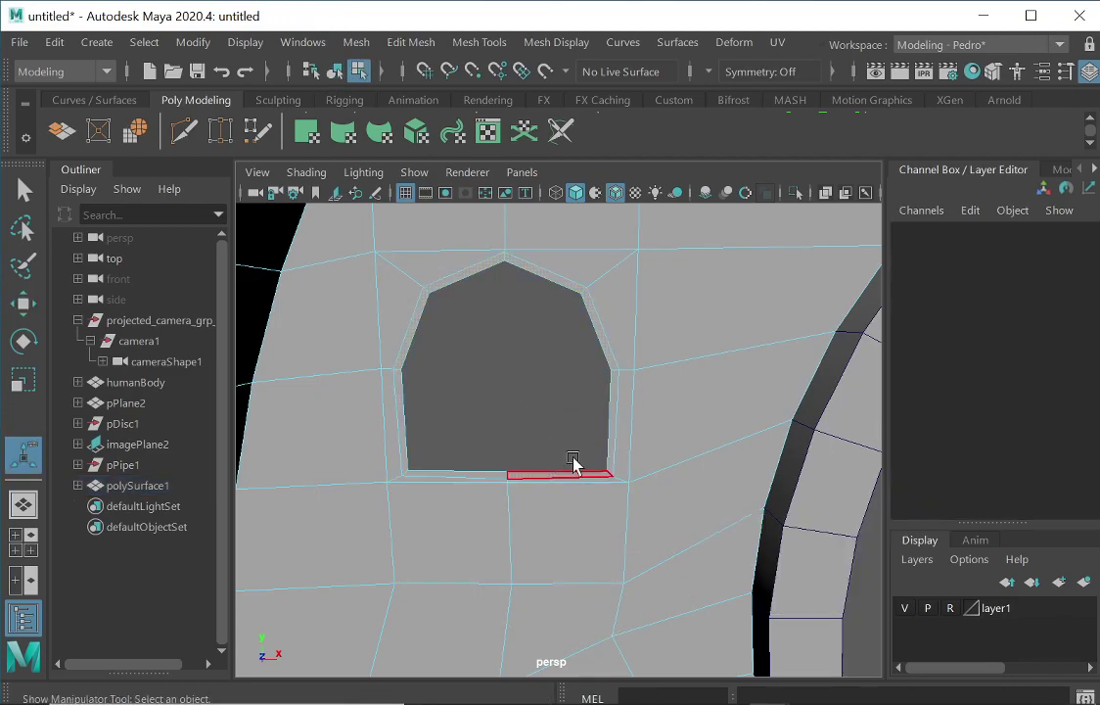
{"action": "key", "text": "ctrl+z"}
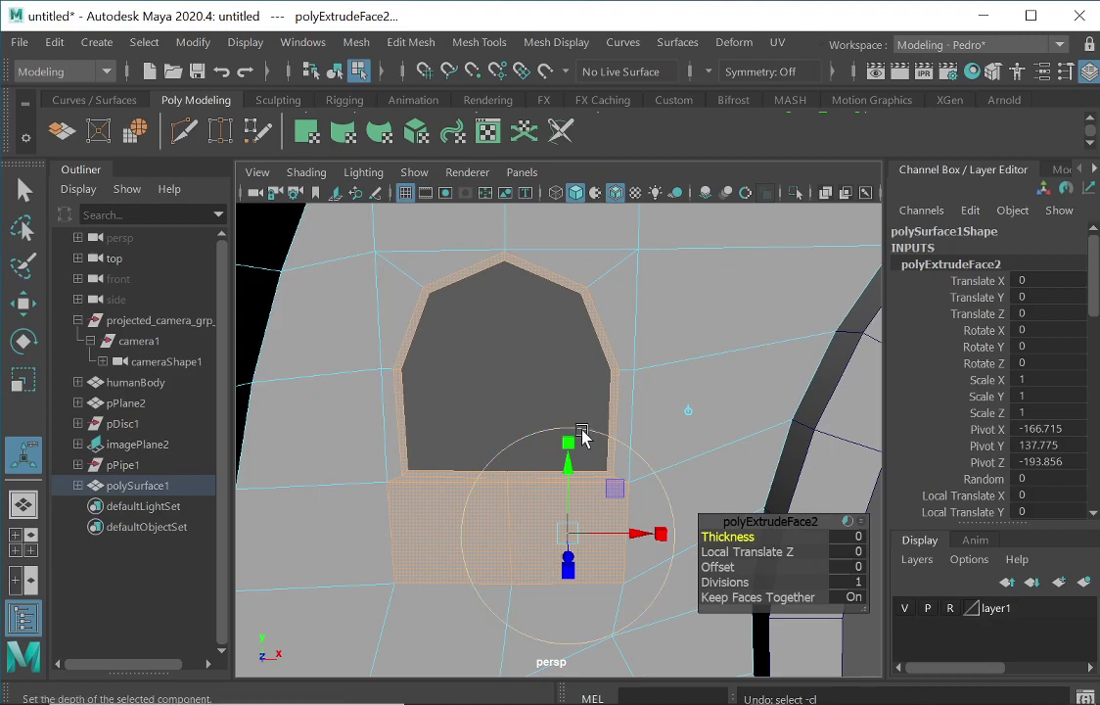
{"action": "left_click_drag", "start_coordinate": [582, 434], "coordinate": [620, 458], "text": "alt"}
{"action": "left_click_drag", "start_coordinate": [592, 555], "coordinate": [562, 411]}
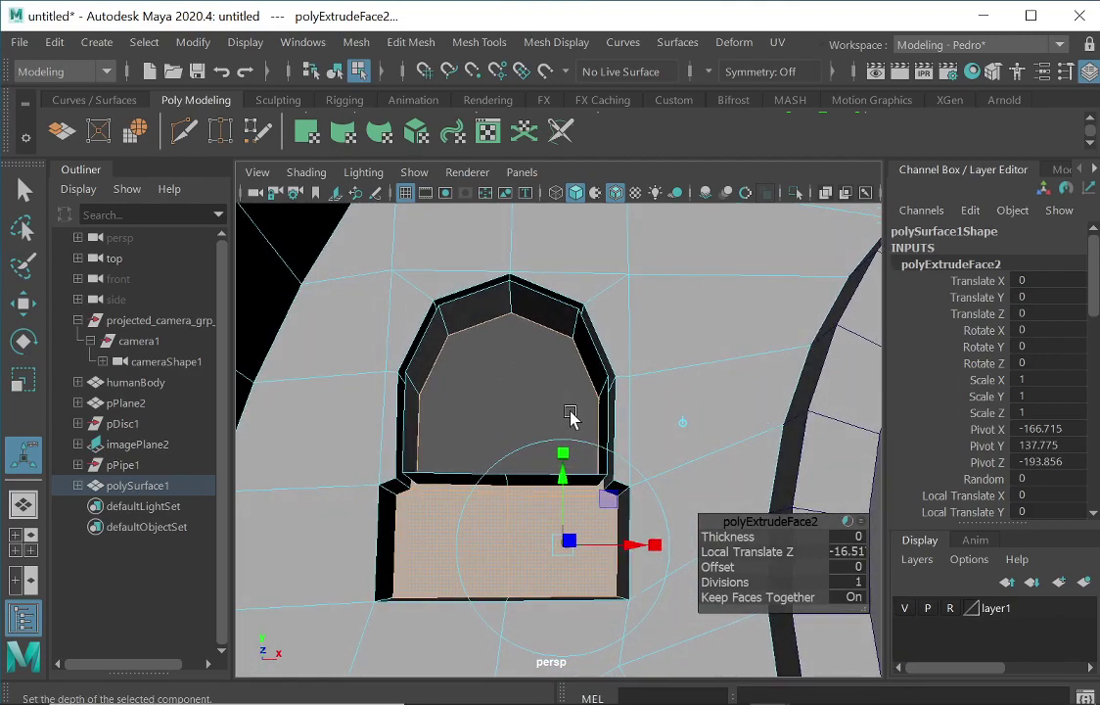
{"action": "key", "text": "ctrl+z"}
{"action": "mouse_move", "coordinate": [542, 421]}
{"action": "left_mouse_down", "text": "alt"}
{"action": "mouse_move", "coordinate": [510, 457]}
{"action": "mouse_move", "coordinate": [454, 460]}
{"action": "mouse_move", "coordinate": [468, 469]}
{"action": "mouse_move", "coordinate": [508, 442]}
{"action": "mouse_move", "coordinate": [573, 428]}
{"action": "mouse_move", "coordinate": [537, 424]}
{"action": "mouse_move", "coordinate": [527, 397]}
{"action": "mouse_move", "coordinate": [546, 387]}
{"action": "mouse_move", "coordinate": [535, 406]}
{"action": "left_mouse_up", "text": "alt"}
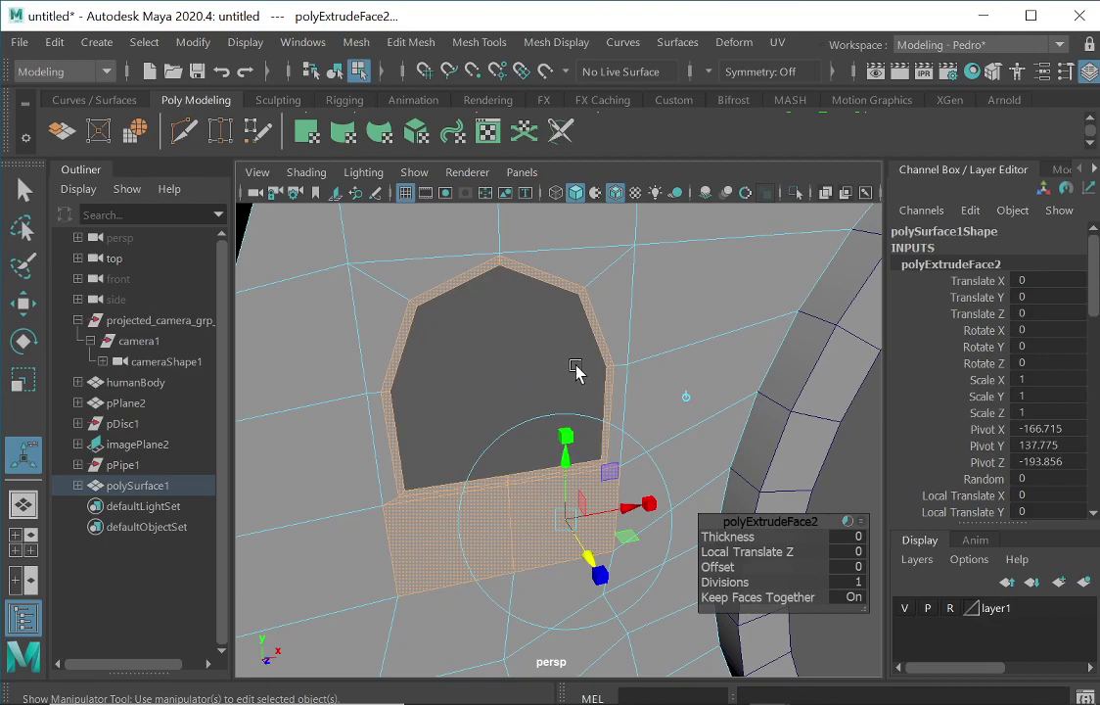
{"action": "mouse_move", "coordinate": [562, 390]}
{"action": "left_mouse_down", "text": "alt"}
{"action": "mouse_move", "coordinate": [579, 376]}
{"action": "mouse_move", "coordinate": [563, 383]}
{"action": "left_mouse_up", "text": "alt"}
{"action": "left_click_drag", "start_coordinate": [595, 562], "coordinate": [540, 472]}
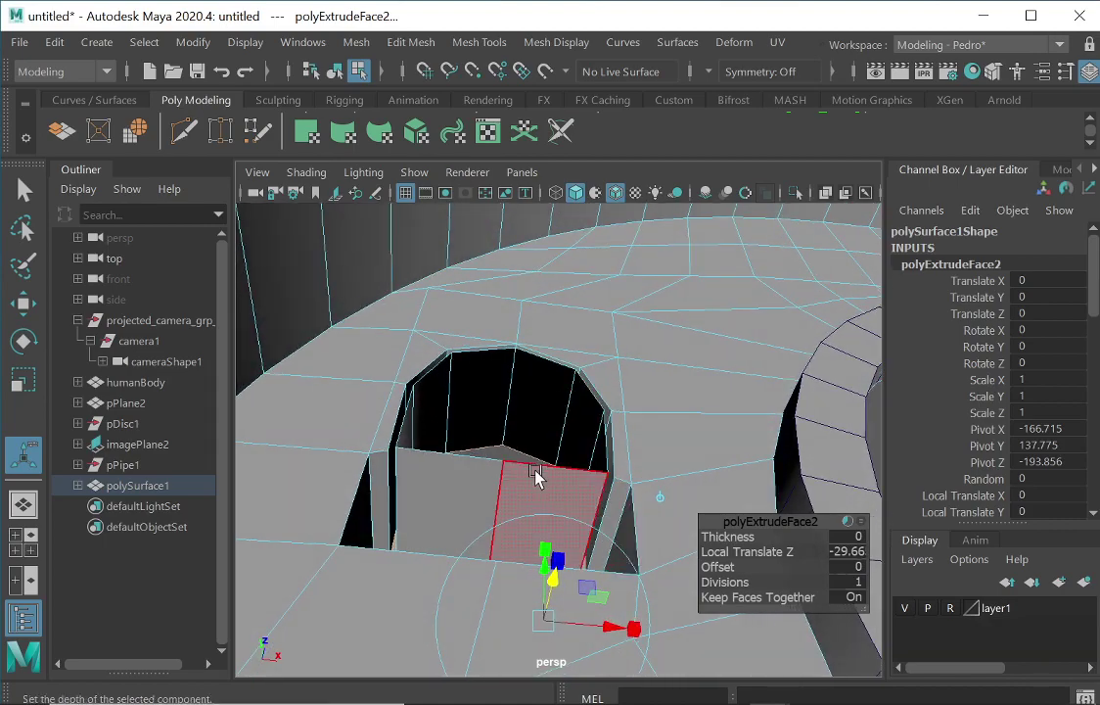
- Delete the two extruded faces running inward along the bottom edge of the window opening
{"action": "left_click", "coordinate": [482, 481]}
{"action": "key", "text": "Delete"}
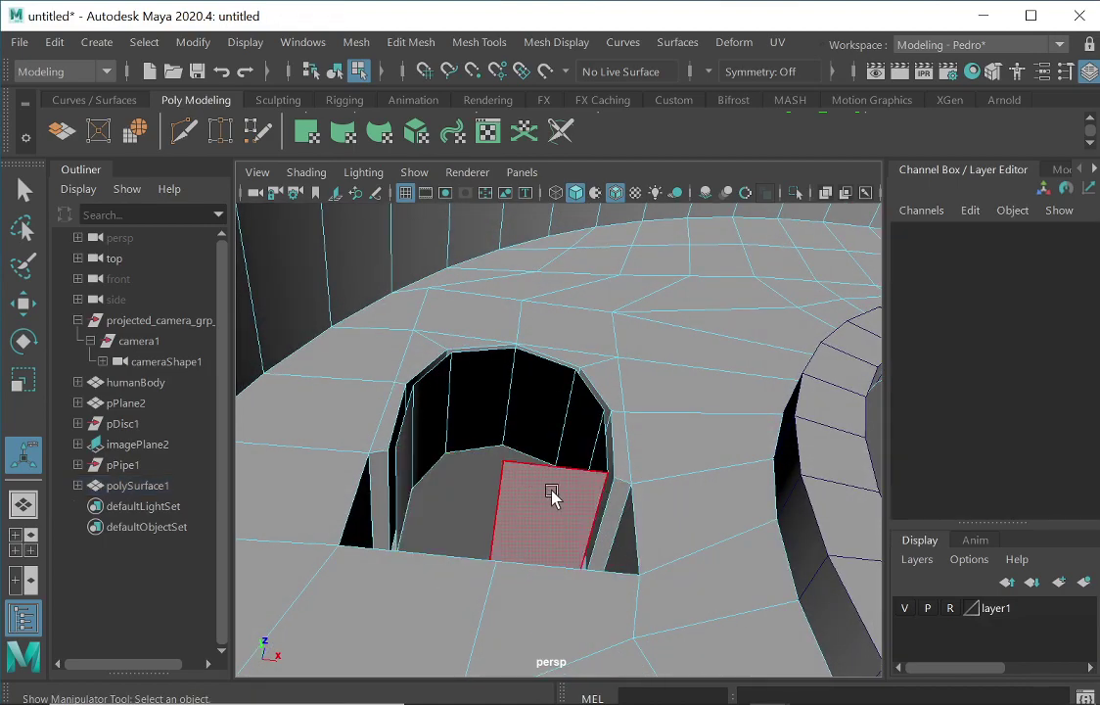
{"action": "left_click", "coordinate": [552, 489]}
{"action": "key", "text": "Delete"}
- Delete the remaining extruded faces lining the inner side of the ring along both sides and the arch
{"action": "left_click_drag", "start_coordinate": [555, 446], "coordinate": [483, 462], "text": "alt"}
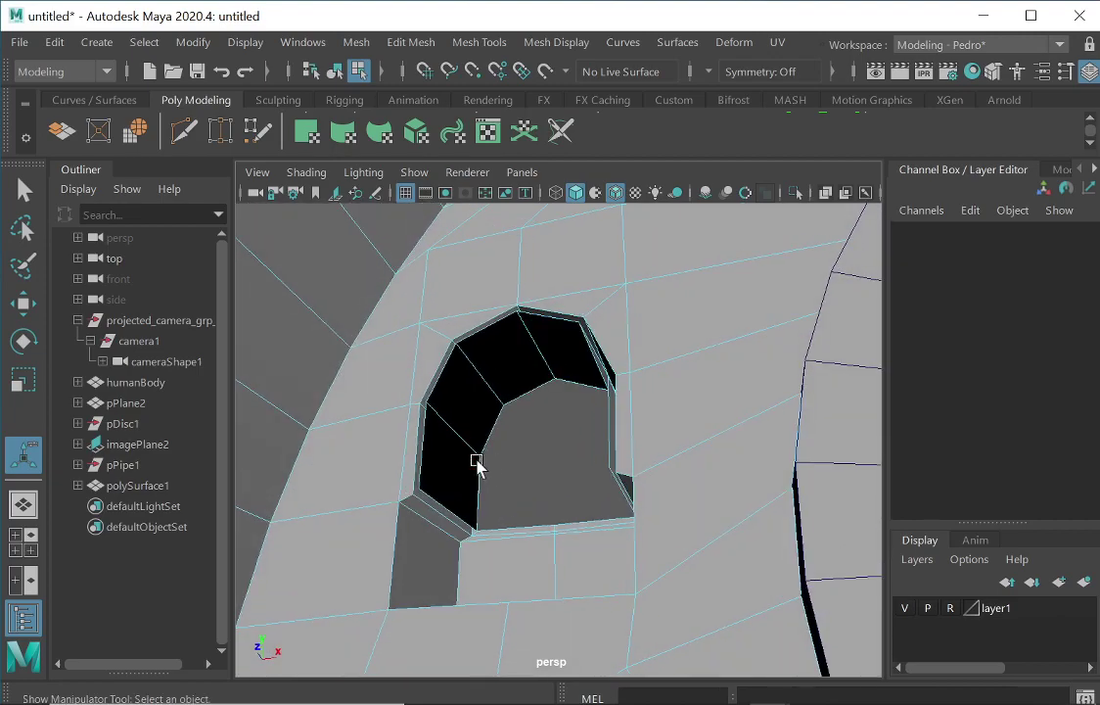
{"action": "left_click", "coordinate": [457, 470]}
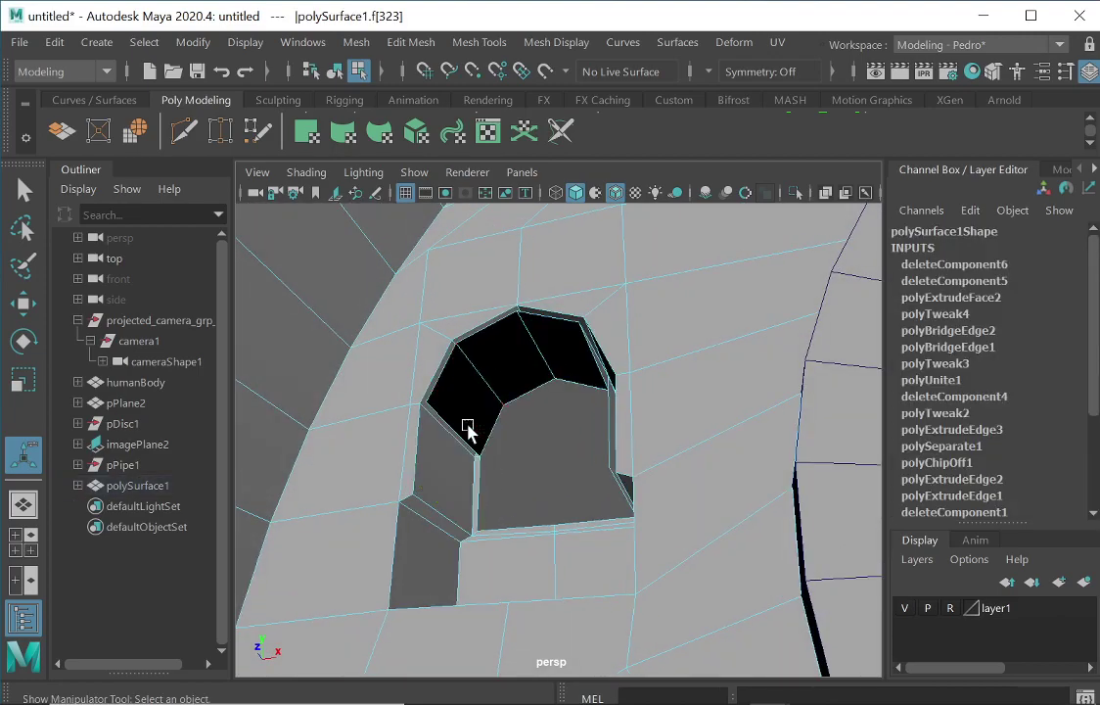
{"action": "key", "text": "Delete"}
{"action": "left_click", "coordinate": [469, 405]}
{"action": "key", "text": "Delete"}
{"action": "left_click", "coordinate": [503, 368]}
{"action": "key", "text": "Delete"}
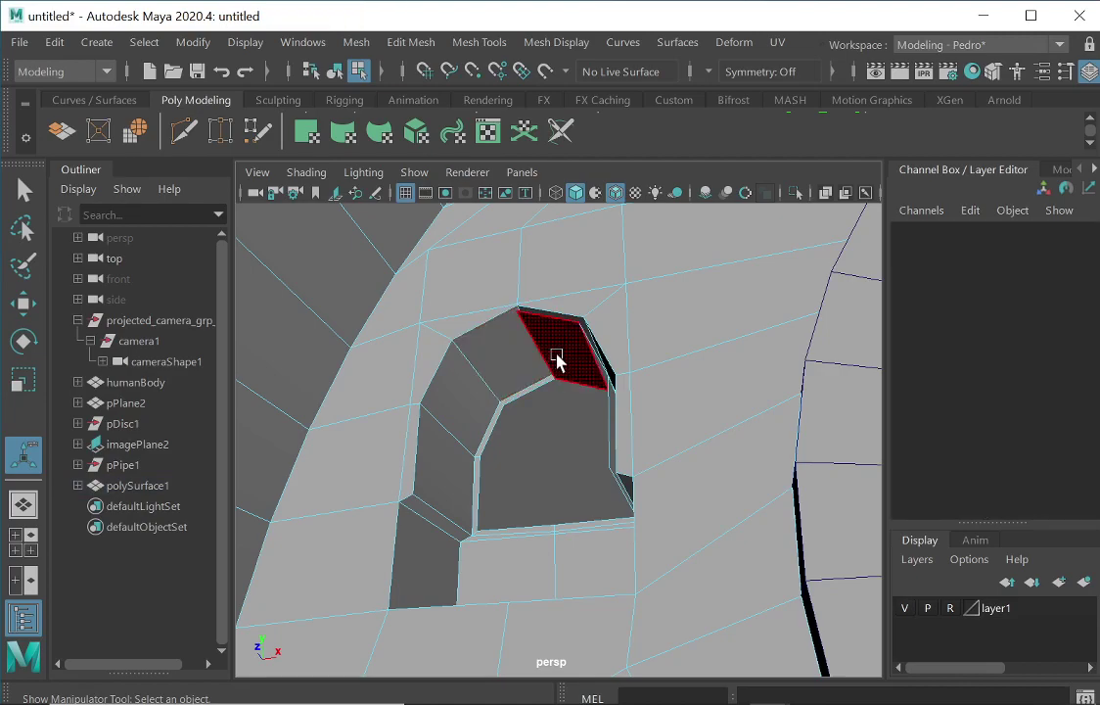
{"action": "left_click_drag", "start_coordinate": [563, 447], "coordinate": [607, 393], "text": "alt"}
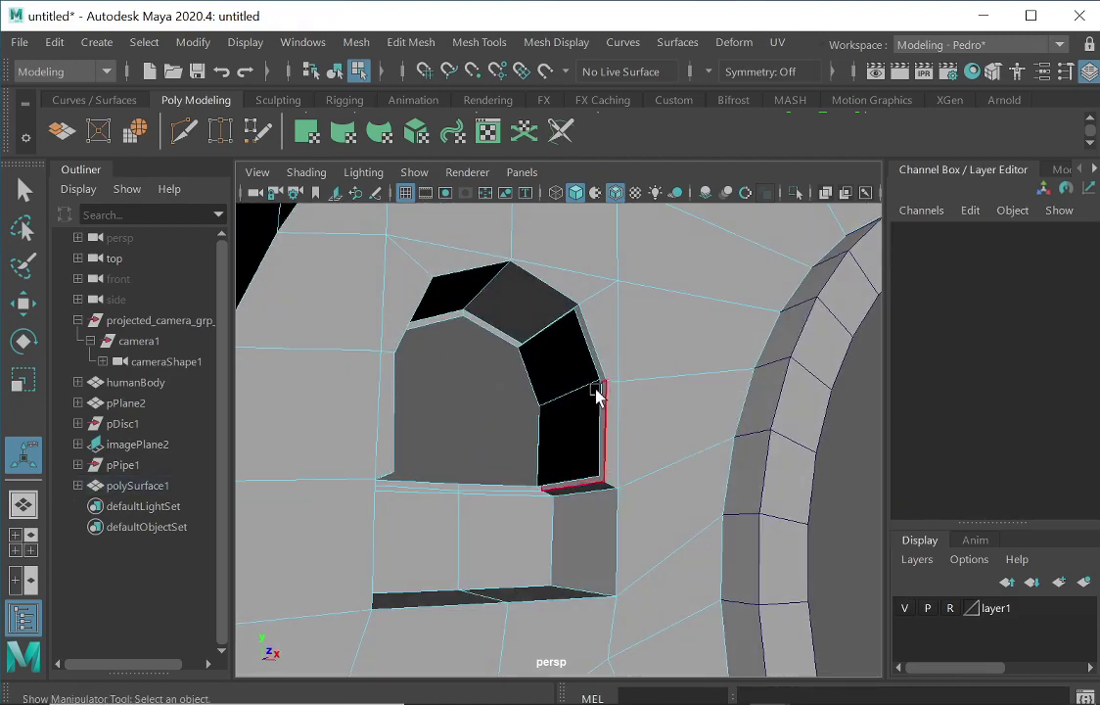
{"action": "left_click", "coordinate": [563, 360]}
{"action": "key", "text": "Delete"}
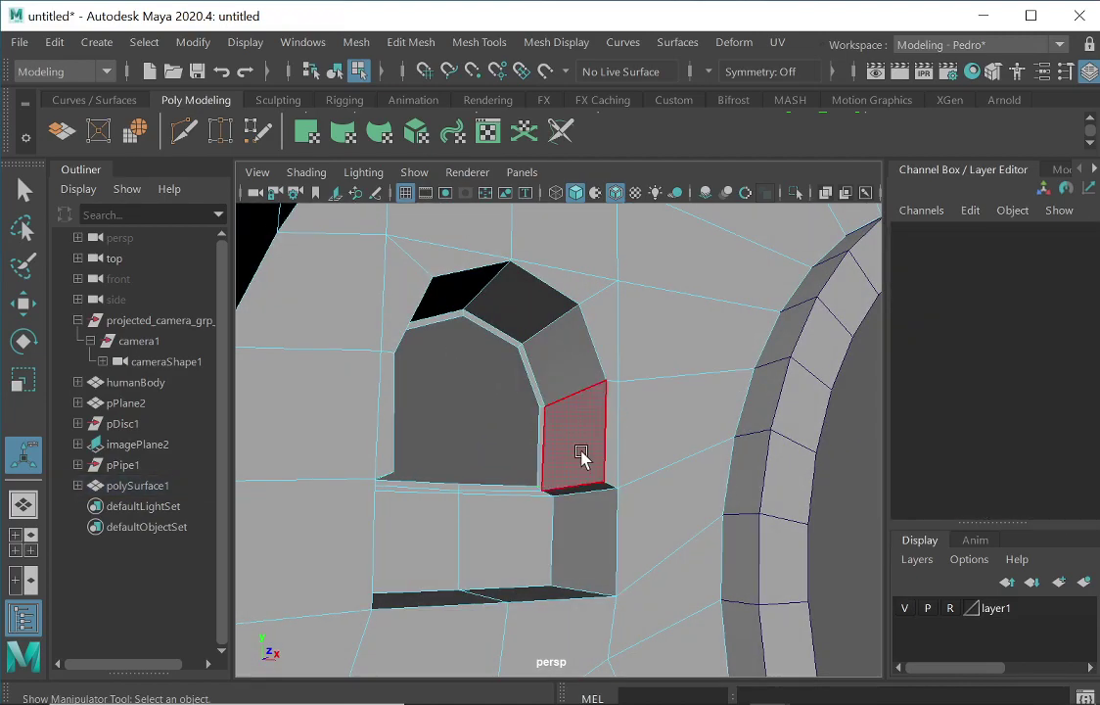
- Select the two side faces of the recess below the window and scale them together along X to line up with the window's sides
{"action": "left_click_drag", "start_coordinate": [579, 438], "coordinate": [633, 479], "text": "alt"}
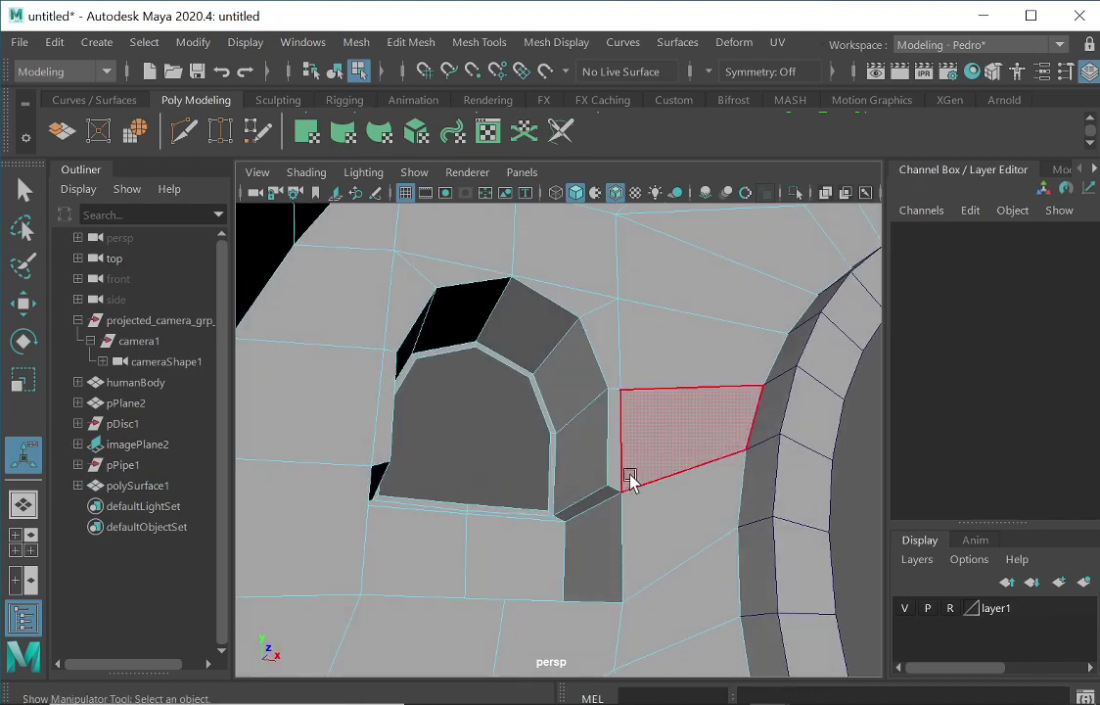
{"action": "left_click_drag", "start_coordinate": [565, 505], "coordinate": [599, 522], "text": "alt"}
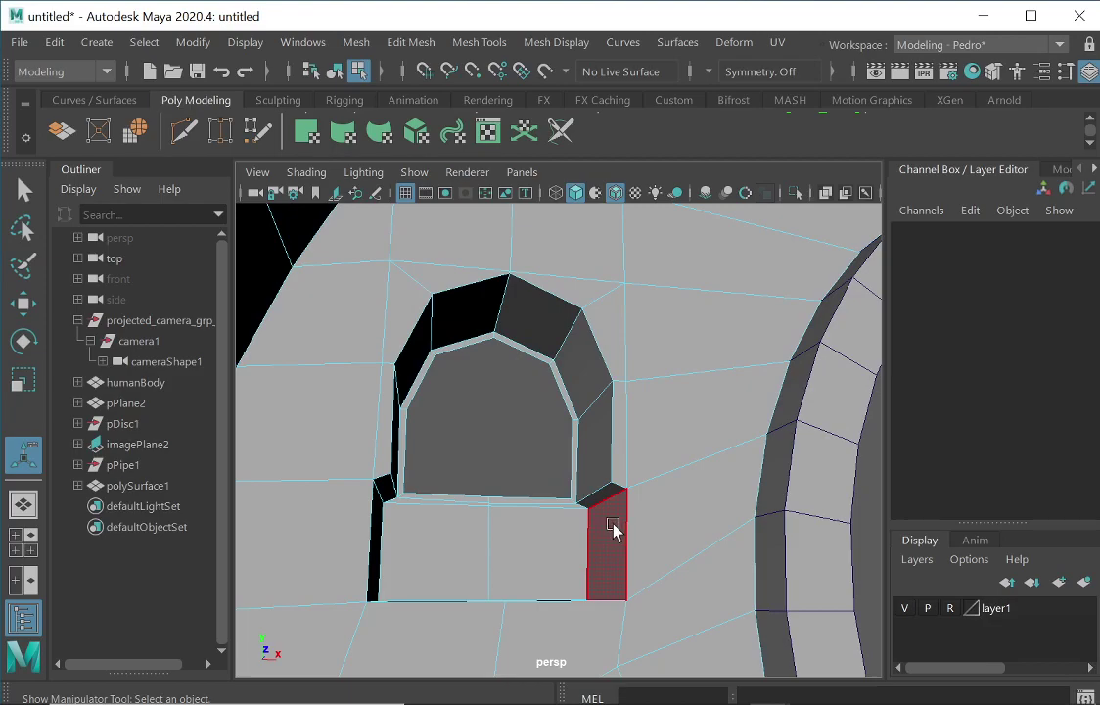
{"action": "left_click_drag", "start_coordinate": [479, 531], "coordinate": [400, 534], "text": "alt"}
{"action": "left_click_drag", "start_coordinate": [467, 527], "coordinate": [584, 532], "text": "alt"}
{"action": "left_click", "coordinate": [410, 533]}
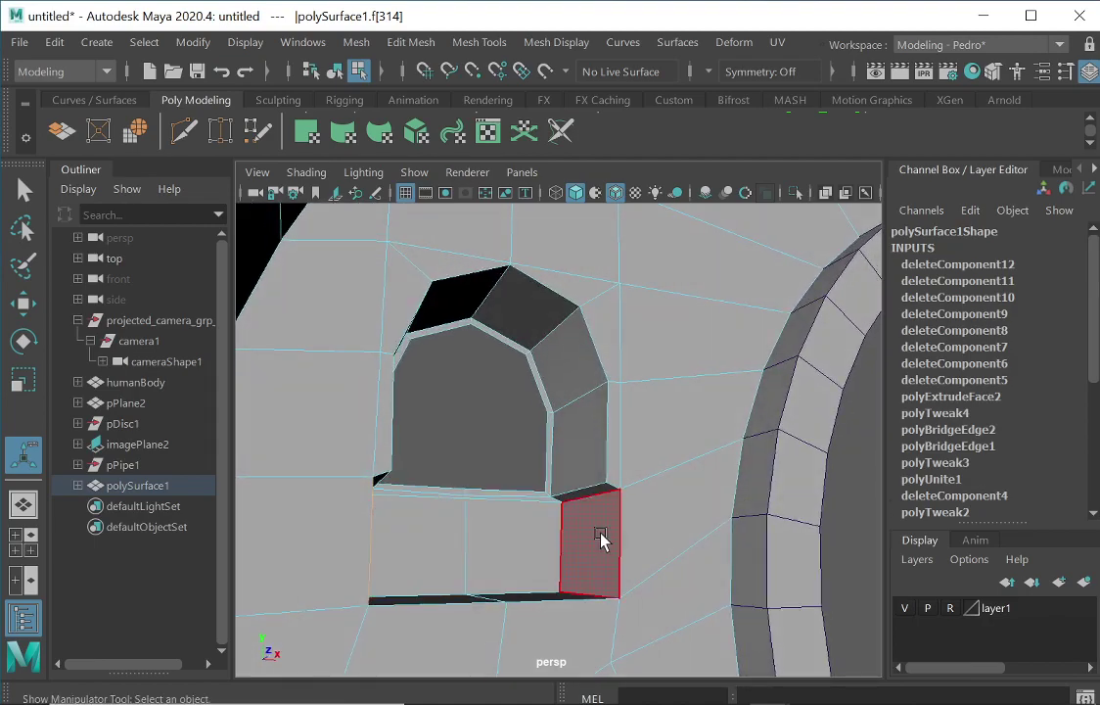
{"action": "left_click", "coordinate": [600, 539], "text": "shift"}
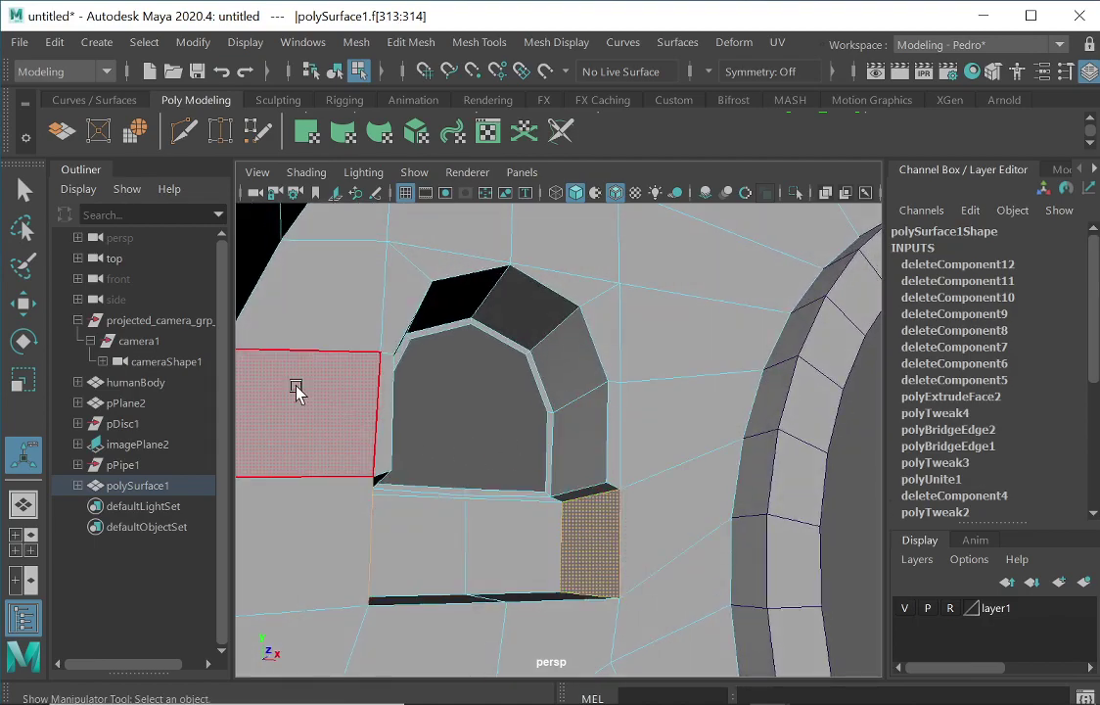
{"action": "left_click", "coordinate": [29, 387]}
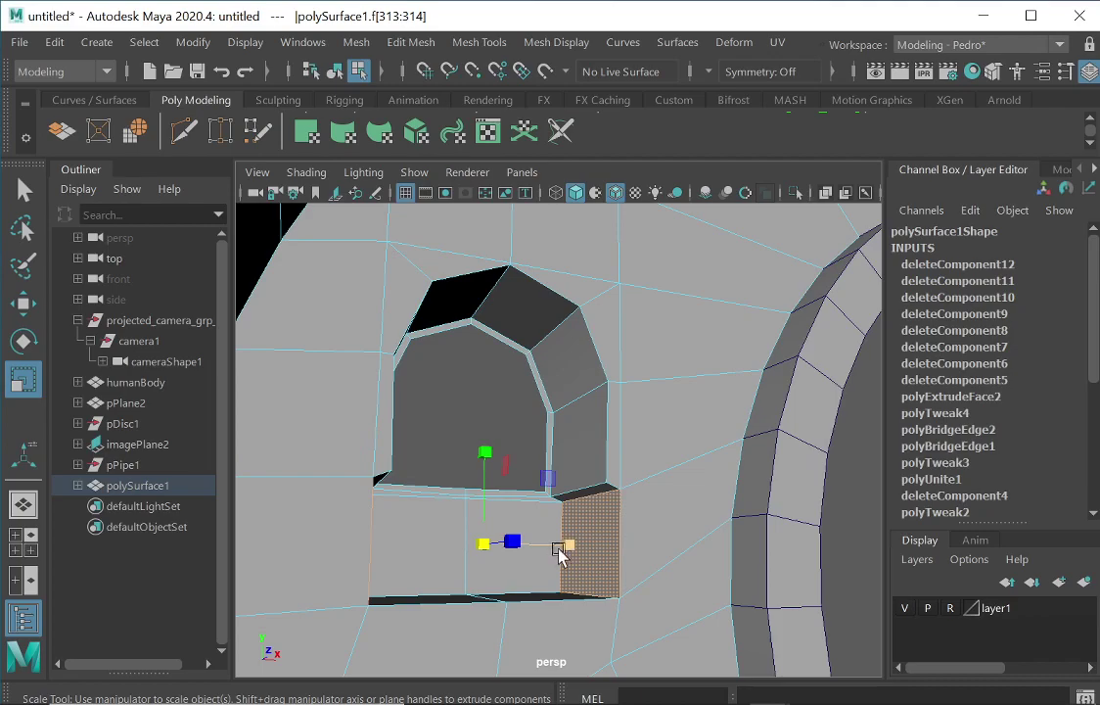
{"action": "left_click_drag", "start_coordinate": [550, 466], "coordinate": [534, 476], "text": "alt"}
{"action": "left_click_drag", "start_coordinate": [582, 534], "coordinate": [432, 350]}
{"action": "left_click_drag", "start_coordinate": [522, 388], "coordinate": [637, 330], "text": "alt"}
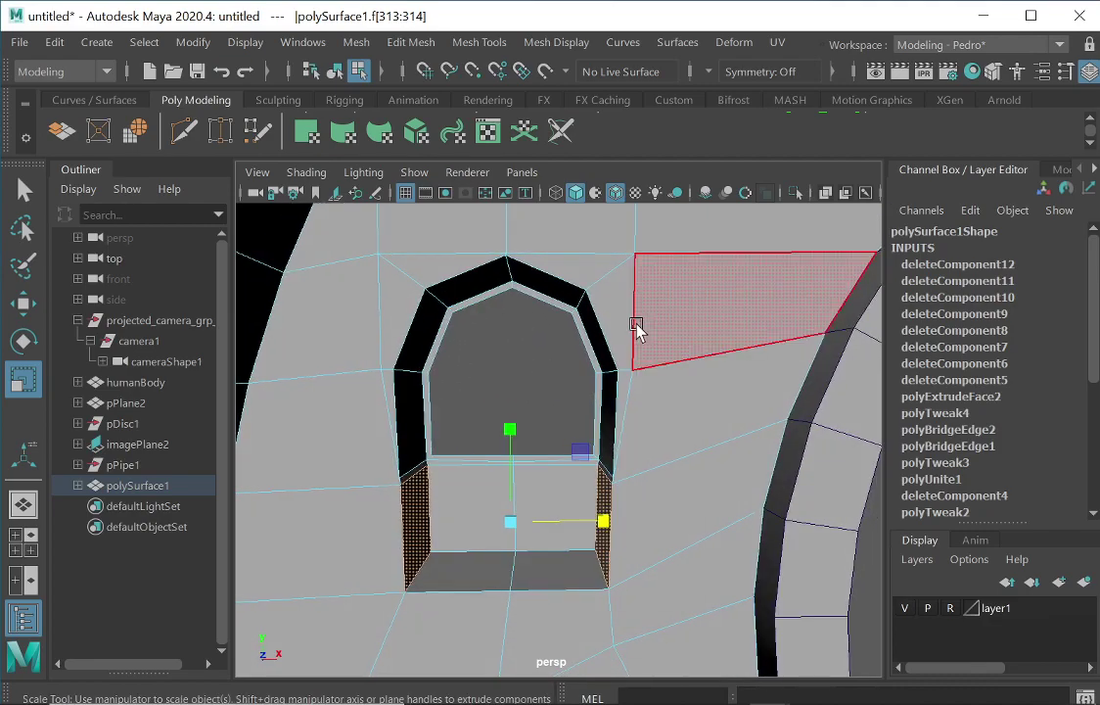
- Switch between the perspective and camera1 views to compare the window recess with the reference image
{"action": "key", "text": "space"}
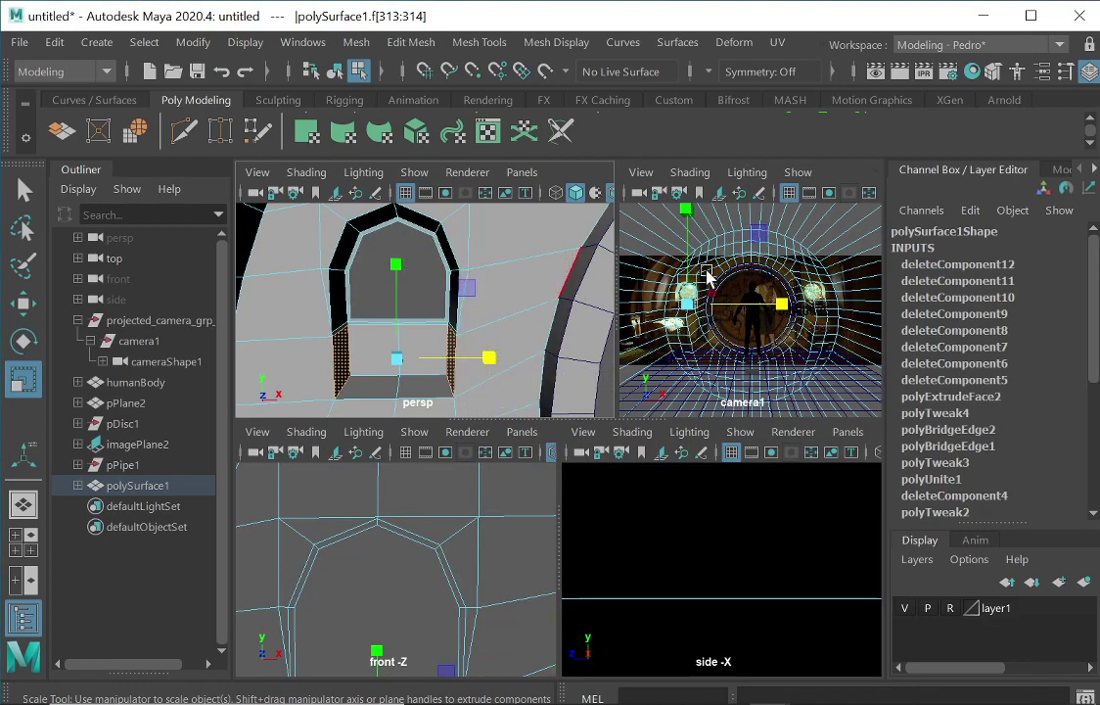
{"action": "key", "text": "space"}
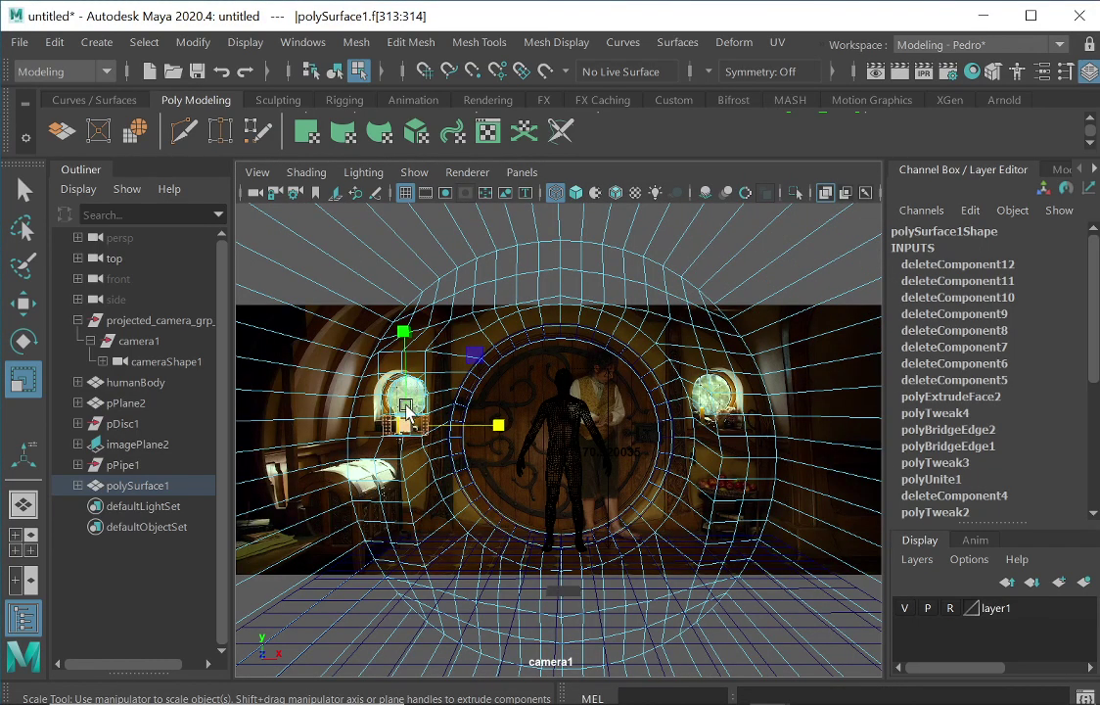
{"action": "key", "text": "space"}
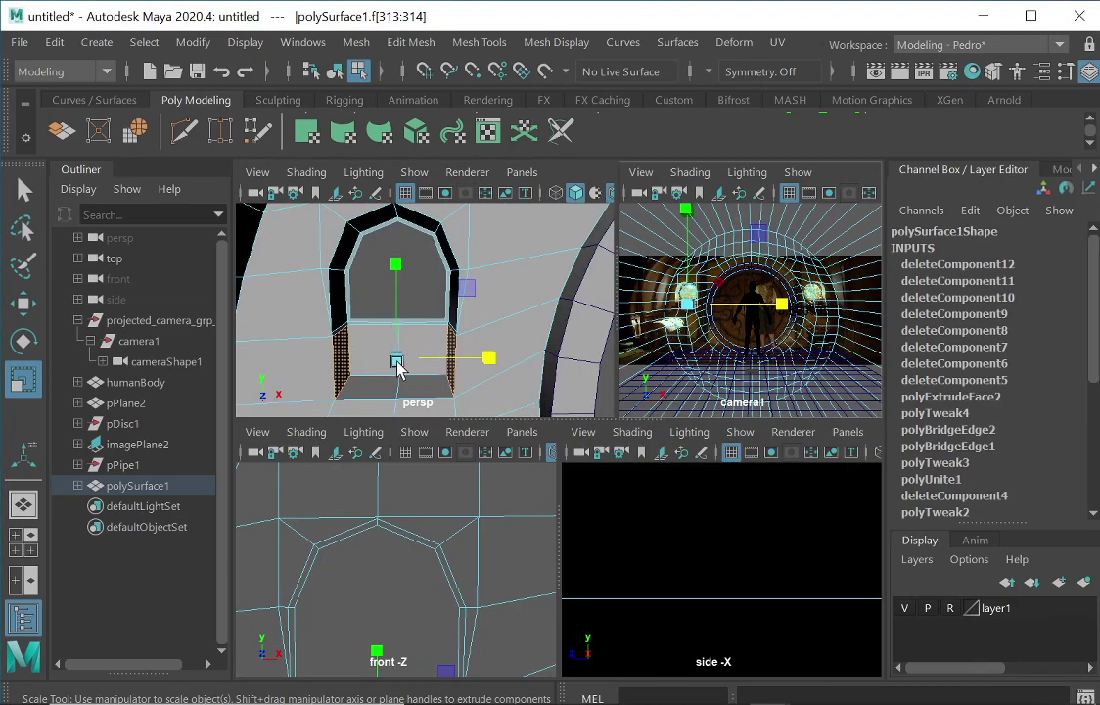
{"action": "key", "text": "space"}
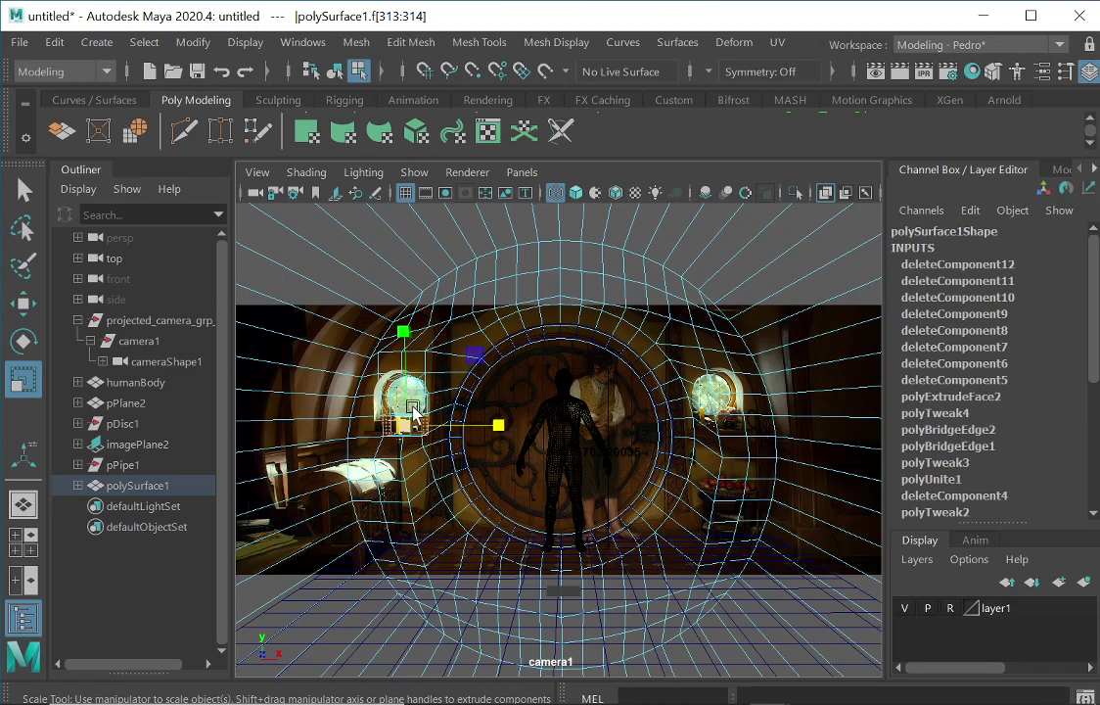
- Switch to the four-view layout and inspect the window recess in perspective, previewing the wall mesh smoothed and returning to unsmoothed display
{"action": "key", "text": "space"}
{"action": "left_click_drag", "start_coordinate": [379, 300], "coordinate": [440, 337], "text": "alt"}
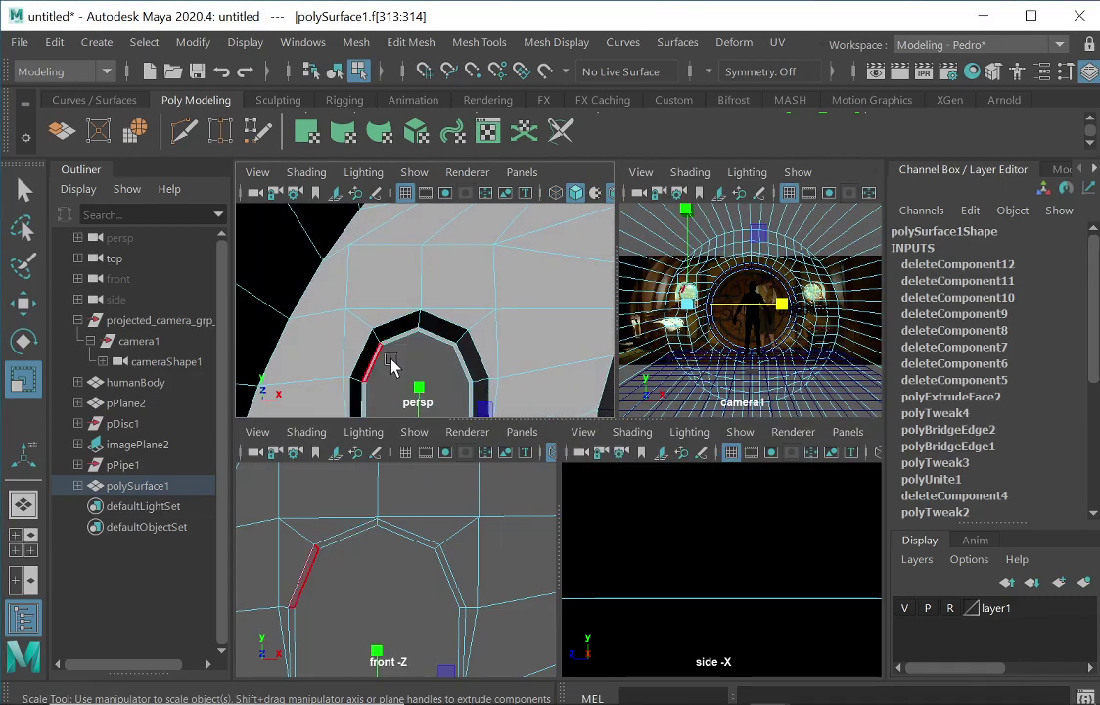
{"action": "middle_click_drag", "start_coordinate": [410, 370], "coordinate": [403, 311], "text": "alt"}
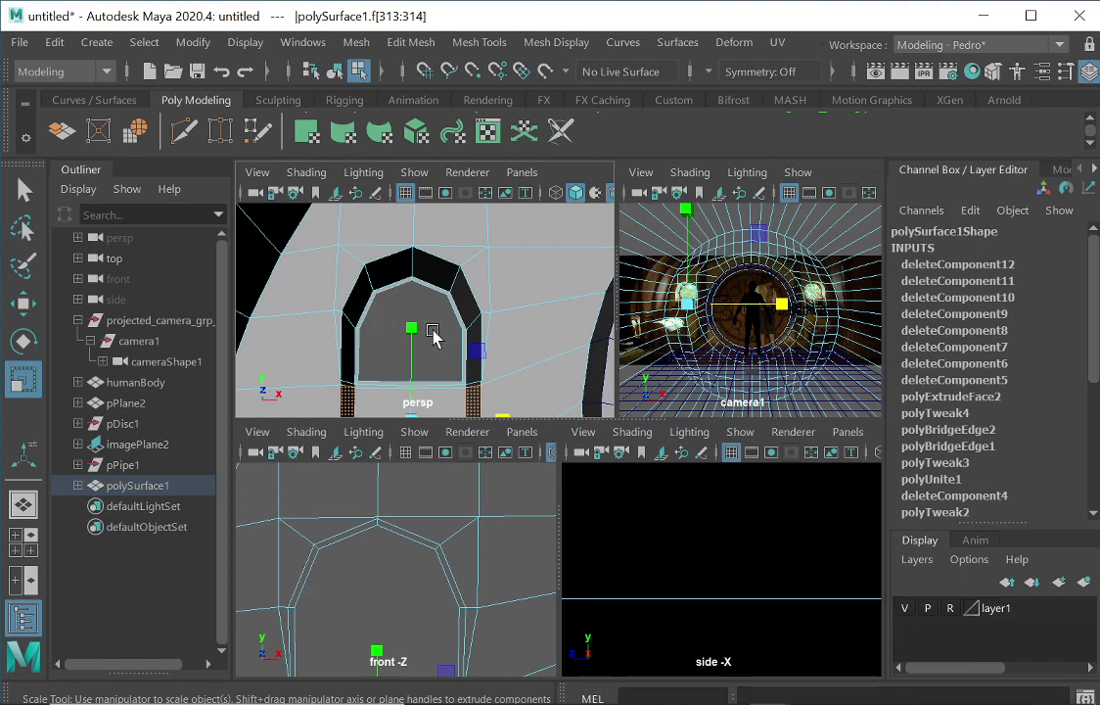
{"action": "left_click_drag", "start_coordinate": [432, 319], "coordinate": [360, 309], "text": "alt"}
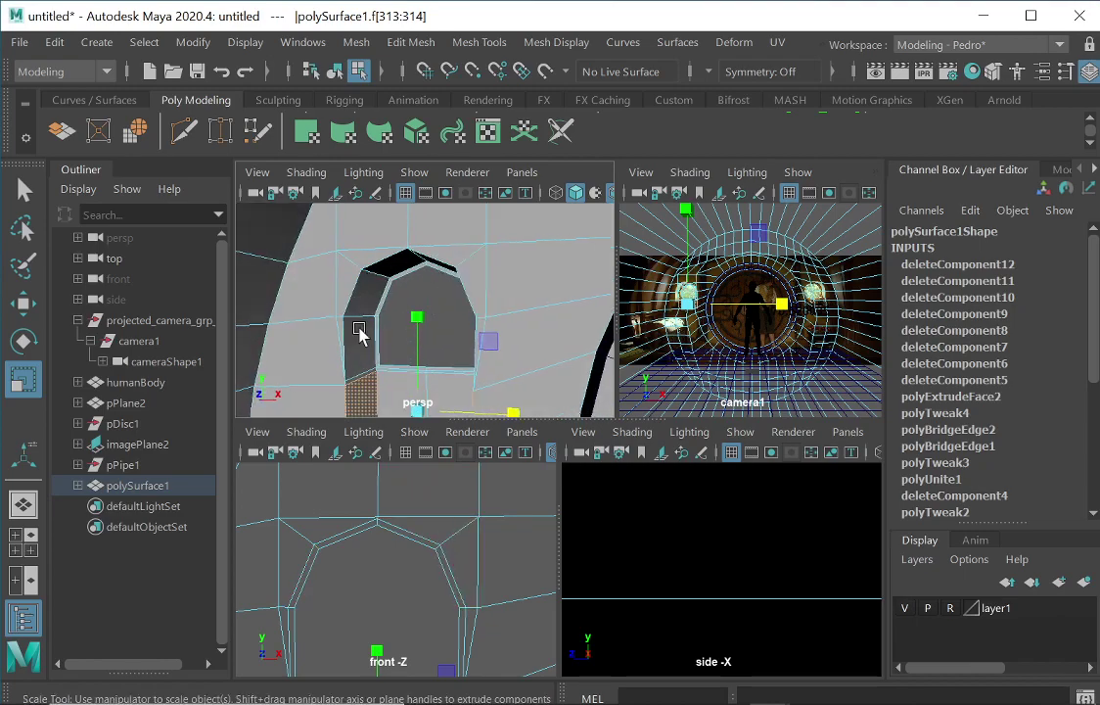
{"action": "left_click_drag", "start_coordinate": [481, 311], "coordinate": [406, 211], "text": "alt"}
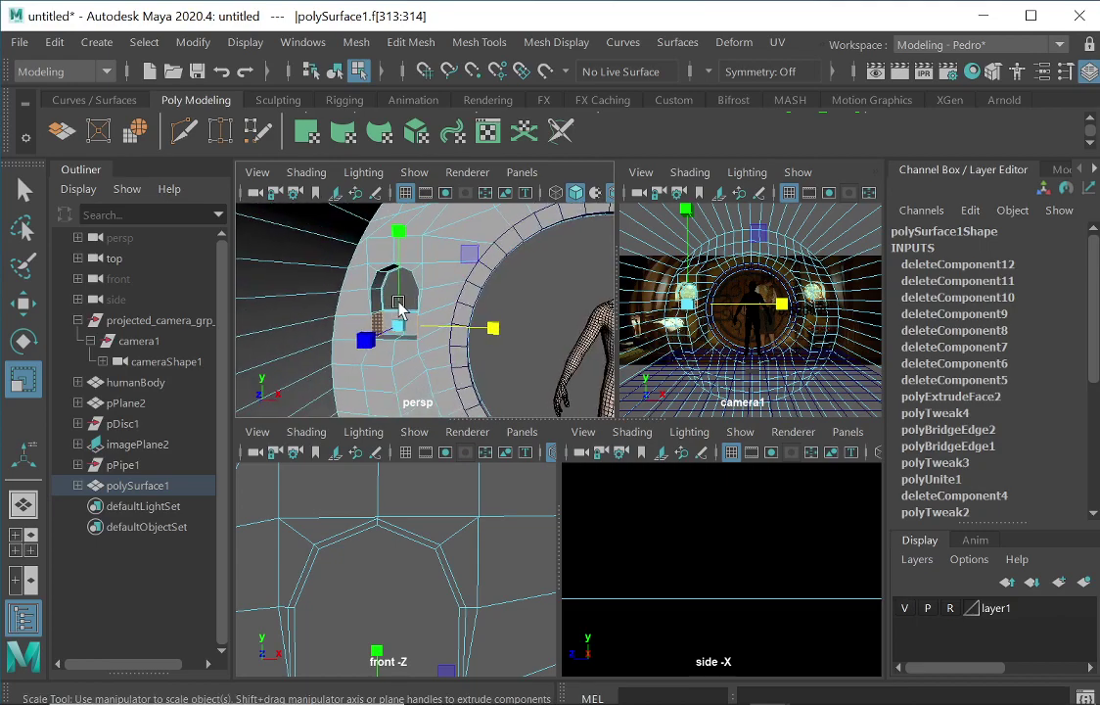
{"action": "key", "text": "3"}
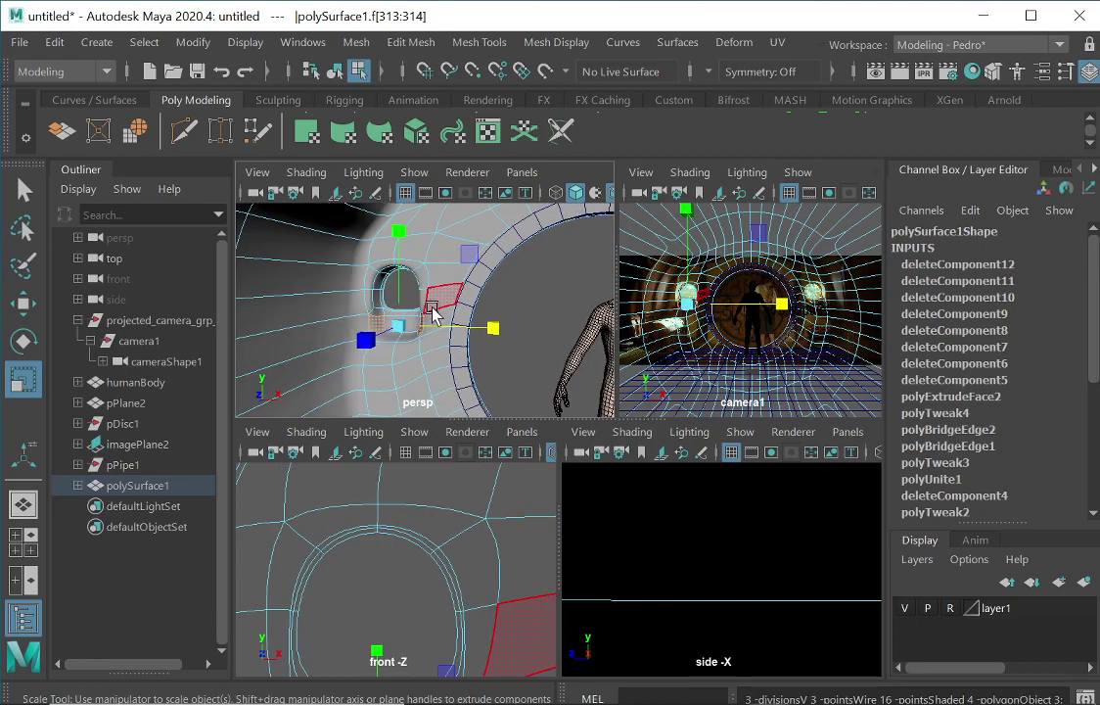
{"action": "left_click_drag", "start_coordinate": [434, 272], "coordinate": [423, 301], "text": "alt"}
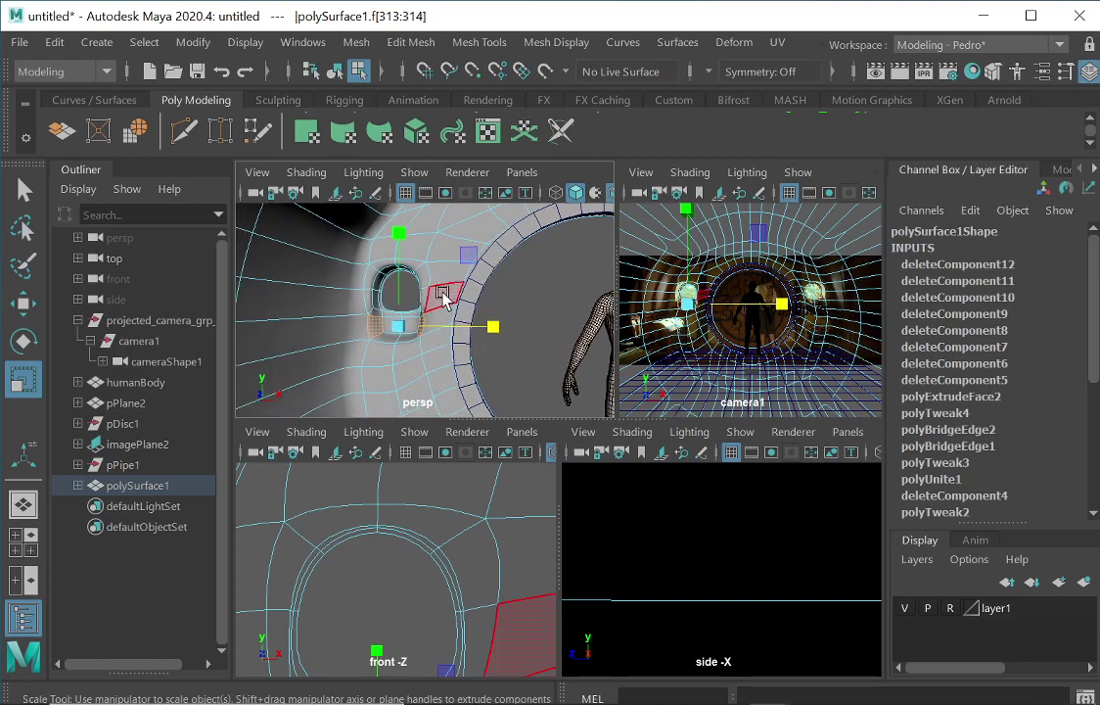
{"action": "key", "text": "1"}
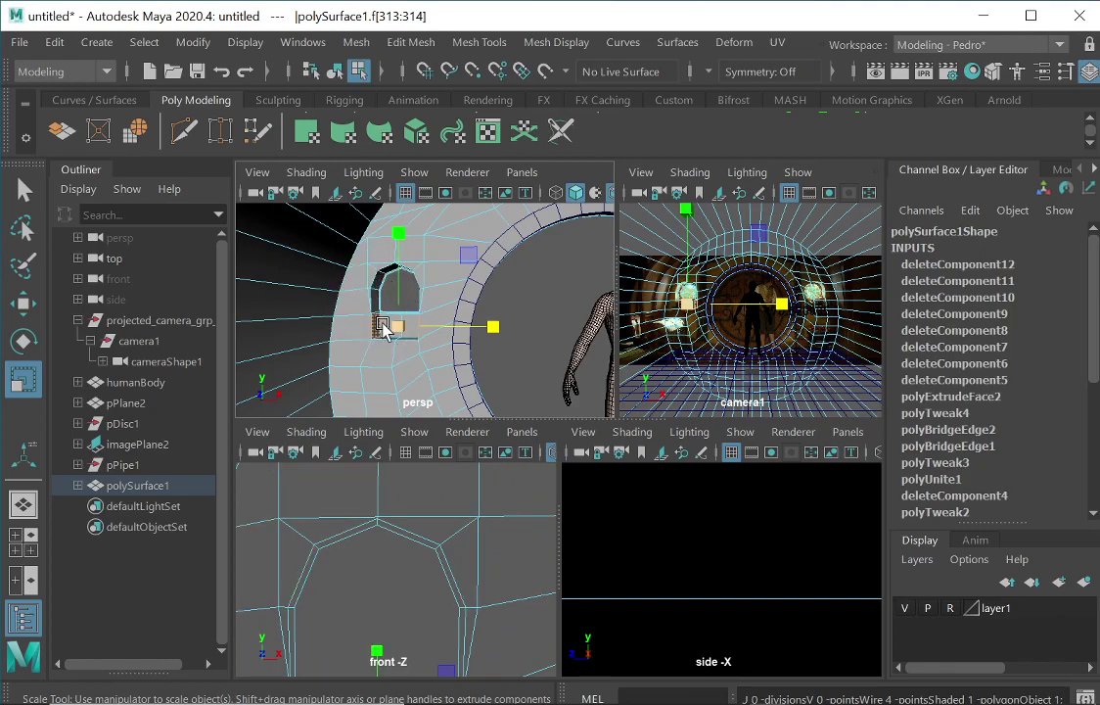
- Switch to edge selection and select the niche's lower-left depth edge plus the front edges up the left side of the opening
{"action": "right_click_drag", "start_coordinate": [382, 342], "coordinate": [548, 293], "text": "alt"}
{"action": "left_click_drag", "start_coordinate": [548, 294], "coordinate": [516, 295], "text": "alt"}
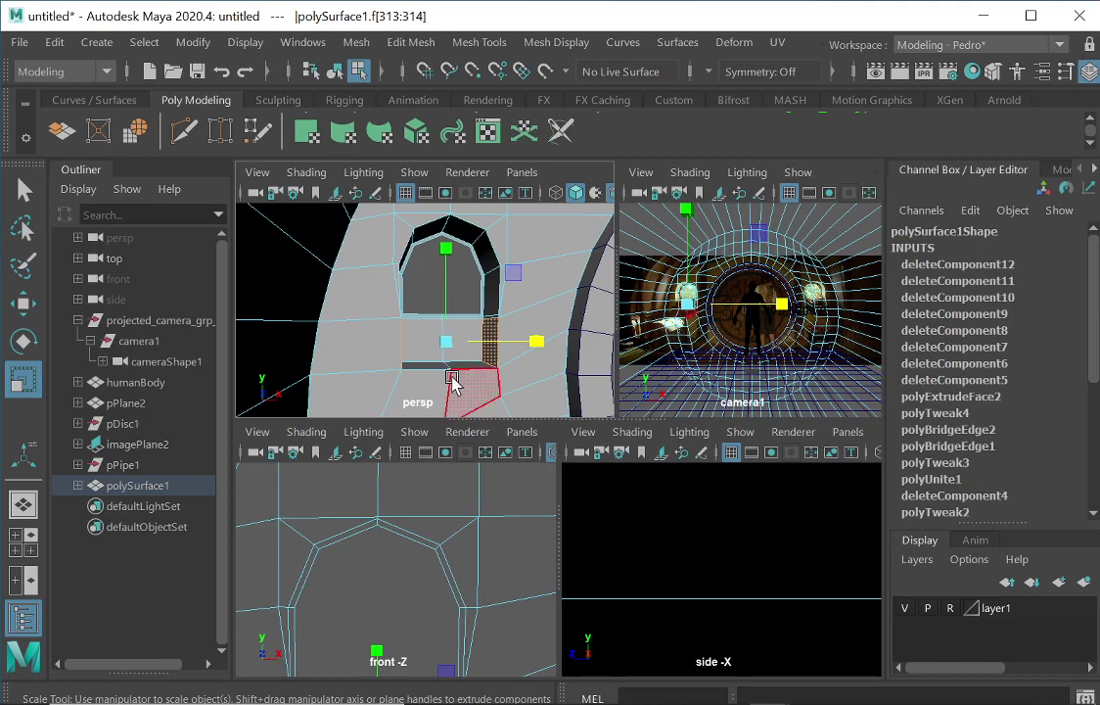
{"action": "left_click_drag", "start_coordinate": [403, 274], "coordinate": [416, 295], "text": "alt"}
{"action": "right_click_drag", "start_coordinate": [421, 299], "coordinate": [478, 315], "text": "alt"}
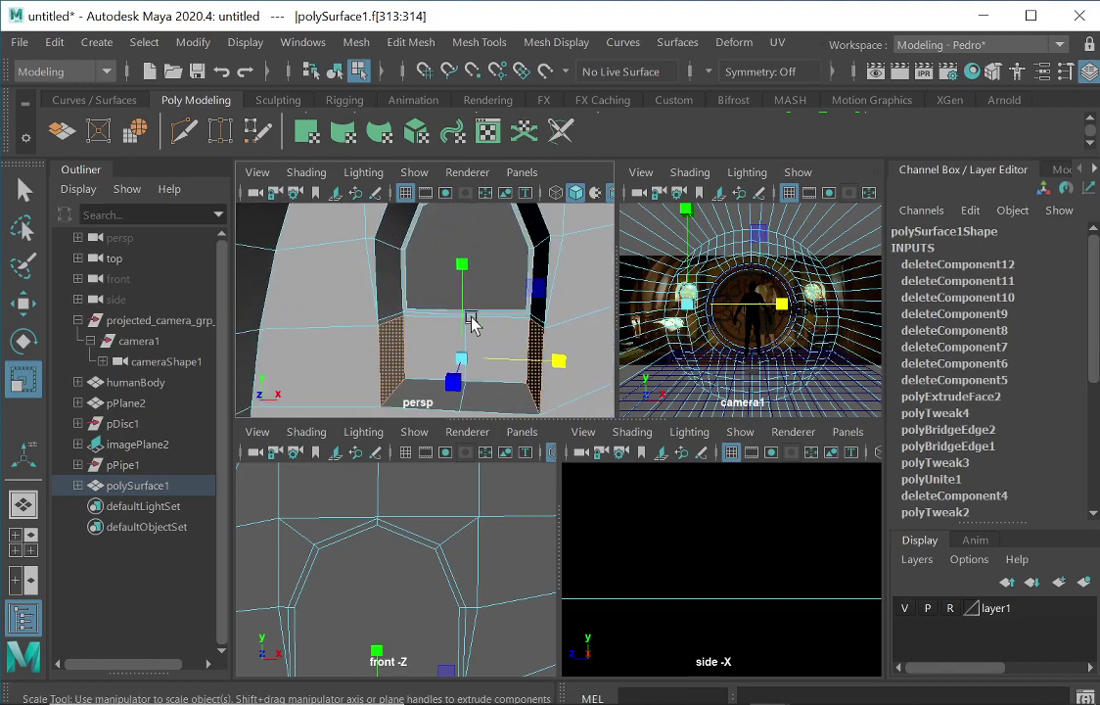
{"action": "left_click_drag", "start_coordinate": [478, 315], "coordinate": [416, 300], "text": "alt"}
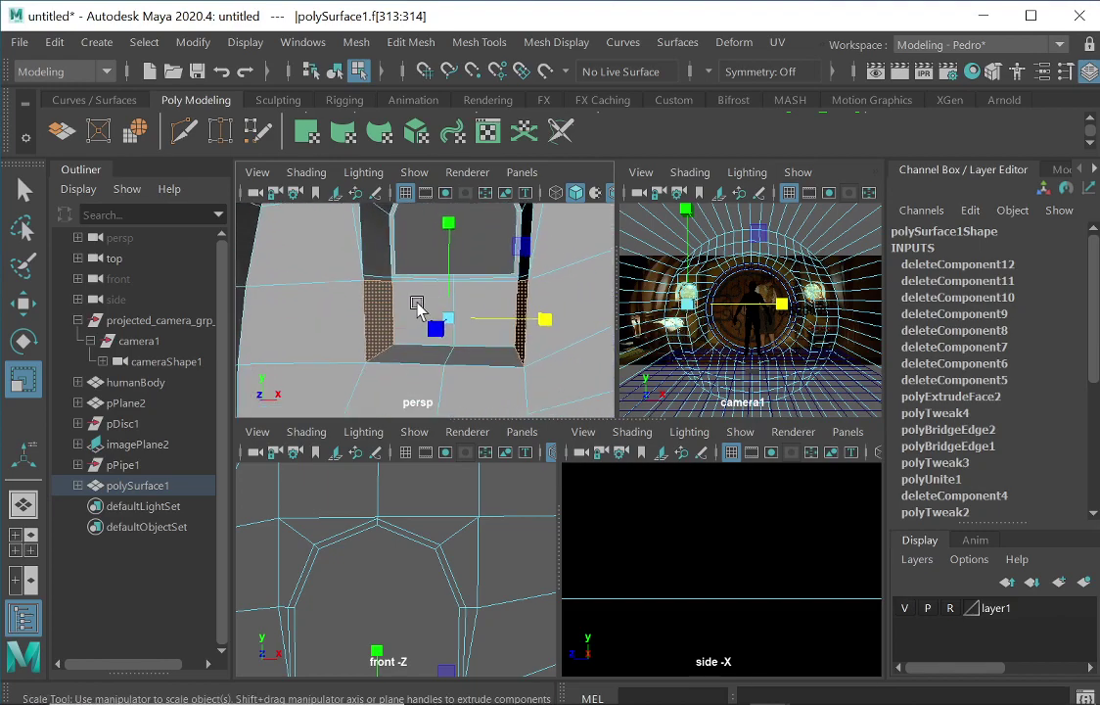
{"action": "right_click", "coordinate": [393, 350]}
{"action": "right_click_drag", "start_coordinate": [391, 343], "coordinate": [391, 75]}
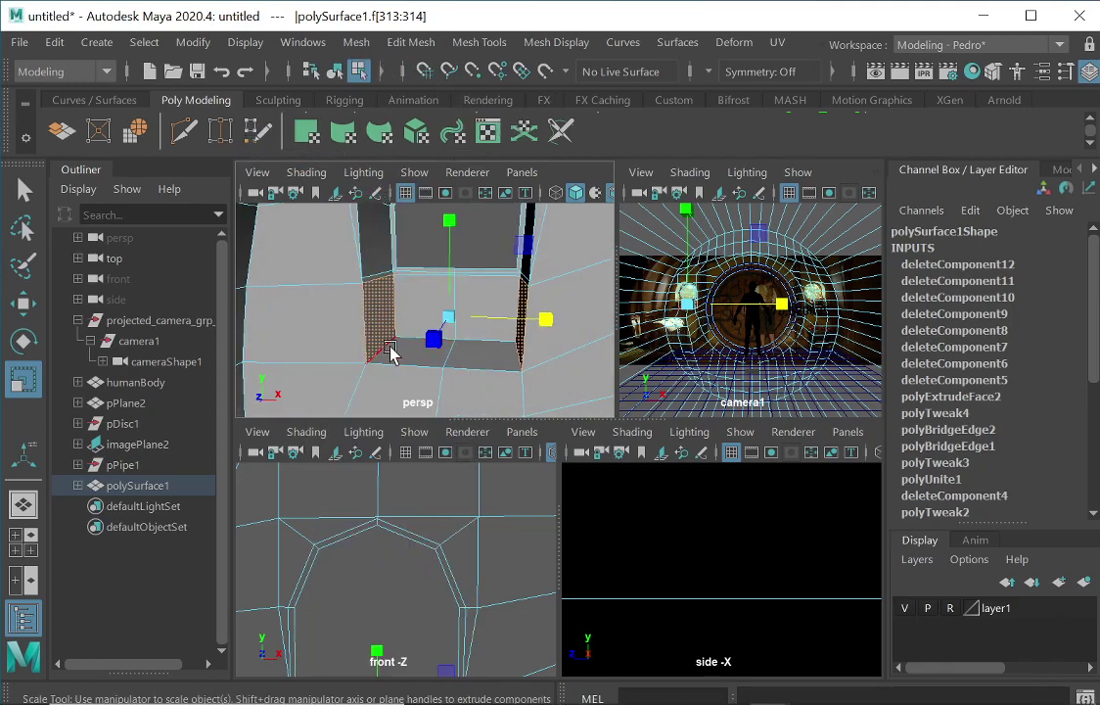
{"action": "left_click", "coordinate": [411, 297]}
{"action": "left_click_drag", "start_coordinate": [445, 278], "coordinate": [362, 326], "text": "alt"}
{"action": "left_click", "coordinate": [25, 189]}
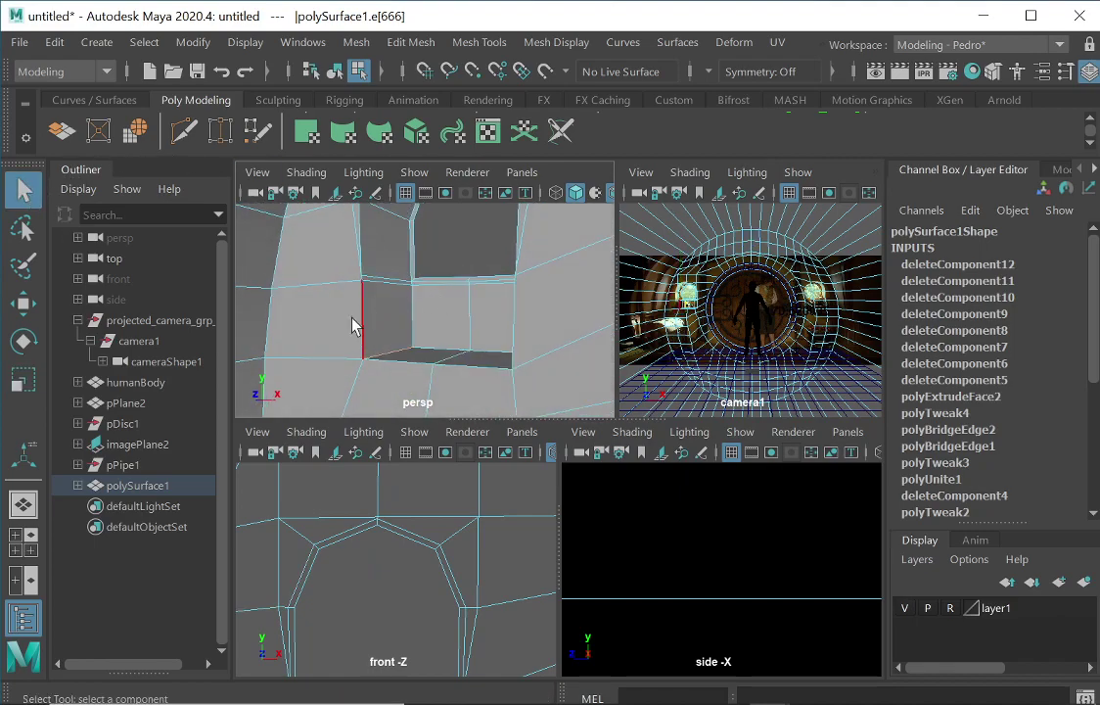
{"action": "left_click", "coordinate": [362, 305], "text": "shift"}
{"action": "left_click", "coordinate": [359, 214], "text": "shift"}
- Add the front edges around the arch, down the right side and along the niche's bottom to the edge selection
{"action": "middle_click_drag", "start_coordinate": [408, 275], "coordinate": [403, 332], "text": "alt"}
{"action": "left_click", "coordinate": [369, 305], "text": "shift"}
{"action": "left_click", "coordinate": [393, 268], "text": "shift"}
{"action": "left_click", "coordinate": [451, 260], "text": "shift"}
{"action": "left_click_drag", "start_coordinate": [457, 307], "coordinate": [440, 254], "text": "alt"}
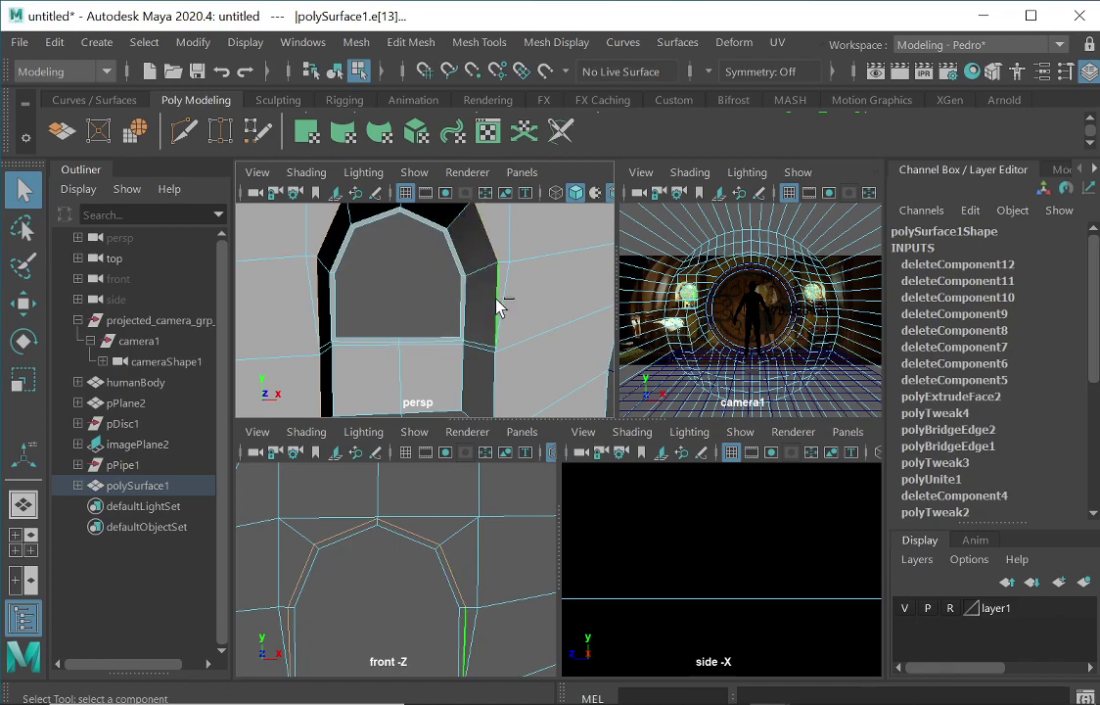
{"action": "left_click", "coordinate": [495, 376], "text": "shift"}
{"action": "middle_click_drag", "start_coordinate": [458, 336], "coordinate": [453, 251], "text": "alt"}
{"action": "left_click_drag", "start_coordinate": [455, 313], "coordinate": [467, 354], "text": "alt"}
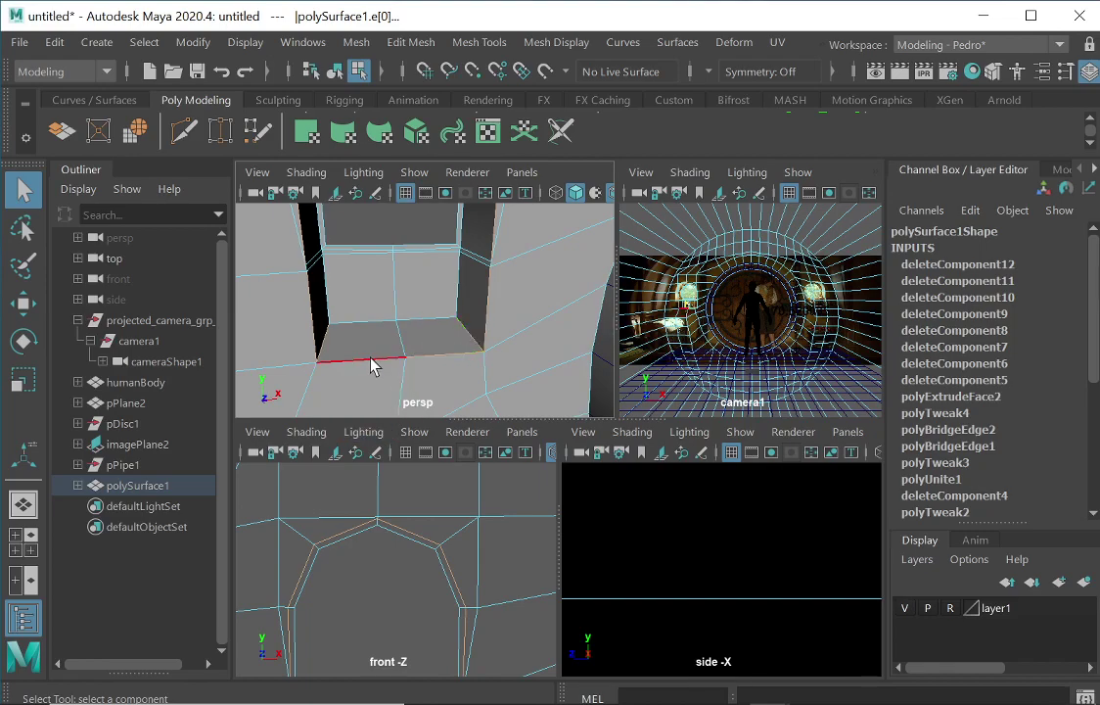
- Add the inner corner edges at the back of the niche and around the recessed arch to the edge selection
{"action": "left_click_drag", "start_coordinate": [455, 302], "coordinate": [388, 296], "text": "alt"}
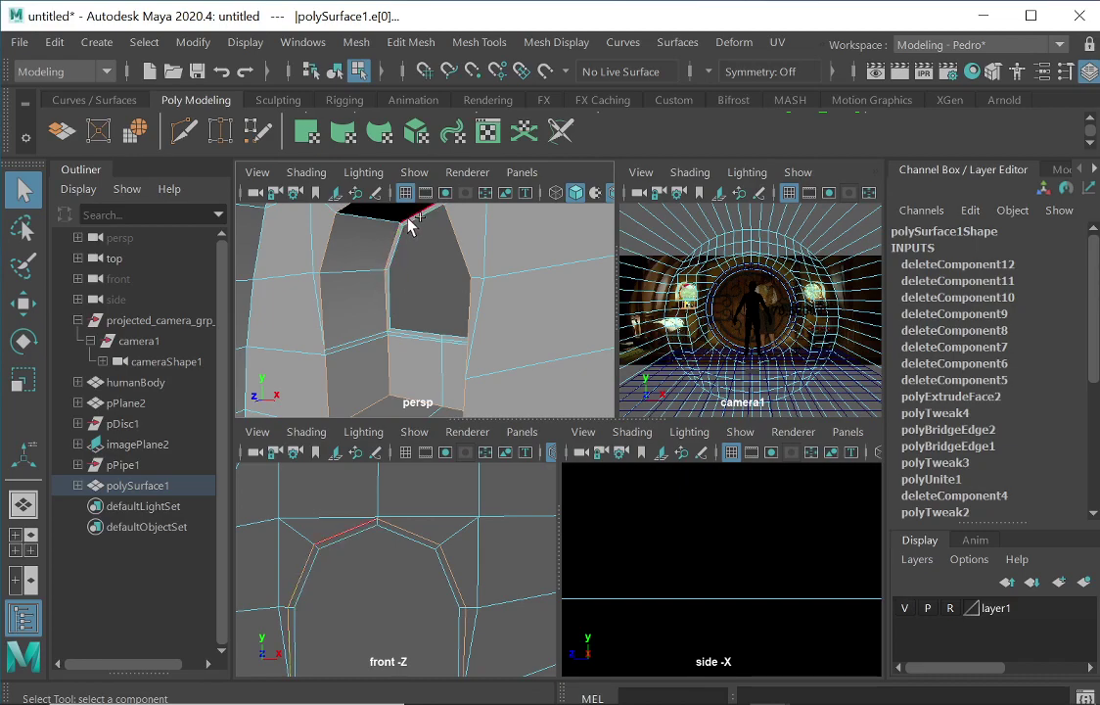
{"action": "left_click_drag", "start_coordinate": [434, 303], "coordinate": [471, 265], "text": "alt"}
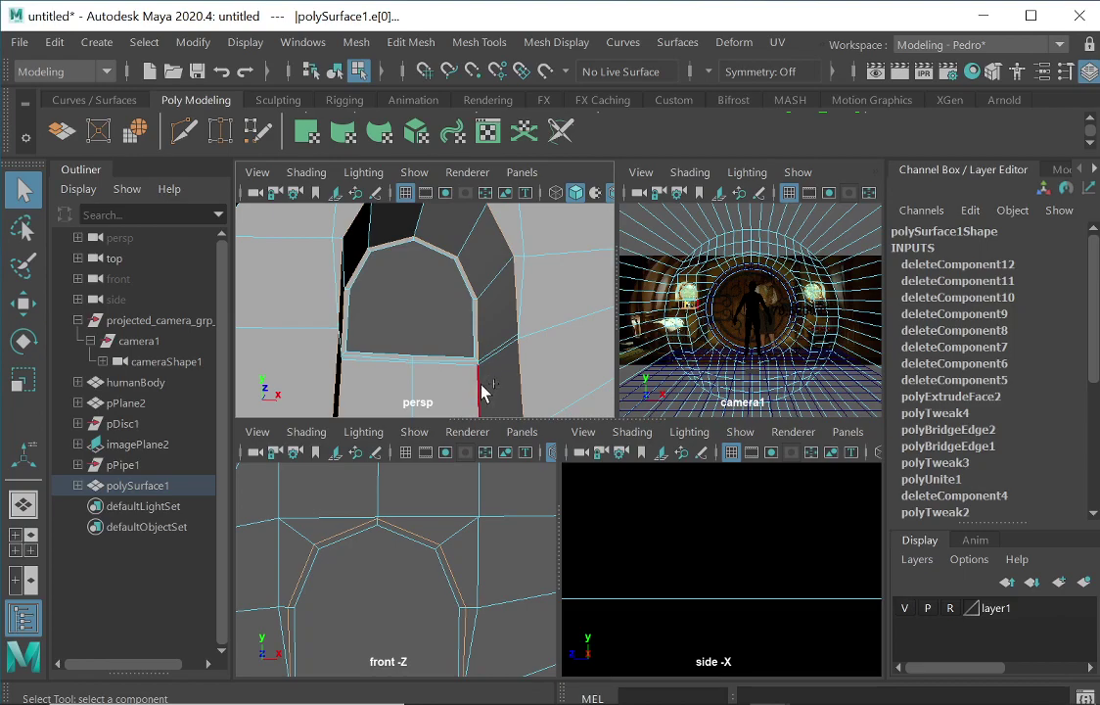
{"action": "right_click_drag", "start_coordinate": [465, 367], "coordinate": [564, 356], "text": "alt"}
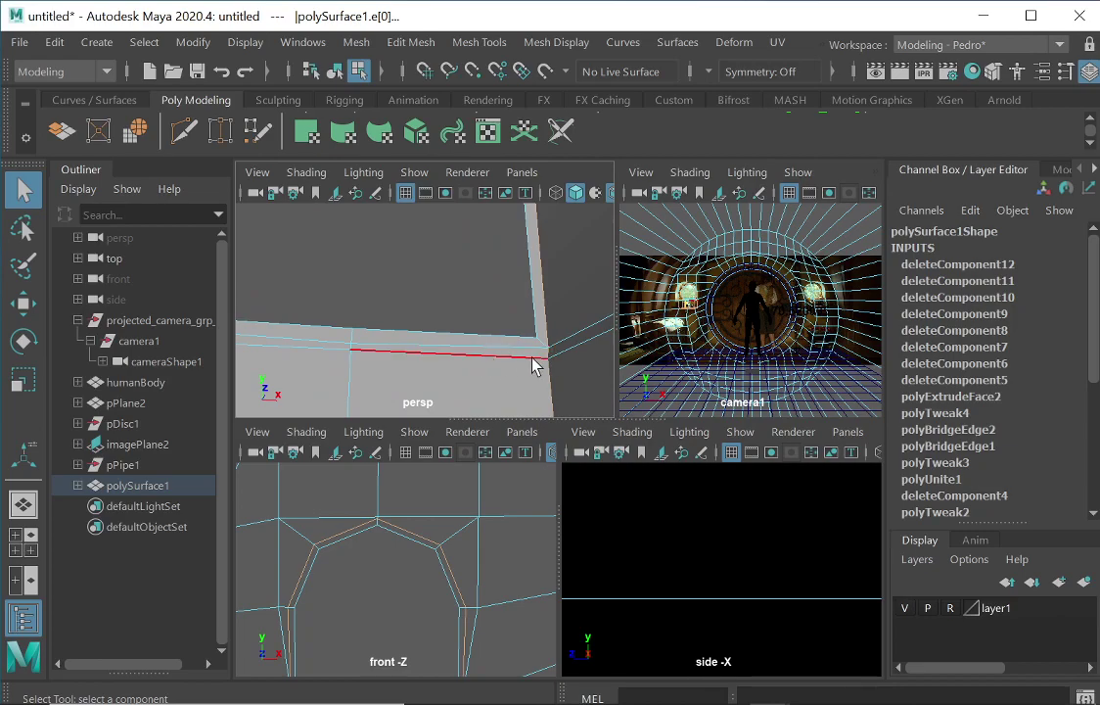
{"action": "left_click_drag", "start_coordinate": [510, 344], "coordinate": [455, 346], "text": "alt"}
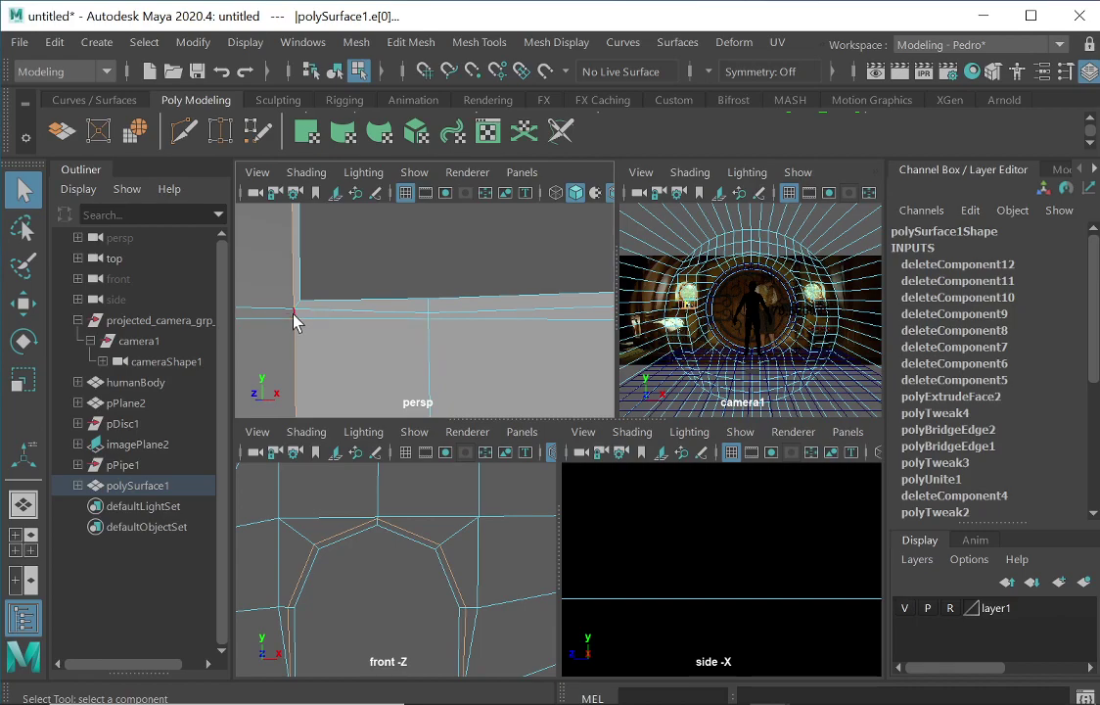
{"action": "left_click_drag", "start_coordinate": [487, 329], "coordinate": [528, 335], "text": "alt"}
{"action": "left_click_drag", "start_coordinate": [499, 292], "coordinate": [464, 305], "text": "alt"}
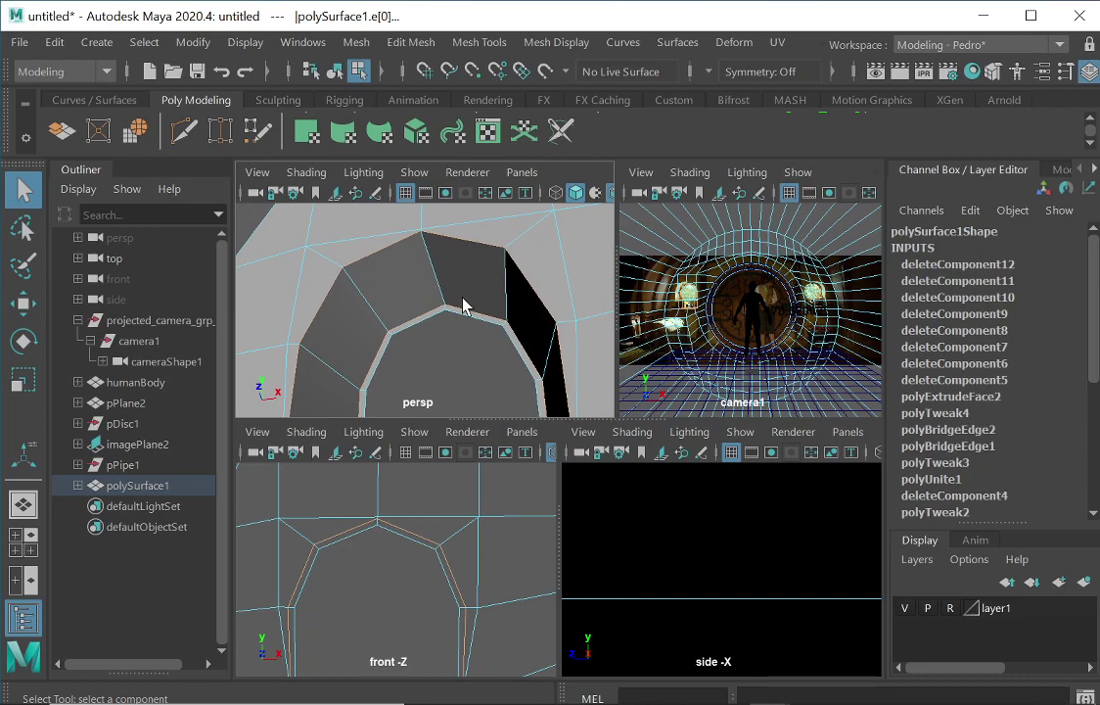
- Bevel the selected window recess edges with 2 segments
{"action": "right_click", "coordinate": [354, 270], "text": "shift"}
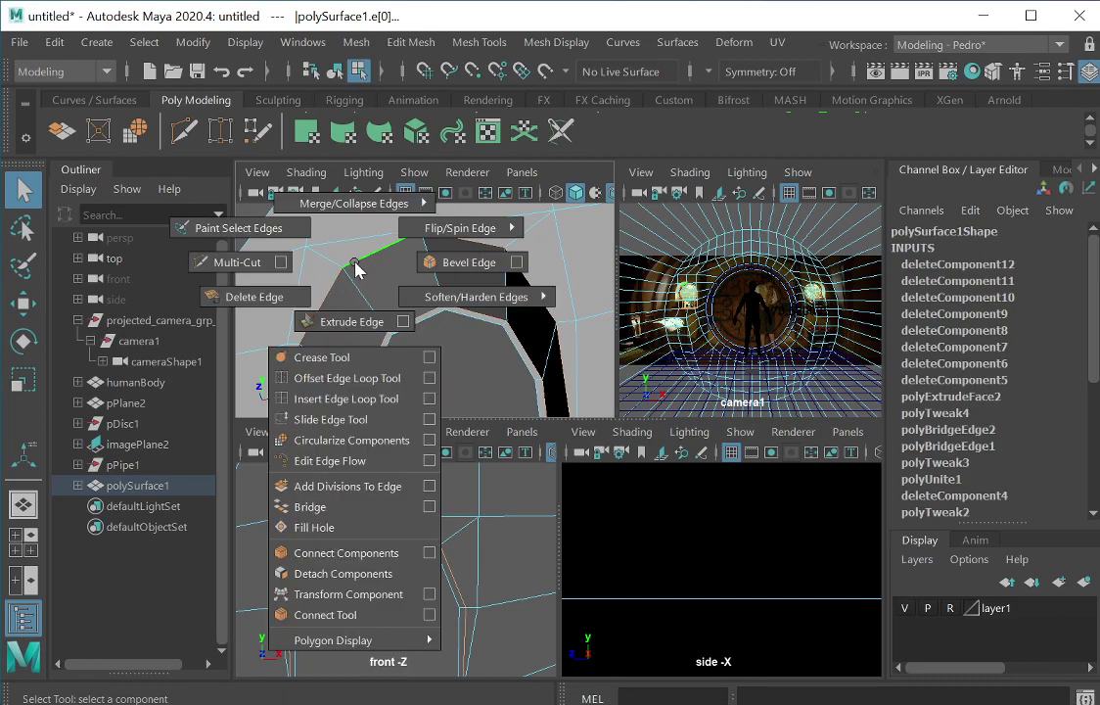
{"action": "left_click", "coordinate": [469, 263]}
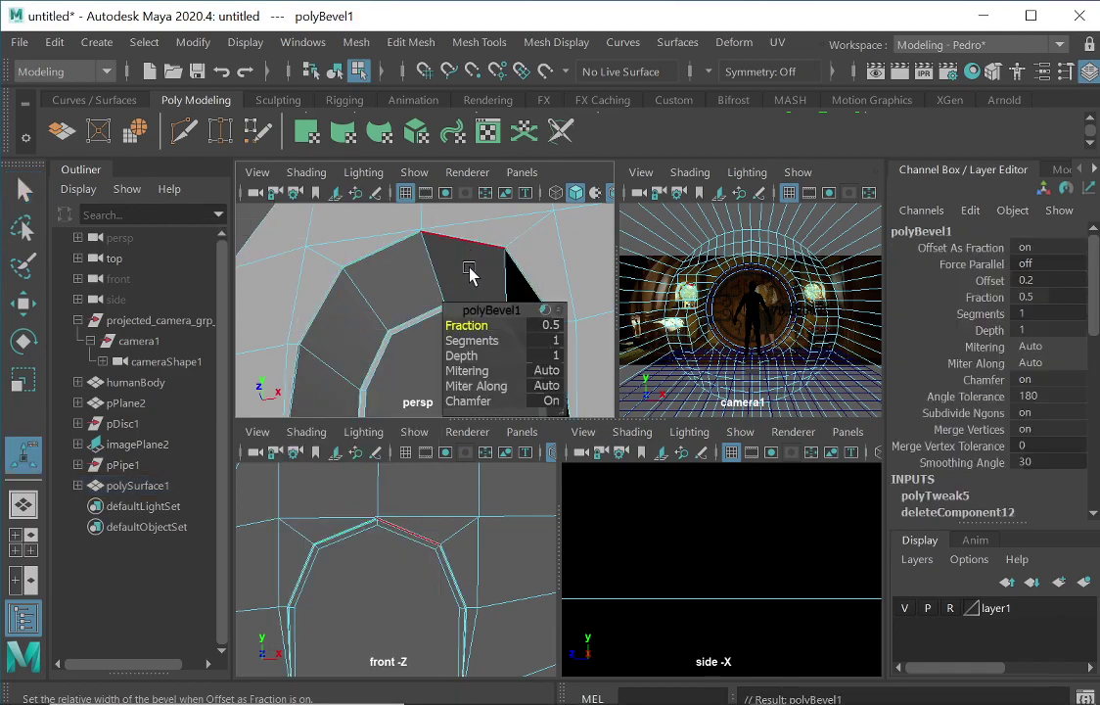
{"action": "left_click", "coordinate": [550, 342]}
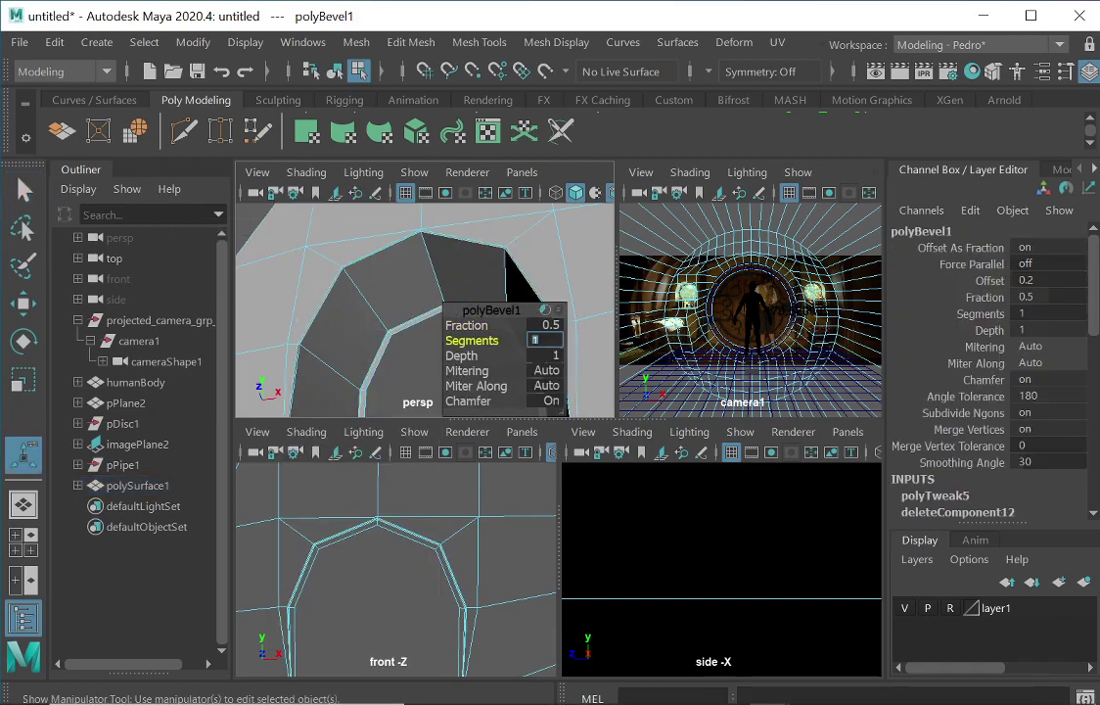
{"action": "key", "text": "Return"}
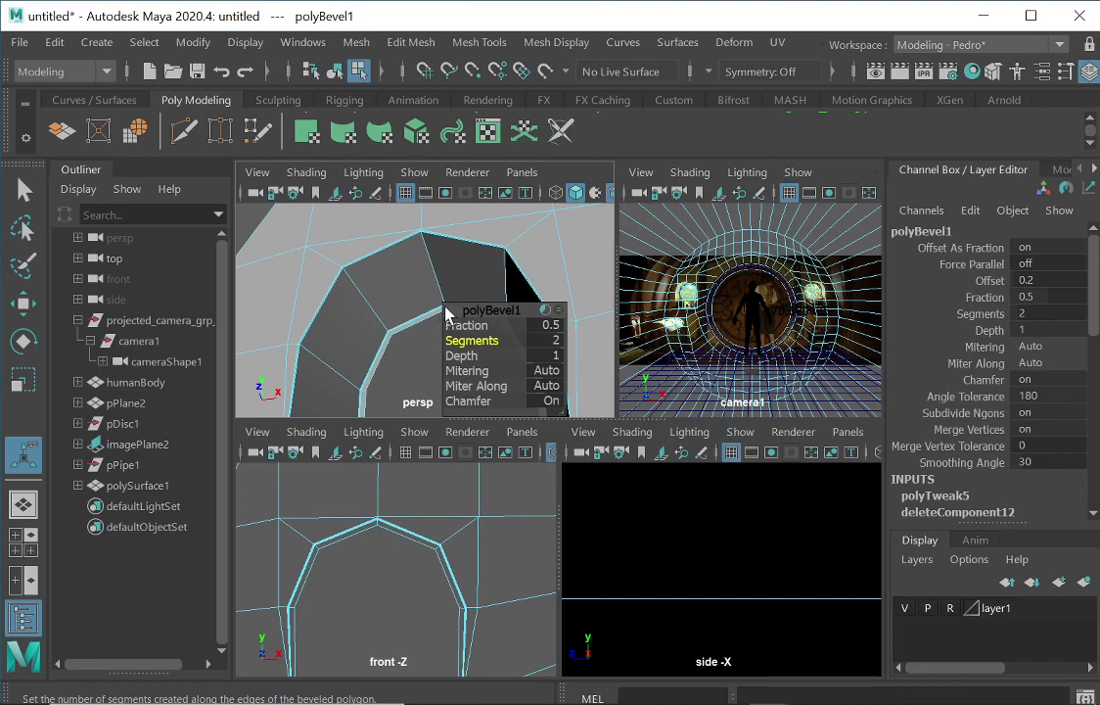
- Return to object mode, select the wall mesh and preview the bevelled window recess smoothed
{"action": "right_click_drag", "start_coordinate": [469, 299], "coordinate": [400, 327], "text": "alt"}
{"action": "left_click_drag", "start_coordinate": [399, 326], "coordinate": [437, 363], "text": "alt"}
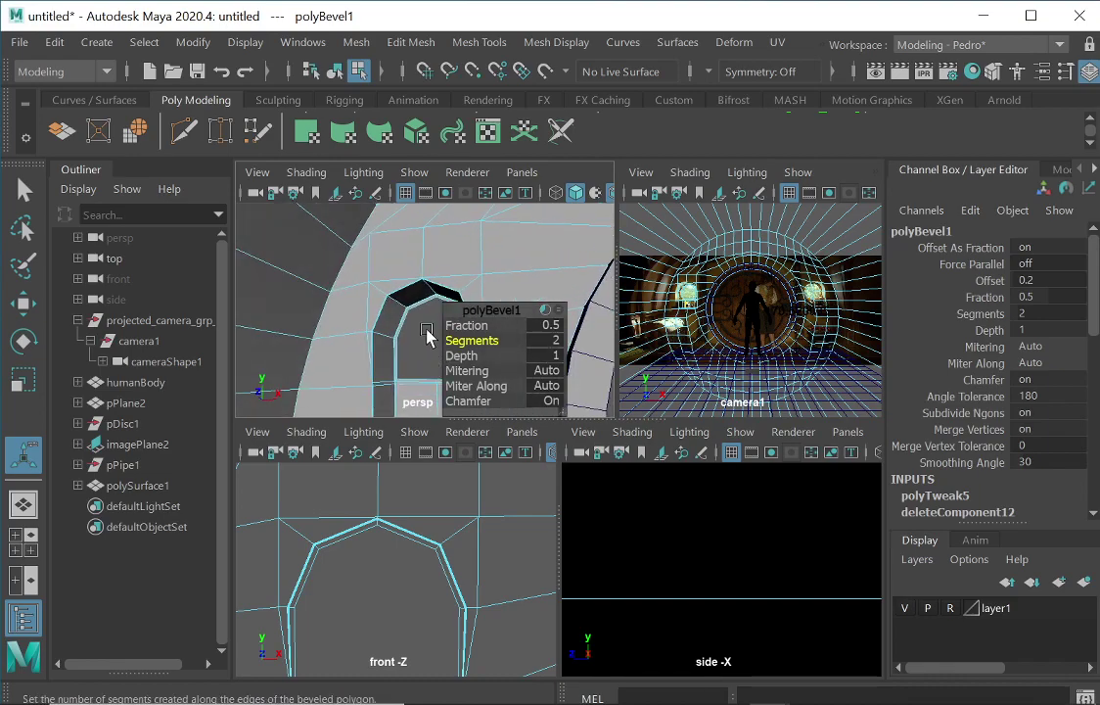
{"action": "right_click_drag", "start_coordinate": [426, 334], "coordinate": [436, 323]}
{"action": "left_click", "coordinate": [443, 350]}
{"action": "key", "text": "3"}
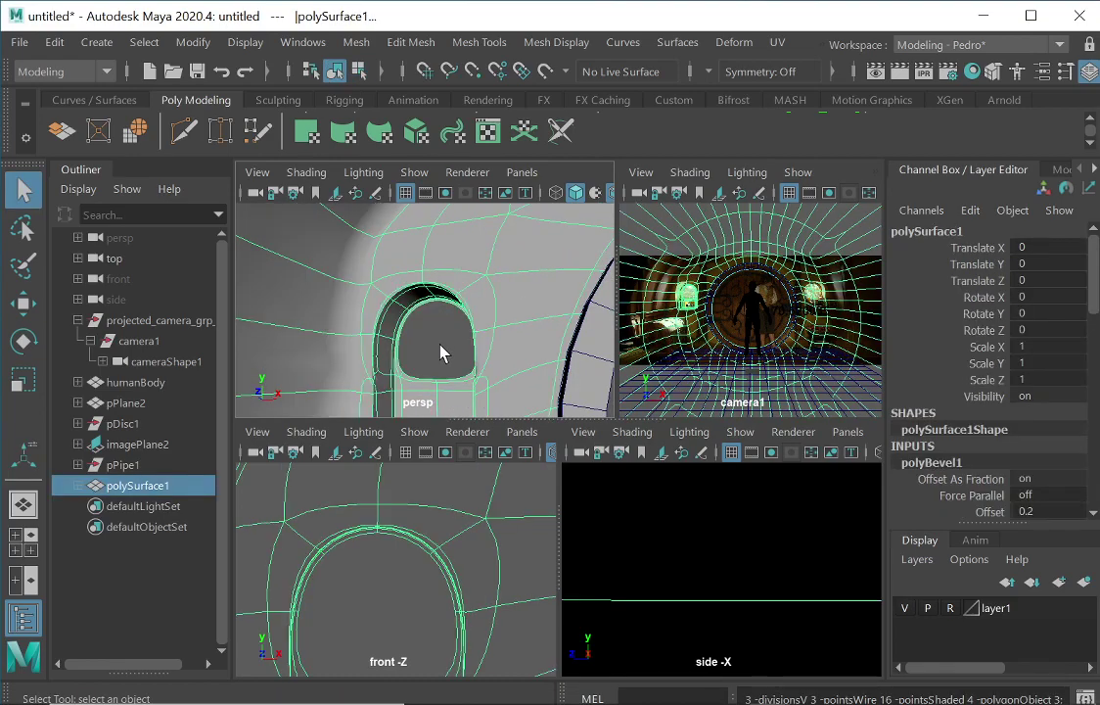
{"action": "mouse_move", "coordinate": [451, 338]}
{"action": "left_mouse_down", "text": "alt"}
{"action": "mouse_move", "coordinate": [483, 323]}
{"action": "mouse_move", "coordinate": [436, 344]}
{"action": "mouse_move", "coordinate": [443, 323]}
{"action": "mouse_move", "coordinate": [486, 366]}
{"action": "mouse_move", "coordinate": [481, 293]}
{"action": "mouse_move", "coordinate": [456, 341]}
{"action": "mouse_move", "coordinate": [457, 326]}
{"action": "mouse_move", "coordinate": [489, 325]}
{"action": "mouse_move", "coordinate": [455, 309]}
{"action": "mouse_move", "coordinate": [473, 326]}
{"action": "mouse_move", "coordinate": [602, 322]}
{"action": "mouse_move", "coordinate": [418, 327]}
{"action": "left_mouse_up", "text": "alt"}
- Hide the wireframe overlay in the perspective view, inspect the window recess, and return the wall mesh to unsmoothed display
{"action": "left_click", "coordinate": [428, 277]}
{"action": "left_click", "coordinate": [612, 192]}
{"action": "scroll", "coordinate": [525, 304], "scroll_direction": "down", "scroll_amount": 5}
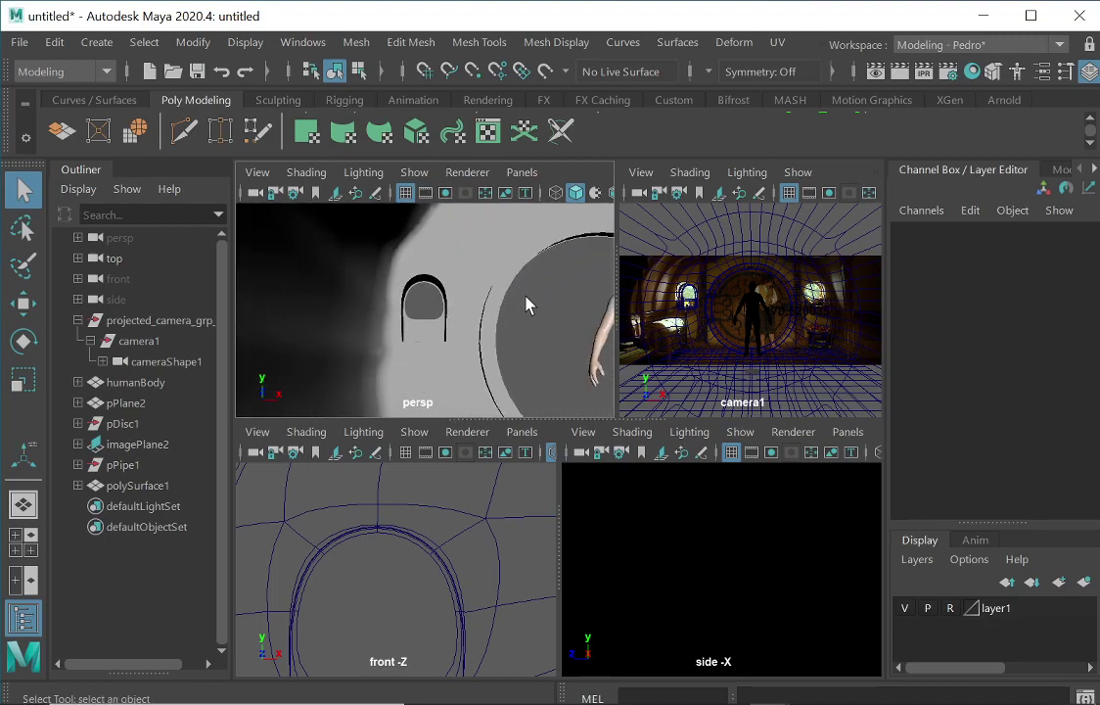
{"action": "left_click_drag", "start_coordinate": [480, 309], "coordinate": [350, 248], "text": "alt"}
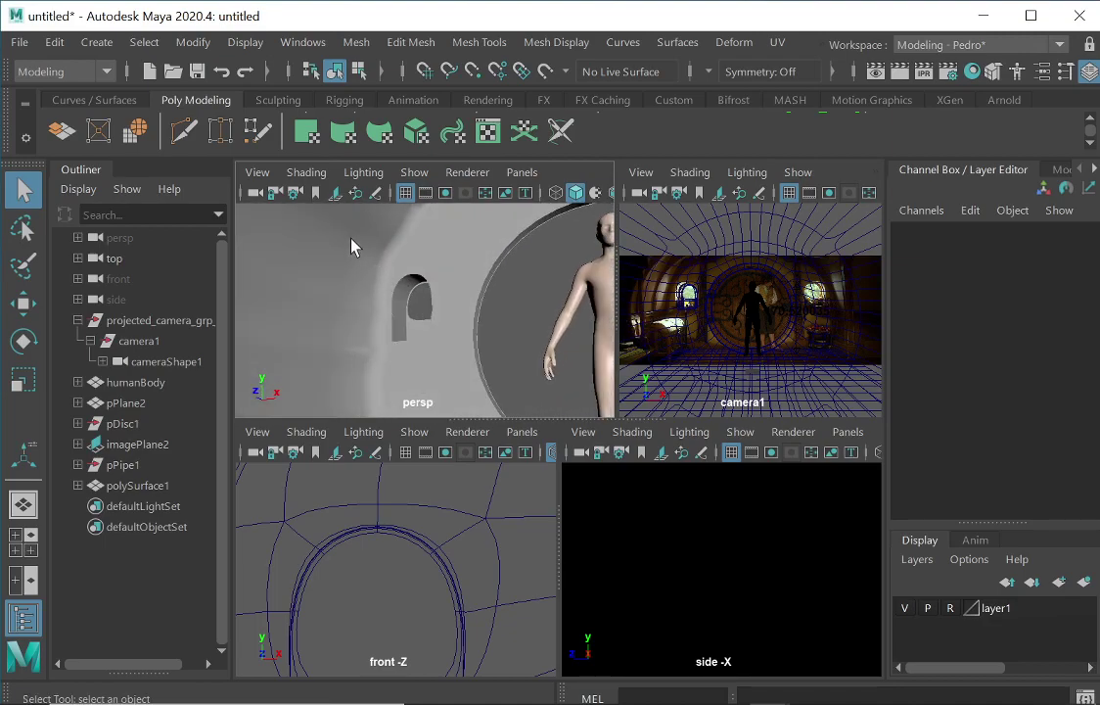
{"action": "left_click_drag", "start_coordinate": [427, 287], "coordinate": [369, 252], "text": "alt"}
{"action": "left_click", "coordinate": [380, 227]}
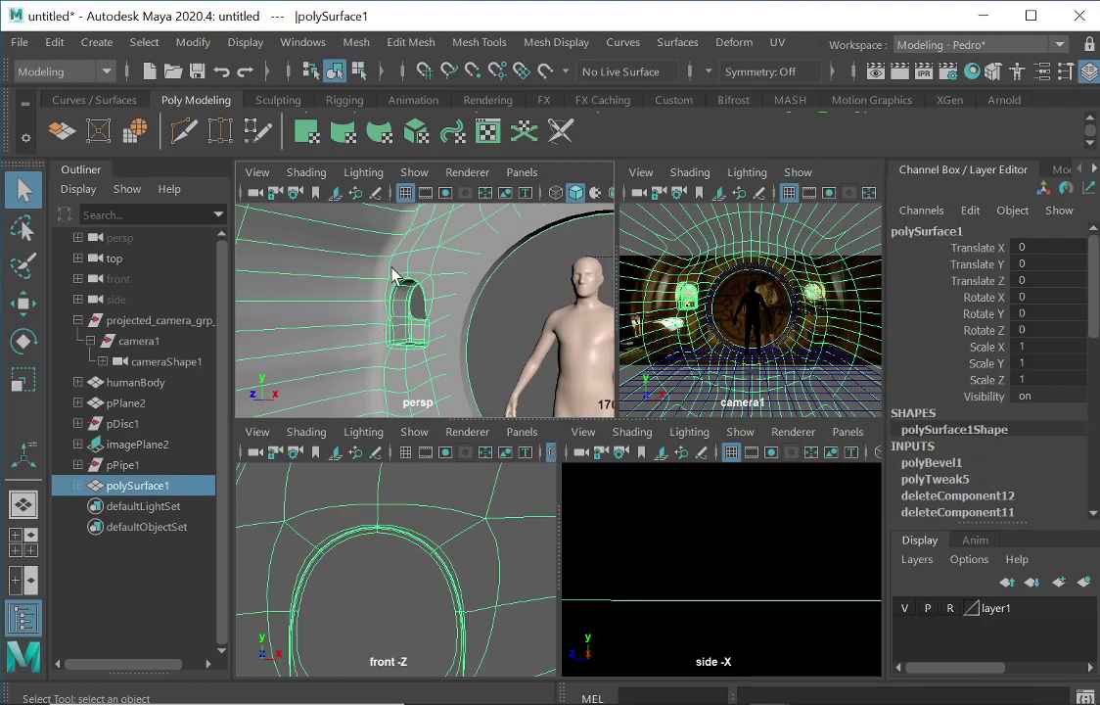
{"action": "key", "text": "1"}
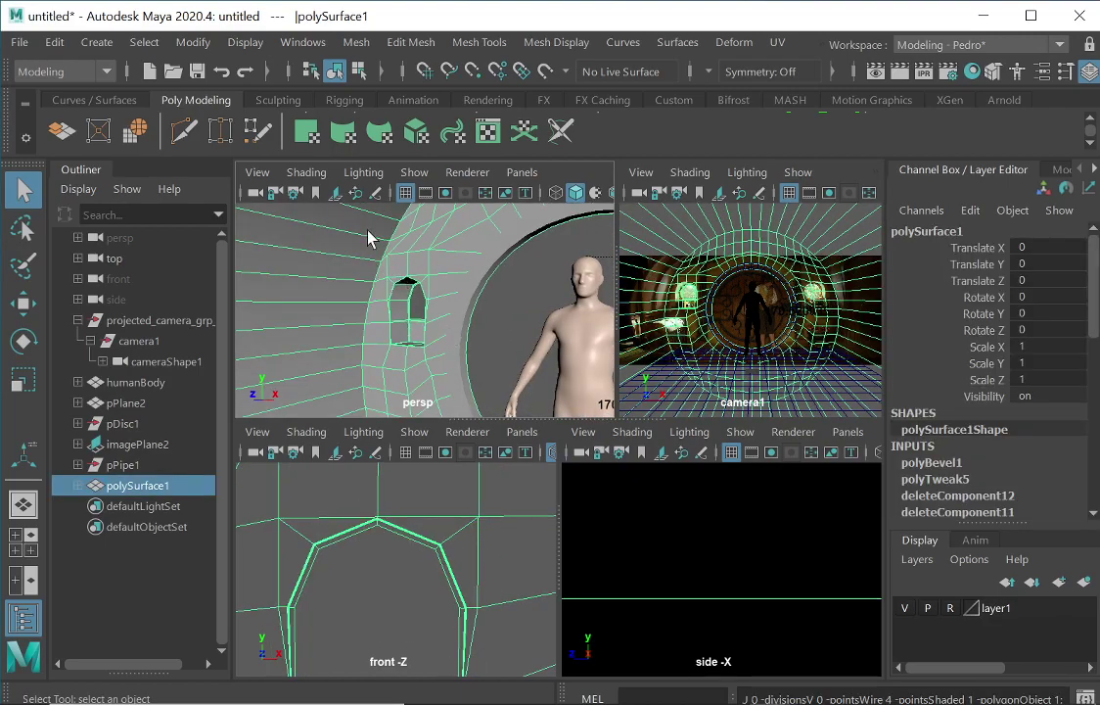
{"action": "mouse_move", "coordinate": [456, 291]}
{"action": "left_mouse_down", "text": "alt"}
{"action": "mouse_move", "coordinate": [423, 299]}
{"action": "mouse_move", "coordinate": [423, 327]}
{"action": "mouse_move", "coordinate": [452, 311]}
{"action": "left_mouse_up", "text": "alt"}
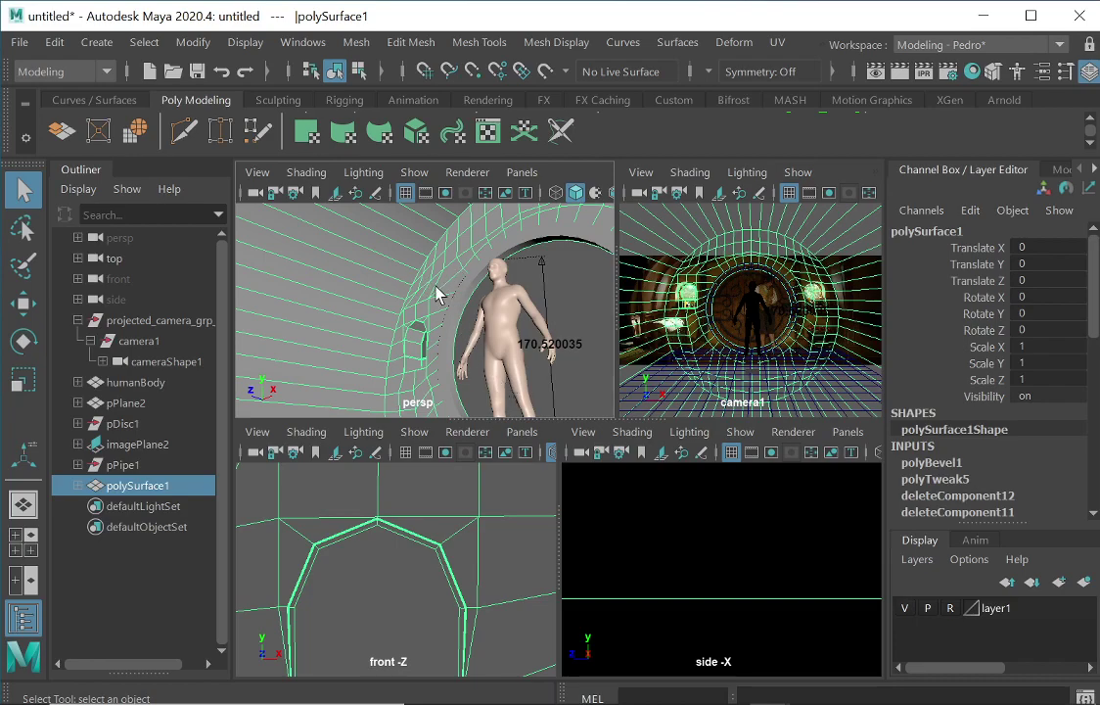
{"action": "right_click_drag", "start_coordinate": [452, 274], "coordinate": [284, 309], "text": "shift"}
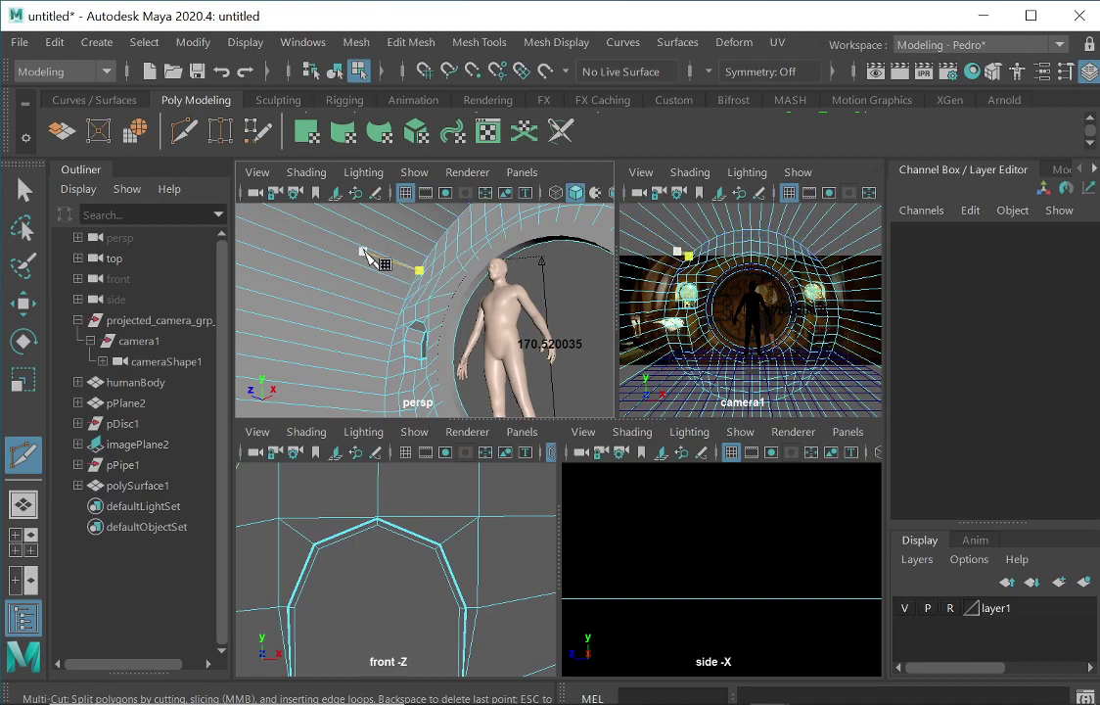
{"action": "key", "text": "space"}
{"action": "mouse_move", "coordinate": [517, 401]}
{"action": "left_mouse_down", "text": "alt"}
{"action": "mouse_move", "coordinate": [504, 428]}
{"action": "mouse_move", "coordinate": [508, 418]}
{"action": "mouse_move", "coordinate": [487, 410]}
{"action": "mouse_move", "coordinate": [540, 418]}
{"action": "mouse_move", "coordinate": [517, 409]}
{"action": "left_mouse_up", "text": "alt"}
{"action": "right_click_drag", "start_coordinate": [521, 409], "coordinate": [572, 435], "text": "alt"}
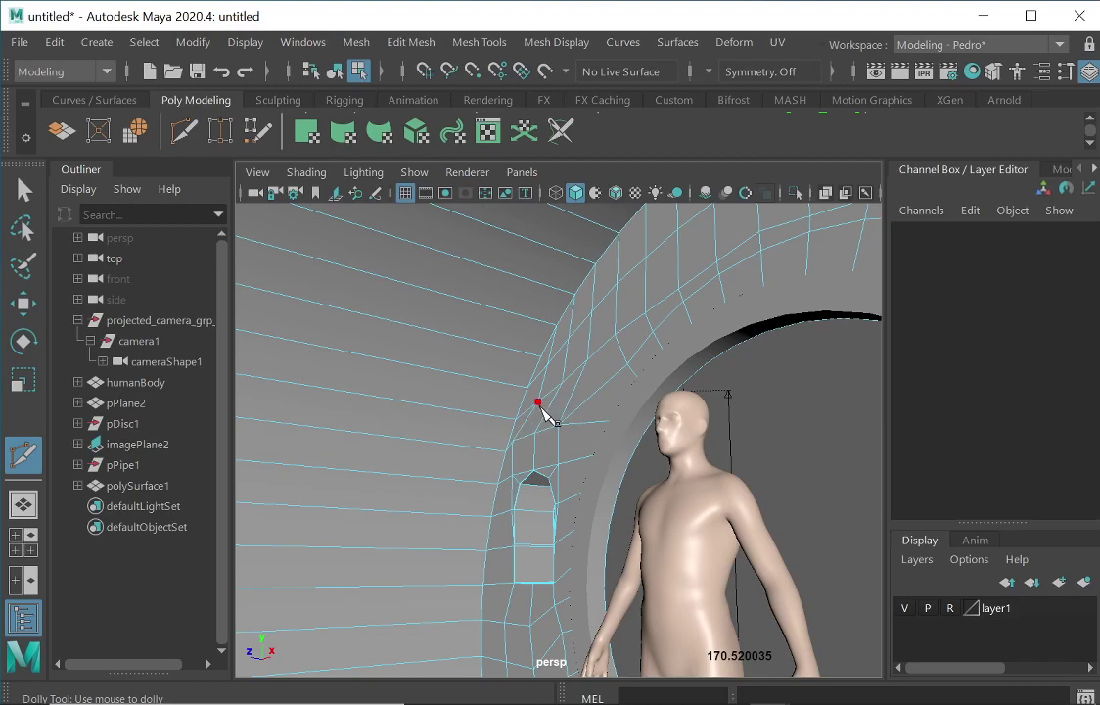
{"action": "left_click", "coordinate": [595, 263]}
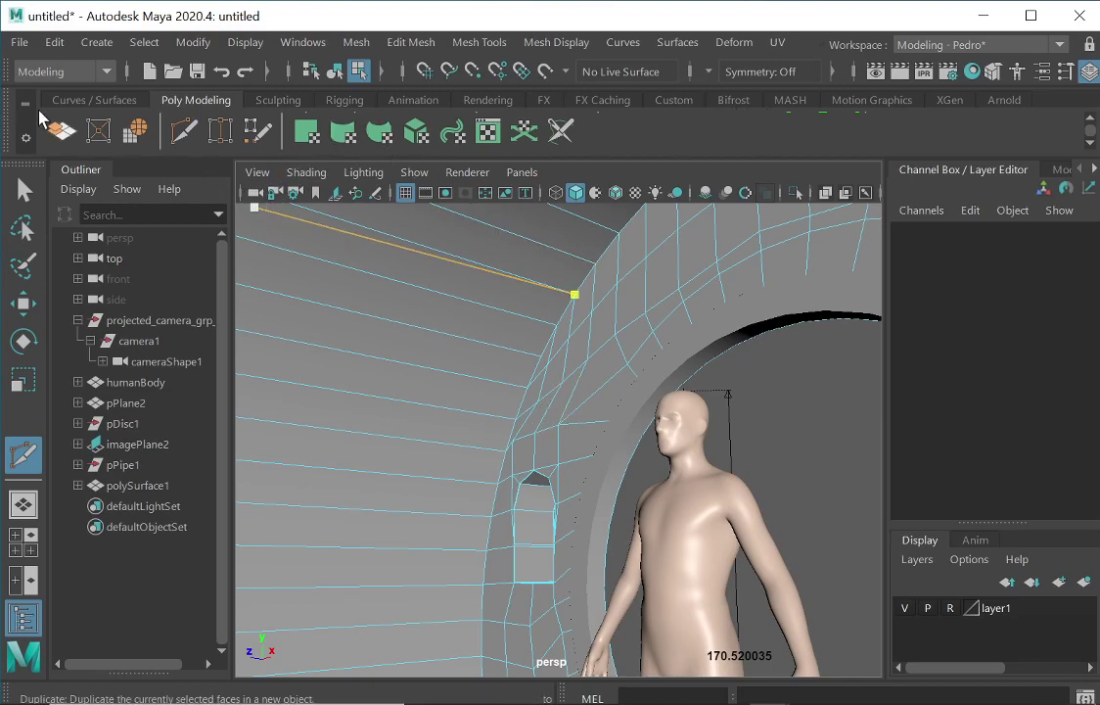
{"action": "left_click", "coordinate": [25, 190]}
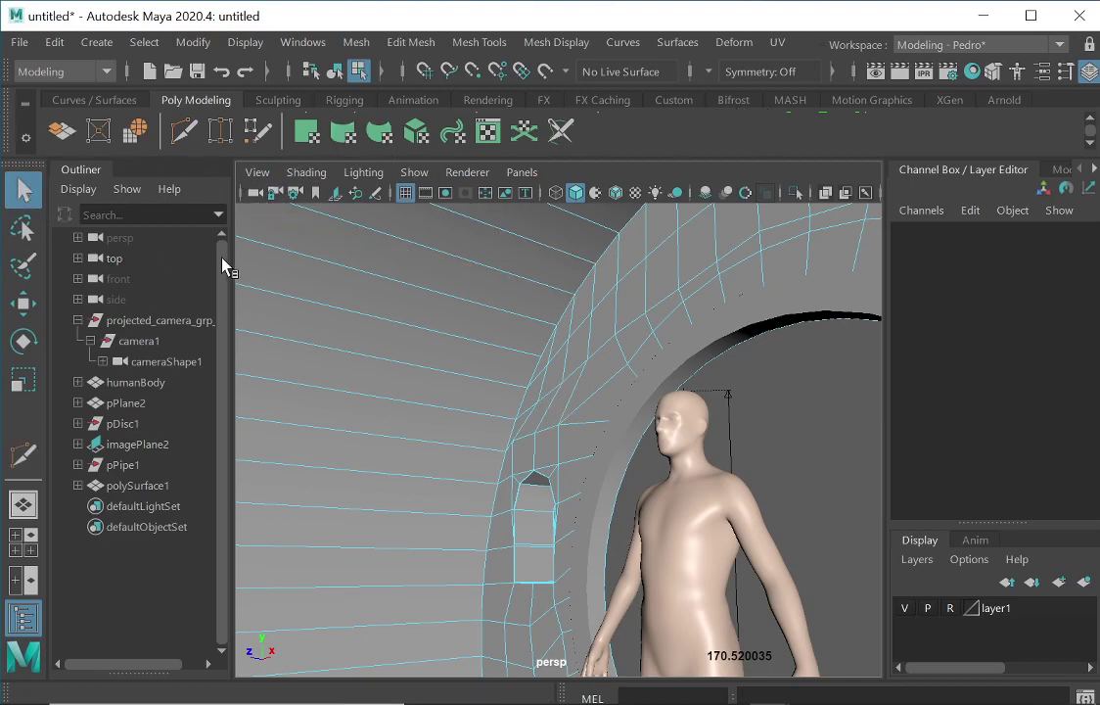
- Set the perspective camera's angle of view to 80
{"action": "left_click", "coordinate": [255, 194]}
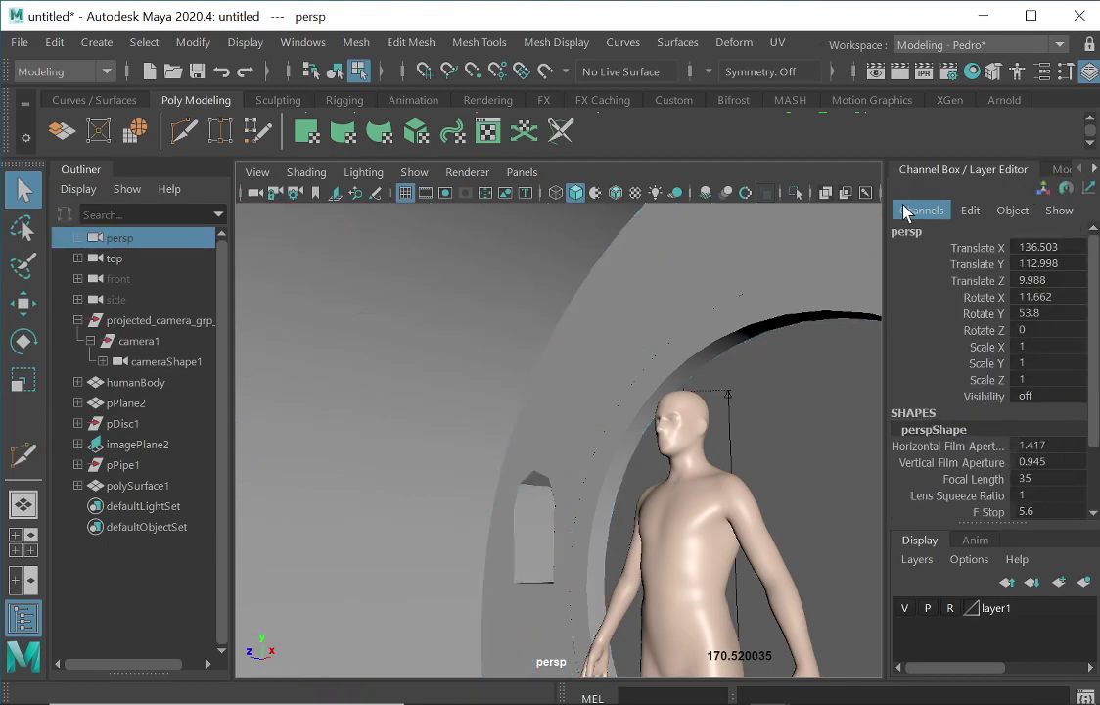
{"action": "left_click_drag", "start_coordinate": [886, 193], "coordinate": [729, 194]}
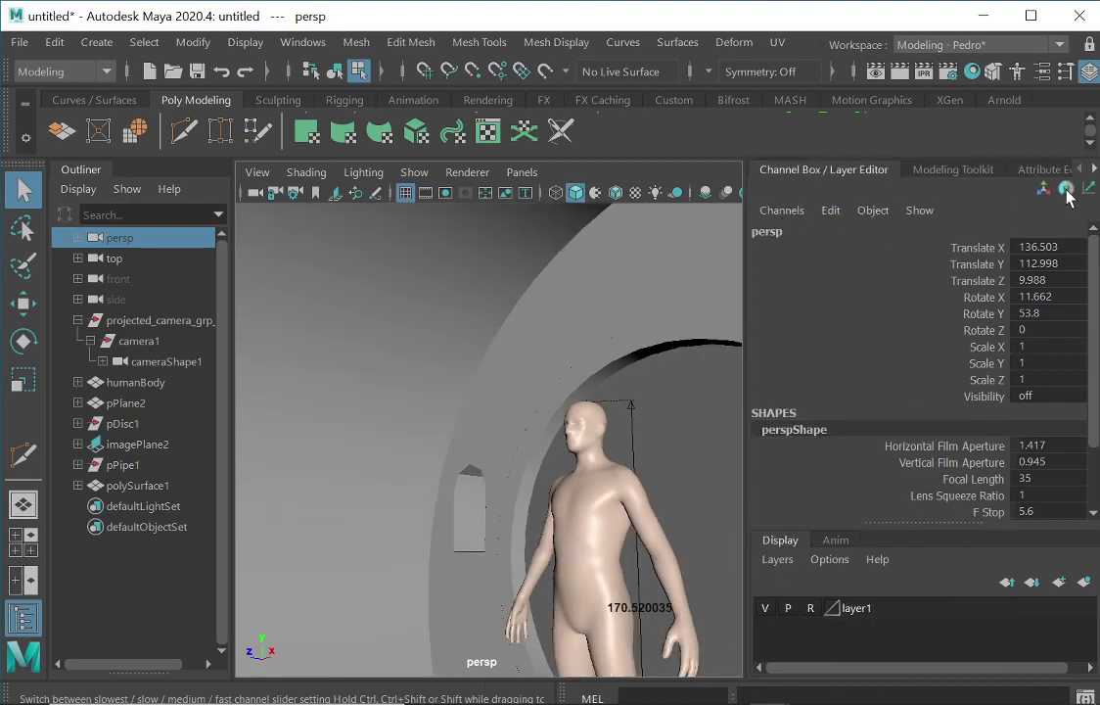
{"action": "left_click", "coordinate": [1039, 171]}
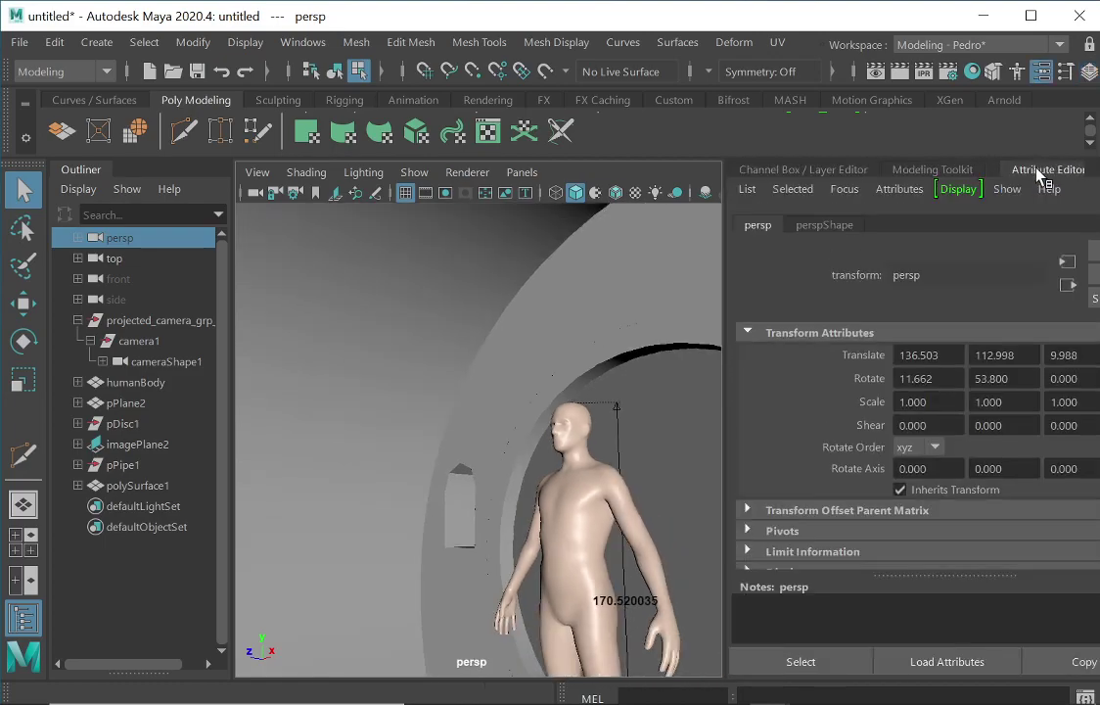
{"action": "left_click", "coordinate": [820, 227]}
{"action": "left_click_drag", "start_coordinate": [933, 449], "coordinate": [857, 447]}
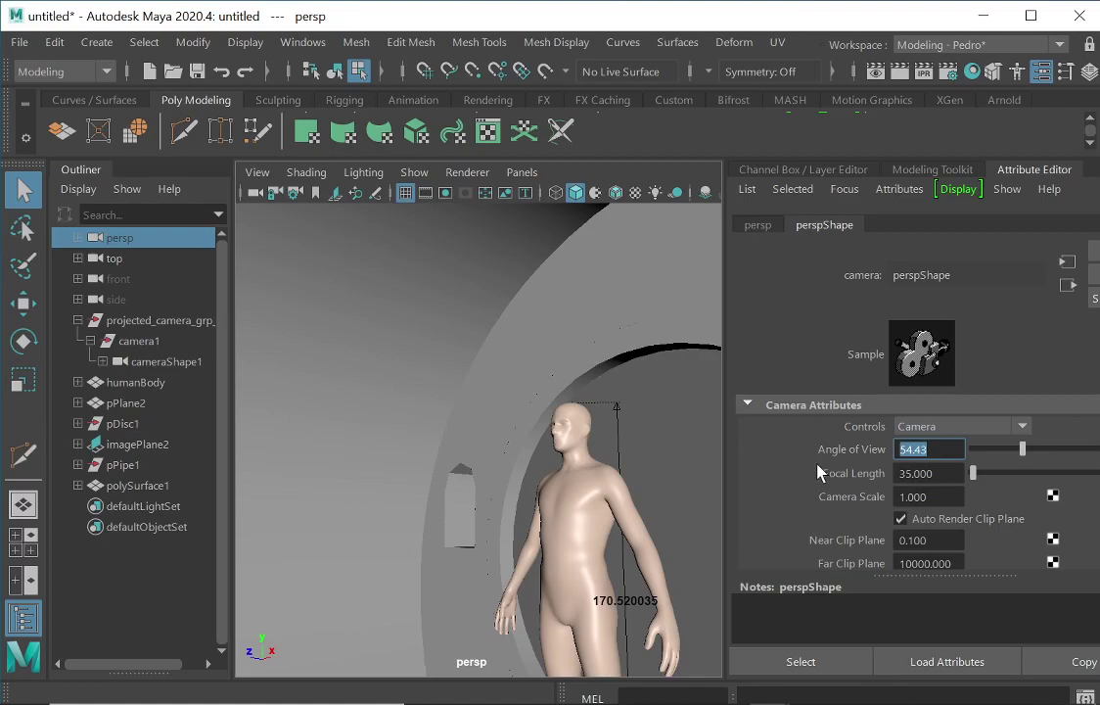
{"action": "key", "text": "Return"}
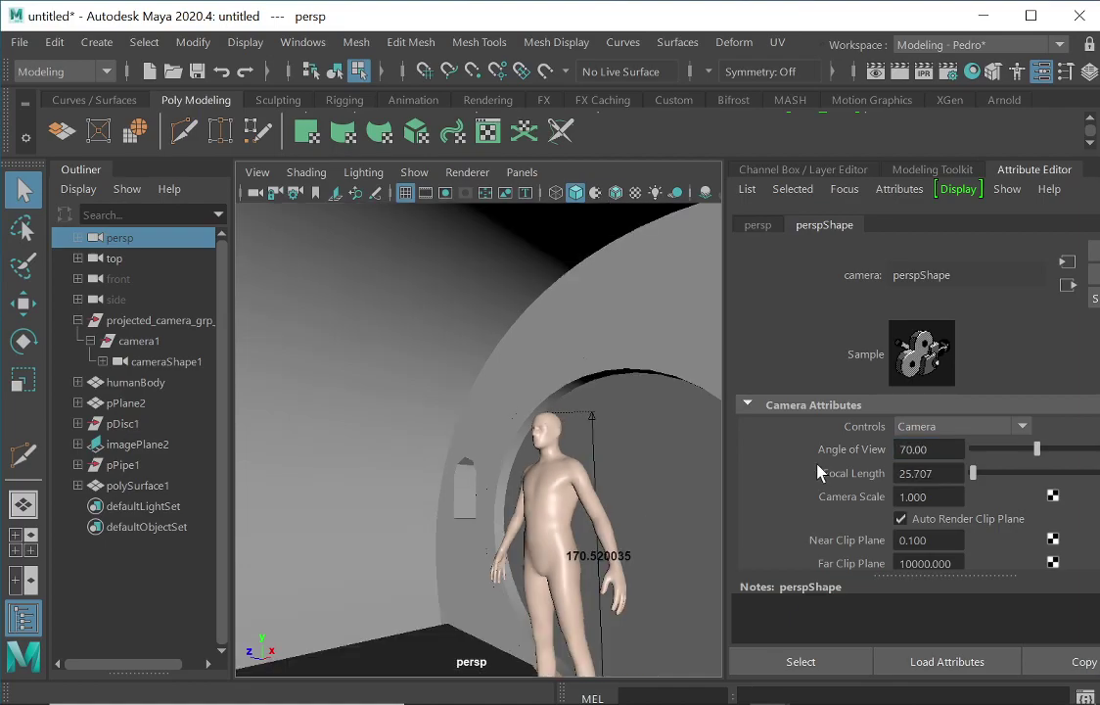
{"action": "right_click_drag", "start_coordinate": [508, 412], "coordinate": [638, 419], "text": "alt"}
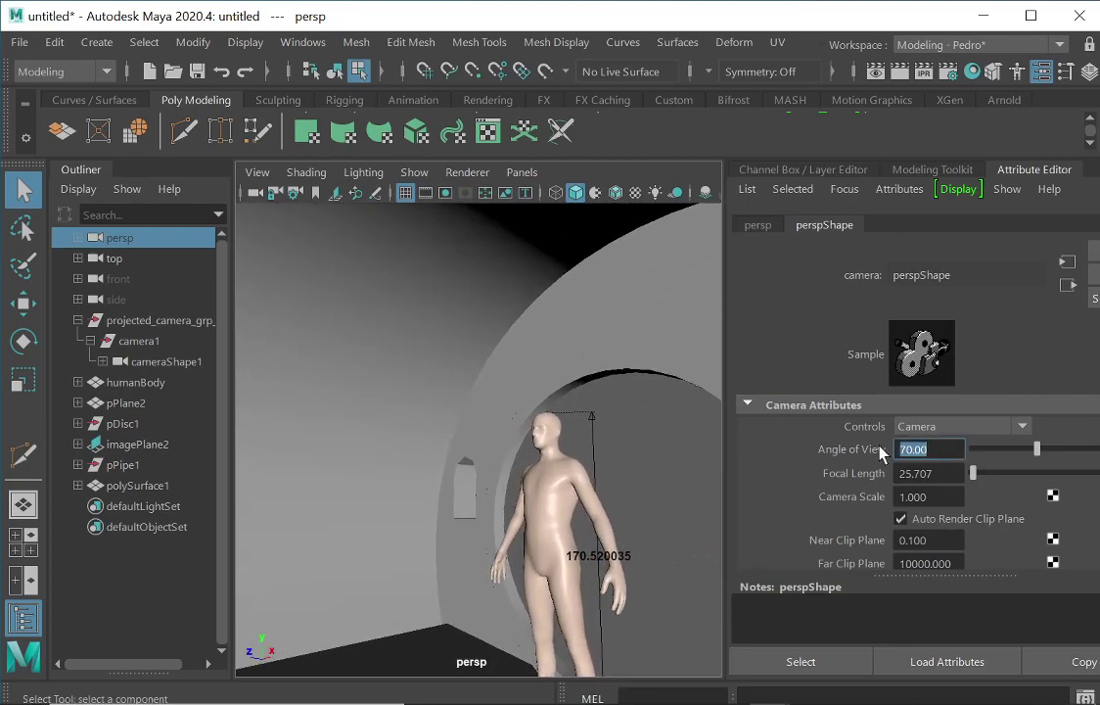
{"action": "type", "text": "80"}
{"action": "key", "text": "Return"}
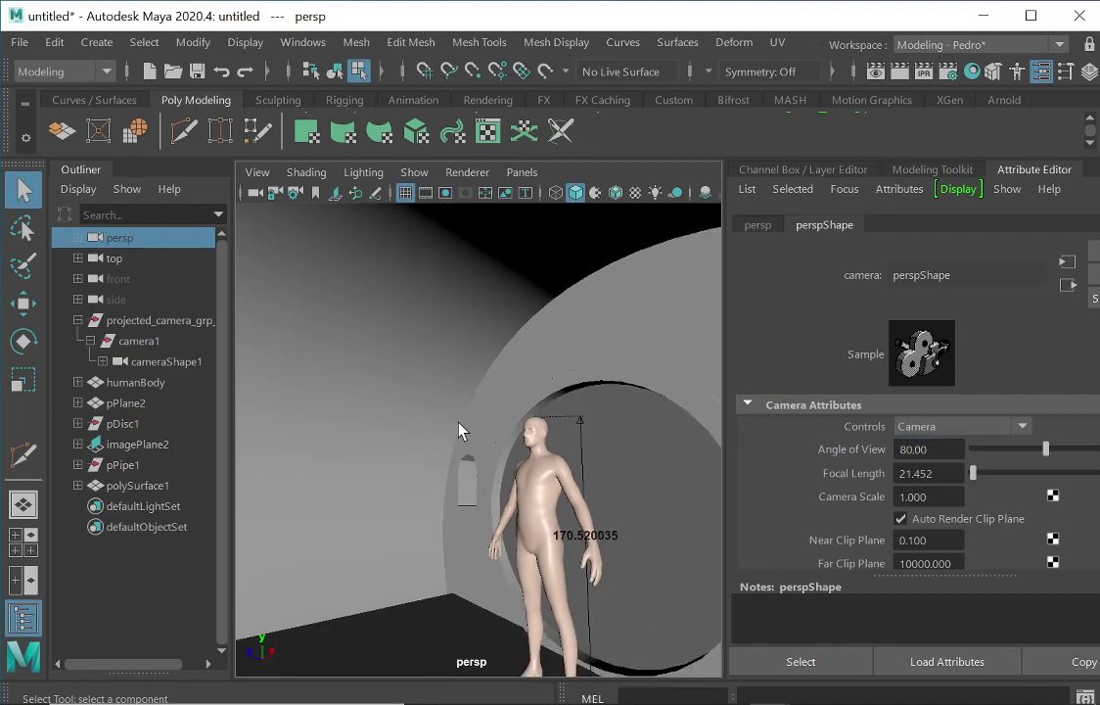
{"action": "left_click_drag", "start_coordinate": [725, 322], "coordinate": [954, 337]}
- Insert two Multi-Cut edge loops around the tunnel wall close to its corner with the entrance wall
{"action": "right_click_drag", "start_coordinate": [486, 415], "coordinate": [574, 394], "text": "alt"}
{"action": "left_click_drag", "start_coordinate": [574, 393], "coordinate": [574, 434], "text": "alt"}
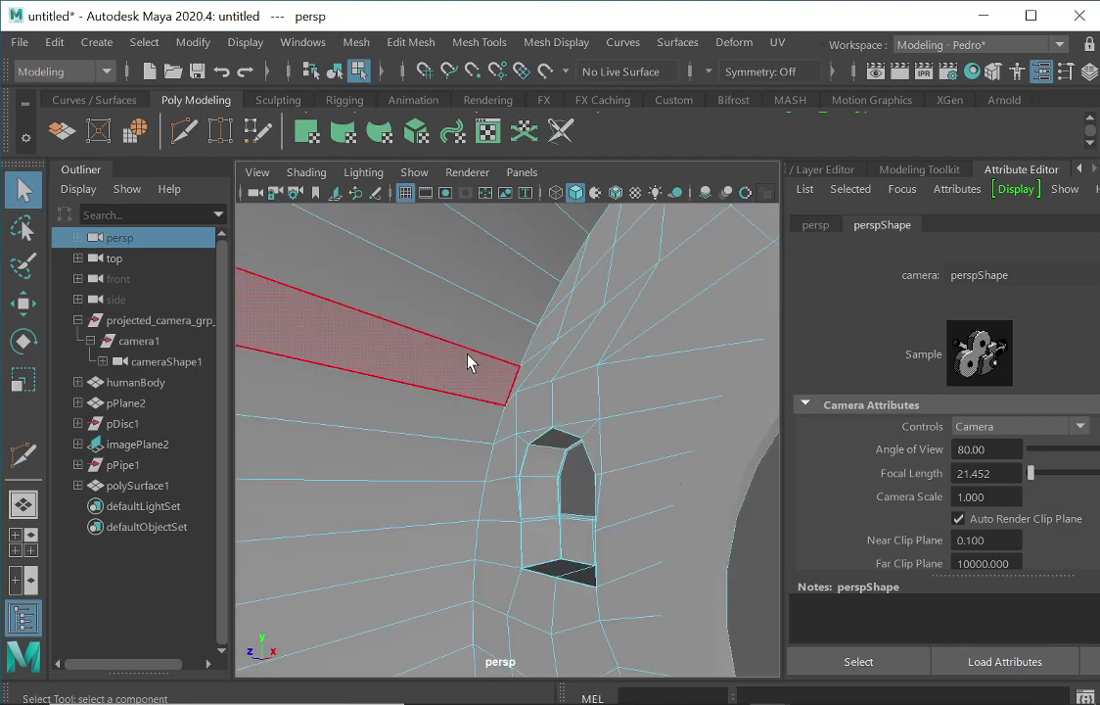
{"action": "right_click_drag", "start_coordinate": [575, 393], "coordinate": [544, 389], "text": "alt"}
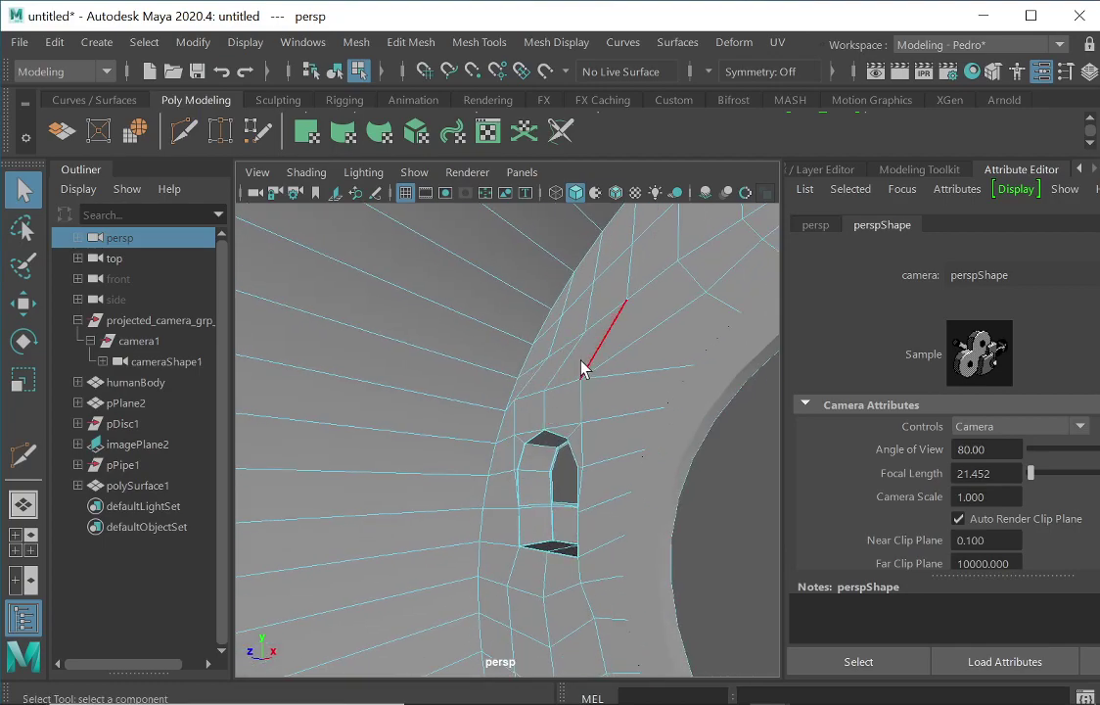
{"action": "right_click_drag", "start_coordinate": [670, 334], "coordinate": [498, 353], "text": "shift"}
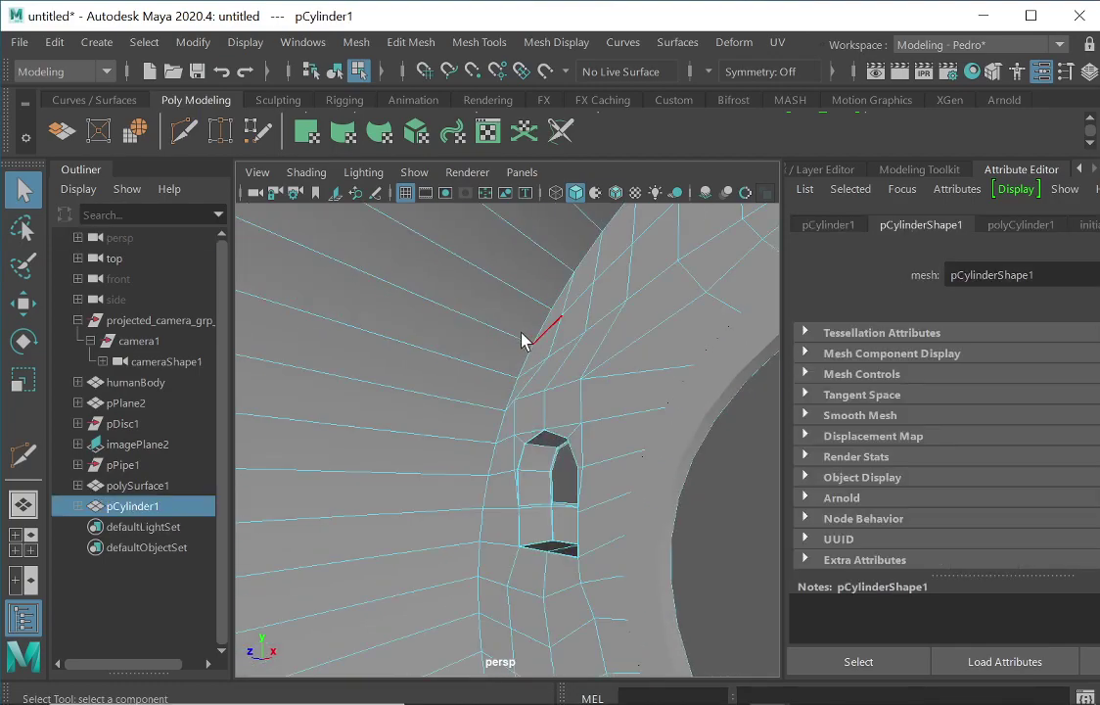
{"action": "key", "text": "F8"}
{"action": "right_click_drag", "start_coordinate": [524, 344], "coordinate": [446, 351], "text": "shift"}
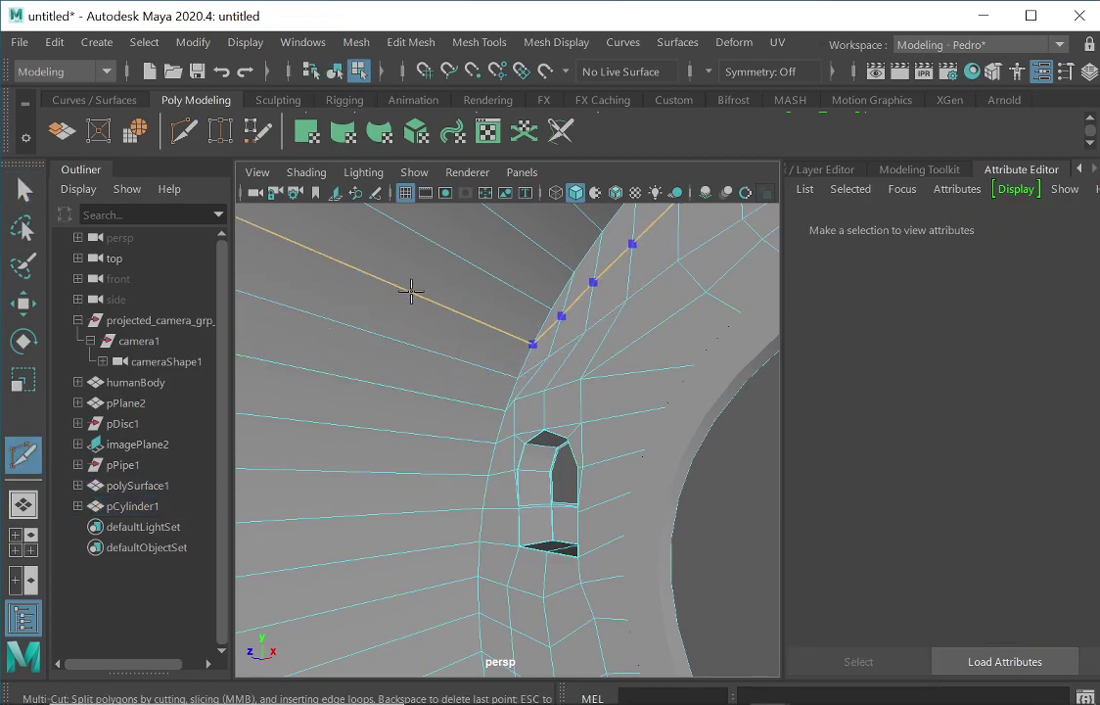
{"action": "left_click_drag", "start_coordinate": [471, 338], "coordinate": [325, 283], "text": "alt"}
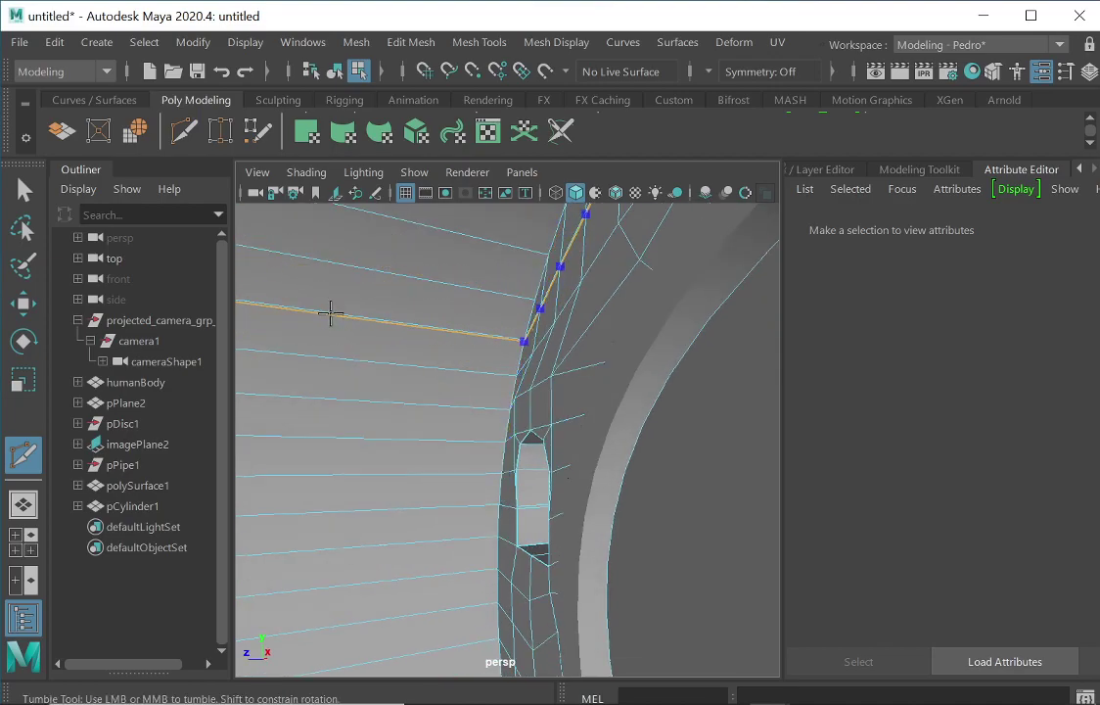
{"action": "right_click_drag", "start_coordinate": [577, 298], "coordinate": [442, 310], "text": "alt"}
{"action": "left_click_drag", "start_coordinate": [479, 382], "coordinate": [504, 430], "text": "alt"}
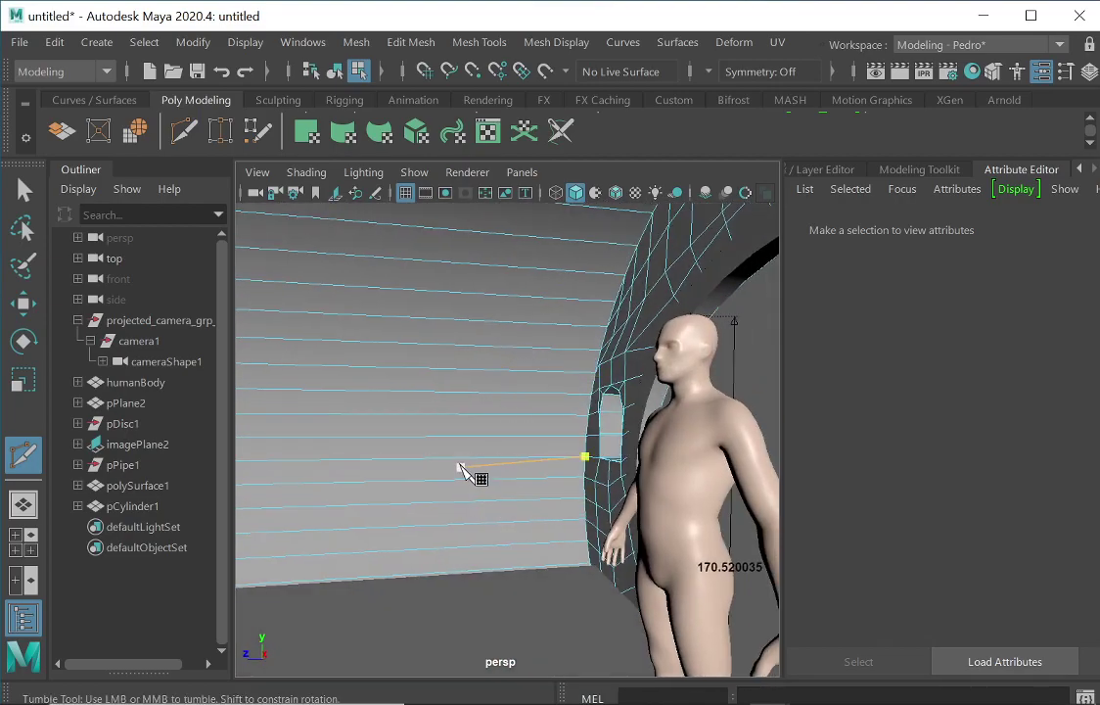
{"action": "key", "text": "ctrl"}
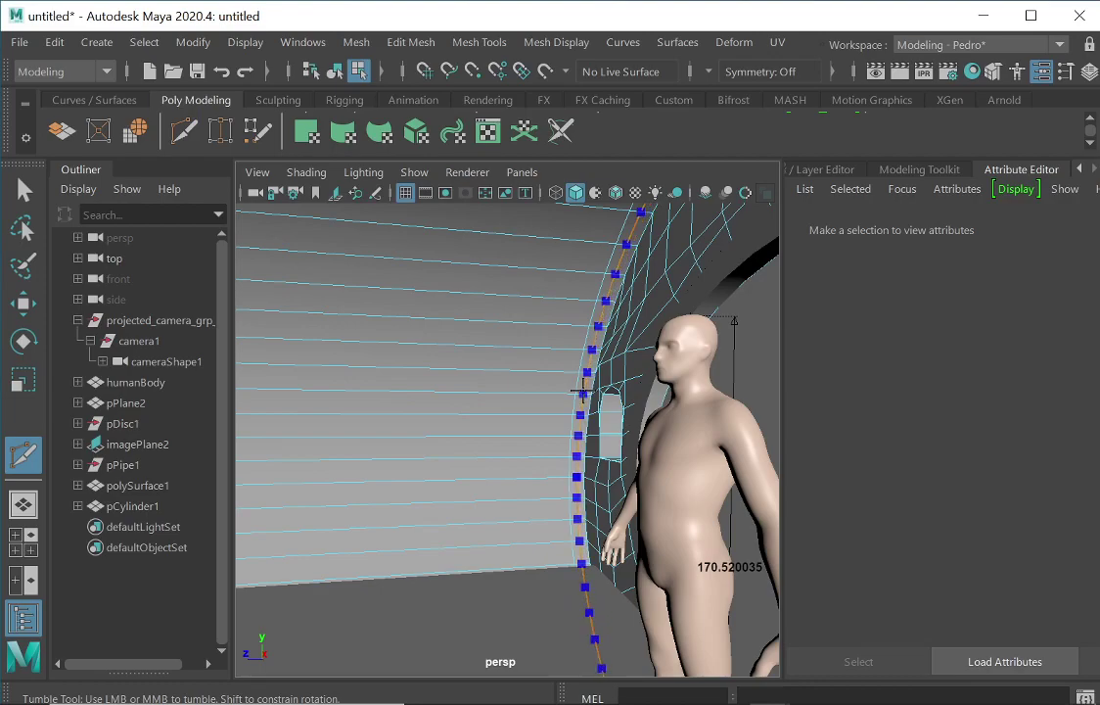
{"action": "left_click", "coordinate": [572, 415]}
{"action": "left_click", "coordinate": [583, 393]}
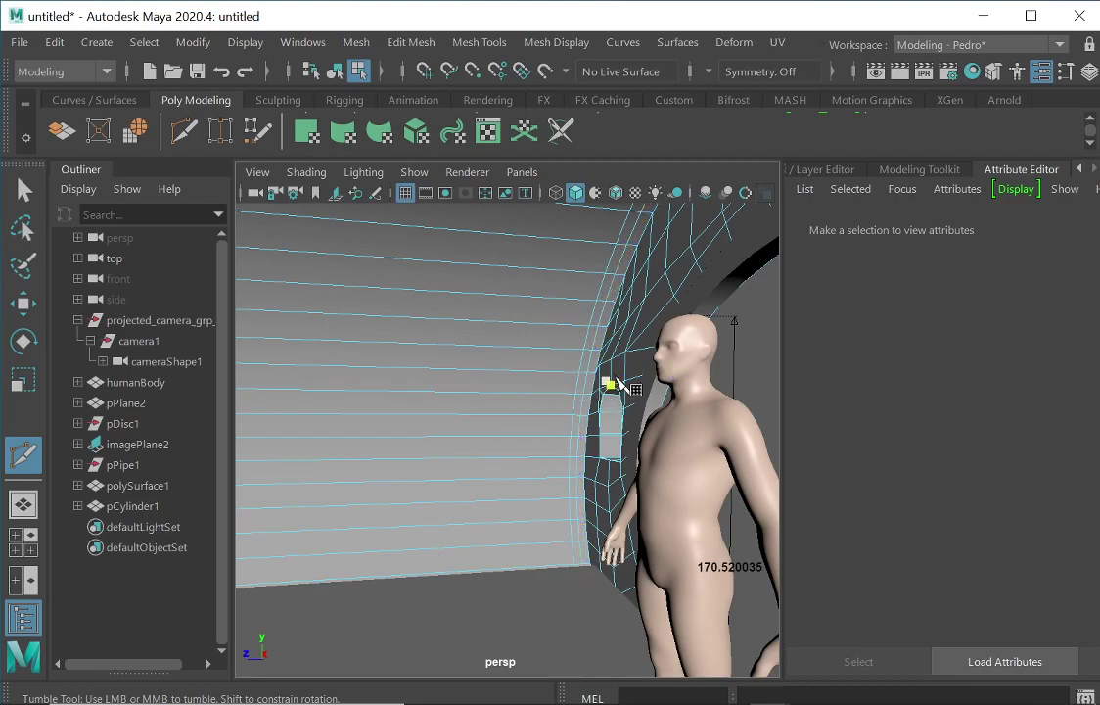
- Return to object mode, preview the wall mesh smoothed and inspect the tunnel corner next to the window recess
{"action": "left_click", "coordinate": [39, 194]}
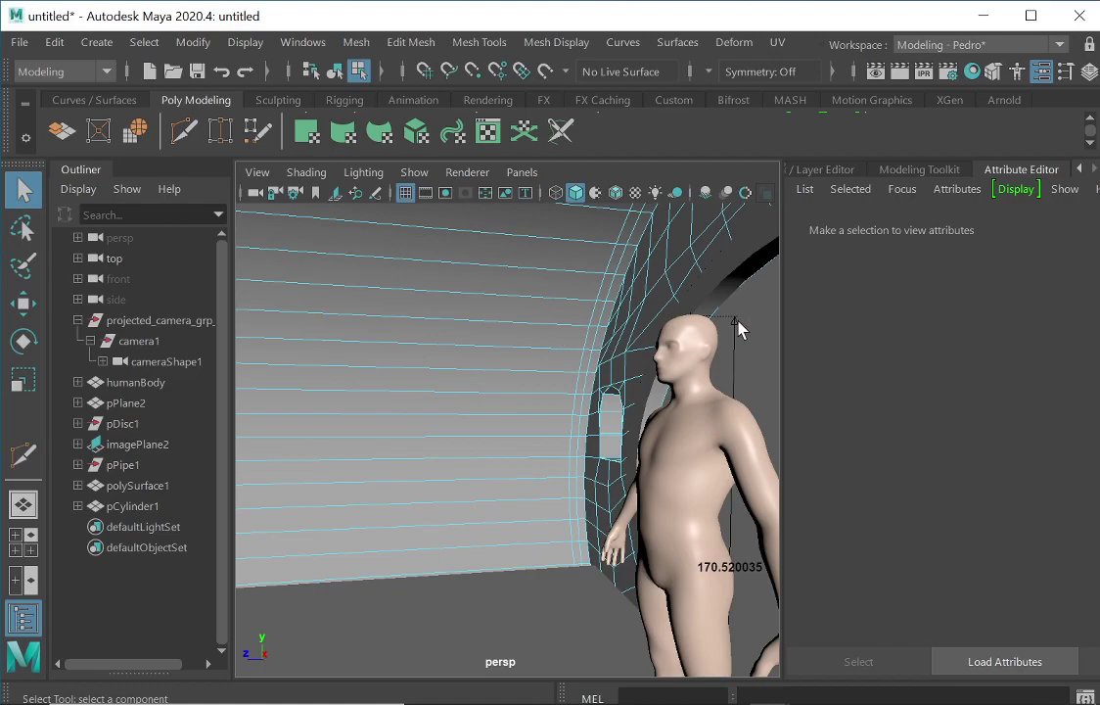
{"action": "key", "text": "F8"}
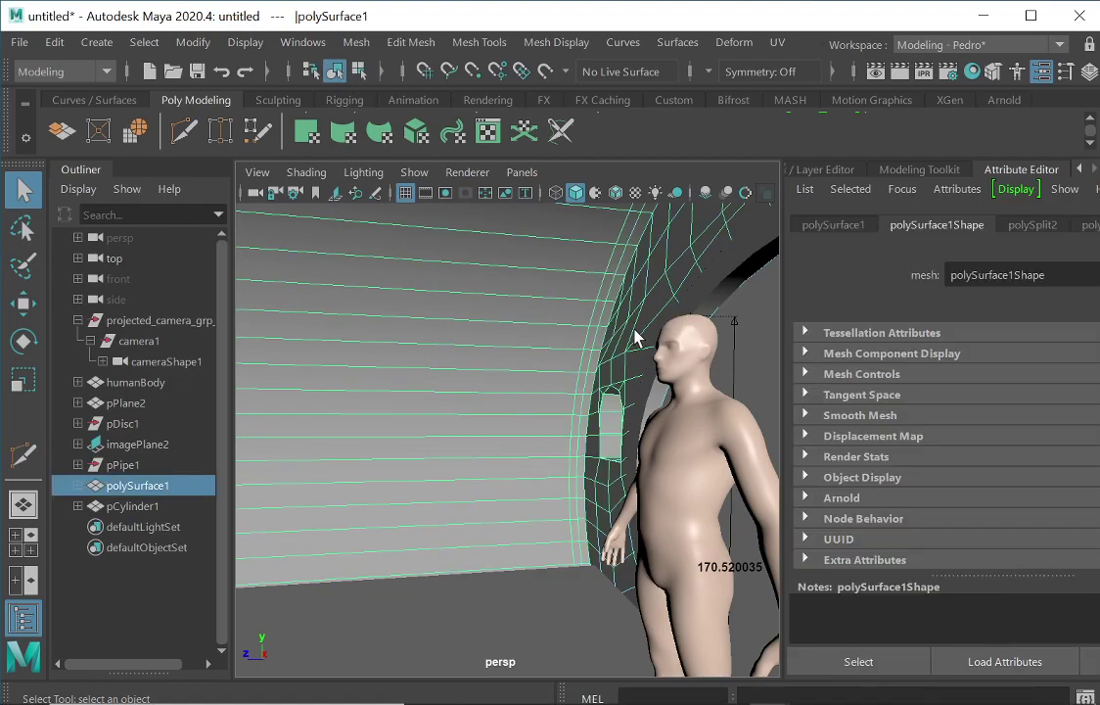
{"action": "key", "text": "3"}
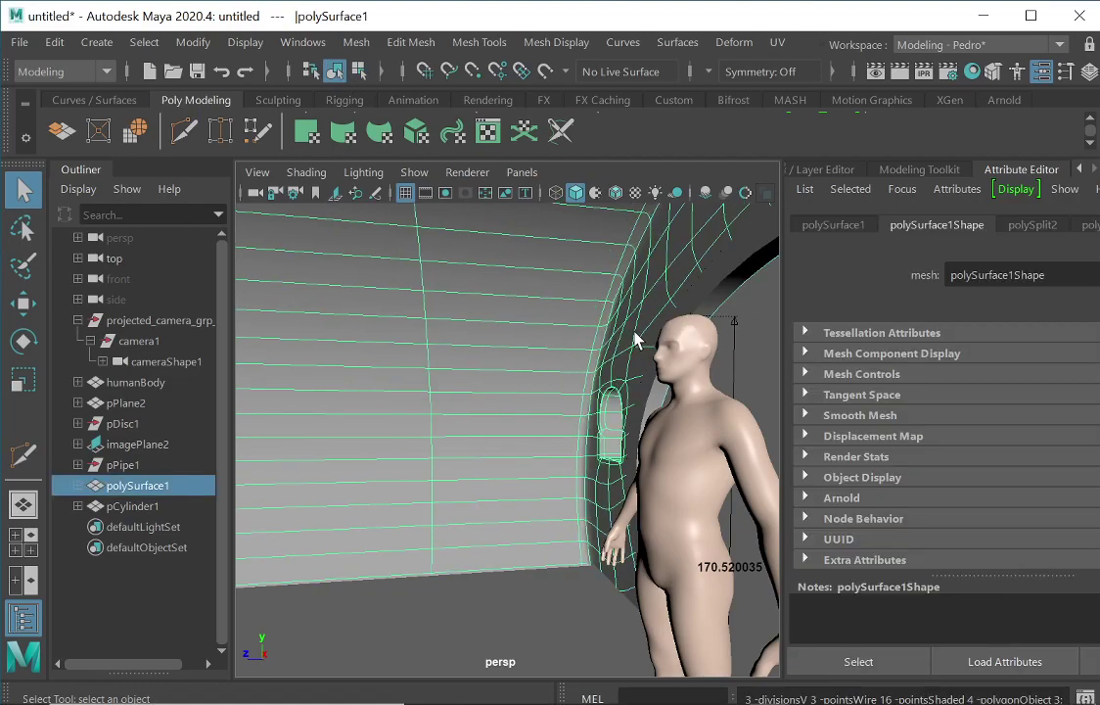
{"action": "left_click", "coordinate": [759, 318]}
{"action": "left_click_drag", "start_coordinate": [564, 312], "coordinate": [632, 334], "text": "alt"}
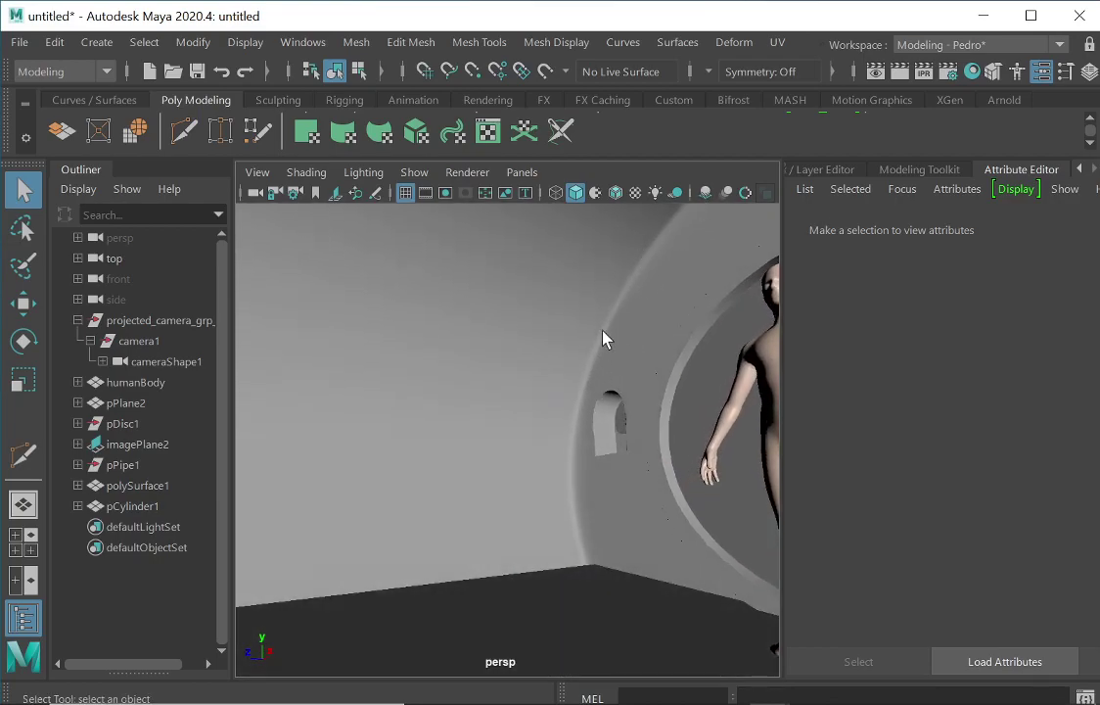
{"action": "left_click_drag", "start_coordinate": [596, 447], "coordinate": [584, 405], "text": "alt"}
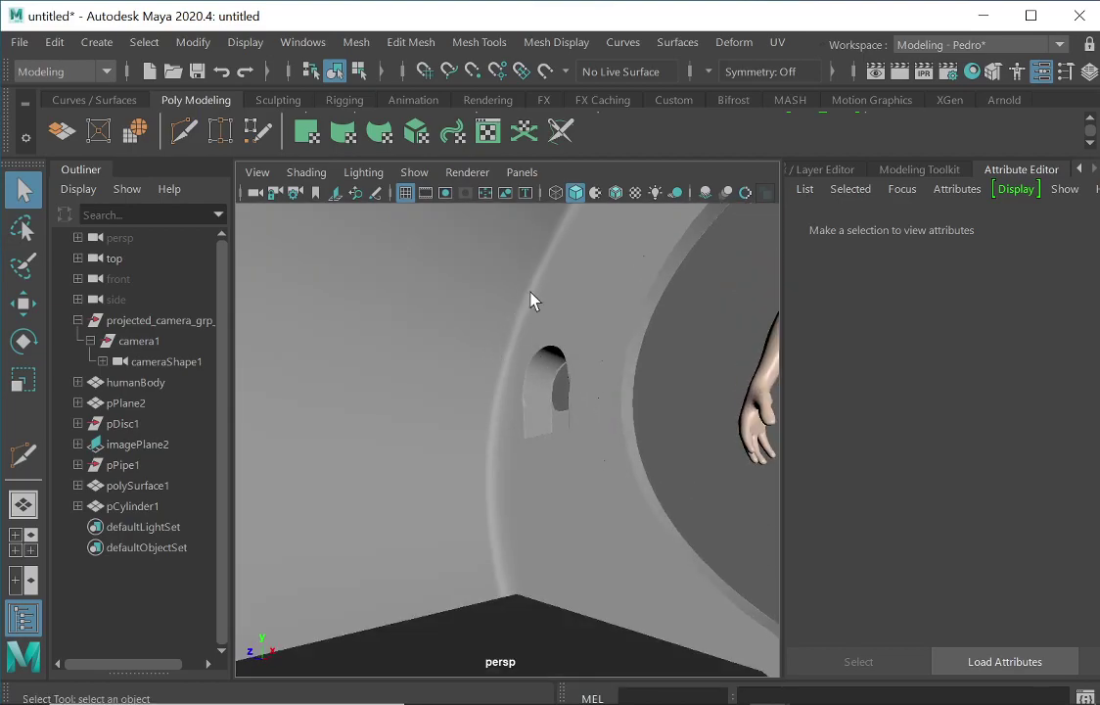
{"action": "left_click_drag", "start_coordinate": [526, 326], "coordinate": [544, 281], "text": "alt"}
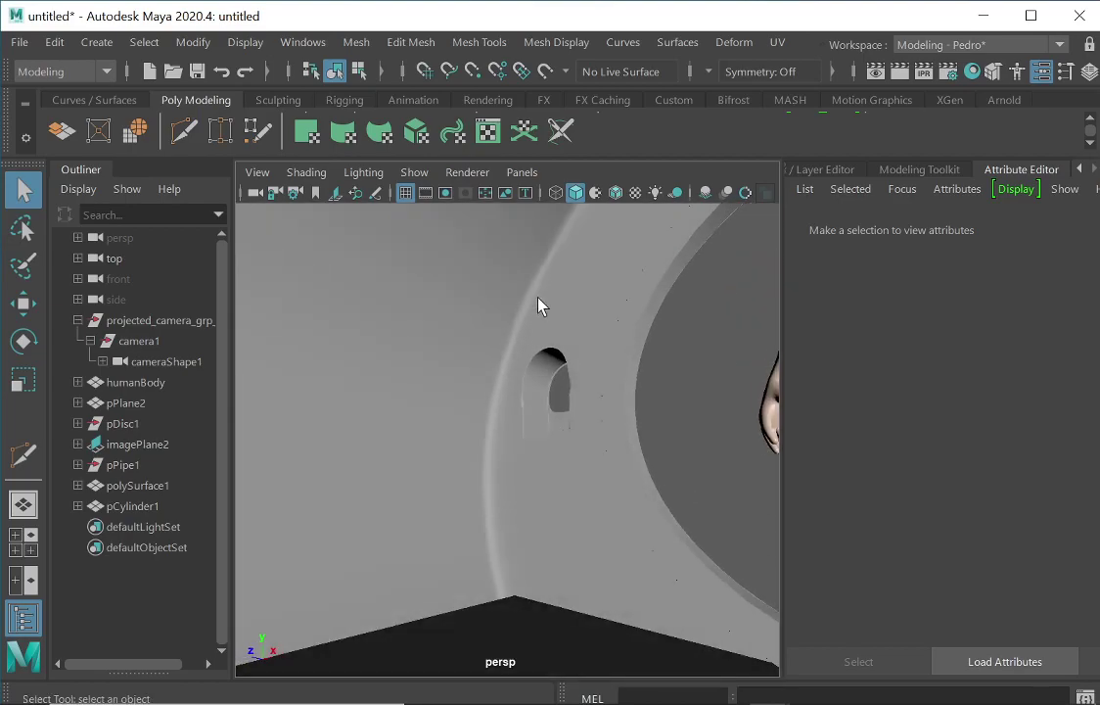
- Insert another Multi-Cut edge loop on the tunnel wall beside the corner loops and return to object mode with nothing selected
{"action": "left_click", "coordinate": [538, 306]}
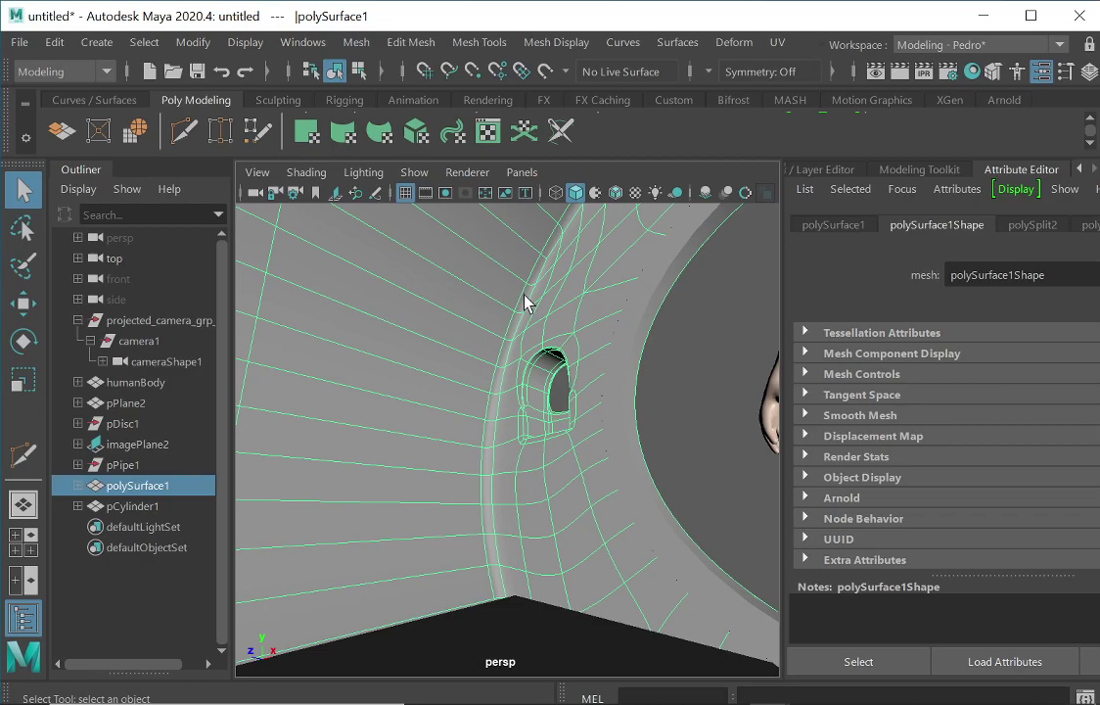
{"action": "key", "text": "ctrl+shift+x"}
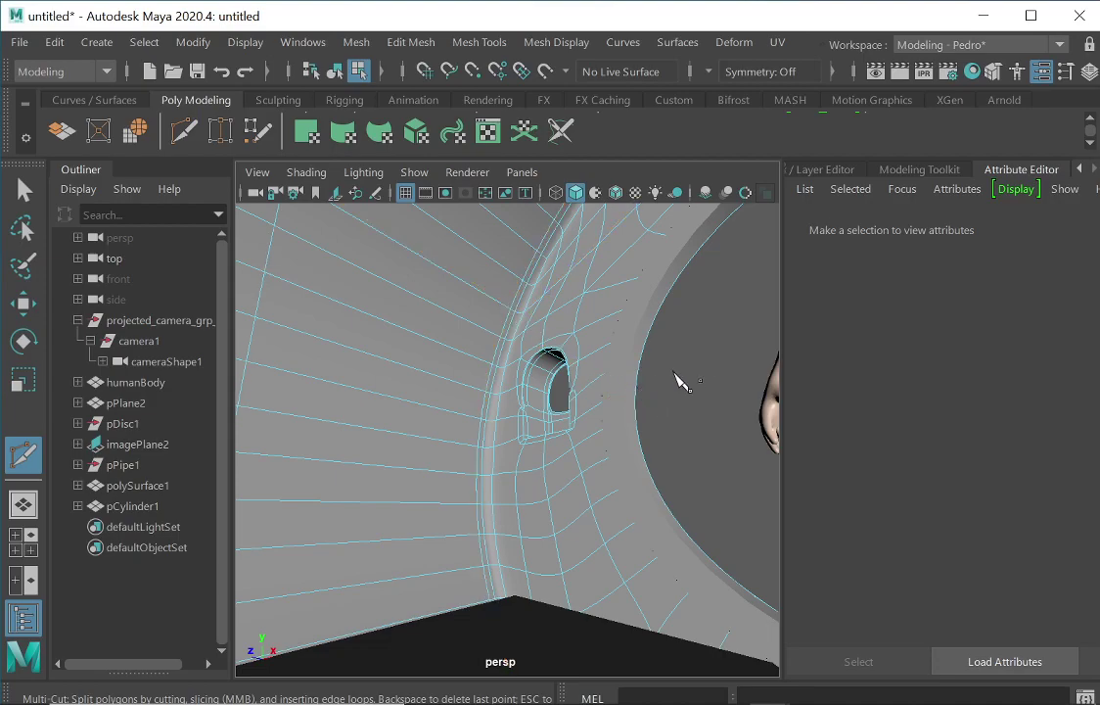
{"action": "left_click", "coordinate": [24, 189]}
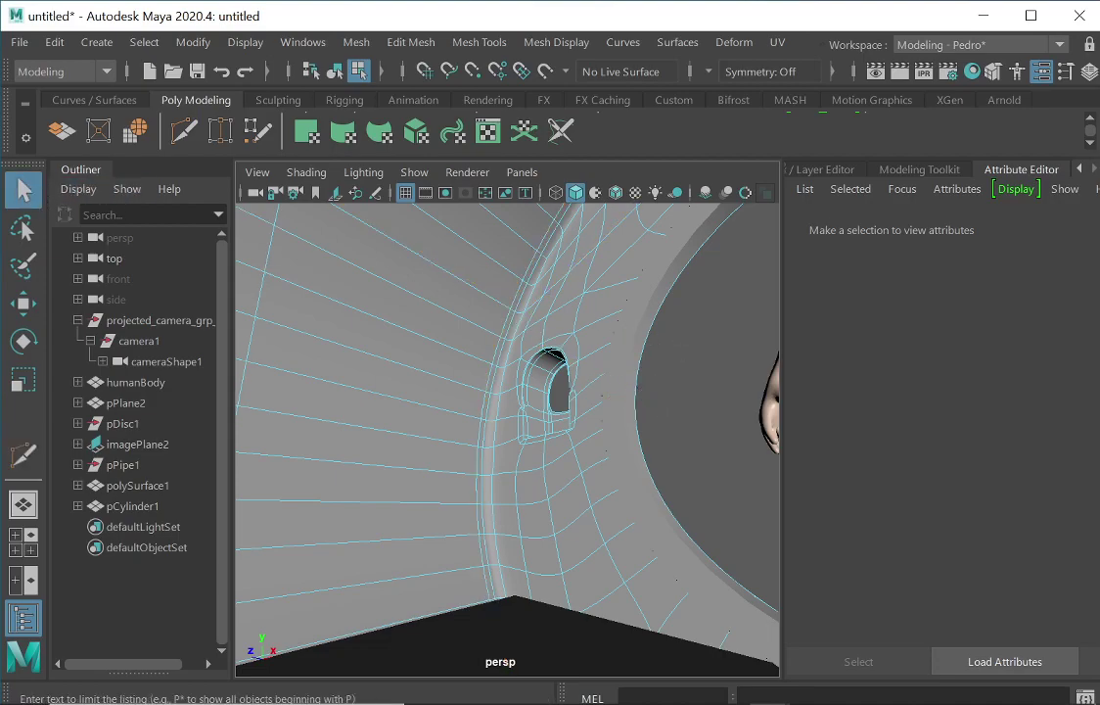
{"action": "right_click_drag", "start_coordinate": [677, 351], "coordinate": [697, 333]}
{"action": "left_click", "coordinate": [690, 336]}
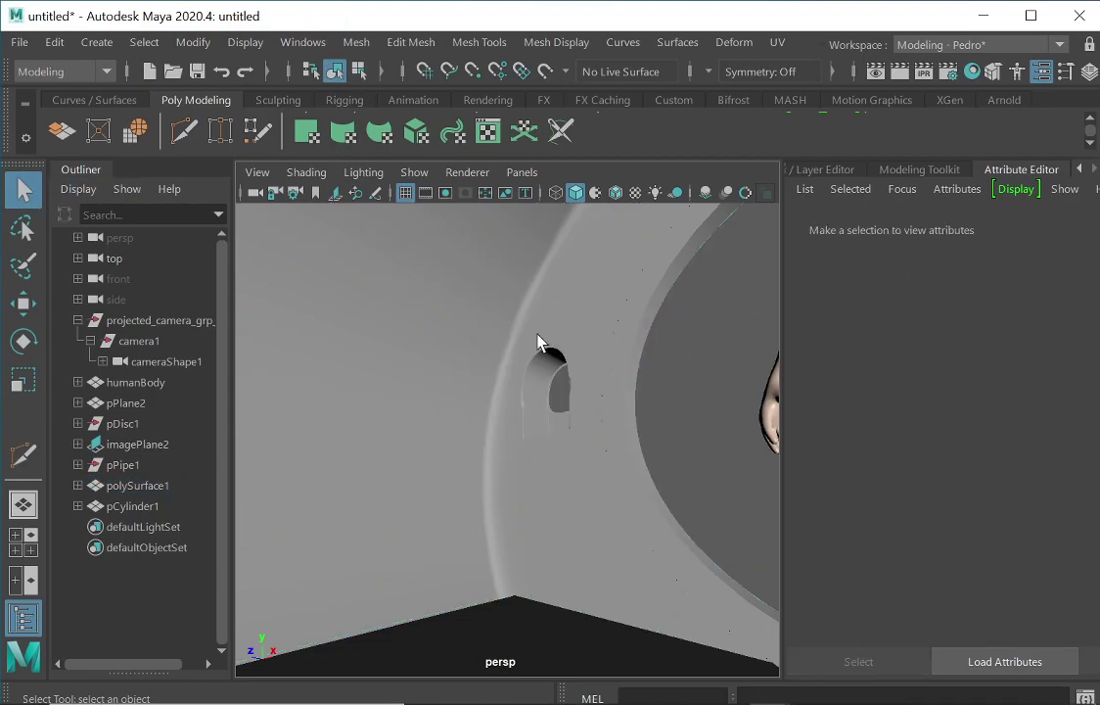
- Examine the smoothed tunnel corner, the window recess and the whole entrance wall from the front in perspective
{"action": "mouse_move", "coordinate": [571, 449]}
{"action": "left_mouse_down", "text": "alt"}
{"action": "mouse_move", "coordinate": [569, 393]}
{"action": "mouse_move", "coordinate": [550, 439]}
{"action": "mouse_move", "coordinate": [563, 448]}
{"action": "left_mouse_up", "text": "alt"}
{"action": "mouse_move", "coordinate": [530, 387]}
{"action": "middle_mouse_down", "text": "alt"}
{"action": "mouse_move", "coordinate": [540, 410]}
{"action": "mouse_move", "coordinate": [536, 393]}
{"action": "middle_mouse_up", "text": "alt"}
{"action": "left_click_drag", "start_coordinate": [536, 394], "coordinate": [564, 370], "text": "alt"}
{"action": "right_click_drag", "start_coordinate": [525, 370], "coordinate": [596, 366], "text": "alt"}
{"action": "left_click_drag", "start_coordinate": [595, 366], "coordinate": [523, 360], "text": "alt"}
{"action": "scroll", "coordinate": [646, 375], "scroll_direction": "down", "scroll_amount": 5}
{"action": "middle_click_drag", "start_coordinate": [636, 354], "coordinate": [532, 330], "text": "alt"}
{"action": "scroll", "coordinate": [616, 363], "scroll_direction": "down", "scroll_amount": 5}
{"action": "left_click_drag", "start_coordinate": [606, 367], "coordinate": [472, 401], "text": "alt"}
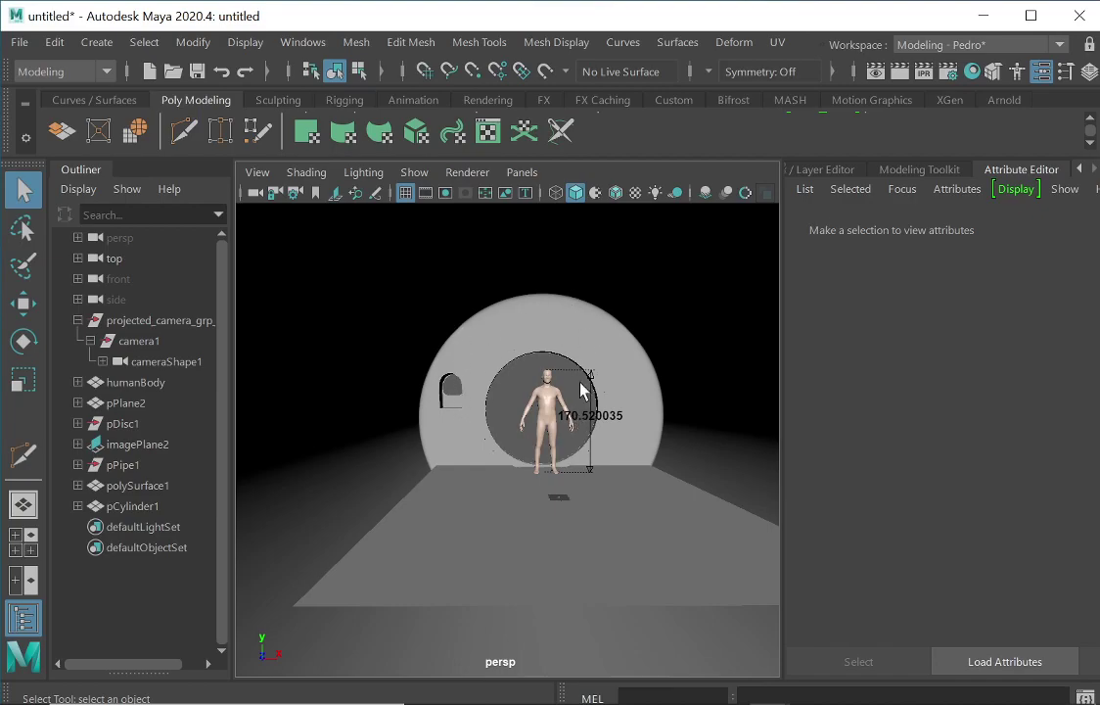
- Select the wall mesh, show it unsmoothed and frame the whole entrance wall in the front view
{"action": "left_click", "coordinate": [647, 390]}
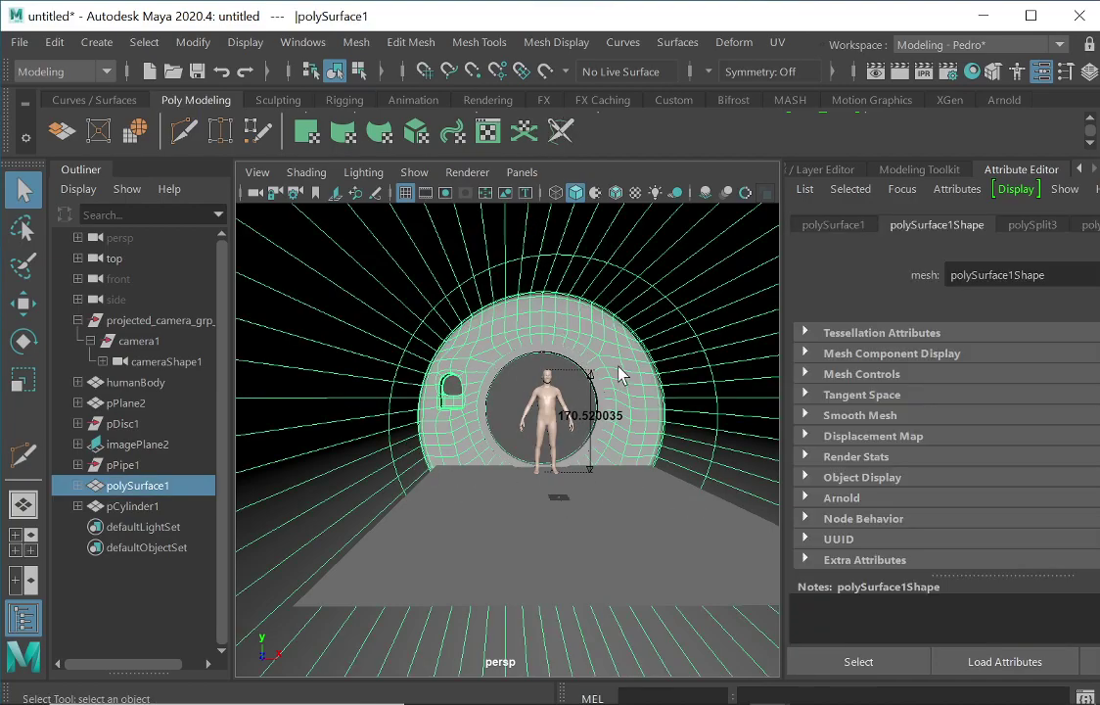
{"action": "key", "text": "space"}
{"action": "key", "text": "space"}
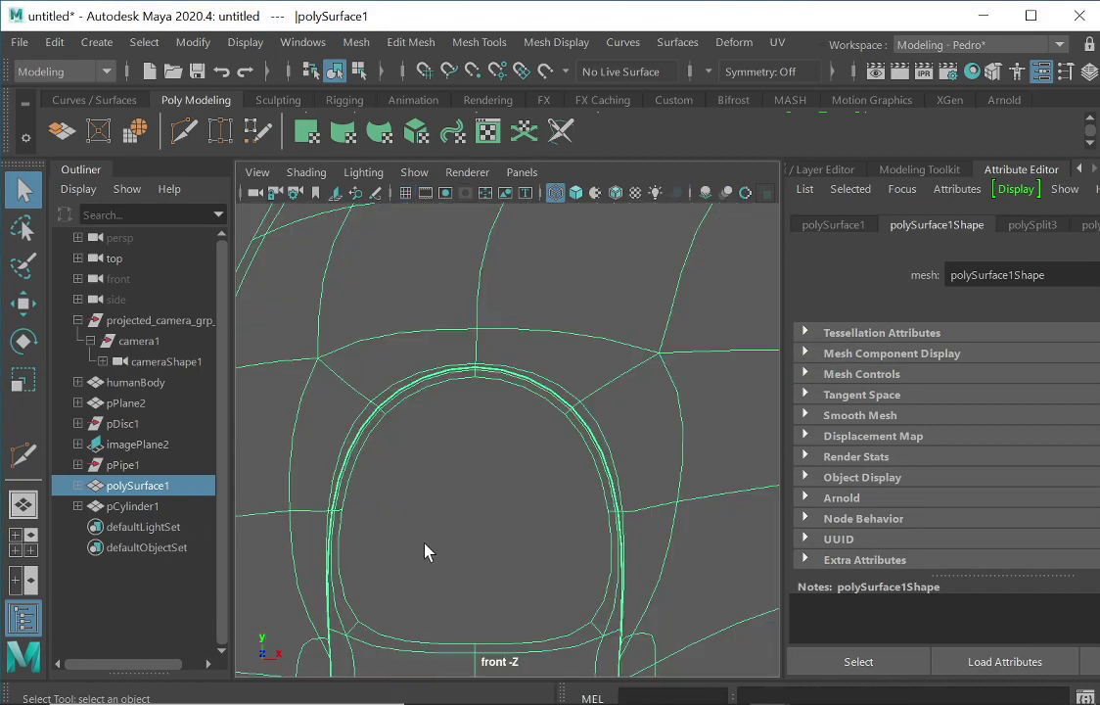
{"action": "right_click_drag", "start_coordinate": [623, 443], "coordinate": [400, 428], "text": "alt"}
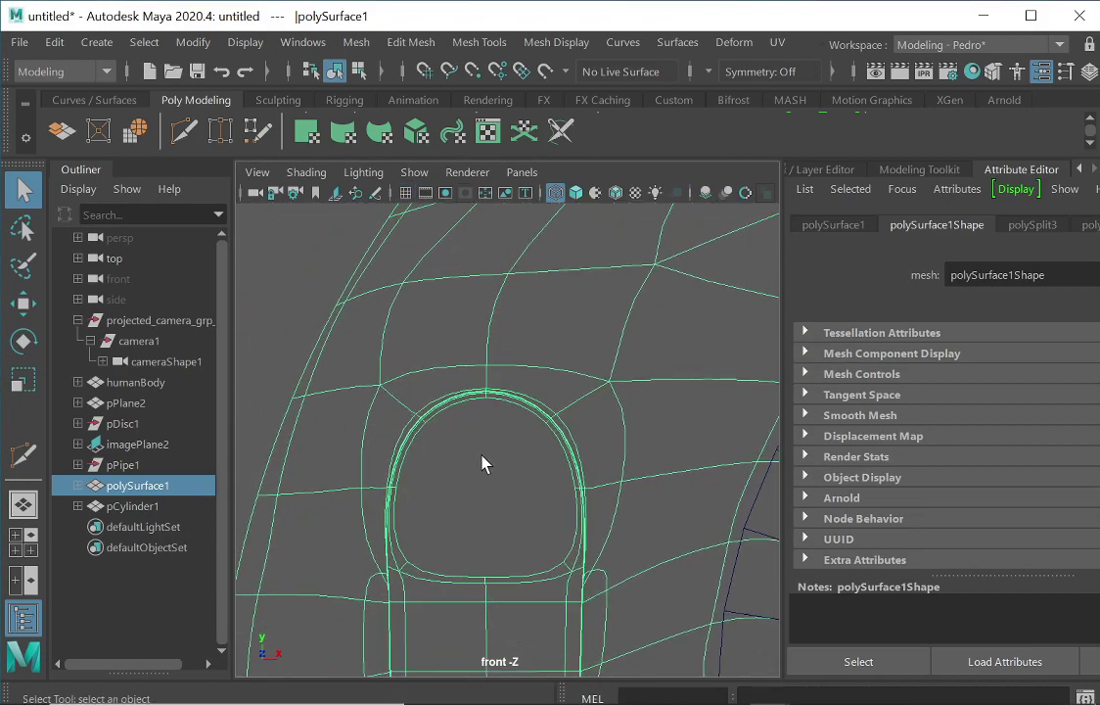
{"action": "key", "text": "1"}
{"action": "scroll", "coordinate": [688, 433], "scroll_direction": "down", "scroll_amount": 10}
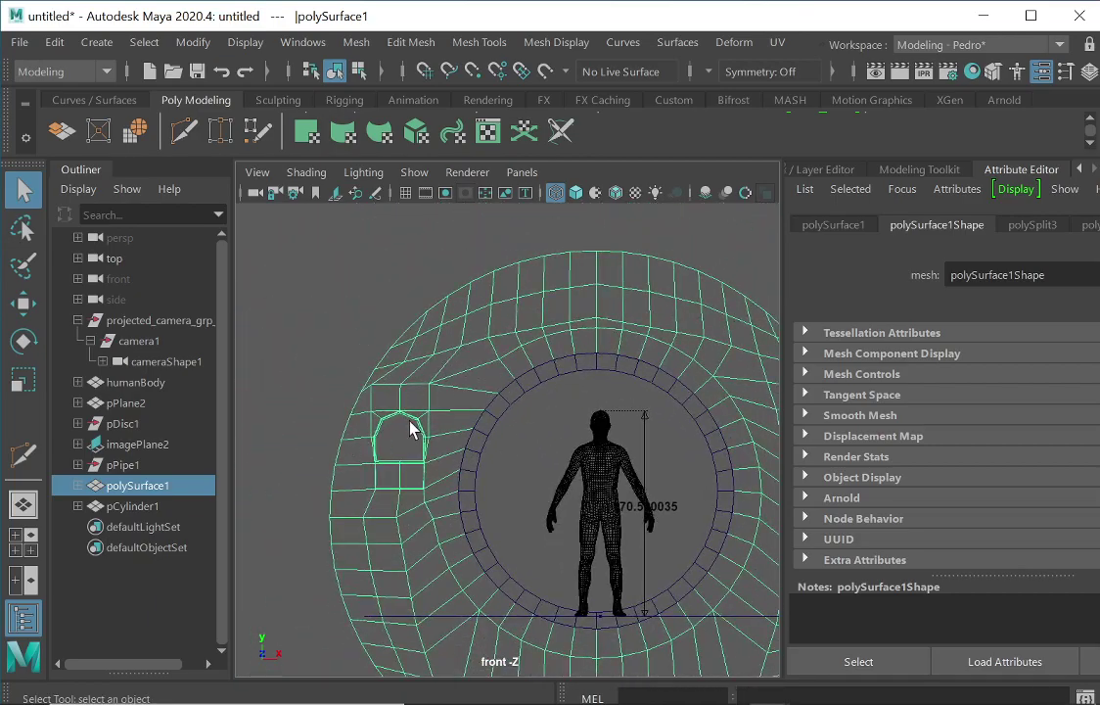
{"action": "middle_click_drag", "start_coordinate": [620, 406], "coordinate": [543, 358], "text": "alt"}
{"action": "right_click_drag", "start_coordinate": [658, 379], "coordinate": [583, 373], "text": "alt"}
{"action": "mouse_move", "coordinate": [584, 389]}
{"action": "middle_mouse_down", "text": "alt"}
{"action": "mouse_move", "coordinate": [573, 356]}
{"action": "mouse_move", "coordinate": [581, 373]}
{"action": "middle_mouse_up", "text": "alt"}
{"action": "scroll", "coordinate": [493, 351], "scroll_direction": "down", "scroll_amount": 2}
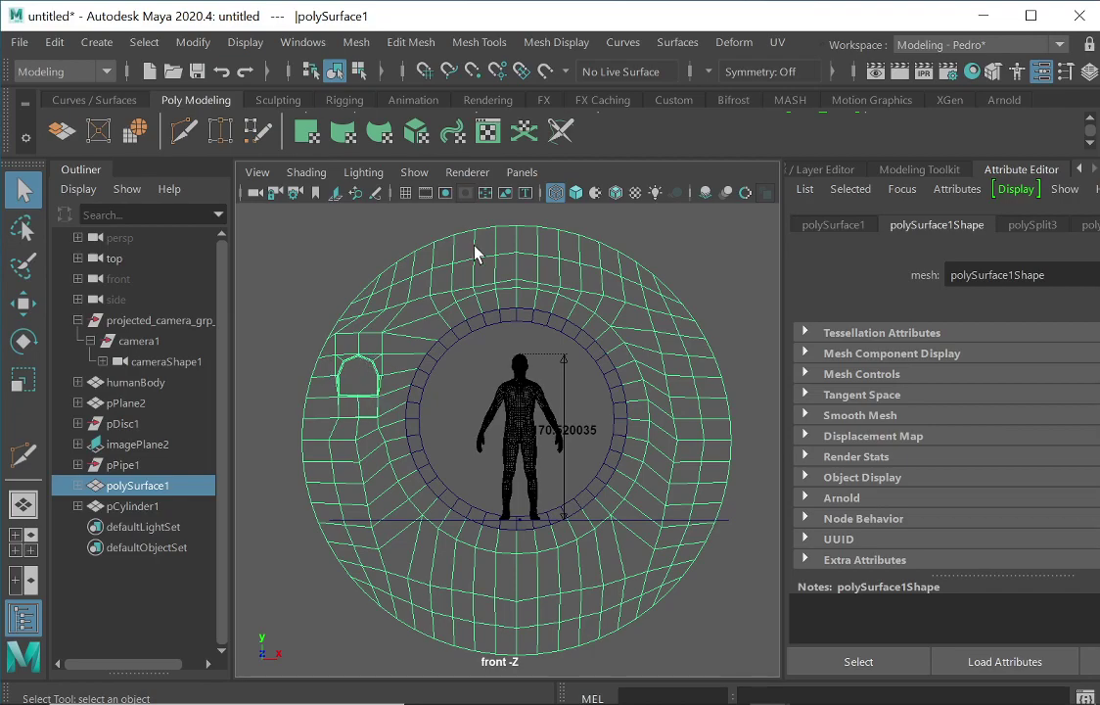
- Delete all faces on the half of the wall mesh without the window and return to object mode
{"action": "right_click_drag", "start_coordinate": [559, 252], "coordinate": [575, 186]}
{"action": "left_click_drag", "start_coordinate": [533, 217], "coordinate": [751, 662]}
{"action": "key", "text": "Delete"}
{"action": "right_click_drag", "start_coordinate": [676, 282], "coordinate": [678, 237]}
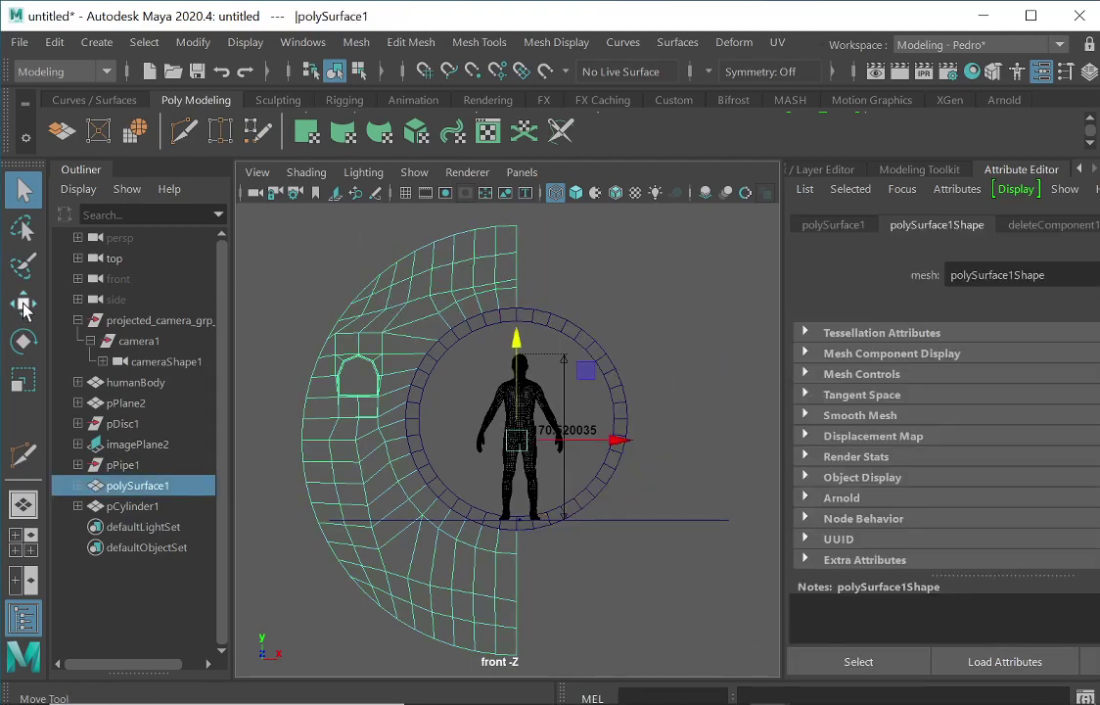
- Duplicate the remaining half of the wall mesh and flip the copy to the opposite side with an X scale of about -1.04
{"action": "left_click", "coordinate": [24, 306]}
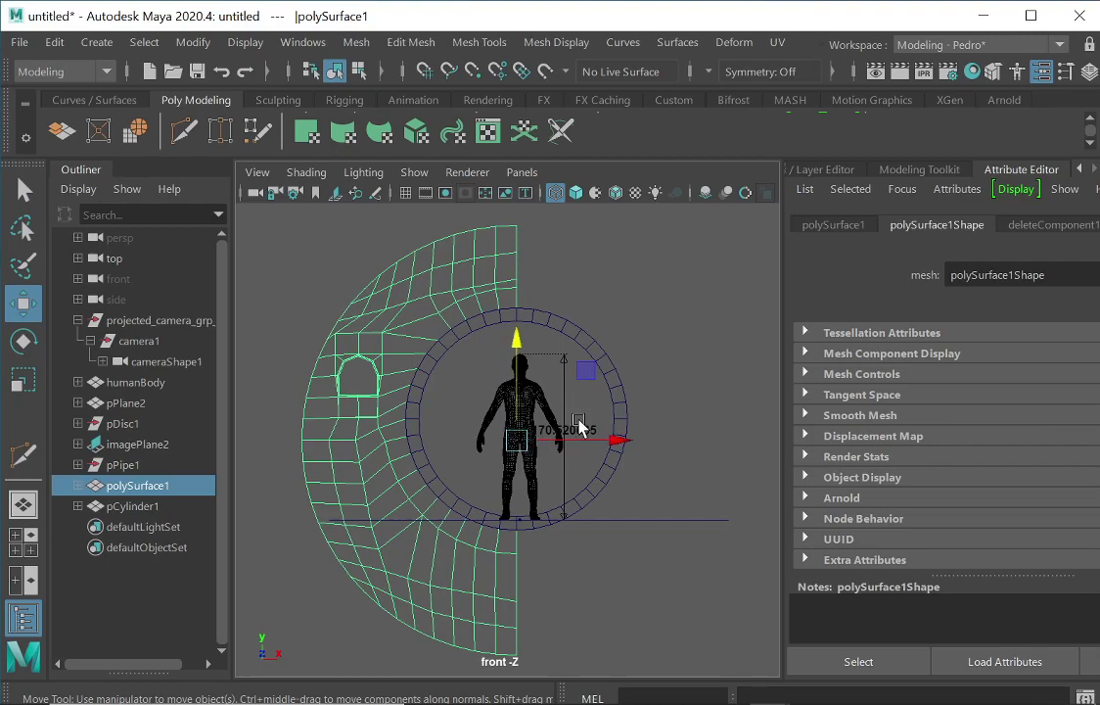
{"action": "key", "text": "ctrl+d"}
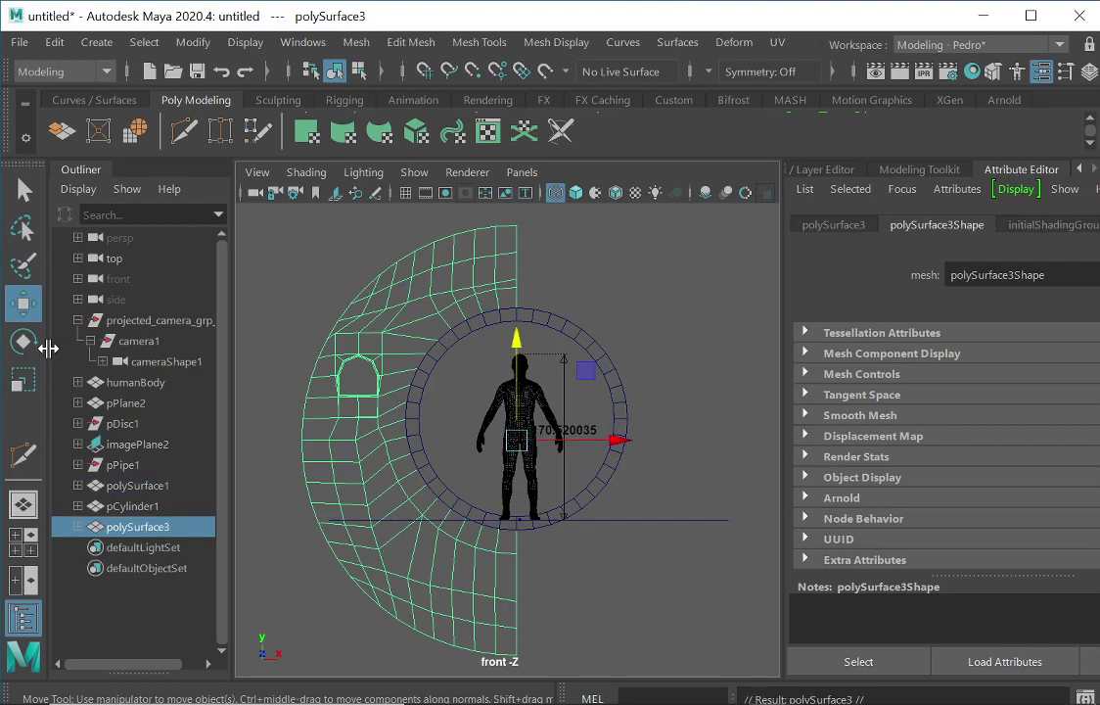
{"action": "left_click", "coordinate": [24, 380]}
{"action": "left_click_drag", "start_coordinate": [611, 439], "coordinate": [423, 437]}
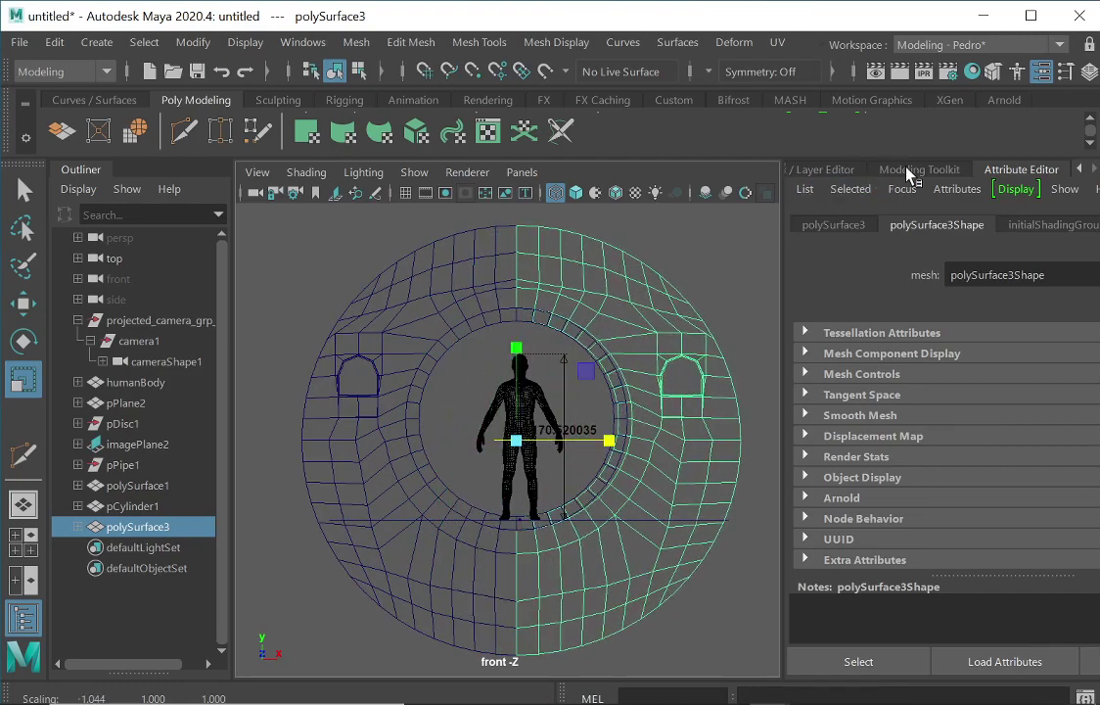
- Set the flipped wall copy's X scale to exactly -1
{"action": "left_click", "coordinate": [834, 171]}
{"action": "double_click", "coordinate": [1047, 346]}
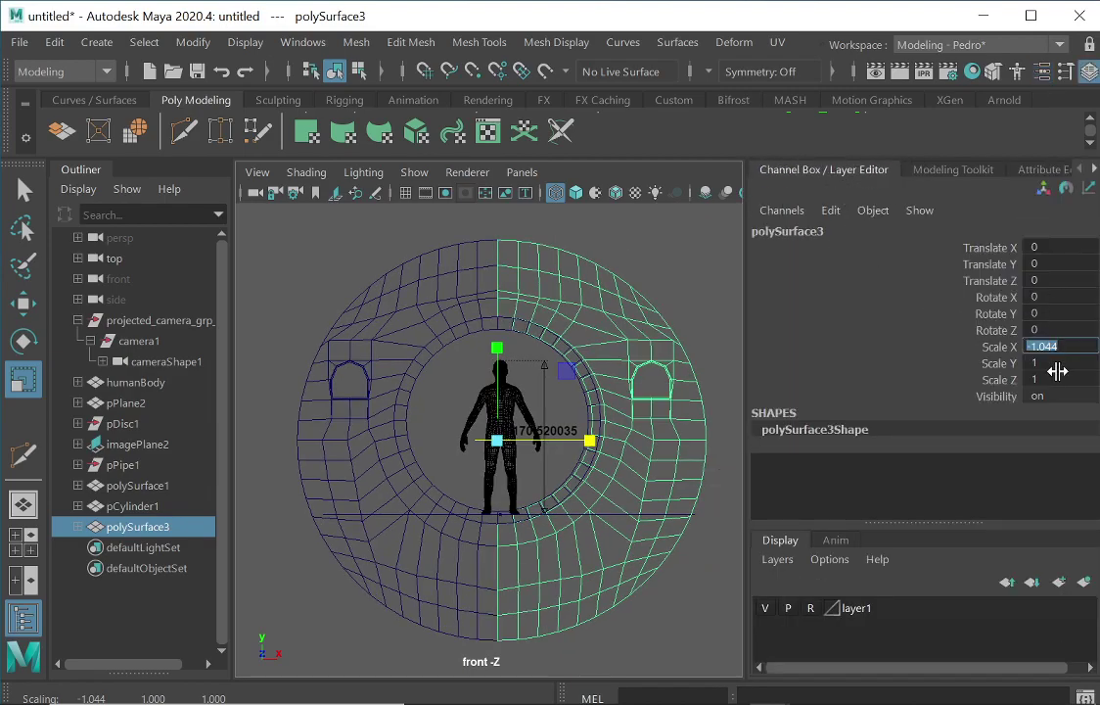
{"action": "type", "text": "-1"}
{"action": "key", "text": "Return"}
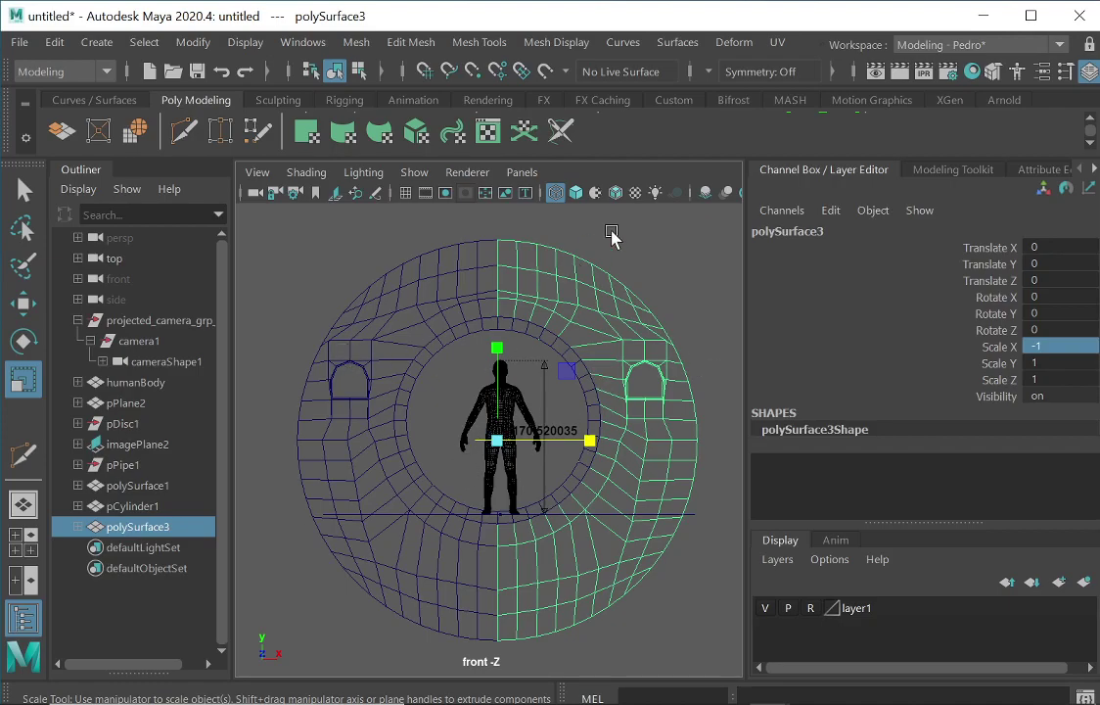
- Select both wall halves and combine them into a single mesh
{"action": "left_click_drag", "start_coordinate": [457, 242], "coordinate": [489, 253], "text": "shift"}
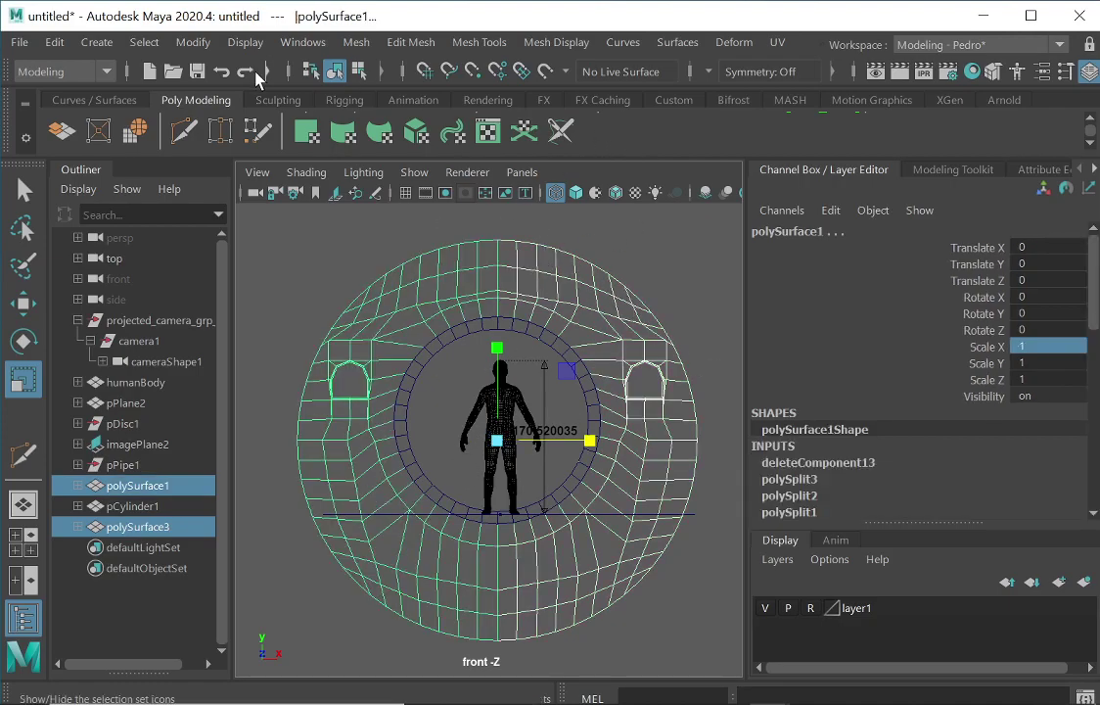
{"action": "left_click", "coordinate": [193, 42]}
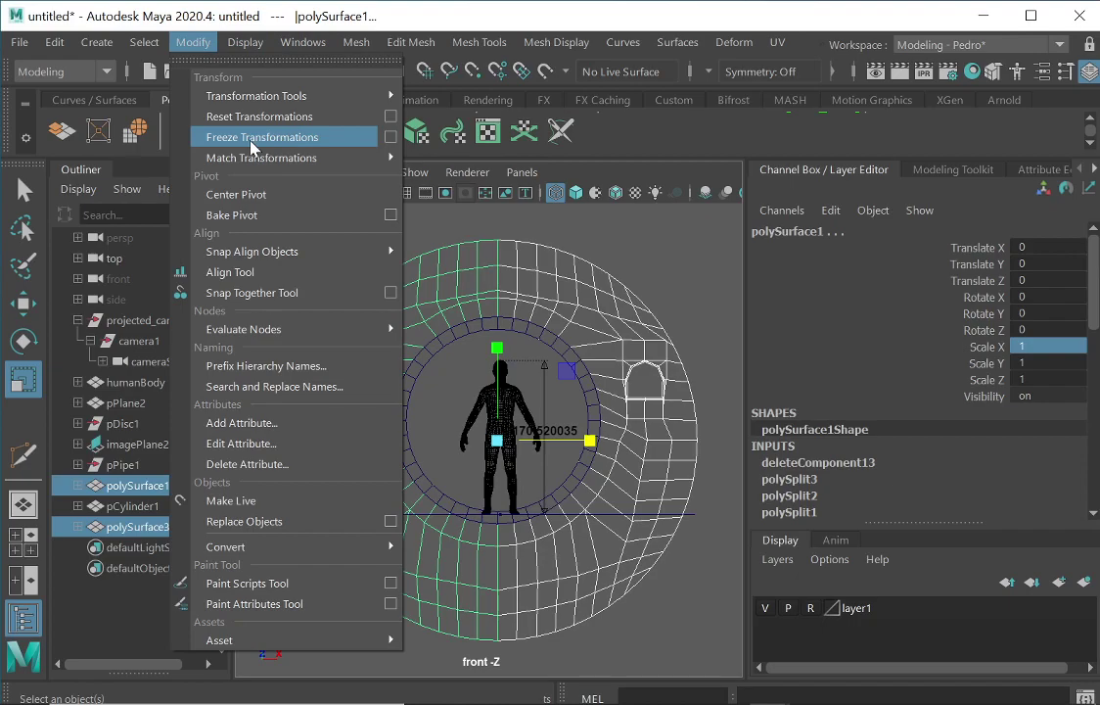
{"action": "mouse_move", "coordinate": [245, 47]}
{"action": "mouse_move", "coordinate": [341, 49]}
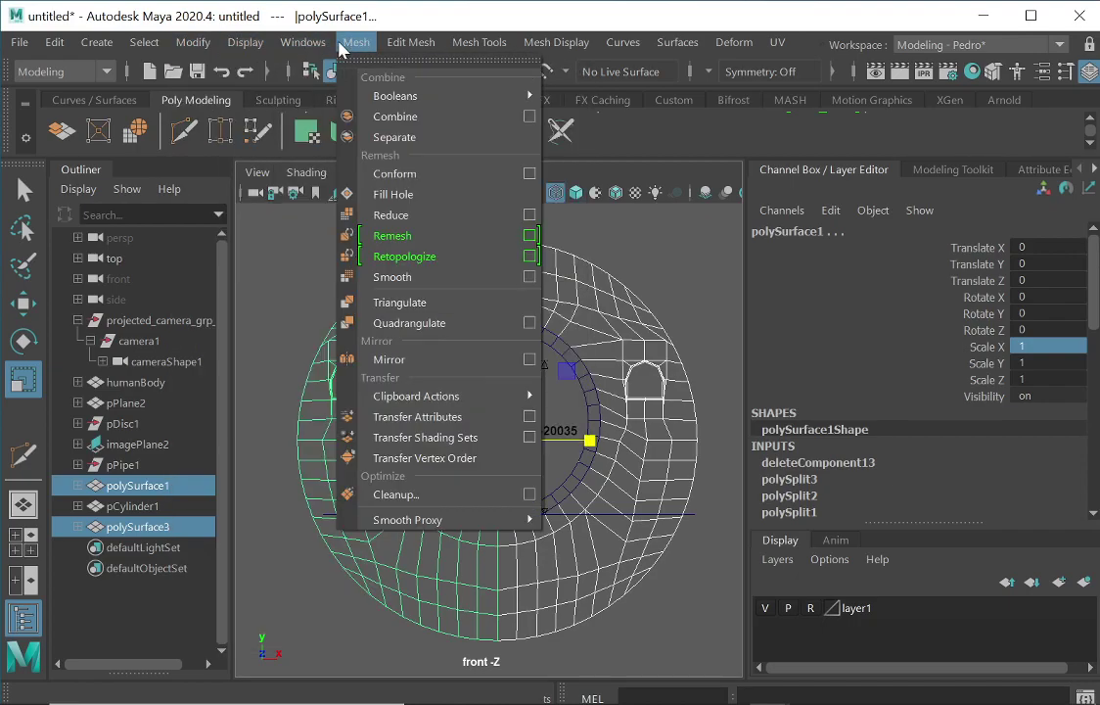
{"action": "left_click", "coordinate": [423, 117]}
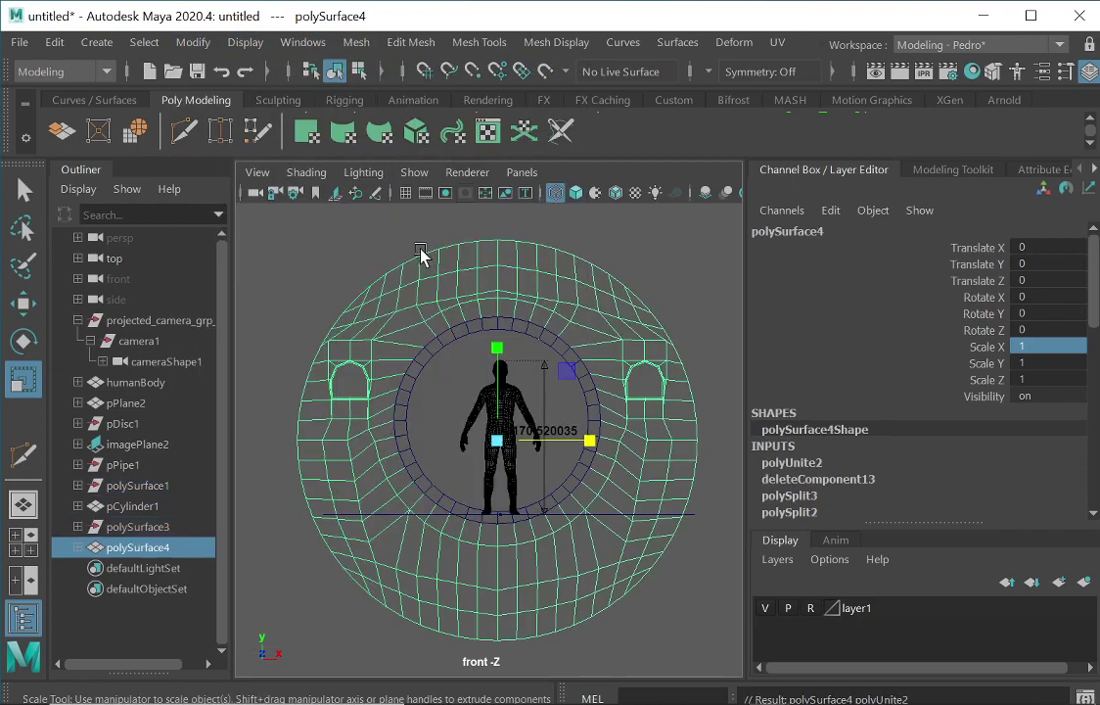
- Switch the combined wall mesh to vertex editing and select the vertices at the top end of the centre seam
{"action": "left_click", "coordinate": [419, 252]}
{"action": "left_click", "coordinate": [486, 308]}
{"action": "left_click", "coordinate": [356, 233]}
{"action": "left_click", "coordinate": [423, 281]}
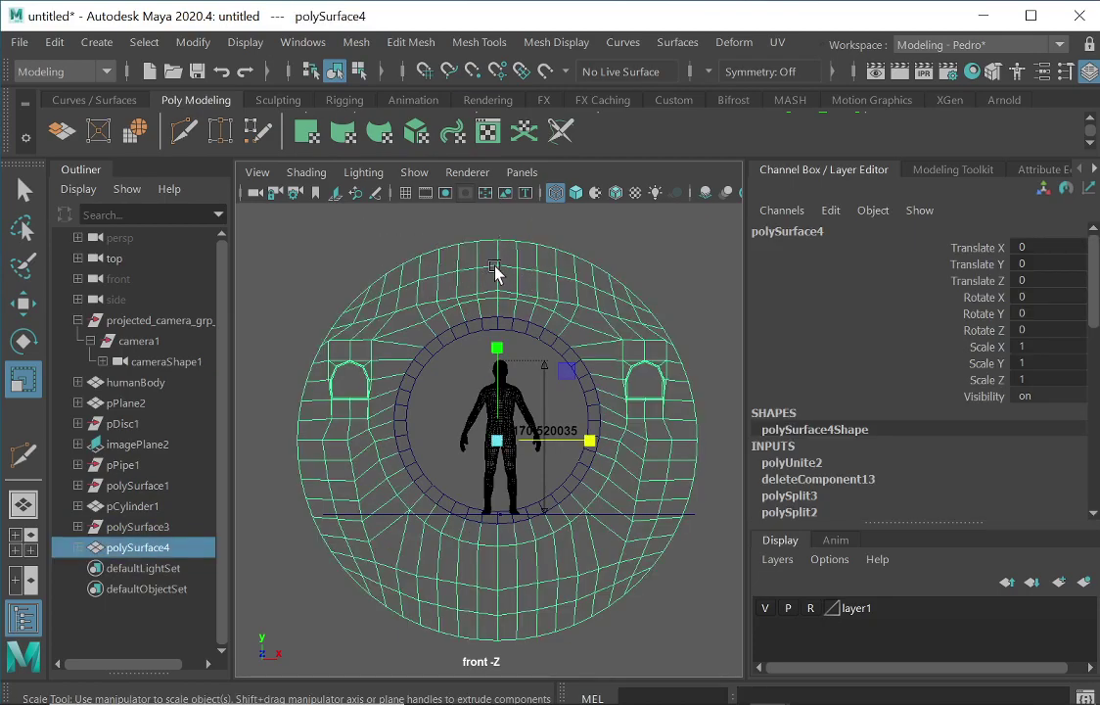
{"action": "right_click_drag", "start_coordinate": [438, 207], "coordinate": [411, 129]}
{"action": "left_click_drag", "start_coordinate": [501, 247], "coordinate": [501, 247]}
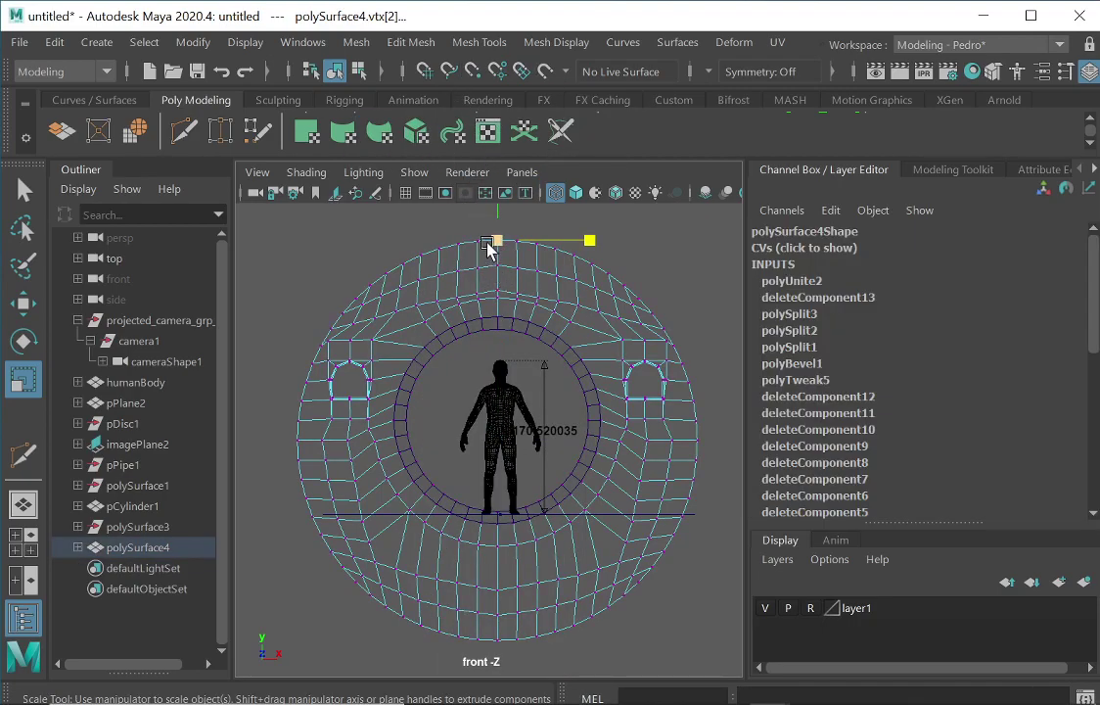
- Turn on the Poly Count display and reselect the seam's top vertices to check for duplicates
{"action": "left_click", "coordinate": [246, 42]}
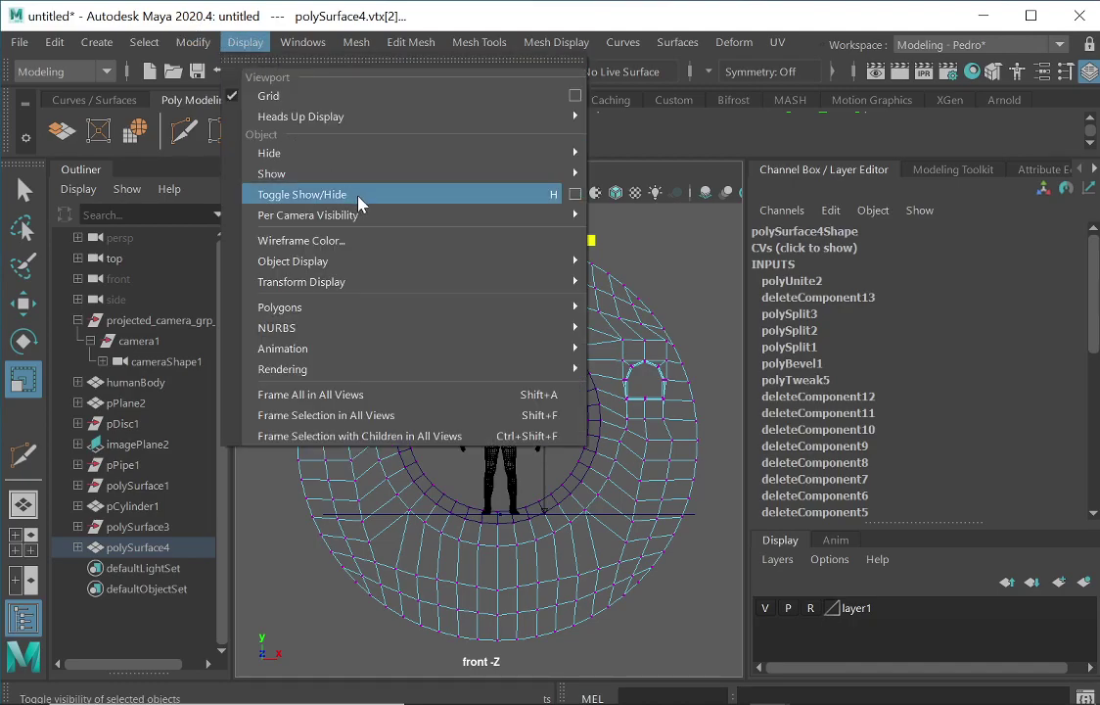
{"action": "mouse_move", "coordinate": [326, 119]}
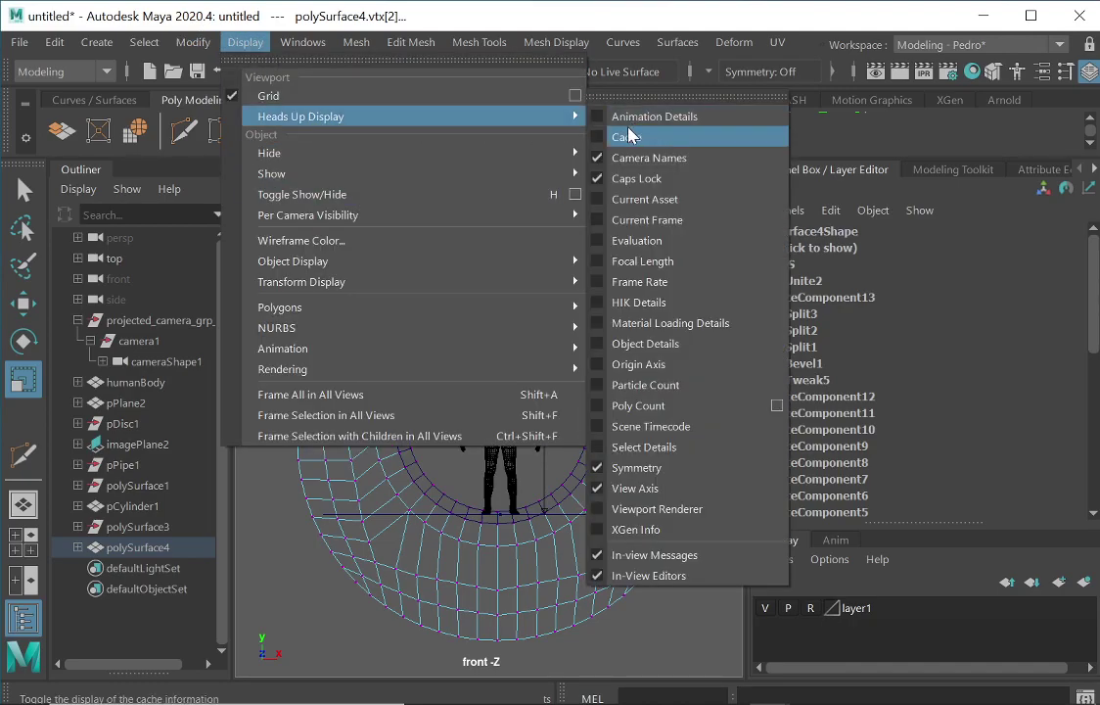
{"action": "left_click", "coordinate": [613, 405]}
{"action": "left_click", "coordinate": [661, 247]}
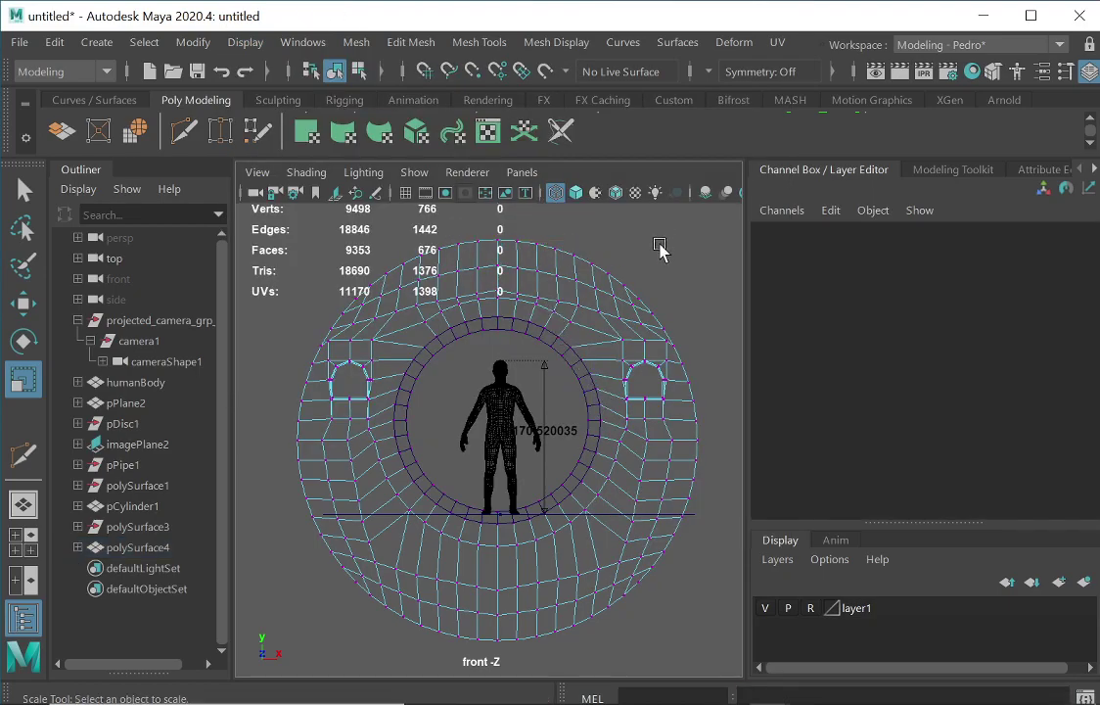
{"action": "left_click_drag", "start_coordinate": [496, 245], "coordinate": [498, 247]}
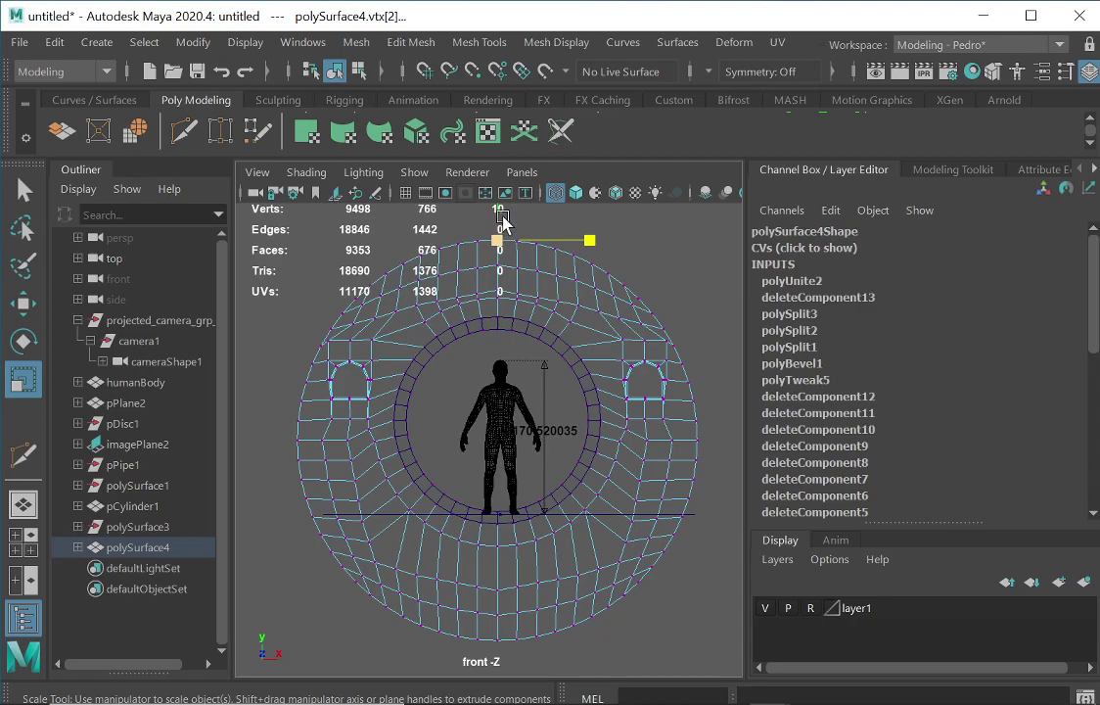
- Select all wall vertices along the vertical centre seam, from one end to the other
{"action": "left_click_drag", "start_coordinate": [485, 213], "coordinate": [530, 599], "text": "ctrl"}
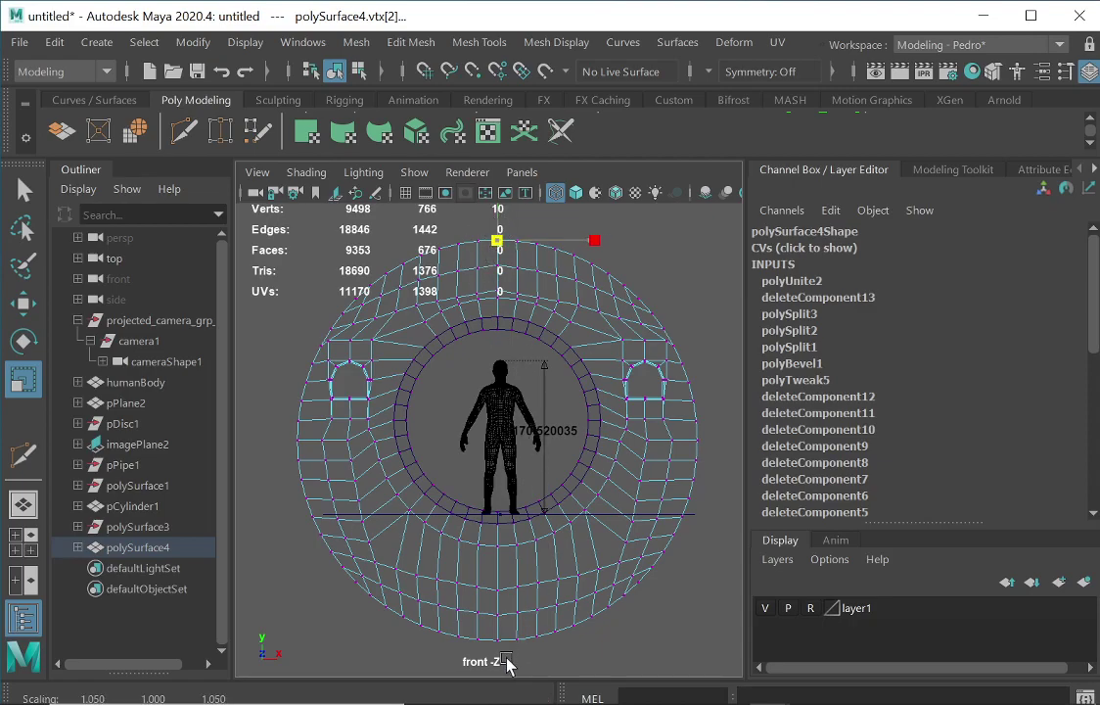
{"action": "left_click", "coordinate": [24, 189]}
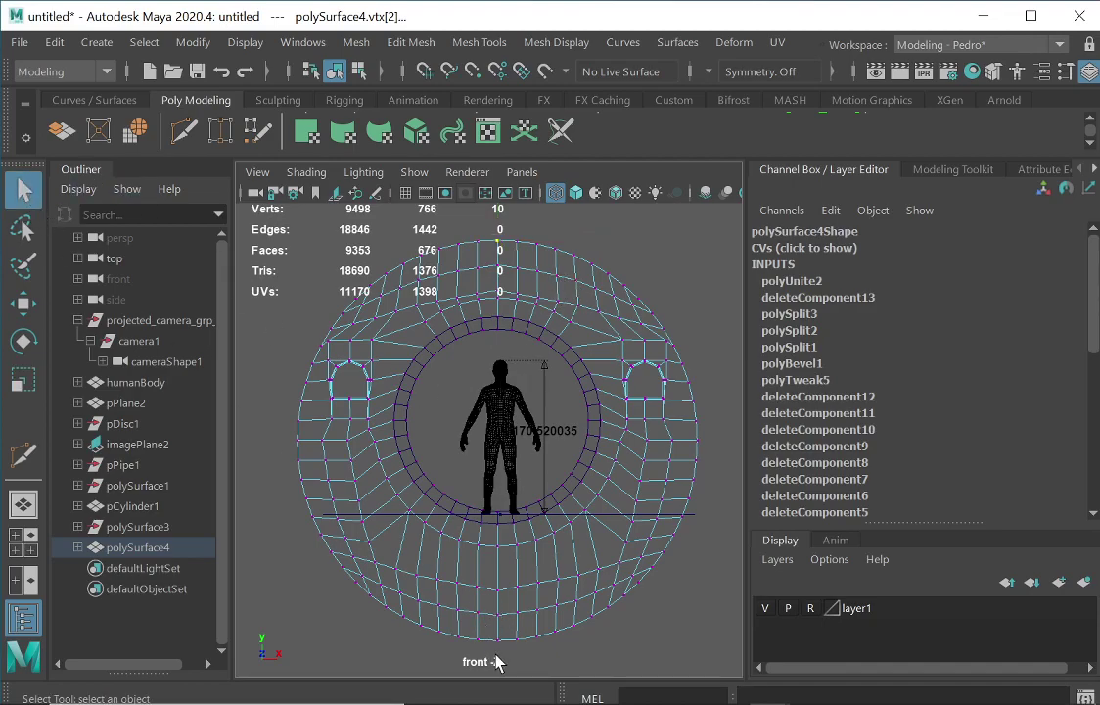
{"action": "left_click_drag", "start_coordinate": [507, 663], "coordinate": [499, 239]}
- Merge the selected centre seam vertices using a threshold of 3
{"action": "left_click", "coordinate": [415, 44]}
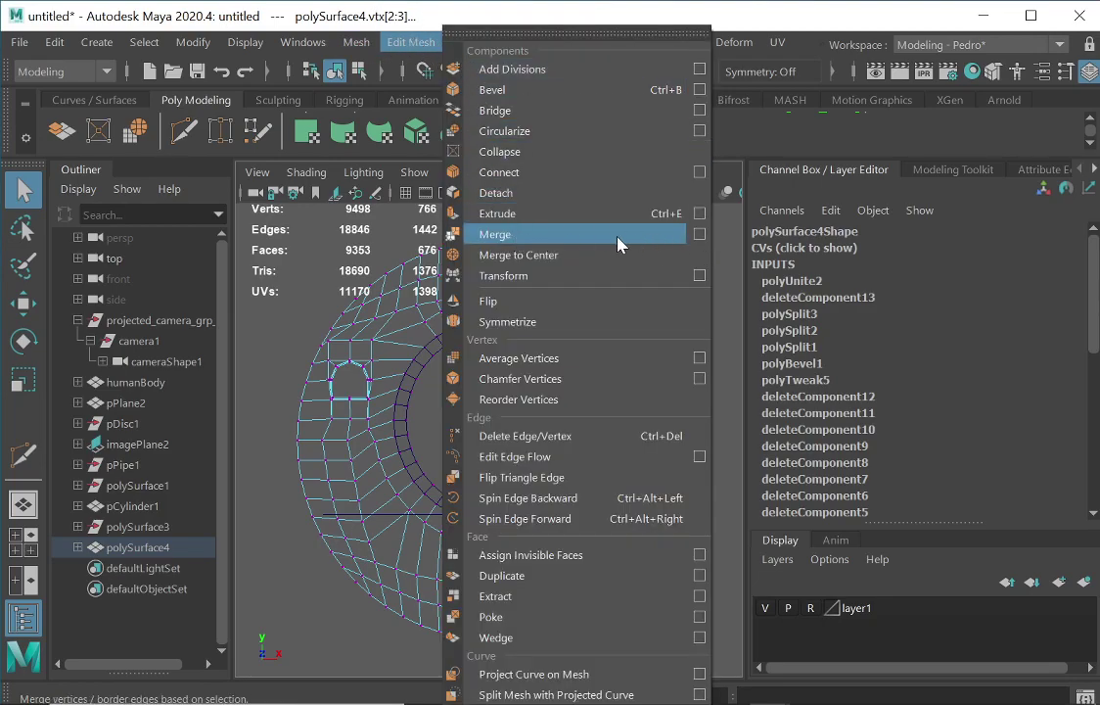
{"action": "left_click", "coordinate": [699, 235]}
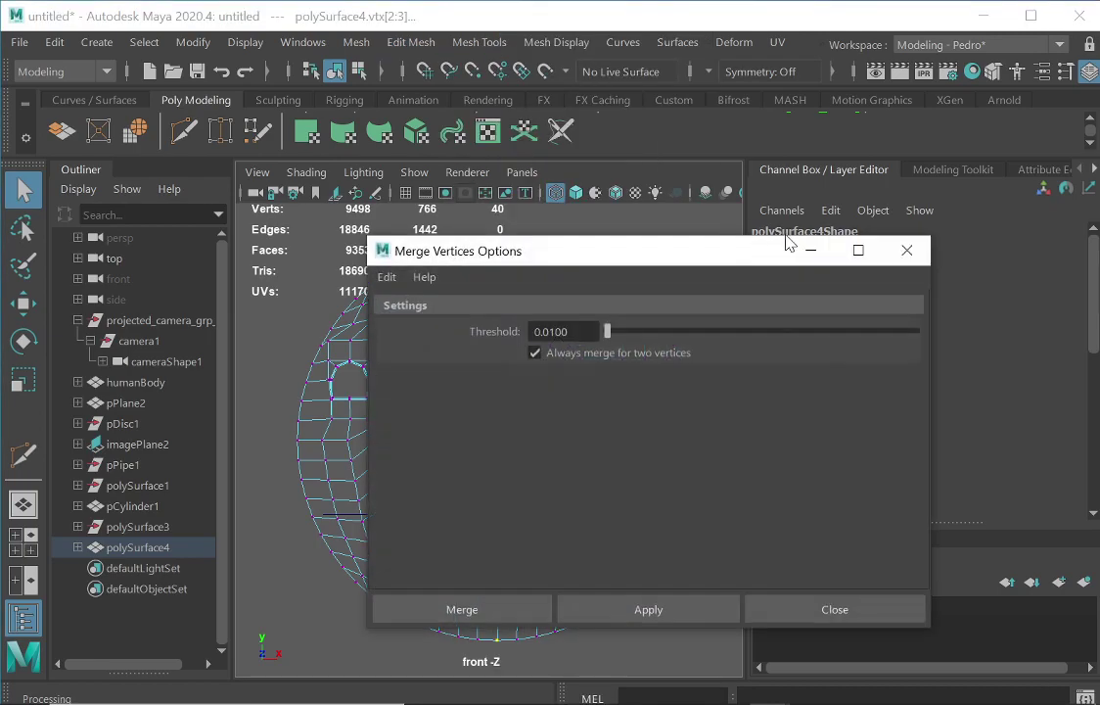
{"action": "left_click_drag", "start_coordinate": [930, 305], "coordinate": [719, 291]}
{"action": "left_click_drag", "start_coordinate": [546, 256], "coordinate": [897, 97]}
{"action": "left_click_drag", "start_coordinate": [926, 171], "coordinate": [812, 165]}
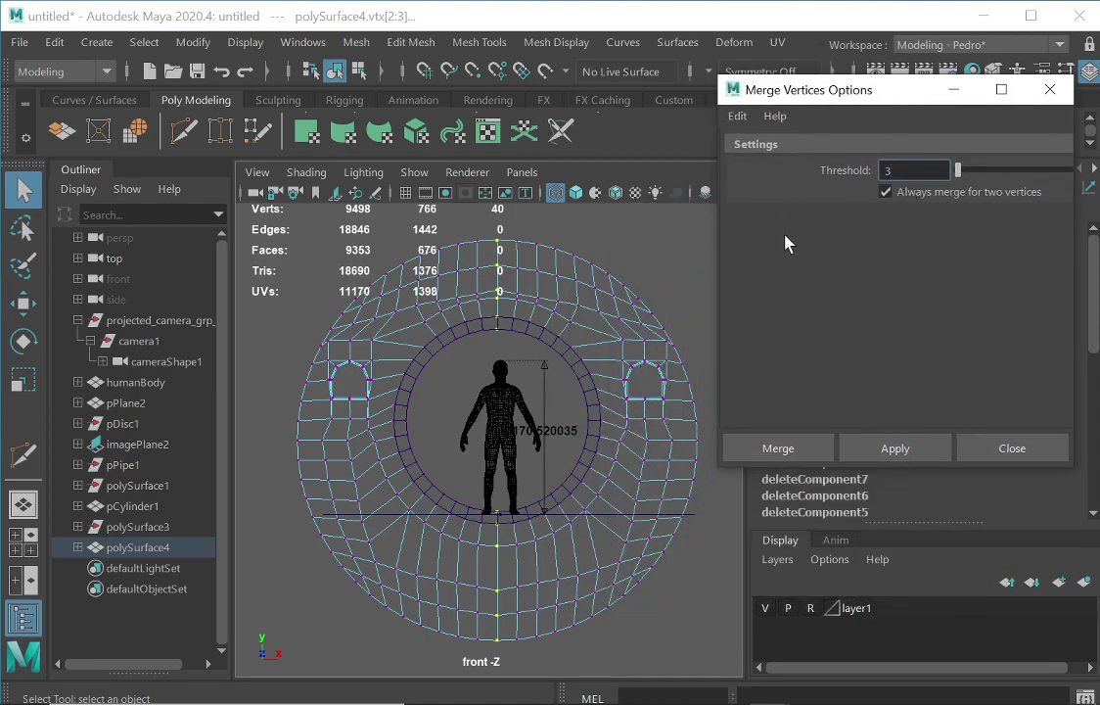
{"action": "key", "text": "Return"}
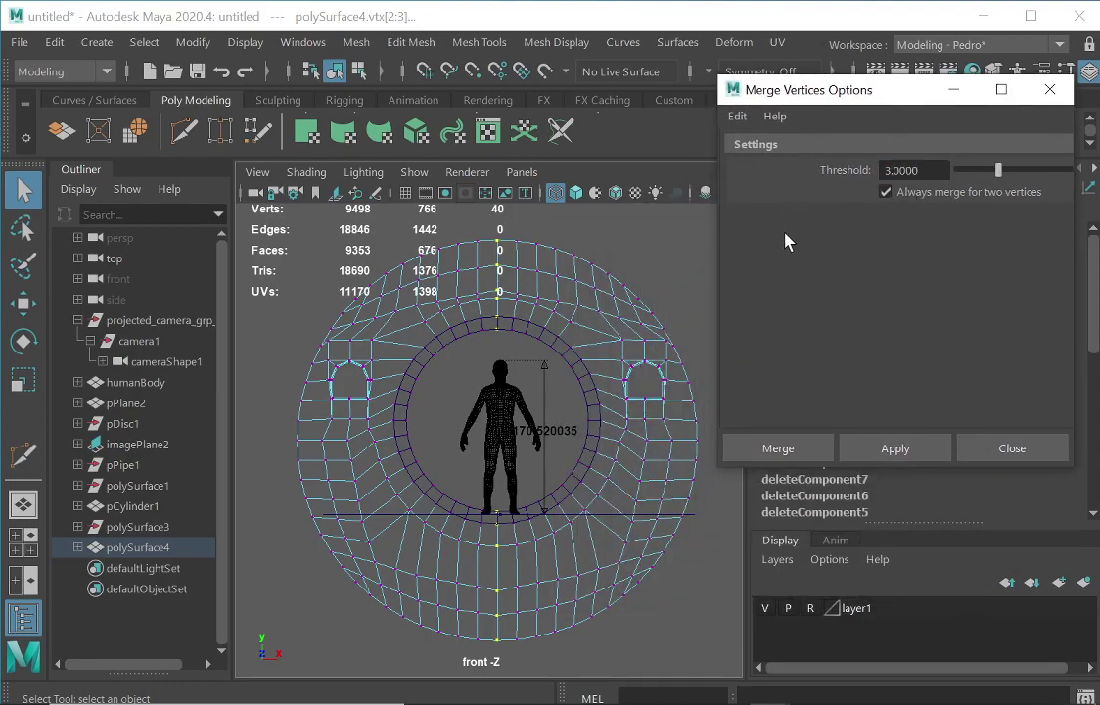
{"action": "left_click", "coordinate": [904, 447]}
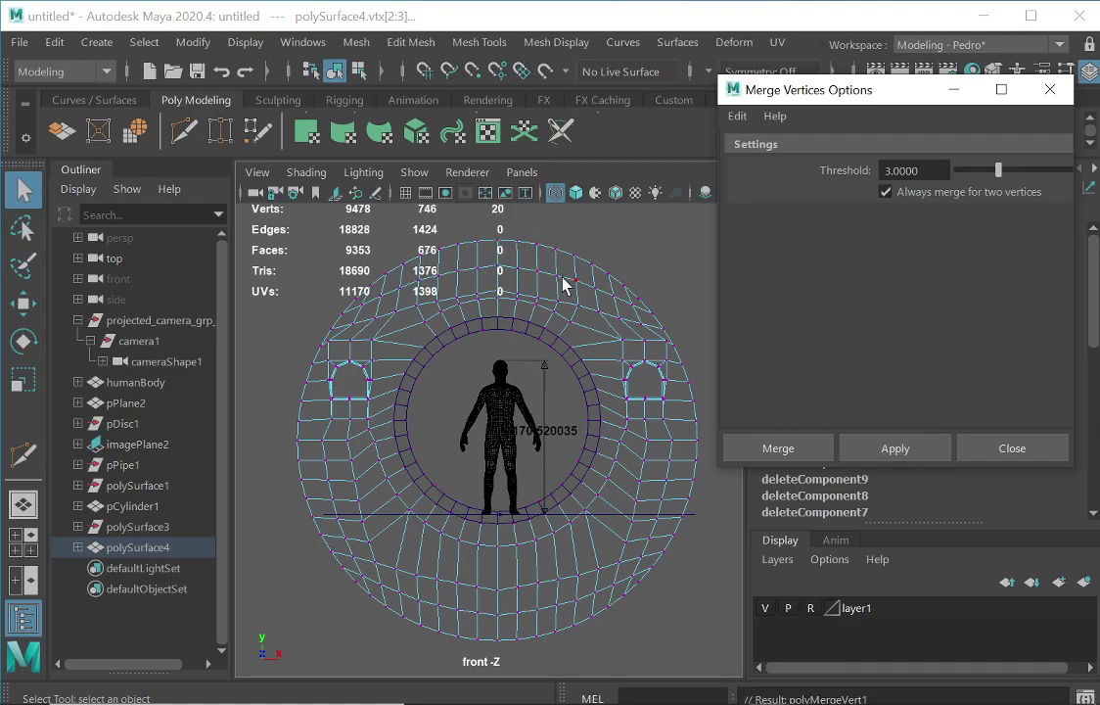
- Check both ends of the seam, merge the bottom end's vertices with a threshold of 3, and return to object mode
{"action": "left_click", "coordinate": [495, 244]}
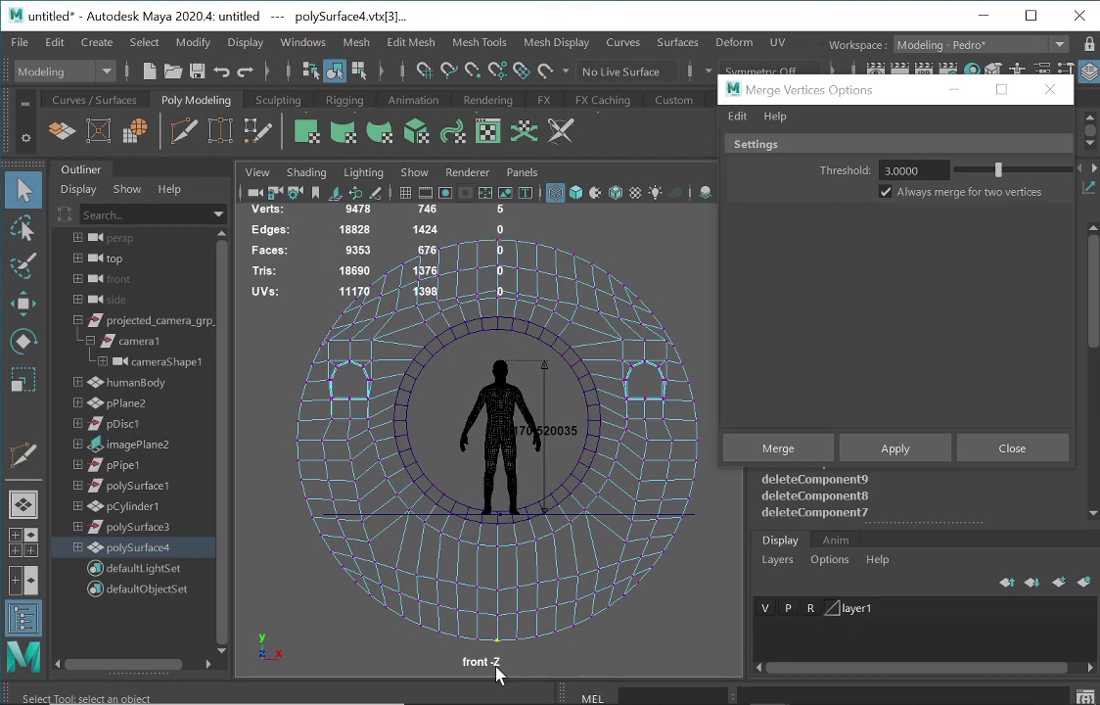
{"action": "left_click", "coordinate": [493, 648]}
{"action": "left_click_drag", "start_coordinate": [502, 657], "coordinate": [499, 658]}
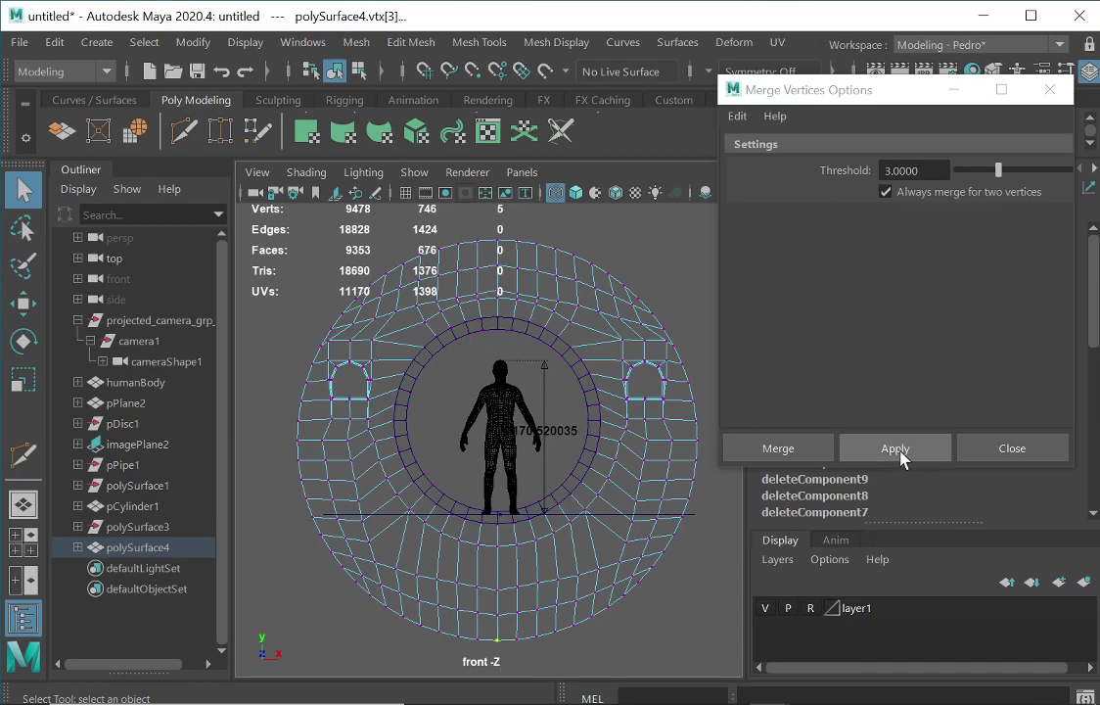
{"action": "left_click", "coordinate": [736, 450]}
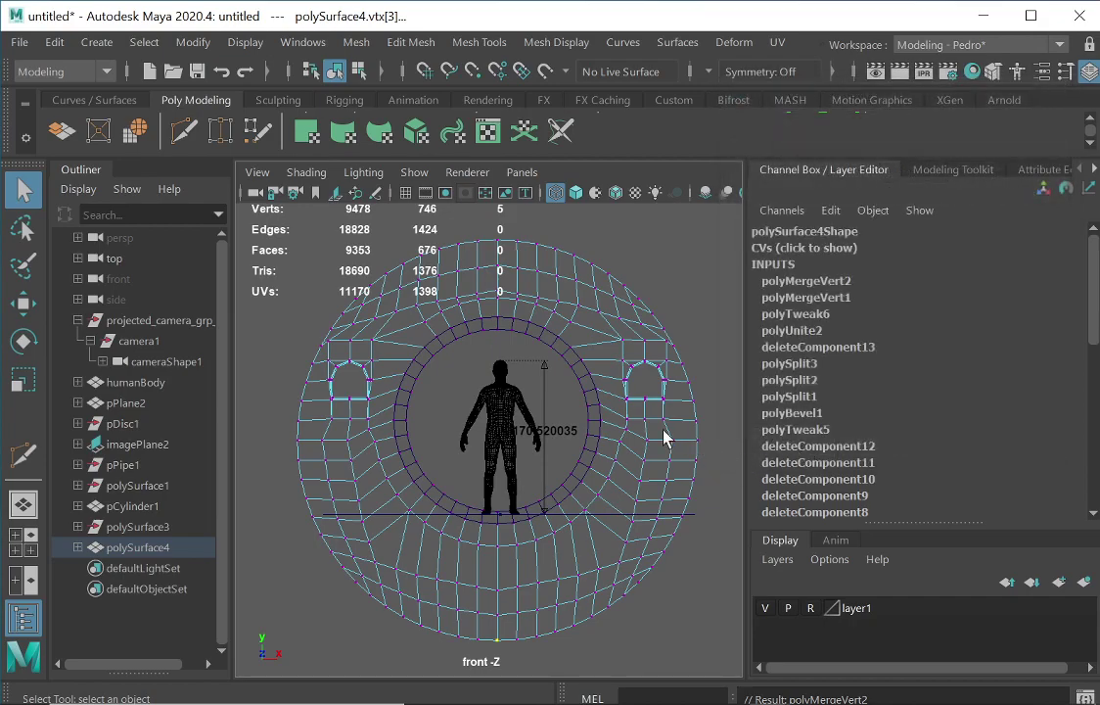
{"action": "left_click_drag", "start_coordinate": [491, 639], "coordinate": [507, 653]}
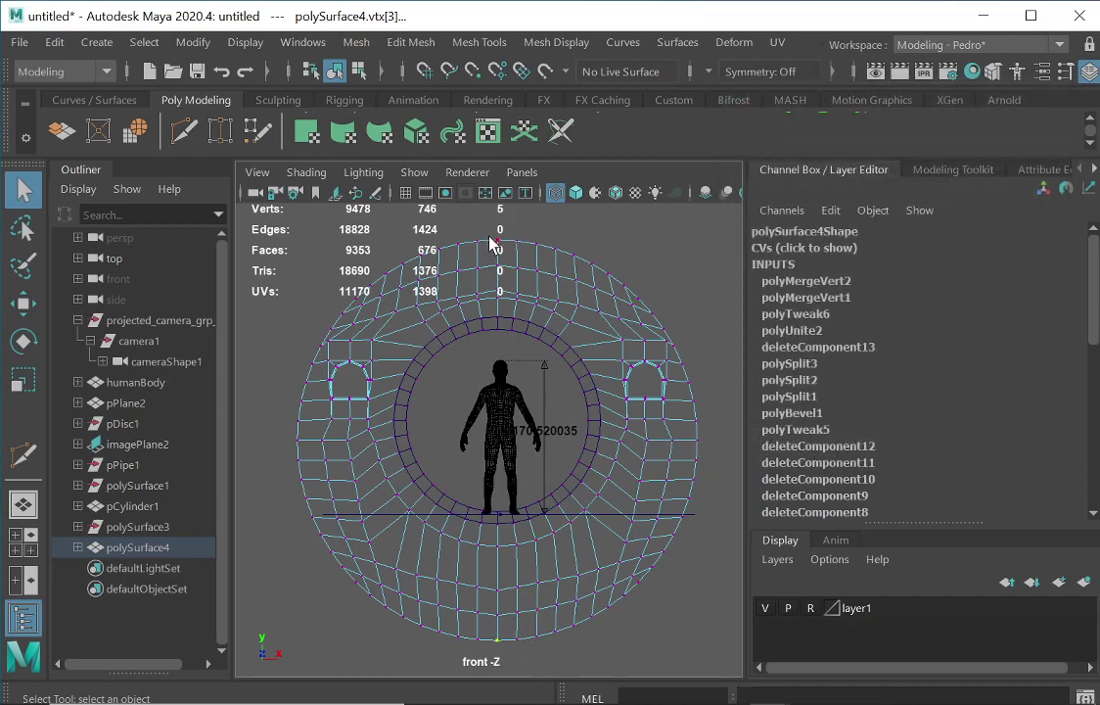
{"action": "left_click_drag", "start_coordinate": [499, 293], "coordinate": [503, 319]}
{"action": "key", "text": "F8"}
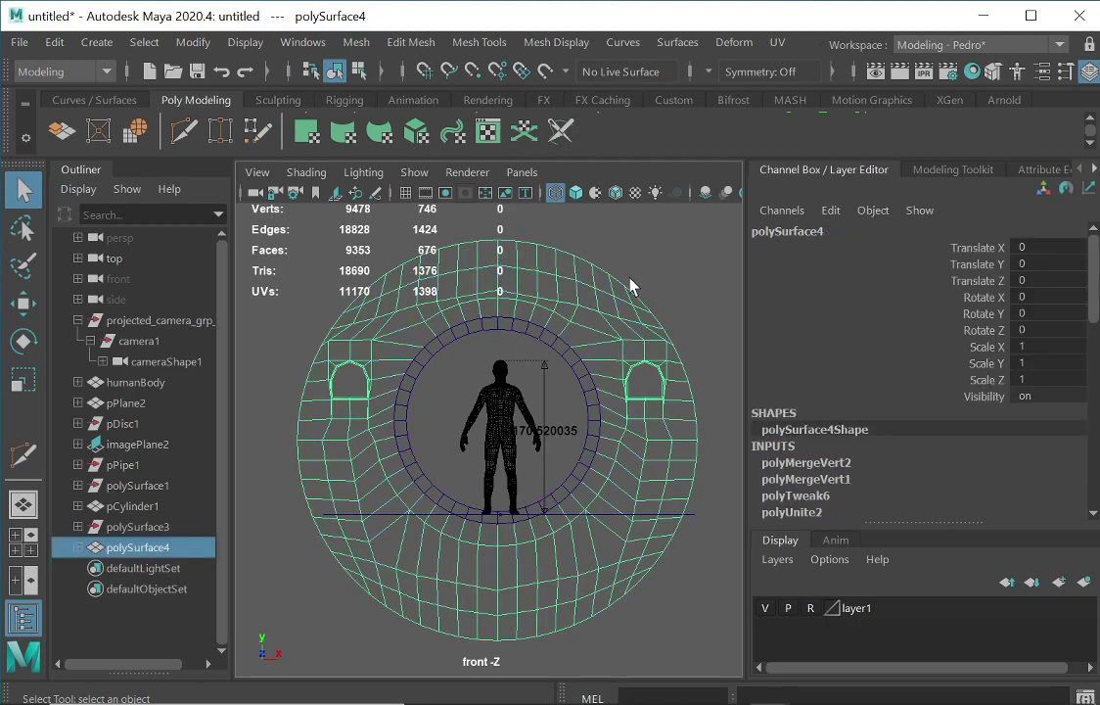
- Inspect the seam above the round doorway in perspective wireframe, selecting one seam vertex to check the merge
{"action": "right_click_drag", "start_coordinate": [535, 265], "coordinate": [539, 178]}
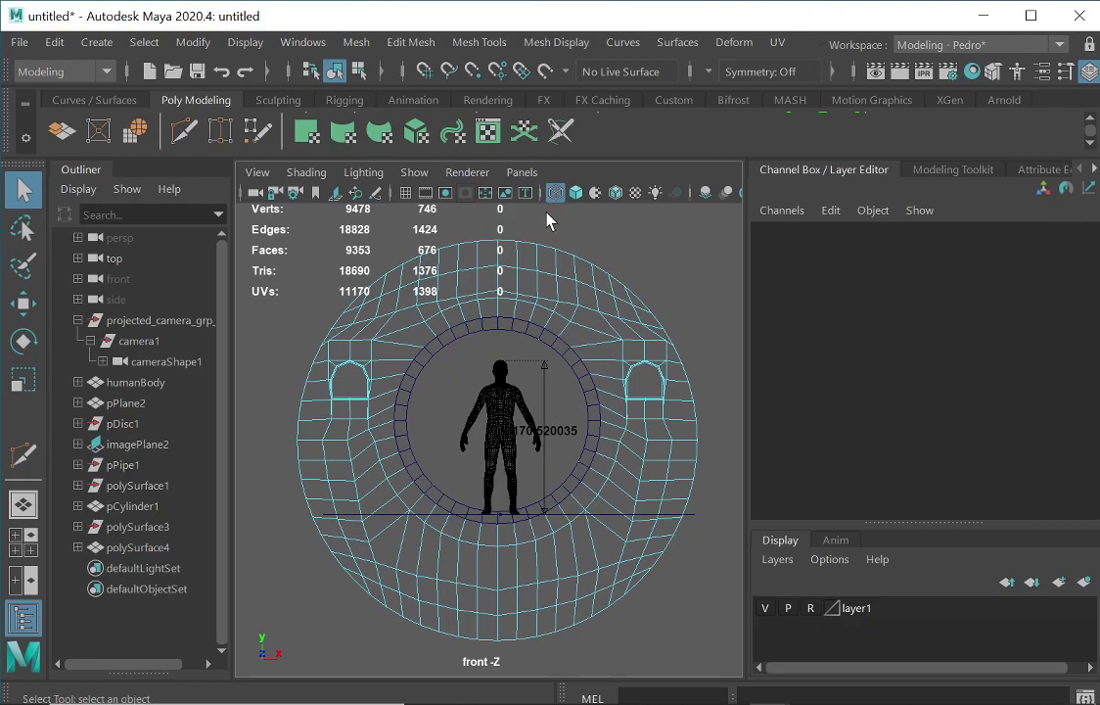
{"action": "key", "text": "space"}
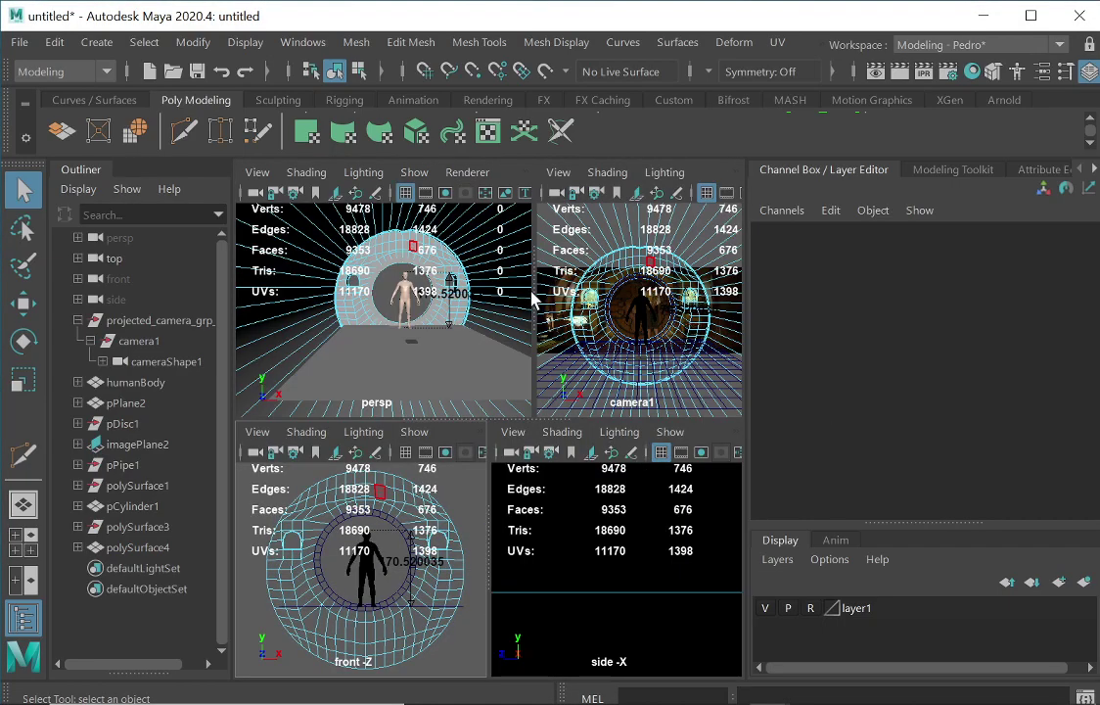
{"action": "key", "text": "space"}
{"action": "left_click_drag", "start_coordinate": [446, 308], "coordinate": [739, 381], "text": "alt"}
{"action": "right_click_drag", "start_coordinate": [545, 349], "coordinate": [677, 382], "text": "alt"}
{"action": "middle_click_drag", "start_coordinate": [665, 374], "coordinate": [538, 377], "text": "alt"}
{"action": "left_click_drag", "start_coordinate": [537, 376], "coordinate": [520, 403], "text": "alt"}
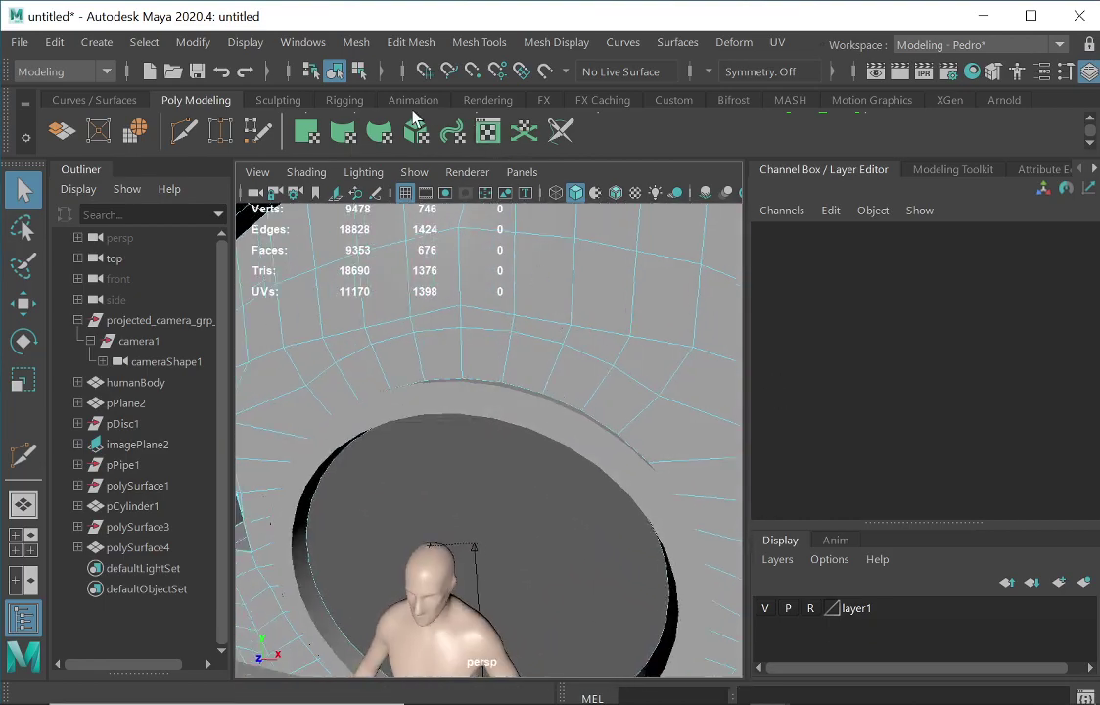
{"action": "left_click", "coordinate": [555, 193]}
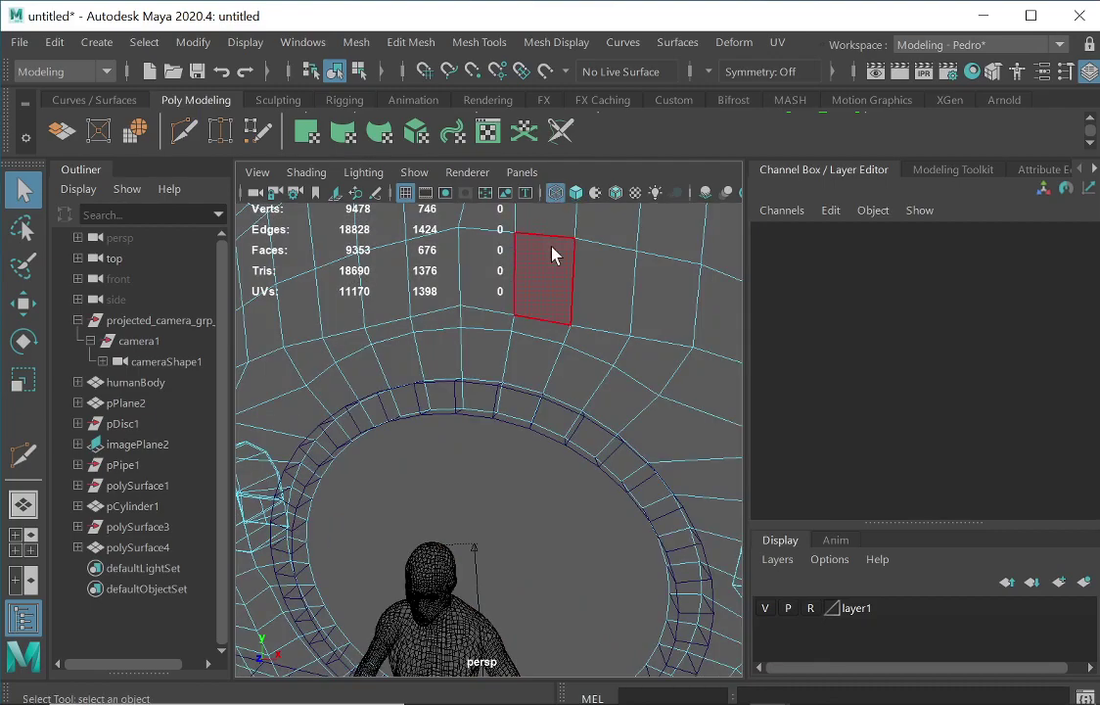
{"action": "left_click_drag", "start_coordinate": [465, 311], "coordinate": [465, 312]}
{"action": "right_click_drag", "start_coordinate": [465, 312], "coordinate": [364, 130]}
{"action": "left_click", "coordinate": [458, 310]}
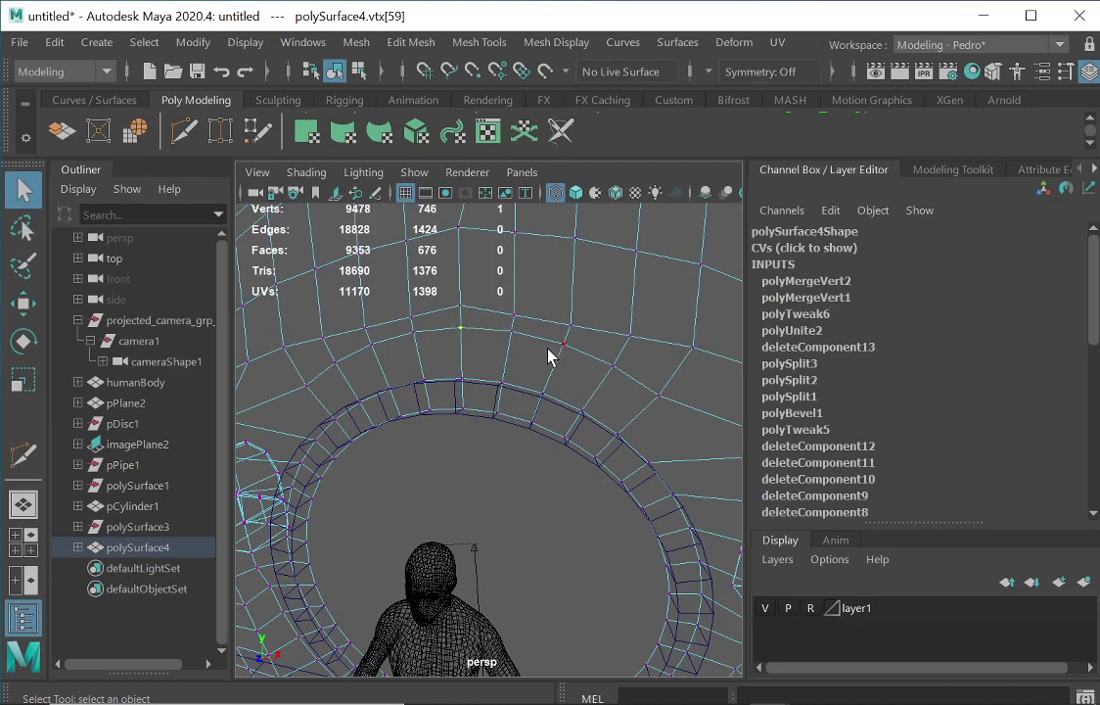
- Move the dipped vertices at the top centre of the wall's outer edge upward to even out the arch, and return to shaded display
{"action": "right_click_drag", "start_coordinate": [620, 313], "coordinate": [514, 396], "text": "alt"}
{"action": "left_click_drag", "start_coordinate": [518, 406], "coordinate": [609, 396], "text": "alt"}
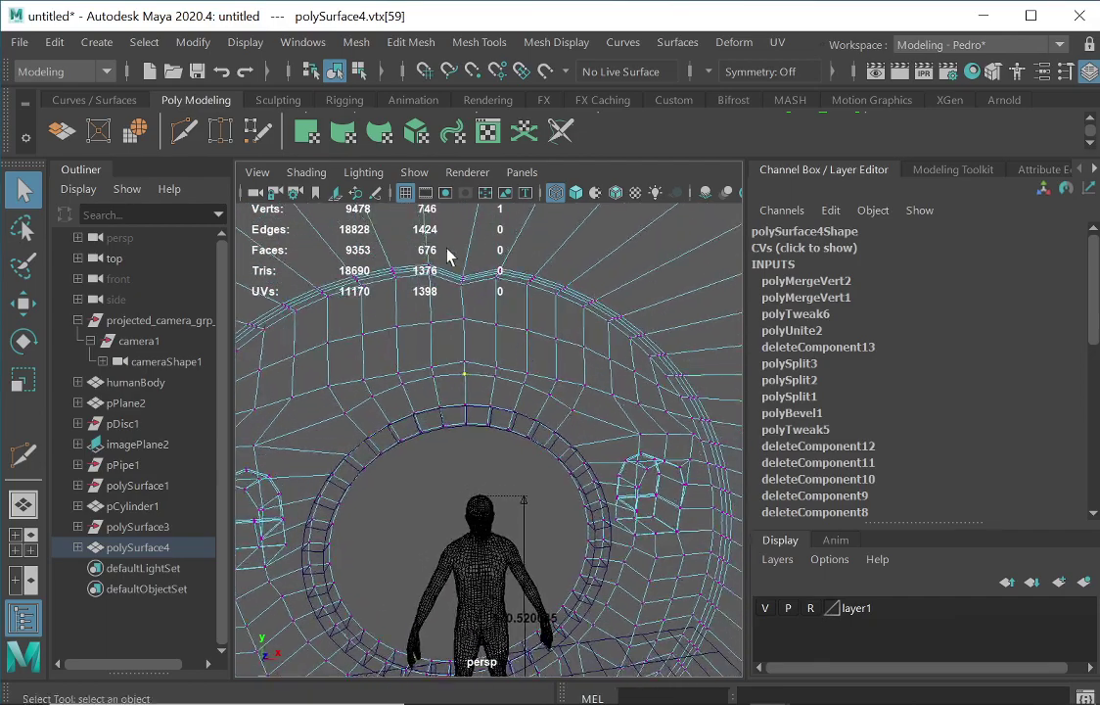
{"action": "left_click_drag", "start_coordinate": [451, 261], "coordinate": [484, 296]}
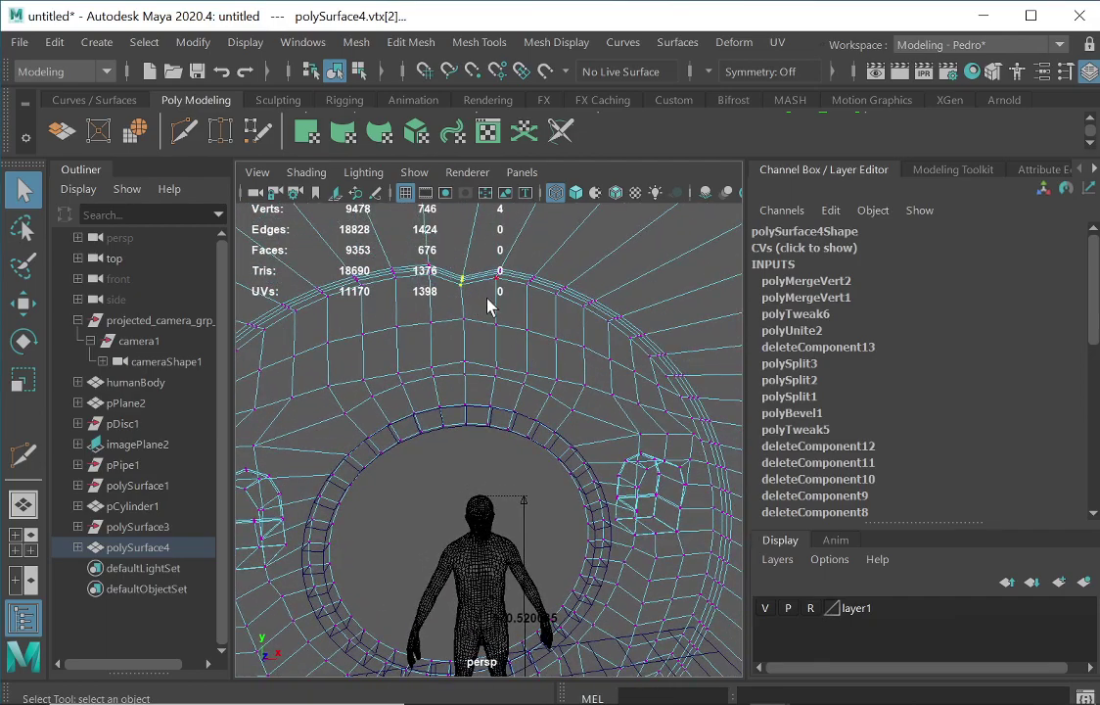
{"action": "left_click", "coordinate": [22, 302]}
{"action": "left_click_drag", "start_coordinate": [462, 213], "coordinate": [462, 200]}
{"action": "left_click_drag", "start_coordinate": [569, 390], "coordinate": [643, 405], "text": "alt"}
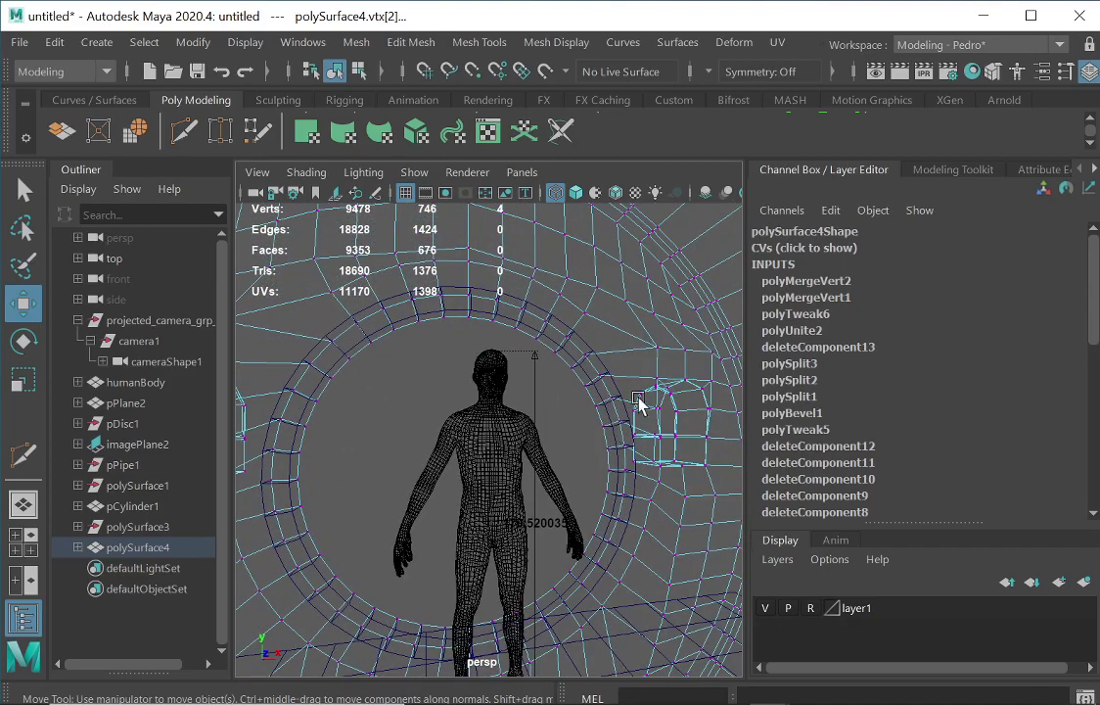
{"action": "left_click", "coordinate": [575, 192]}
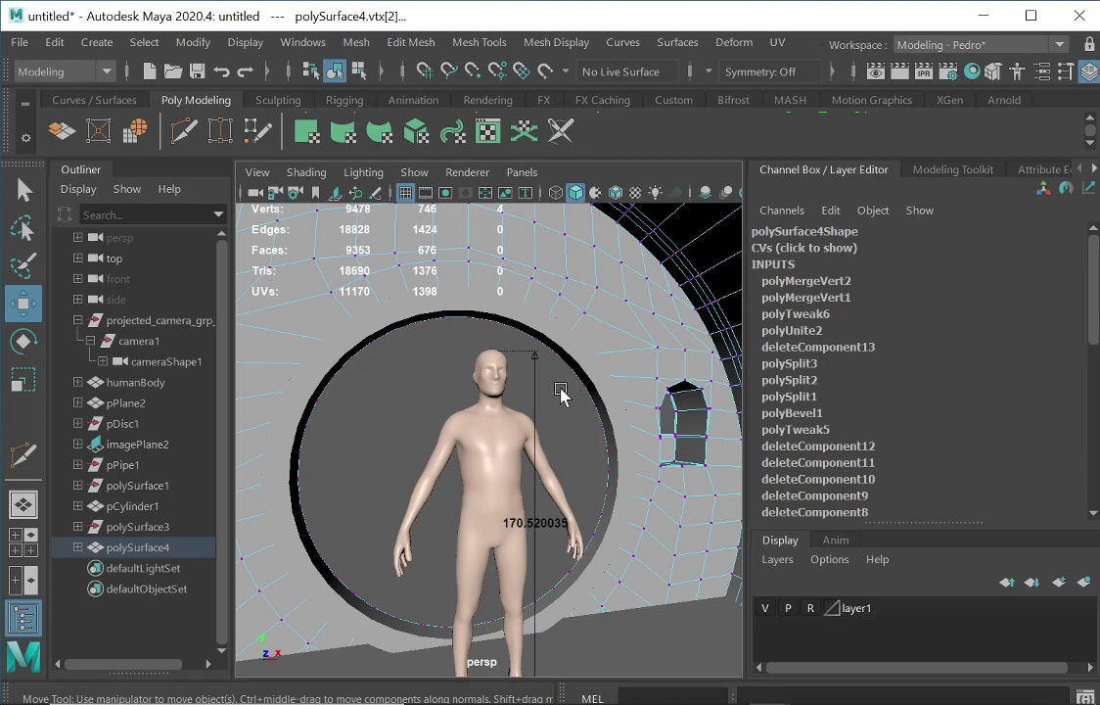
{"action": "left_click_drag", "start_coordinate": [484, 333], "coordinate": [494, 305], "text": "alt"}
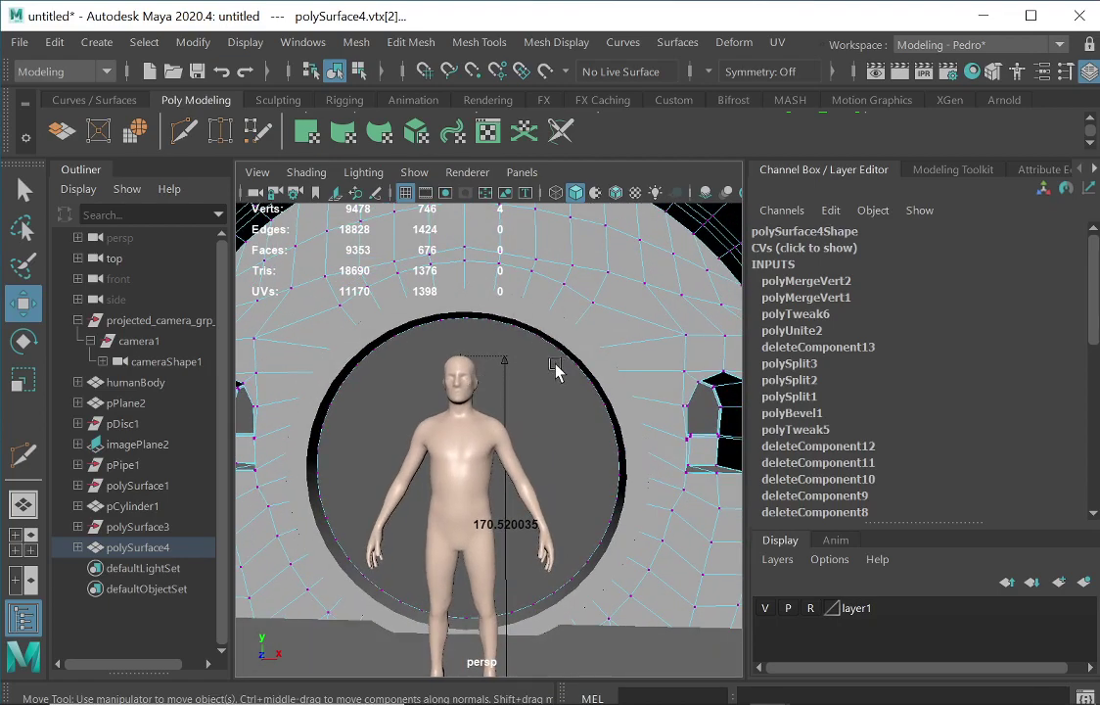
{"action": "right_click_drag", "start_coordinate": [561, 348], "coordinate": [481, 312], "text": "alt"}
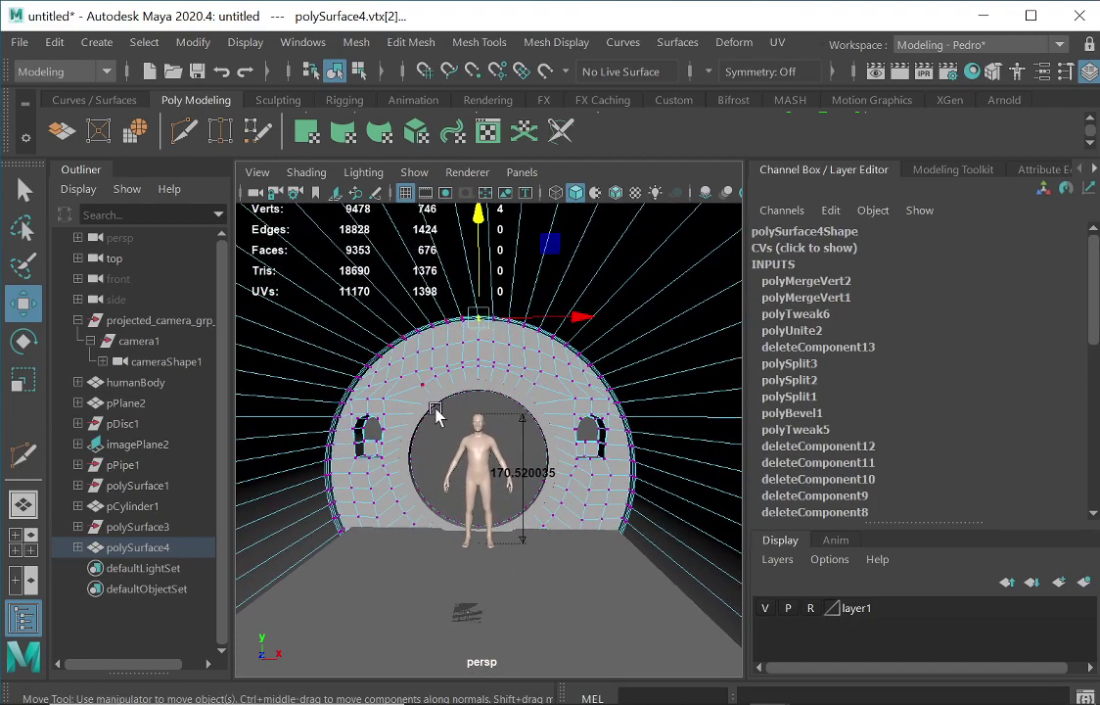
- Return the wall to object mode, try moving it sideways along X, and undo that move
{"action": "key", "text": "F8"}
{"action": "left_click", "coordinate": [24, 311]}
{"action": "left_click_drag", "start_coordinate": [469, 389], "coordinate": [568, 496], "text": "alt"}
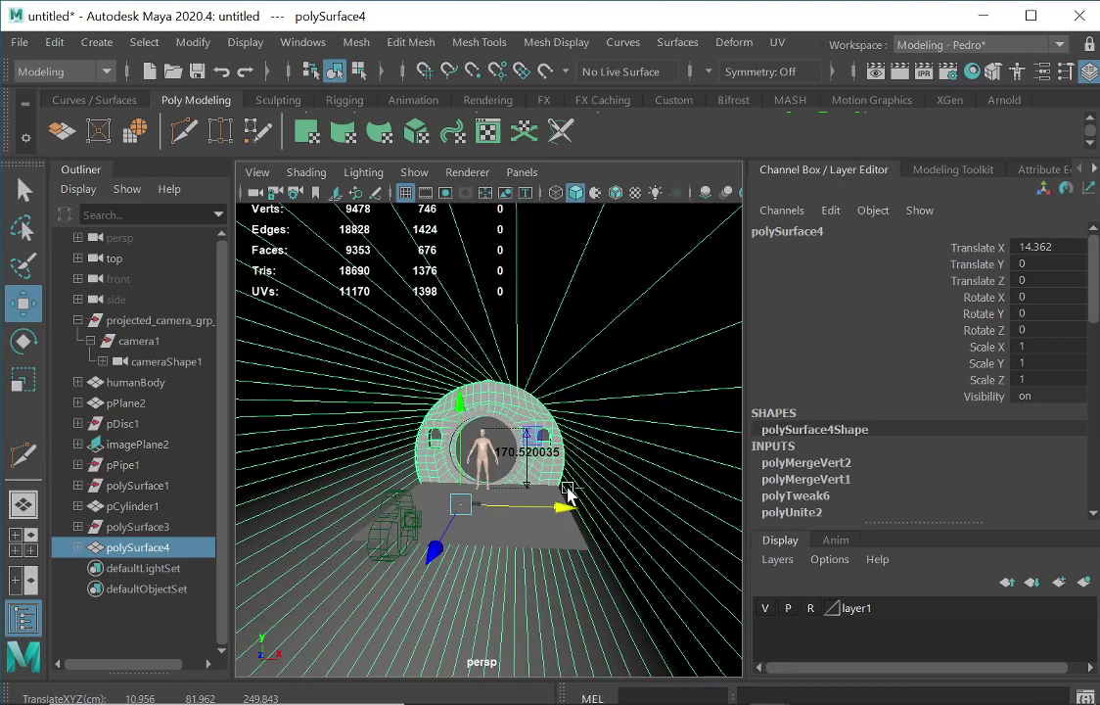
{"action": "key", "text": "ctrl+z"}
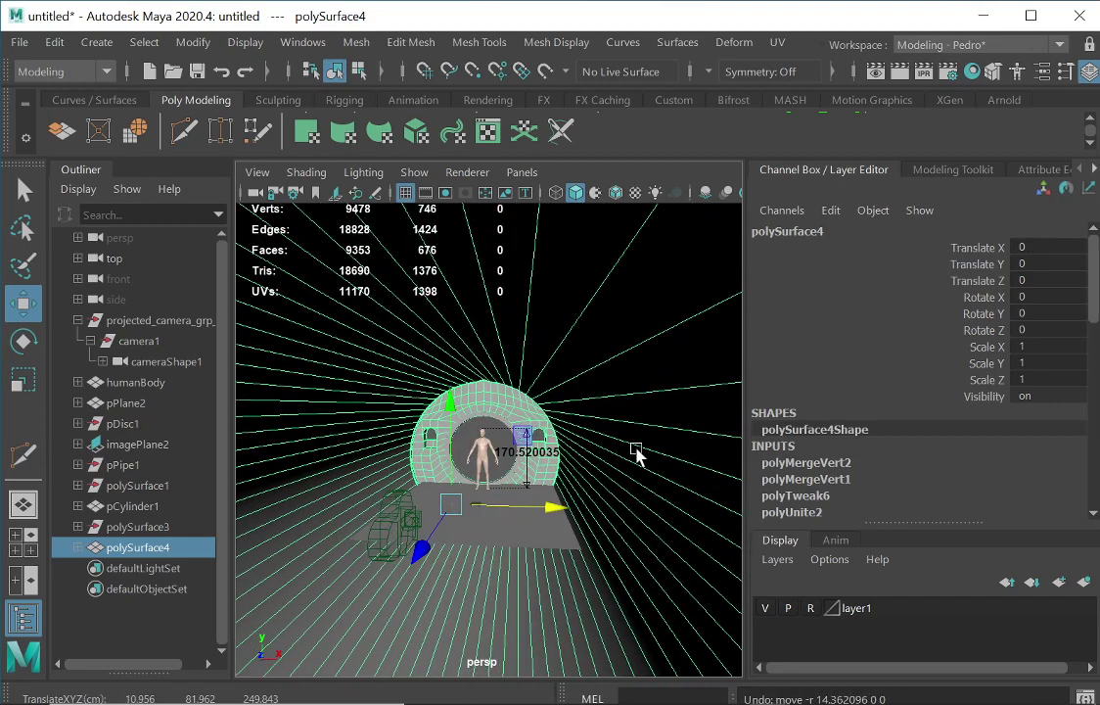
- Shift the wall's pivot sideways, switch to the front view, and center the pivot on the wall
{"action": "key", "text": "d"}
{"action": "left_click_drag", "start_coordinate": [555, 506], "coordinate": [685, 518]}
{"action": "key", "text": "space"}
{"action": "key", "text": "space"}
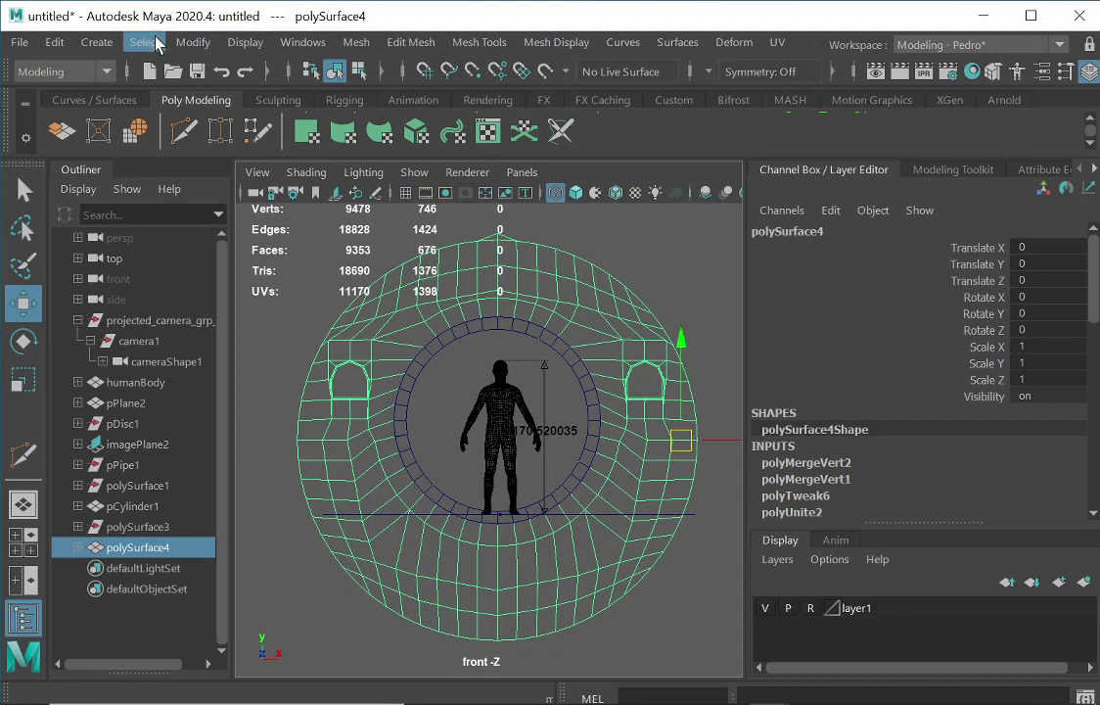
{"action": "left_click", "coordinate": [189, 41]}
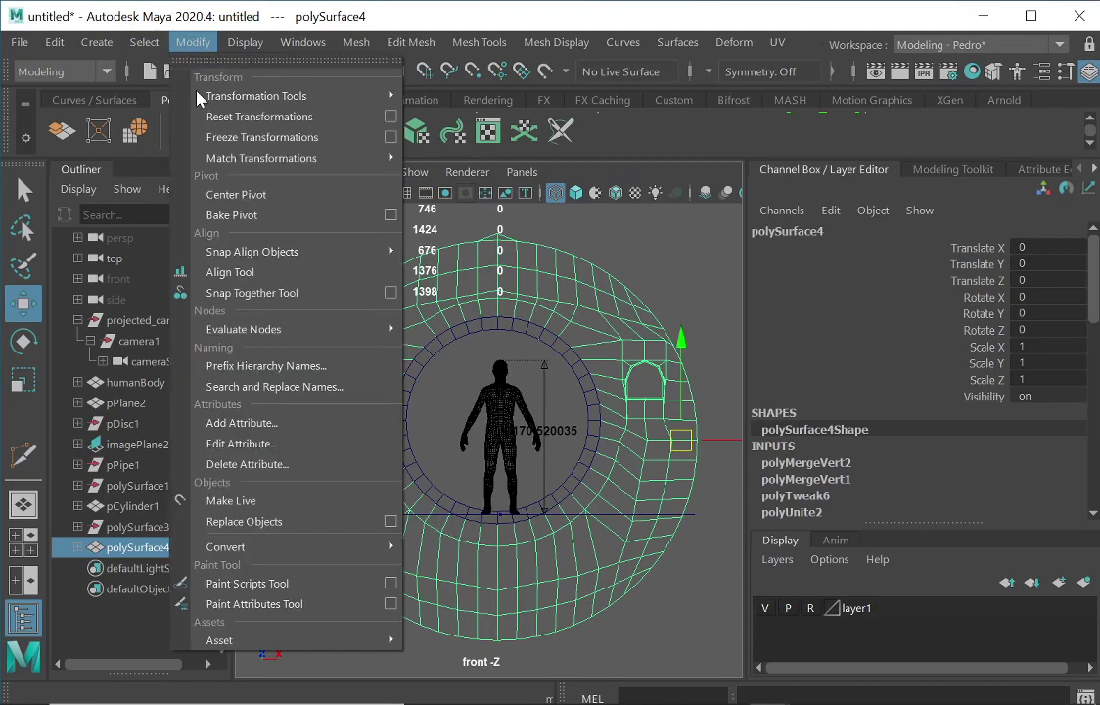
{"action": "left_click", "coordinate": [231, 193]}
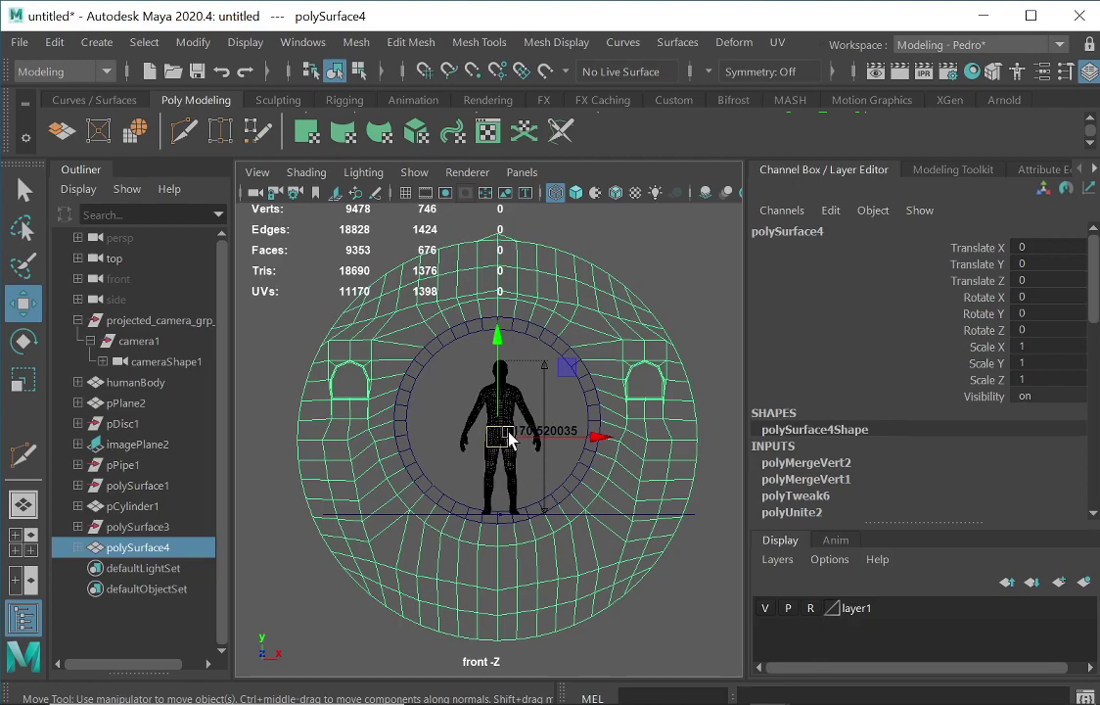
- Snap the wall's pivot to the topmost vertex of the centre seam, and shift it to a seam vertex below
{"action": "key", "text": "d+v"}
{"action": "left_click_drag", "start_coordinate": [500, 441], "coordinate": [501, 250]}
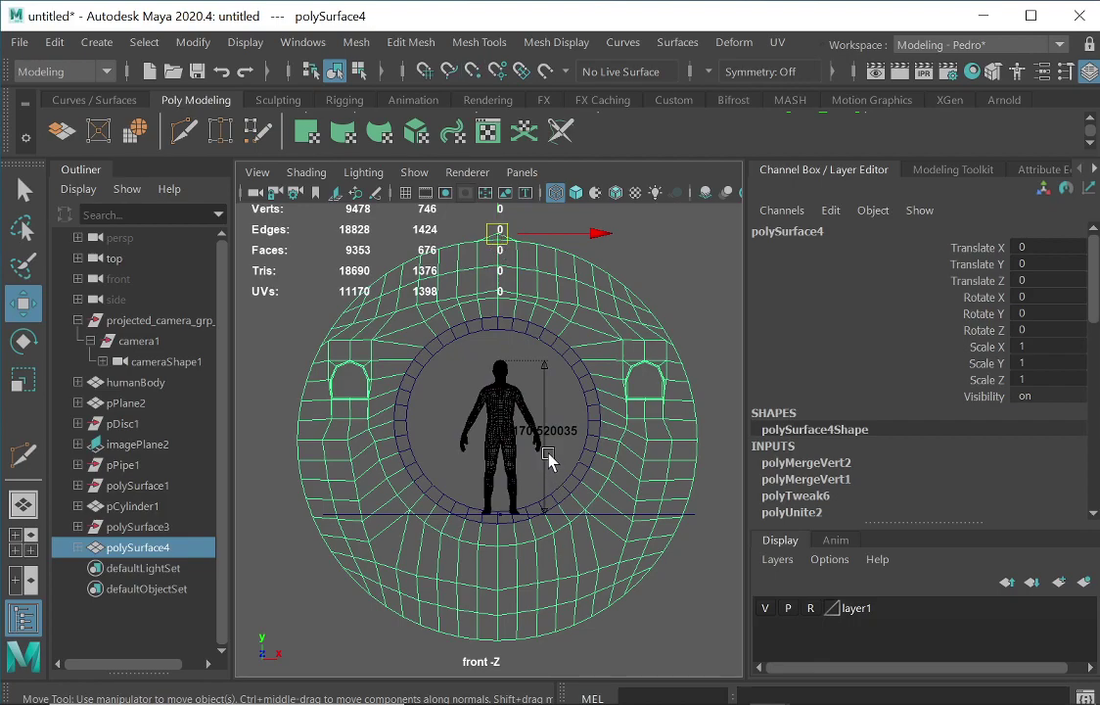
{"action": "key", "text": "d+v"}
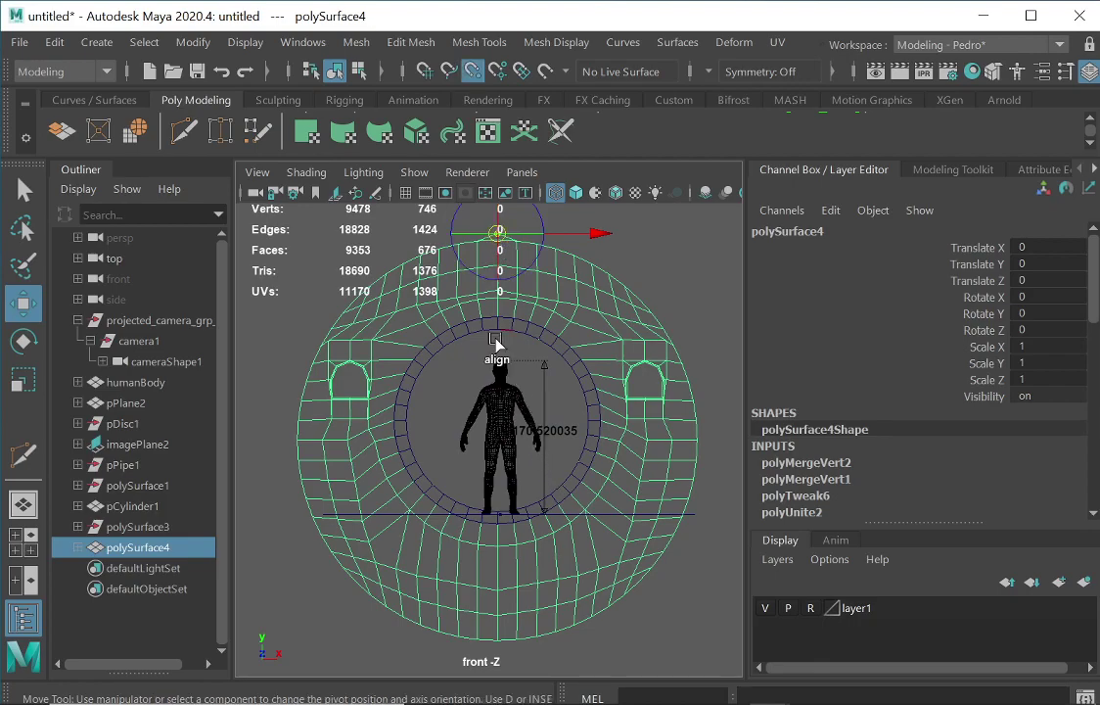
{"action": "left_click", "coordinate": [499, 235]}
{"action": "left_click_drag", "start_coordinate": [499, 235], "coordinate": [499, 275]}
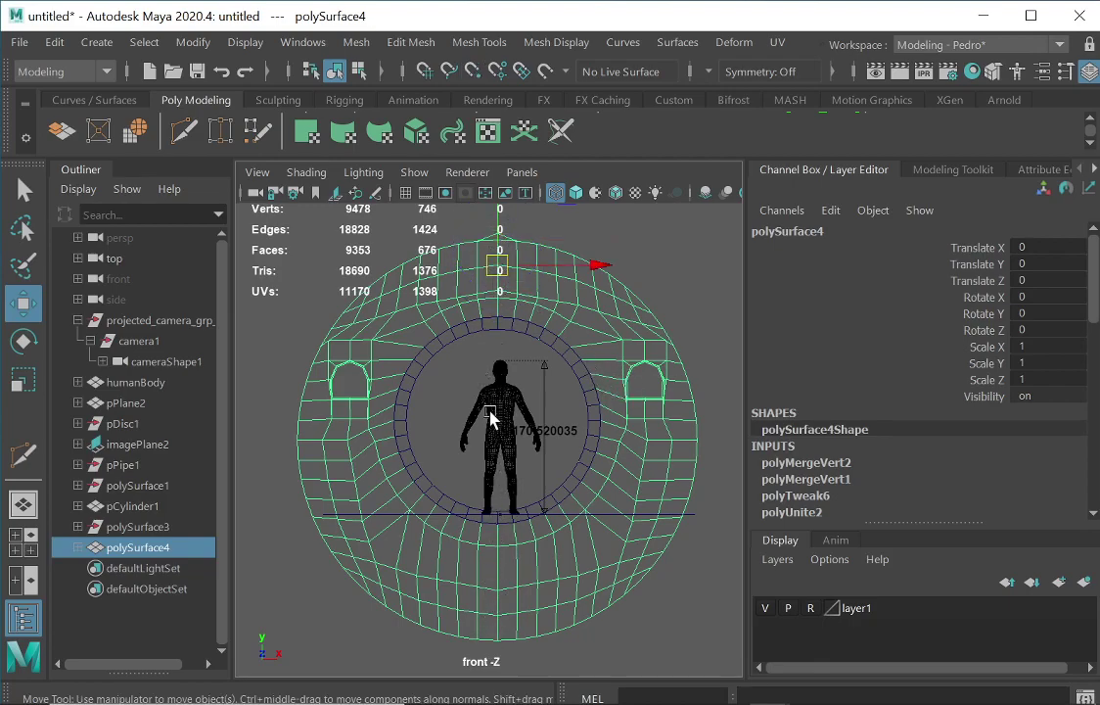
- Delete all faces of the wall's right half up to the centre seam and return to object mode
{"action": "right_click", "coordinate": [653, 337]}
{"action": "left_click", "coordinate": [653, 185]}
{"action": "left_click_drag", "start_coordinate": [721, 218], "coordinate": [513, 675]}
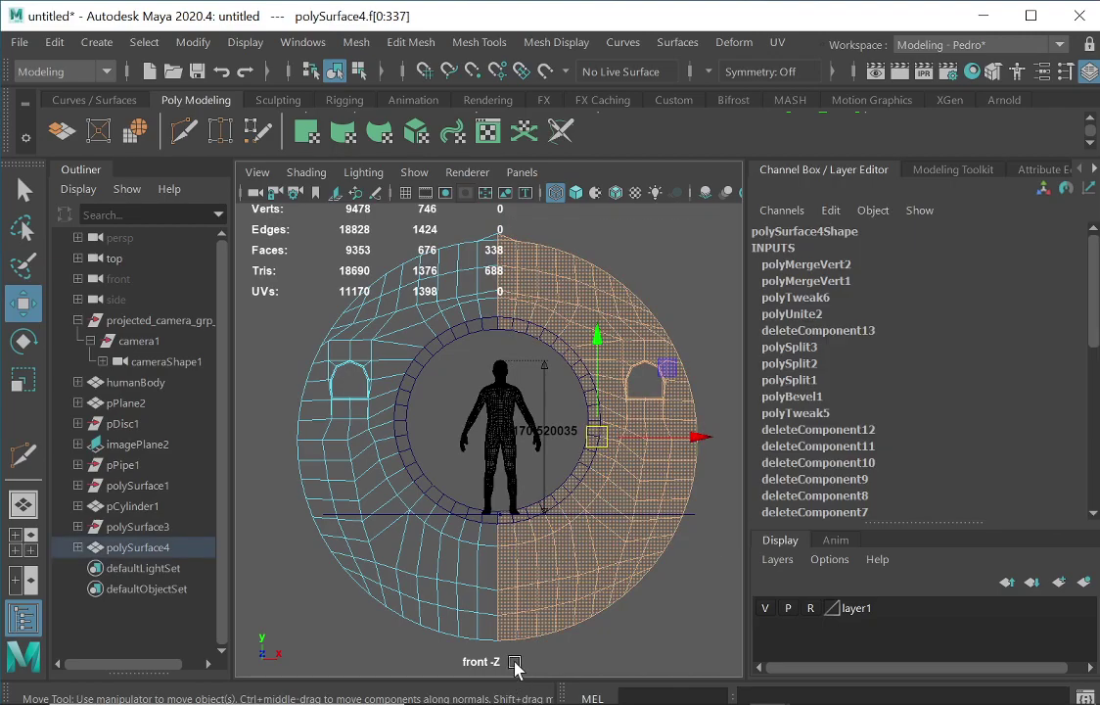
{"action": "key", "text": "Delete"}
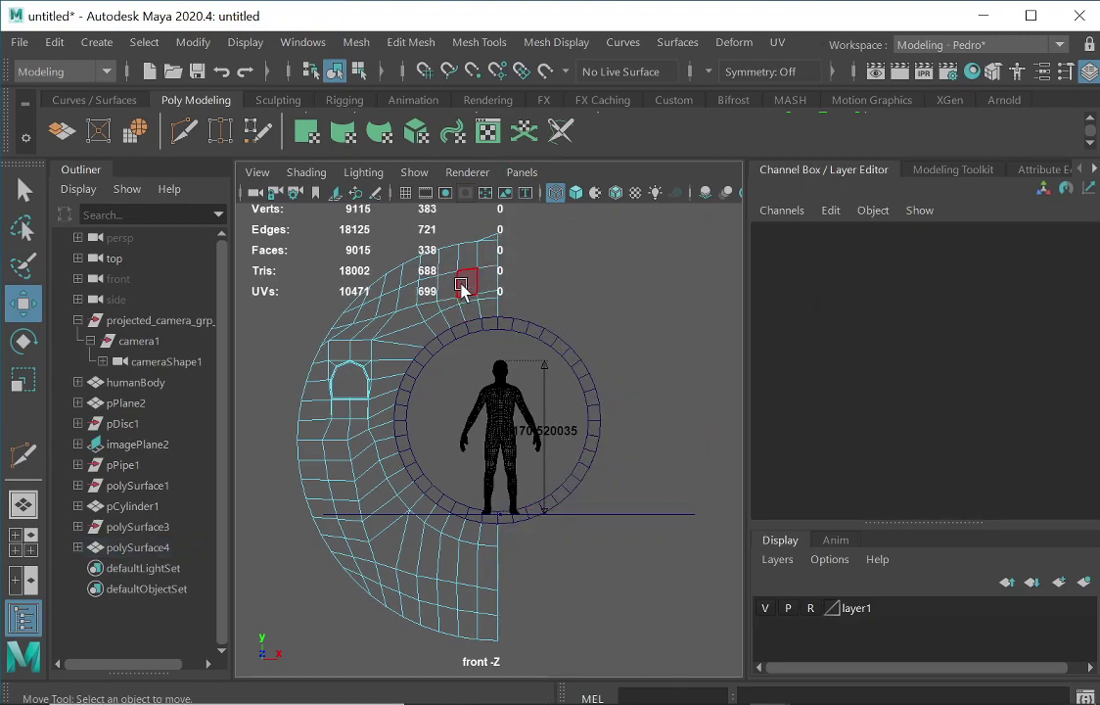
{"action": "right_click_drag", "start_coordinate": [602, 275], "coordinate": [658, 231]}
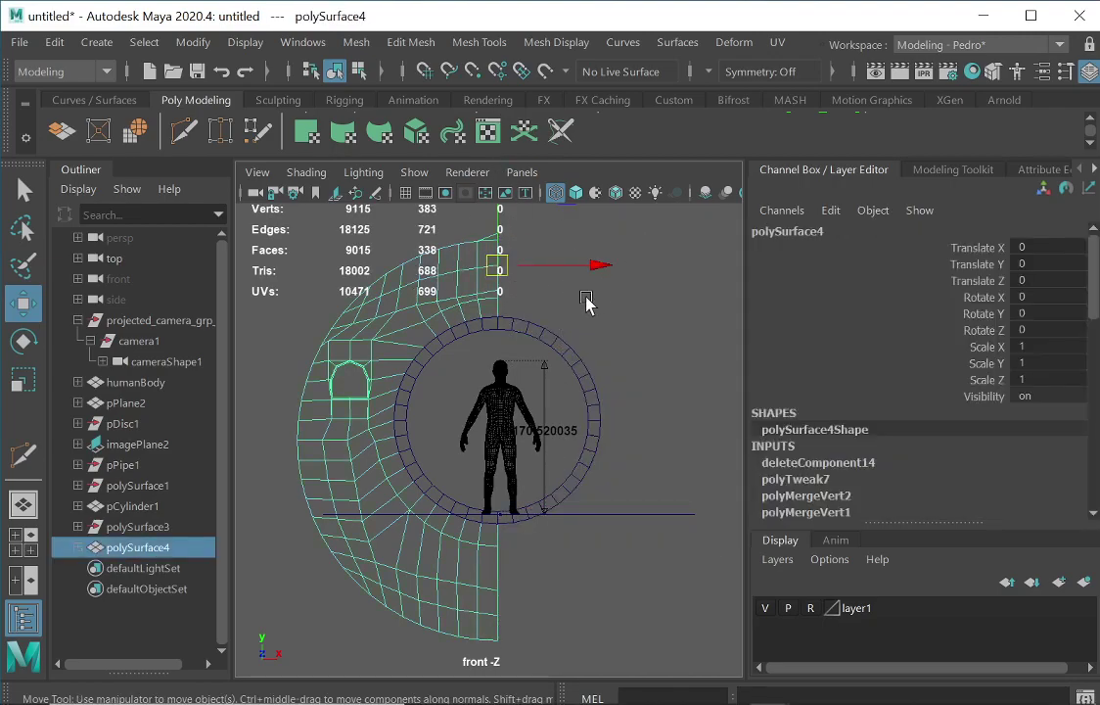
- Try moving the wall's pivot freely off the seam to above the doorway's left side, and undo a test move of the wall
{"action": "left_click", "coordinate": [497, 267]}
{"action": "key", "text": "d"}
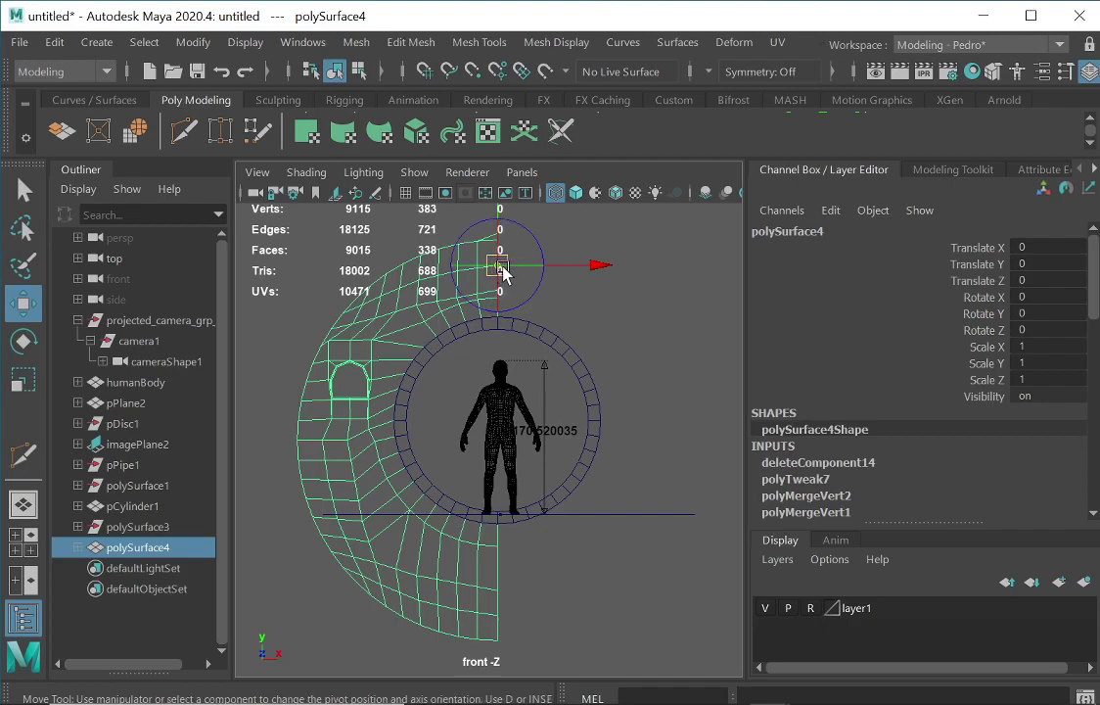
{"action": "left_click_drag", "start_coordinate": [499, 270], "coordinate": [633, 228]}
{"action": "key", "text": "d"}
{"action": "left_click_drag", "start_coordinate": [635, 226], "coordinate": [433, 328]}
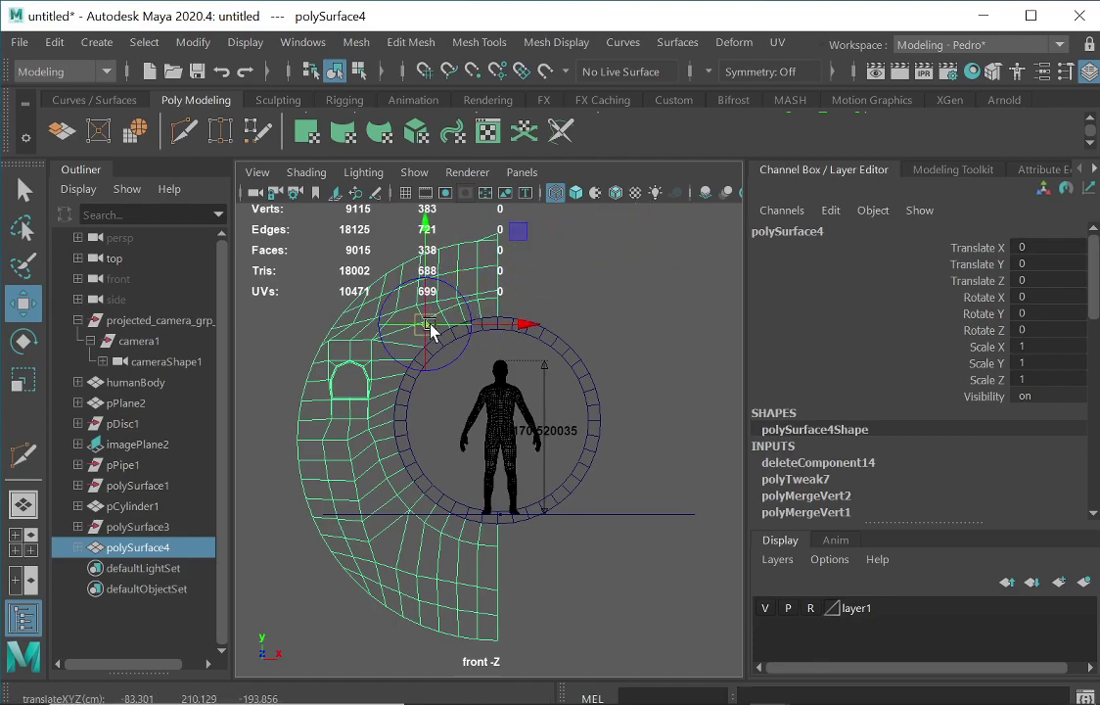
{"action": "key", "text": "d"}
{"action": "left_click", "coordinate": [424, 328]}
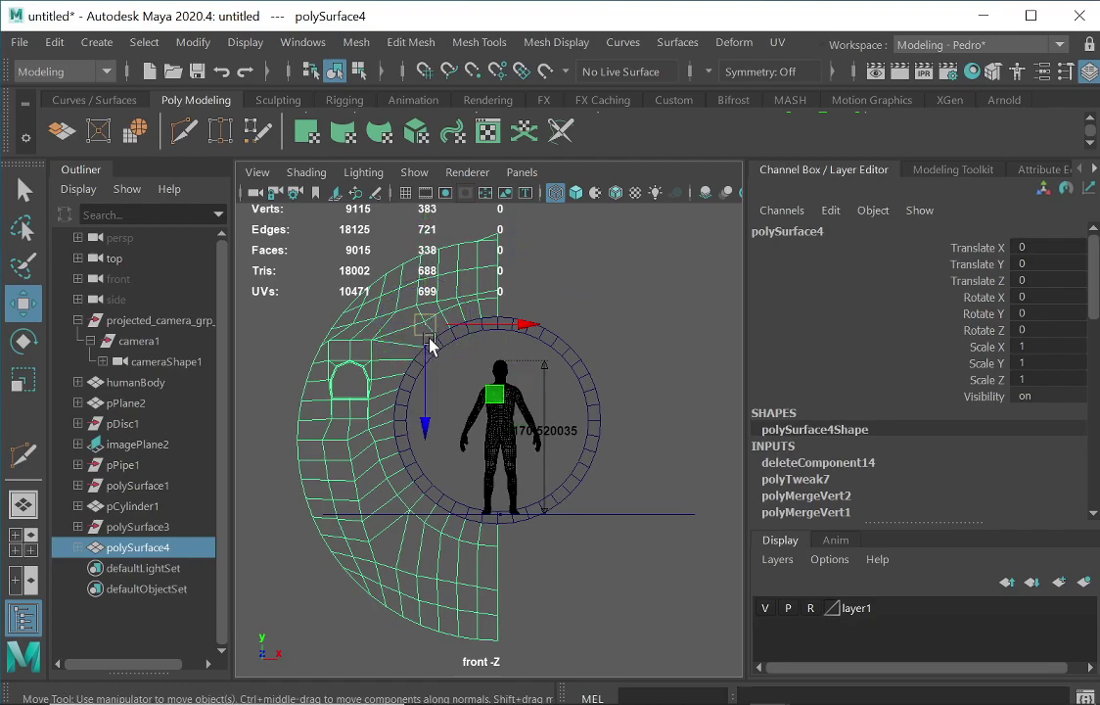
{"action": "key", "text": "ctrl+z"}
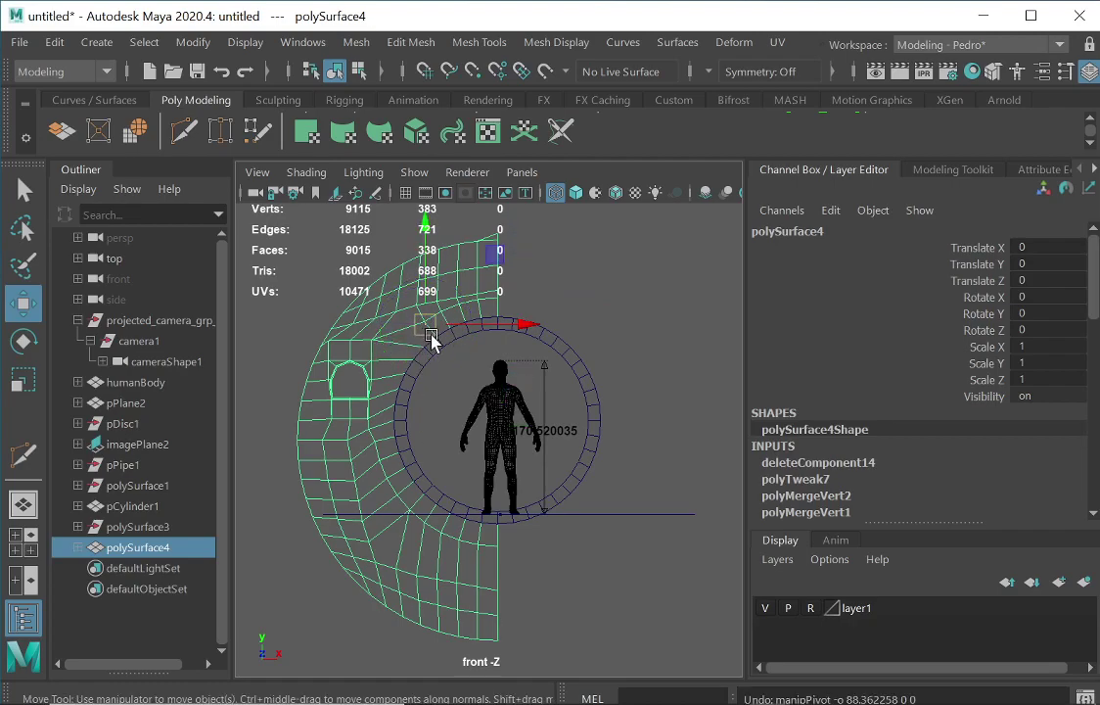
{"action": "left_click_drag", "start_coordinate": [517, 326], "coordinate": [492, 329]}
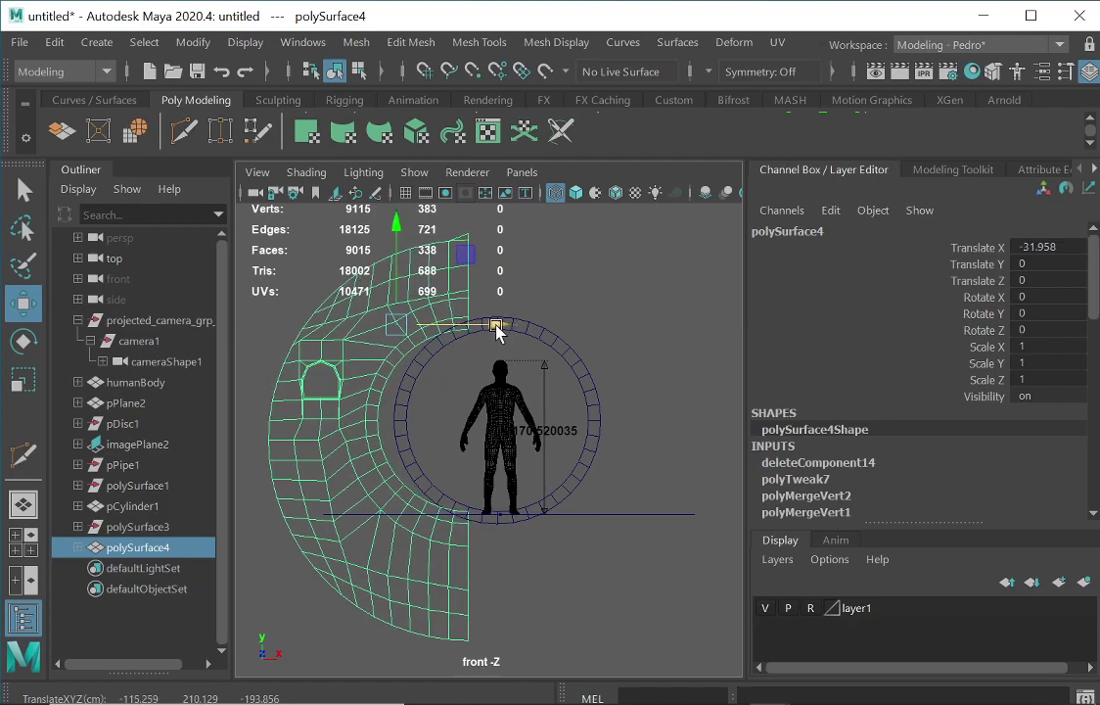
{"action": "key", "text": "ctrl+z"}
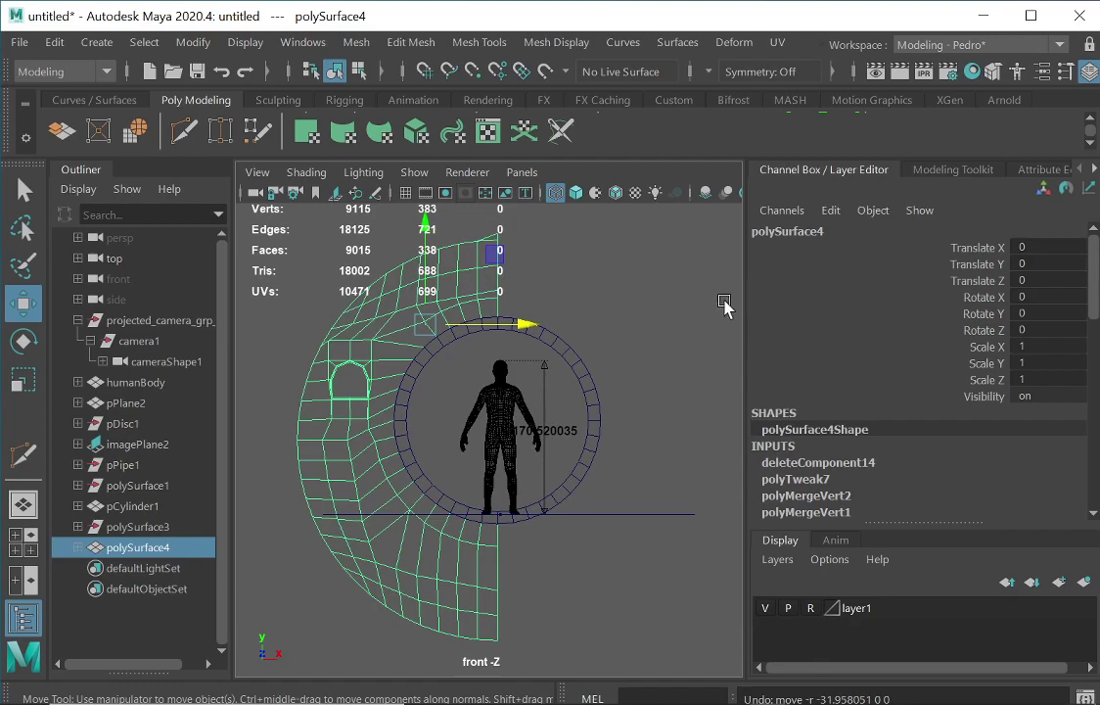
- Snap the half wall's pivot to the centre seam vertex at the top of the round doorway
{"action": "key", "text": "d"}
{"action": "key", "text": "v"}
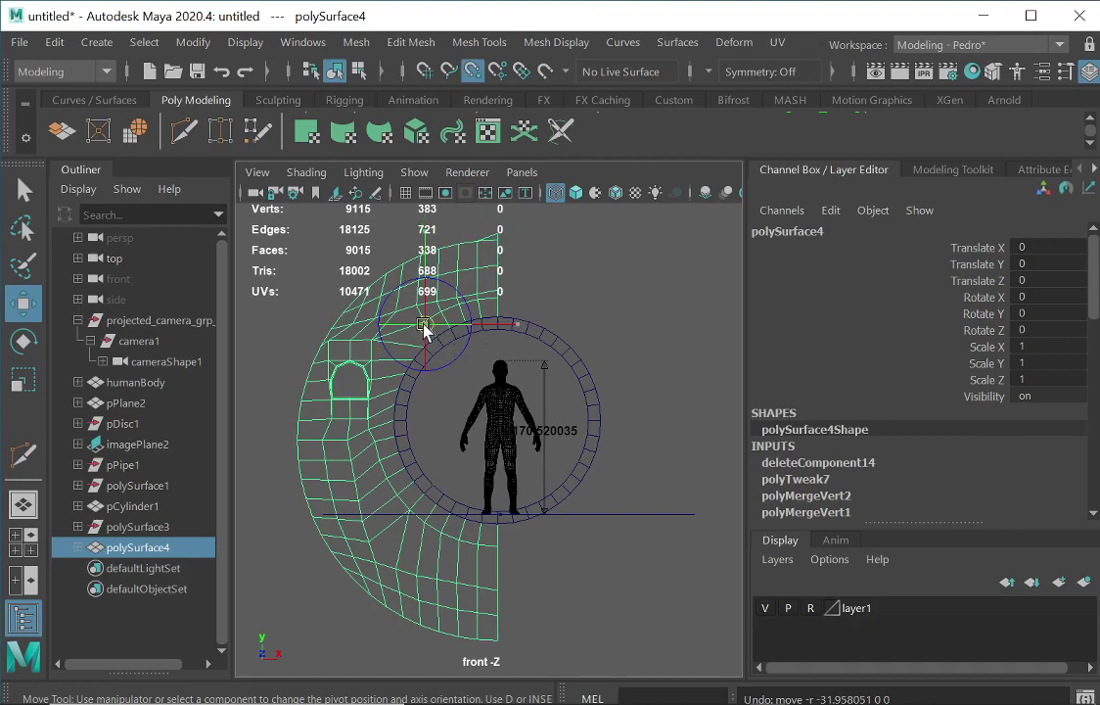
{"action": "left_click_drag", "start_coordinate": [426, 324], "coordinate": [497, 318]}
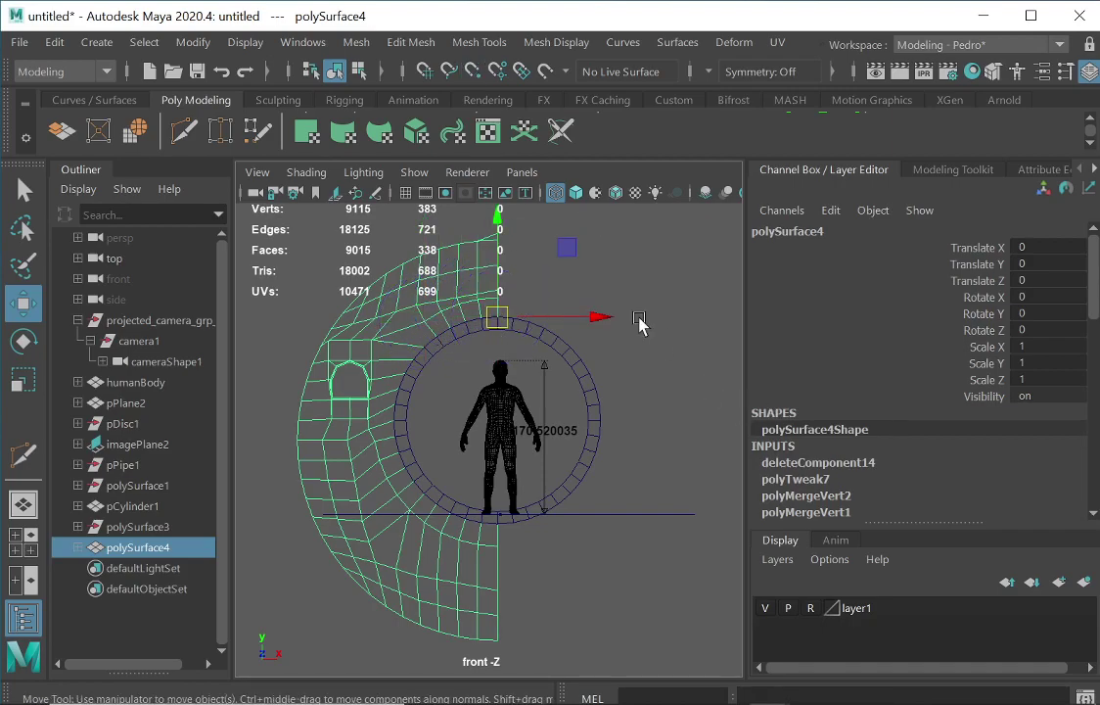